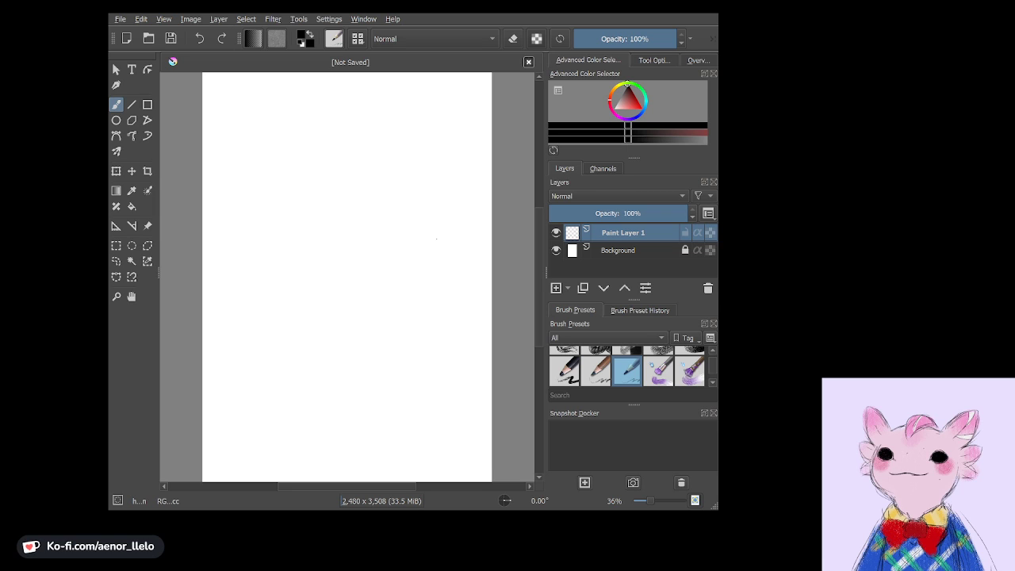
Zoom into the blank page and sketch a rough oval head outline with the ink pen.
mouse_move(436, 238)
left_mouse_down()
mouse_move(301, 280)
mouse_move(325, 324)
left_mouse_up()
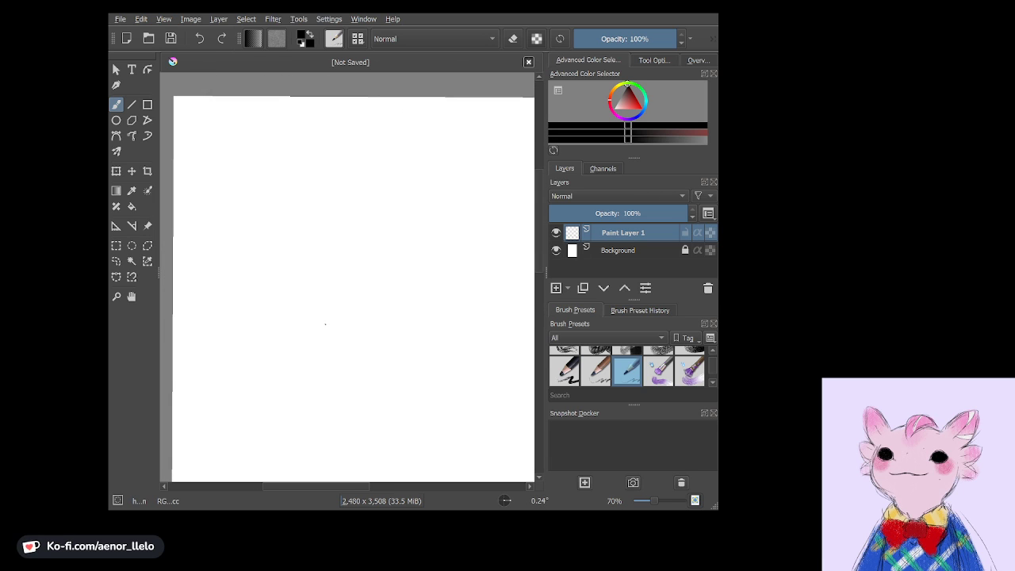
mouse_move(259, 168)
left_mouse_down()
mouse_move(291, 155)
mouse_move(229, 181)
left_mouse_up()
left_click_drag(272, 142, 234, 231)
mouse_move(238, 168)
left_mouse_down()
mouse_move(243, 258)
mouse_move(255, 279)
left_mouse_up()
mouse_move(239, 200)
left_mouse_down()
mouse_move(278, 301)
mouse_move(352, 319)
left_mouse_up()
mouse_move(312, 317)
left_mouse_down()
mouse_move(374, 289)
mouse_move(386, 262)
left_mouse_up()
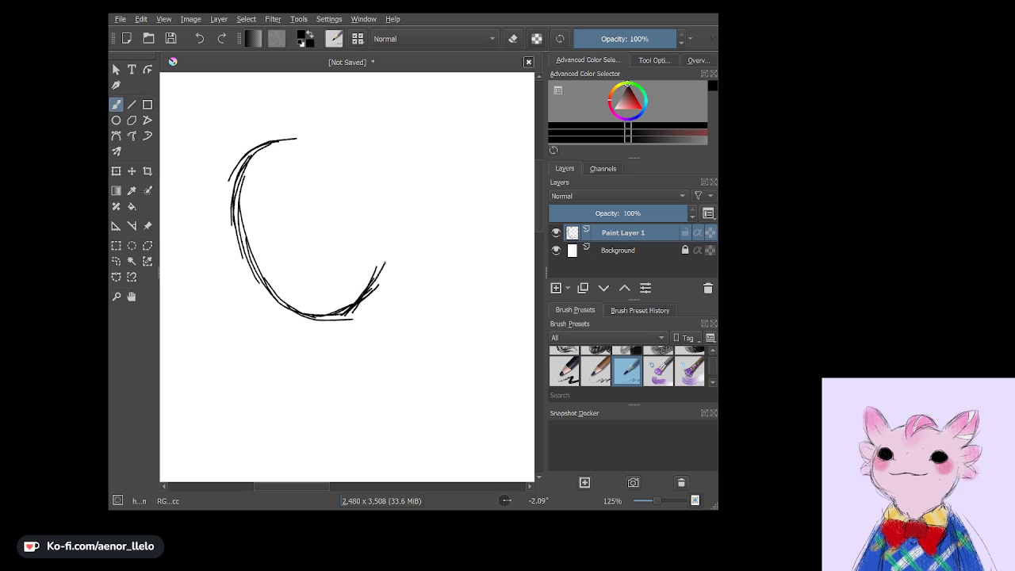
left_click_drag(361, 299, 387, 252)
mouse_move(381, 207)
left_mouse_down()
mouse_move(384, 278)
mouse_move(372, 276)
left_mouse_up()
mouse_move(367, 163)
left_mouse_down()
mouse_move(376, 261)
mouse_move(365, 154)
left_mouse_up()
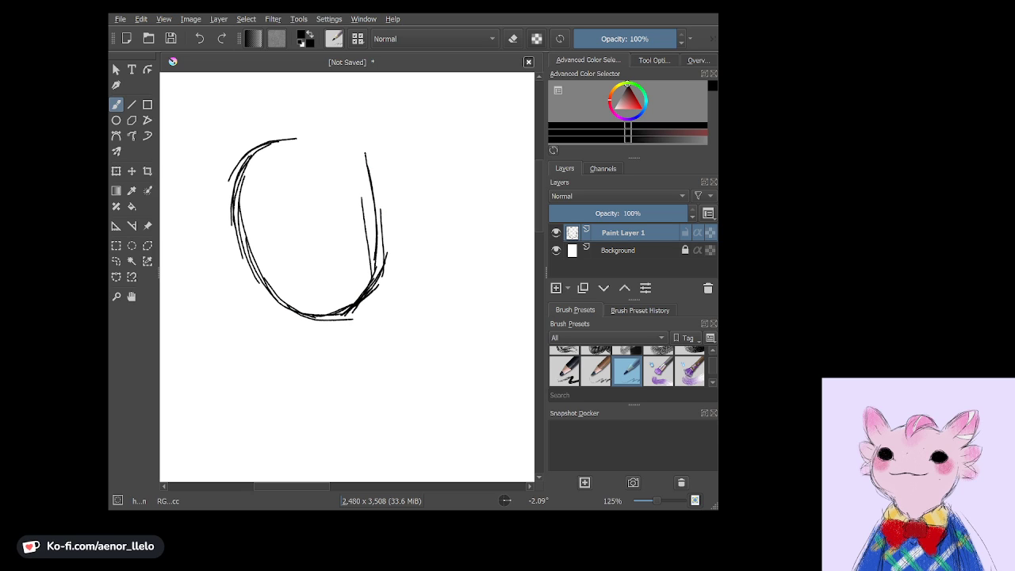
mouse_move(376, 227)
left_mouse_down()
mouse_move(336, 136)
mouse_move(376, 177)
left_mouse_up()
mouse_move(247, 159)
left_mouse_down()
mouse_move(344, 138)
mouse_move(324, 135)
mouse_move(321, 293)
left_mouse_up()
Add a vertical centre guideline and a horizontal eye-level guideline across the head.
left_click_drag(282, 174, 328, 312)
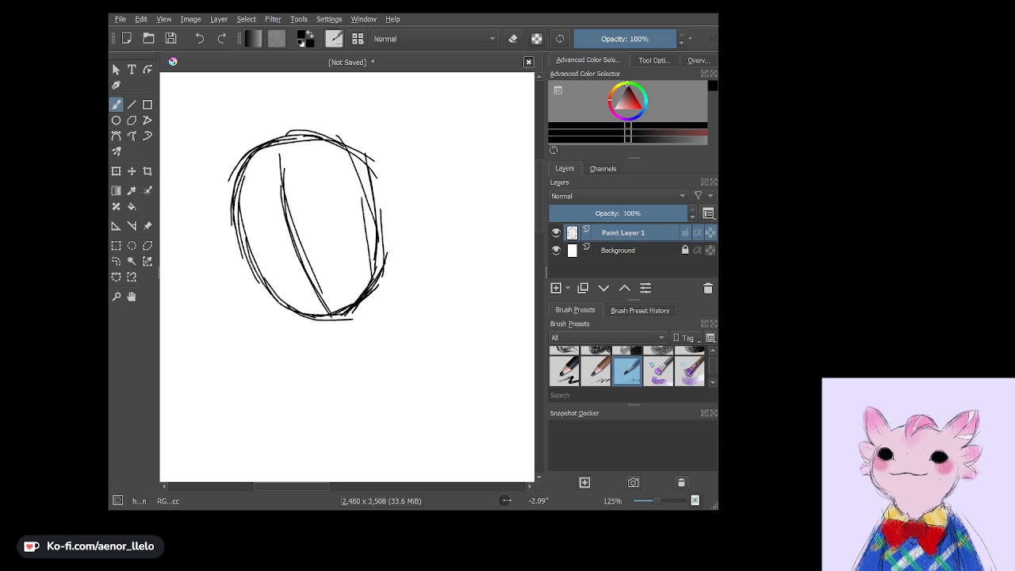
left_click_drag(255, 251, 361, 207)
left_click_drag(288, 228, 340, 206)
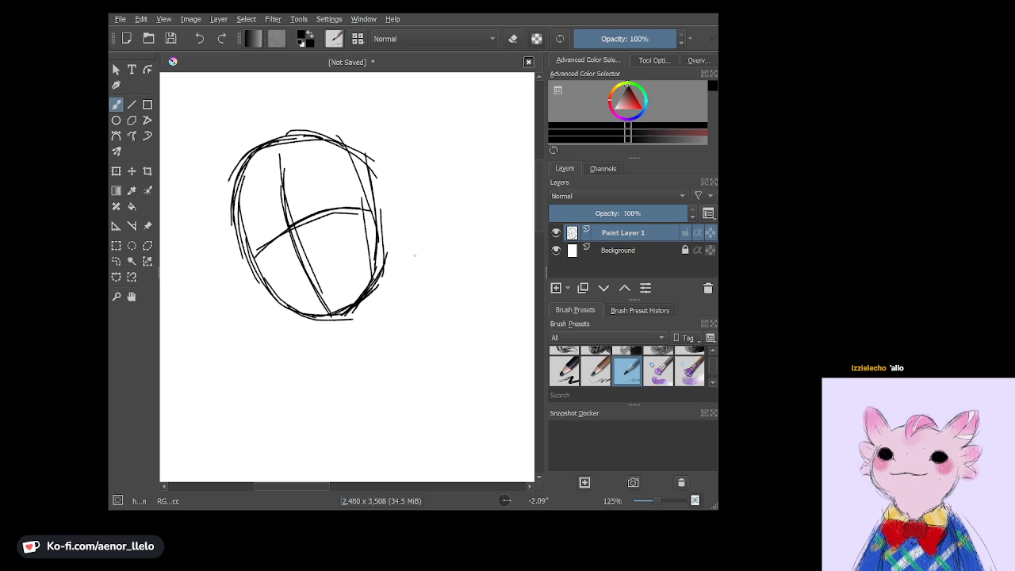
Sketch the neck lines curving under the chin.
scroll(414, 255, "down", 2)
scroll(414, 255, "down", 3)
scroll(428, 242, "up", 3)
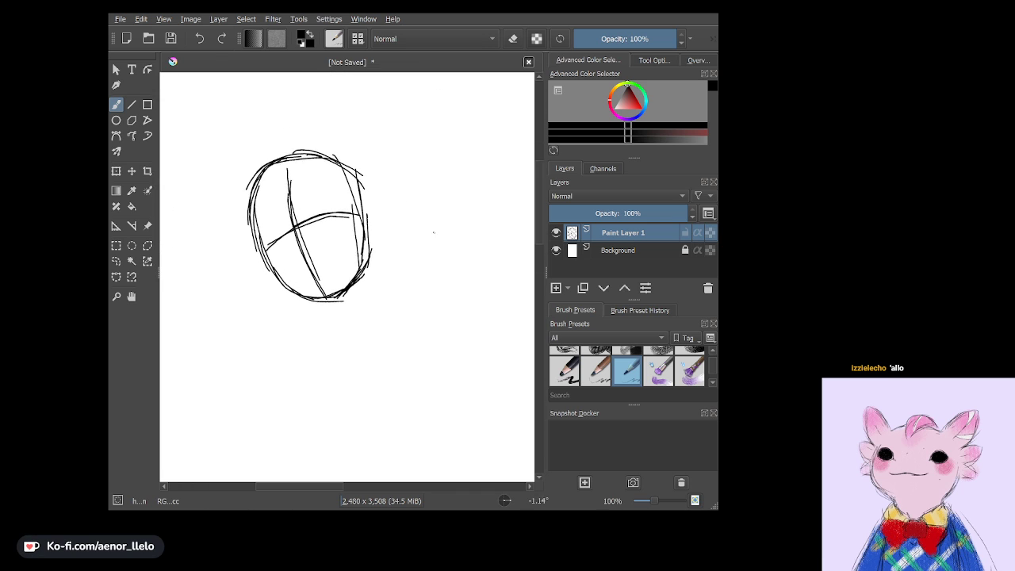
left_click_drag(365, 213, 390, 300)
left_click_drag(366, 240, 379, 312)
mouse_move(380, 276)
left_mouse_down()
mouse_move(390, 314)
mouse_move(389, 300)
left_mouse_up()
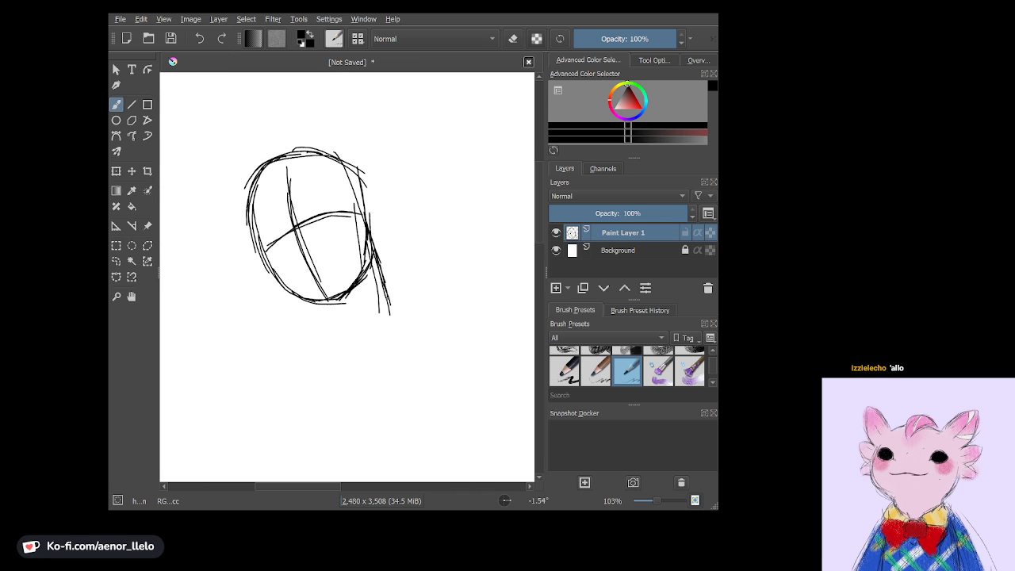
mouse_move(308, 302)
left_mouse_down()
mouse_move(303, 317)
mouse_move(289, 317)
mouse_move(355, 346)
mouse_move(405, 299)
left_mouse_up()
Draw the right shoulder line and the left shoulder sloping down from the neck.
scroll(347, 277, "down", 2)
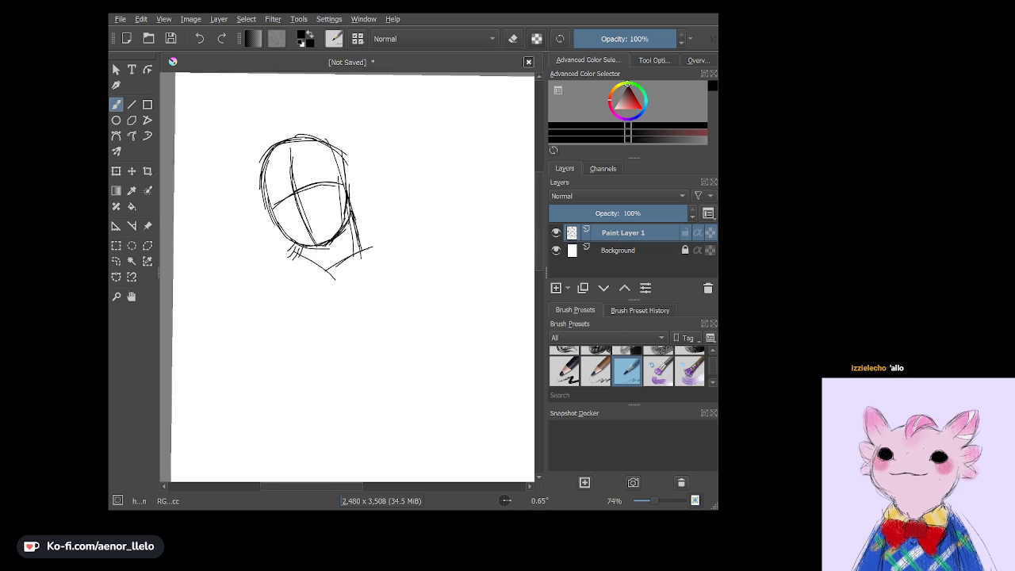
left_click_drag(352, 222, 433, 279)
scroll(347, 278, "down", 2)
scroll(347, 278, "up", 1)
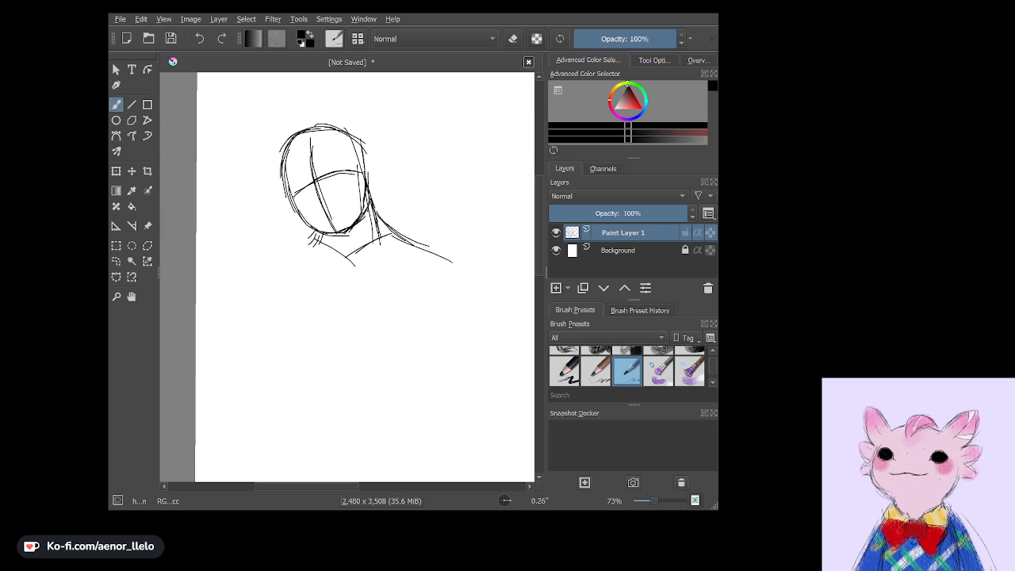
mouse_move(308, 246)
left_mouse_down()
mouse_move(275, 265)
mouse_move(279, 247)
mouse_move(273, 277)
mouse_move(282, 271)
mouse_move(261, 271)
left_mouse_up()
left_click_drag(304, 249, 261, 271)
Sketch the left arm down the body's side and an oval for the upper right arm.
left_click_drag(276, 269, 279, 325)
left_click_drag(278, 287, 288, 359)
scroll(347, 277, "up", 2)
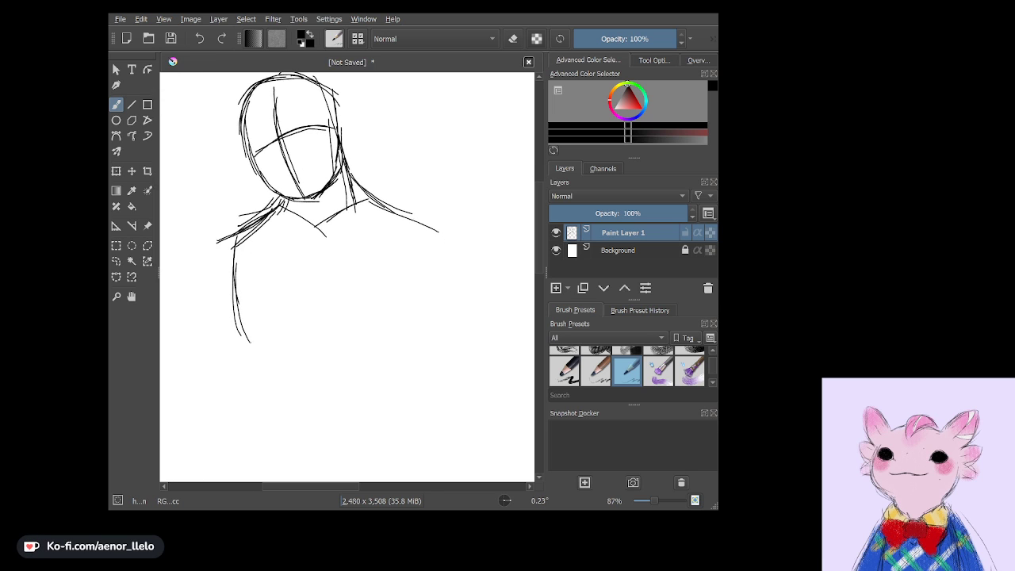
left_click_drag(231, 246, 272, 356)
left_click_drag(239, 286, 256, 321)
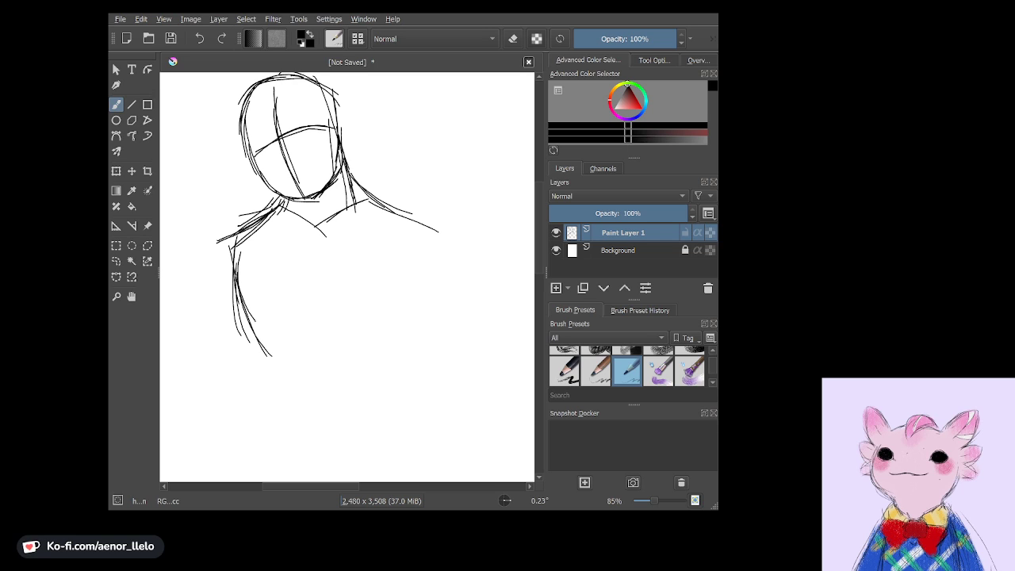
left_click_drag(419, 231, 420, 311)
mouse_move(435, 254)
left_mouse_down()
mouse_move(425, 355)
mouse_move(419, 346)
left_mouse_up()
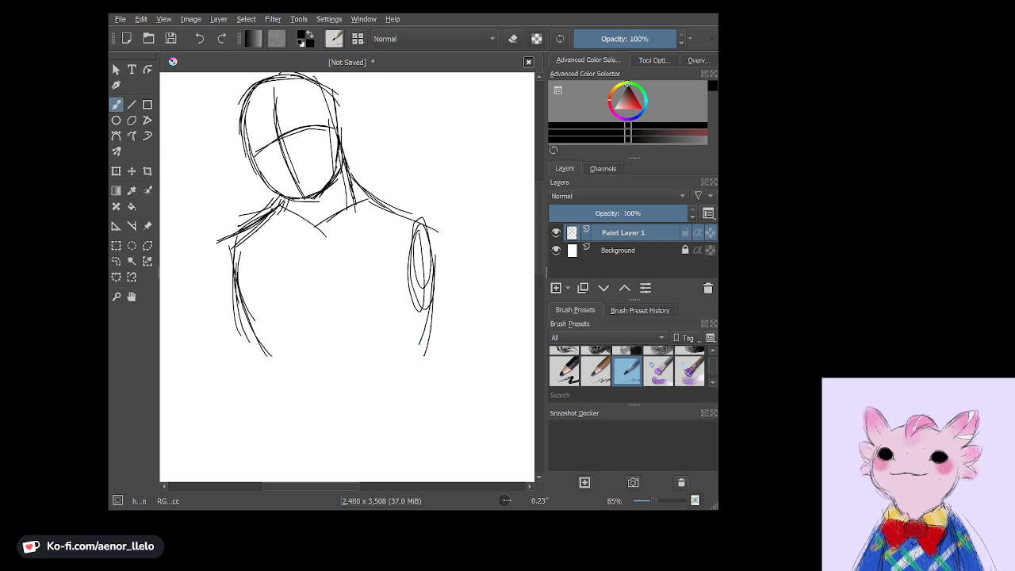
On a new Paint Layer 2, sketch the left torso side and both edges of the right sleeve.
left_click(556, 287)
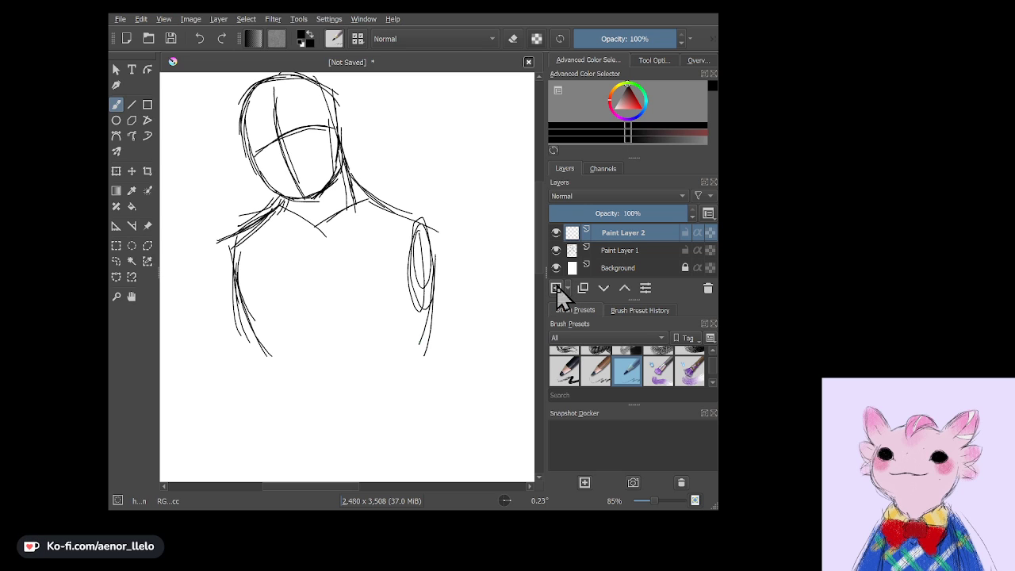
left_click_drag(233, 251, 202, 373)
left_click_drag(453, 283, 435, 273)
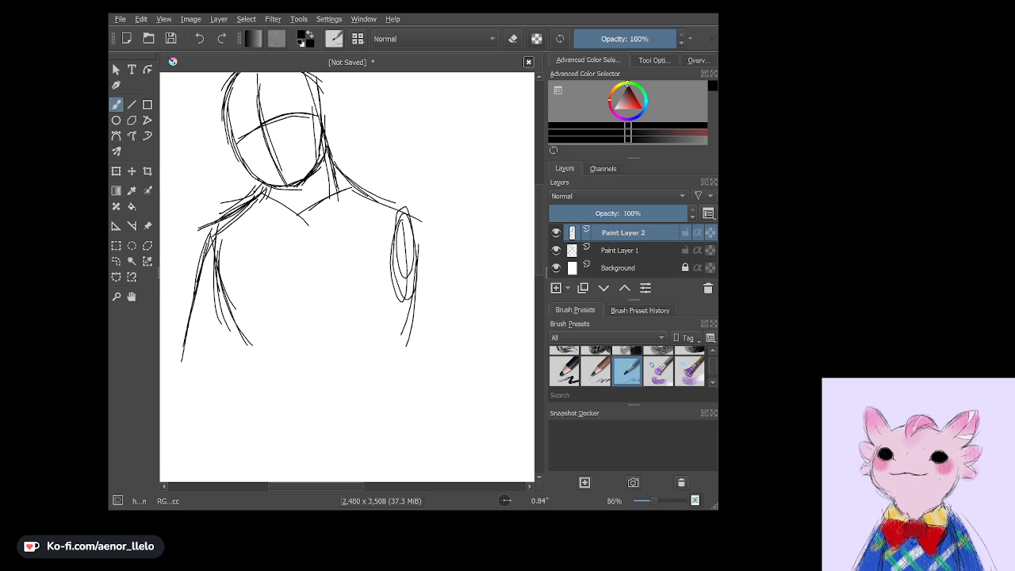
mouse_move(415, 236)
left_mouse_down()
mouse_move(436, 273)
mouse_move(444, 334)
mouse_move(445, 317)
left_mouse_up()
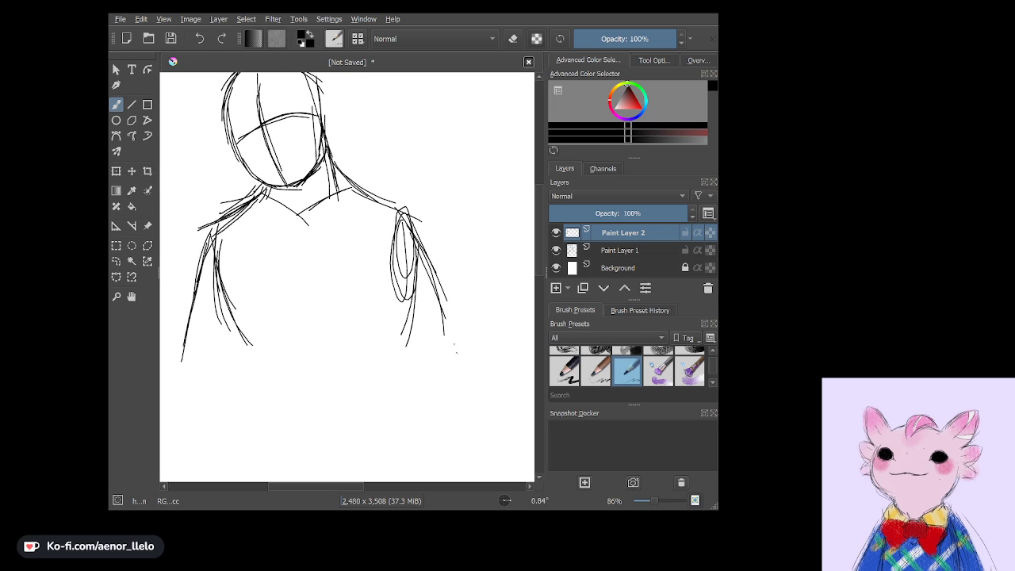
left_click_drag(426, 262, 457, 352)
mouse_move(389, 229)
left_mouse_down()
mouse_move(365, 306)
mouse_move(362, 377)
left_mouse_up()
left_click_drag(375, 288, 364, 333)
Sketch the draped collar between the shoulders with folds on both sides of the neck.
mouse_move(314, 215)
left_mouse_down()
mouse_move(299, 238)
mouse_move(329, 257)
left_mouse_up()
mouse_move(367, 206)
left_mouse_down()
mouse_move(335, 249)
mouse_move(346, 240)
left_mouse_up()
left_click_drag(373, 180, 357, 230)
mouse_move(351, 163)
left_mouse_down()
mouse_move(370, 198)
mouse_move(319, 219)
left_mouse_up()
mouse_move(341, 184)
left_mouse_down()
mouse_move(289, 248)
mouse_move(281, 276)
left_mouse_up()
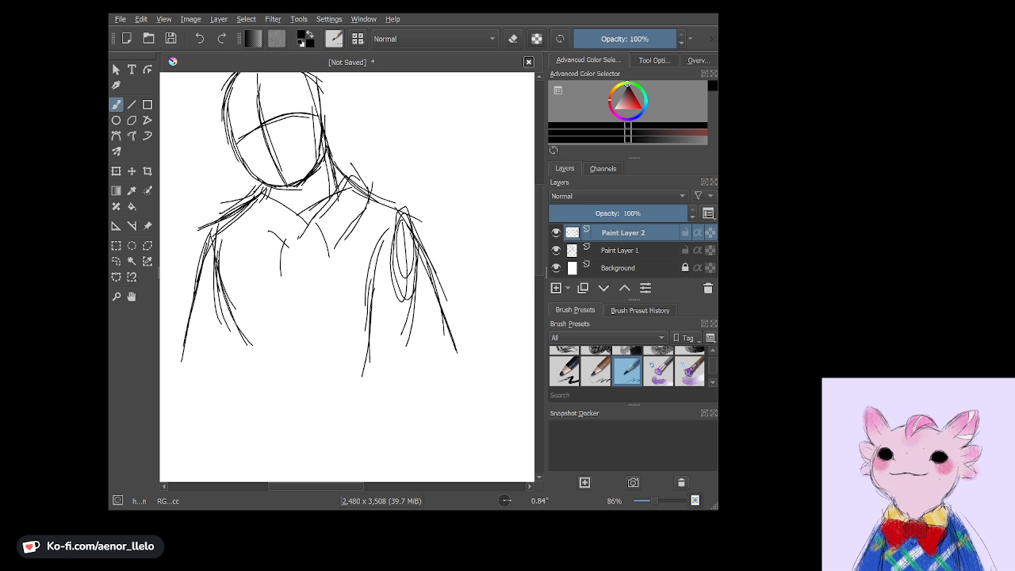
left_click_drag(254, 201, 289, 241)
mouse_move(251, 181)
left_mouse_down()
mouse_move(276, 219)
mouse_move(264, 255)
left_mouse_up()
Add chest fold lines, a long fold, a wavy hem curve and right-sleeve lines.
left_click_drag(241, 202, 260, 268)
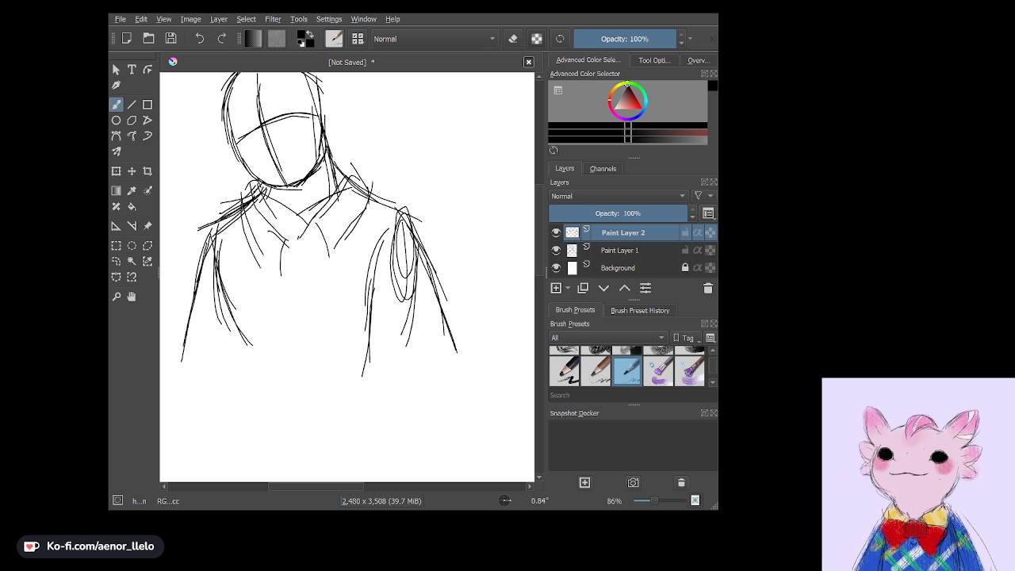
mouse_move(322, 241)
left_mouse_down()
mouse_move(295, 279)
mouse_move(282, 273)
mouse_move(292, 303)
left_mouse_up()
left_click_drag(327, 268, 306, 309)
left_click_drag(362, 189, 247, 333)
mouse_move(360, 212)
left_mouse_down()
mouse_move(268, 326)
mouse_move(260, 322)
left_mouse_up()
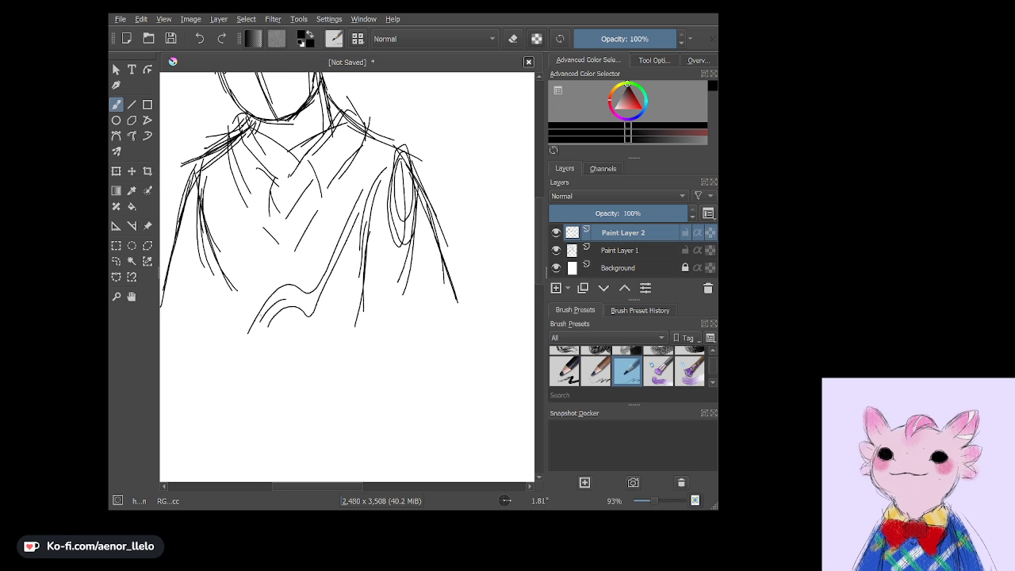
left_click_drag(412, 204, 376, 285)
On Paint Layer 1, erase the old upper-arm oval and stray marks near the collar with the eraser preset.
left_click(625, 247)
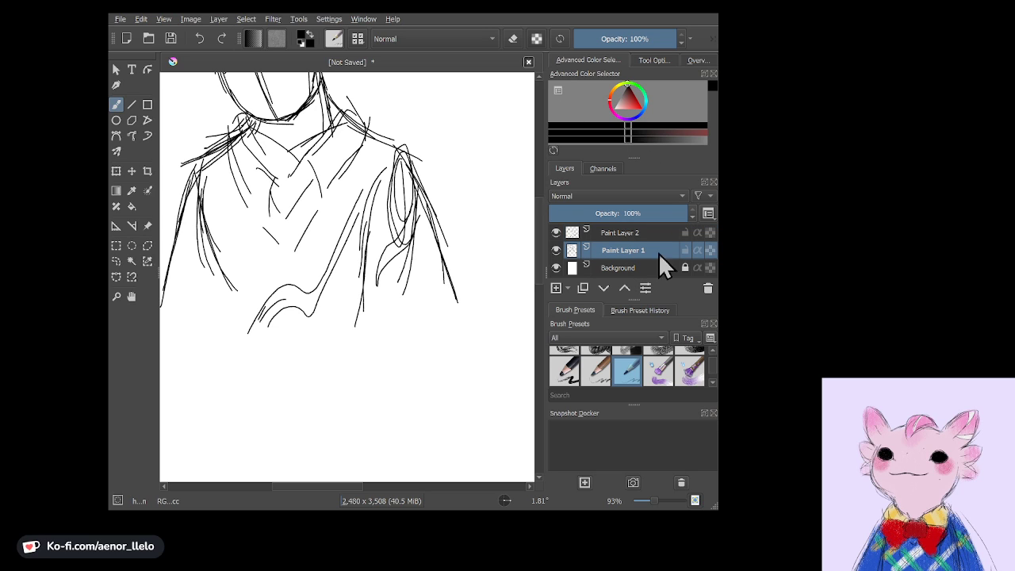
scroll(714, 357, "up", 1)
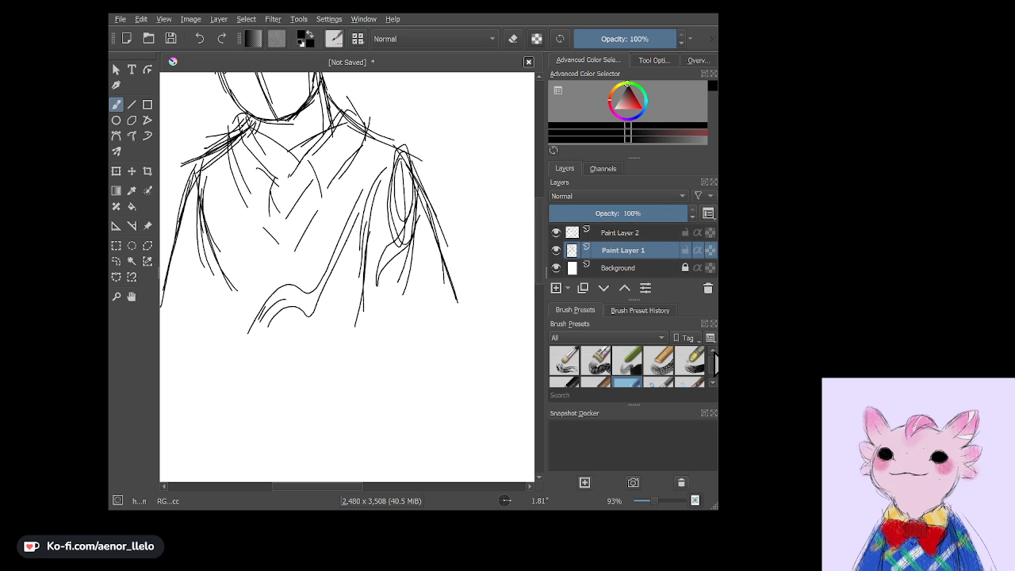
scroll(714, 363, "up", 1)
scroll(714, 363, "up", 1)
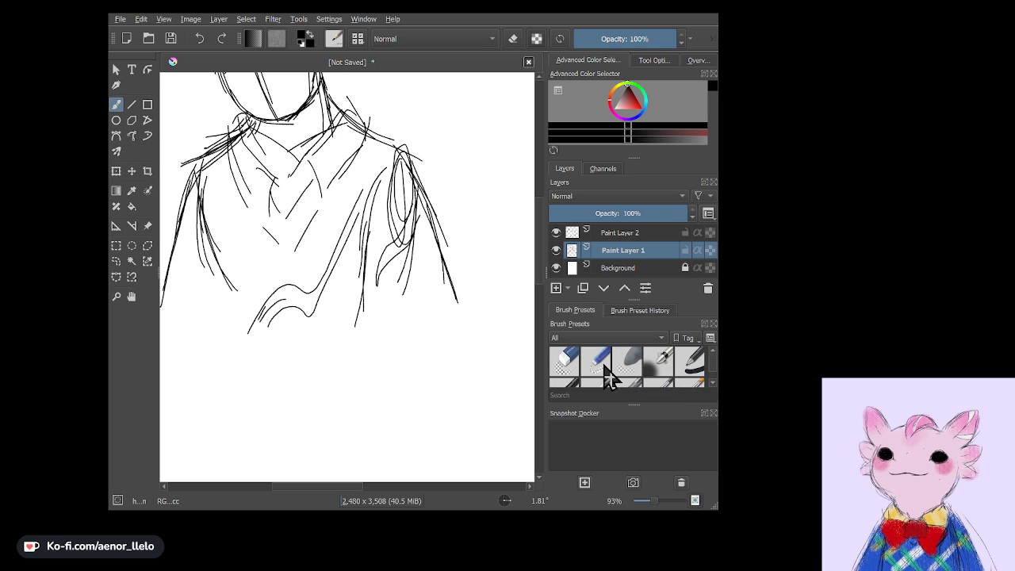
left_click(595, 361)
mouse_move(406, 192)
left_mouse_down()
mouse_move(406, 268)
mouse_move(390, 203)
mouse_move(413, 238)
left_mouse_up()
mouse_move(431, 297)
left_mouse_down()
mouse_move(400, 177)
mouse_move(393, 204)
left_mouse_up()
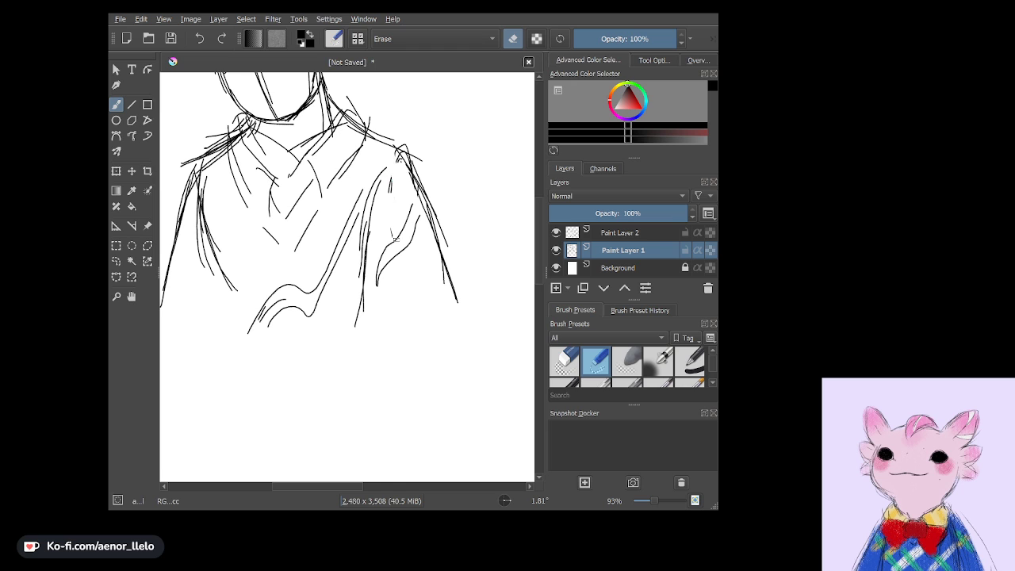
scroll(391, 202, "down", 2)
scroll(435, 250, "down", 1)
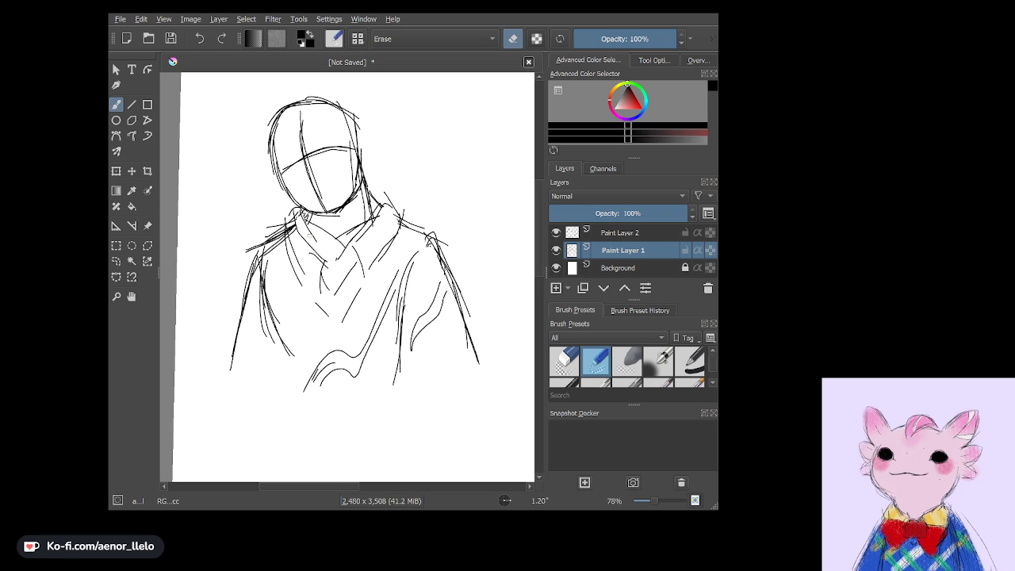
left_click_drag(295, 226, 292, 230)
Switch back to the inking pen brush preset.
left_click(712, 383)
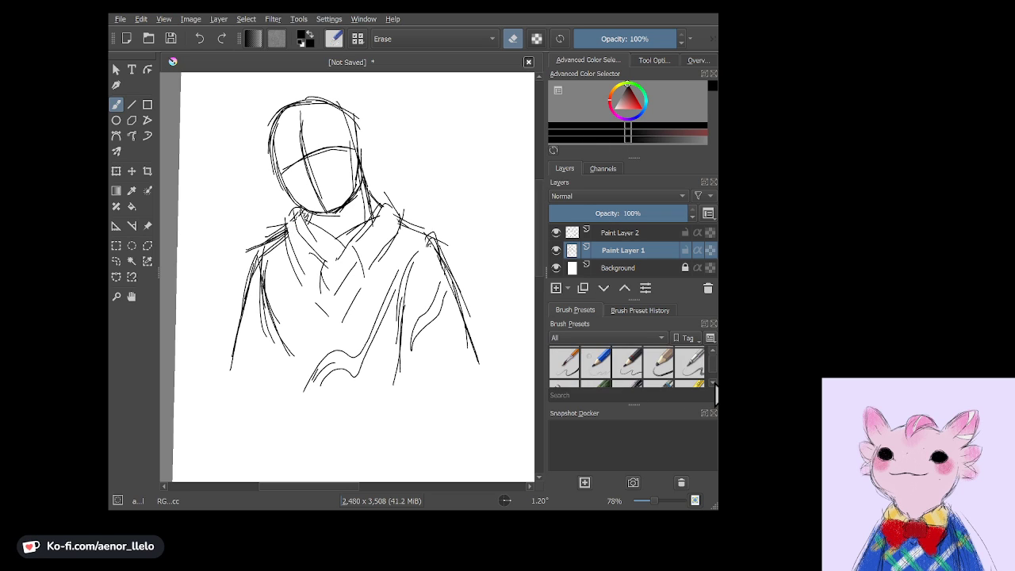
left_click(712, 383)
left_click(712, 383)
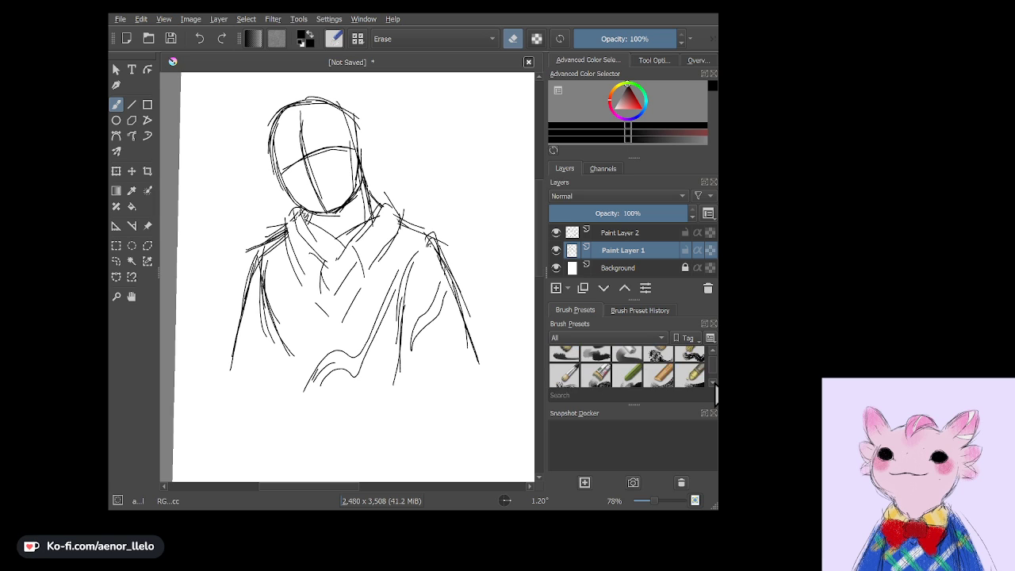
left_click(712, 383)
left_click(631, 377)
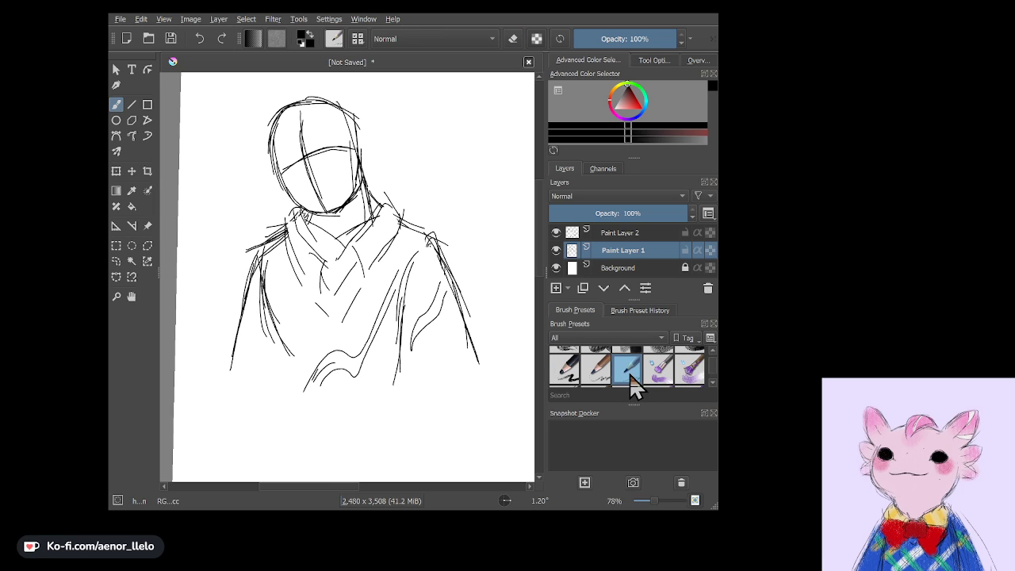
Add a new Paint Layer 3, remove Paint Layer 2 with Ctrl+E, and make Layer 3 active.
left_click(613, 233)
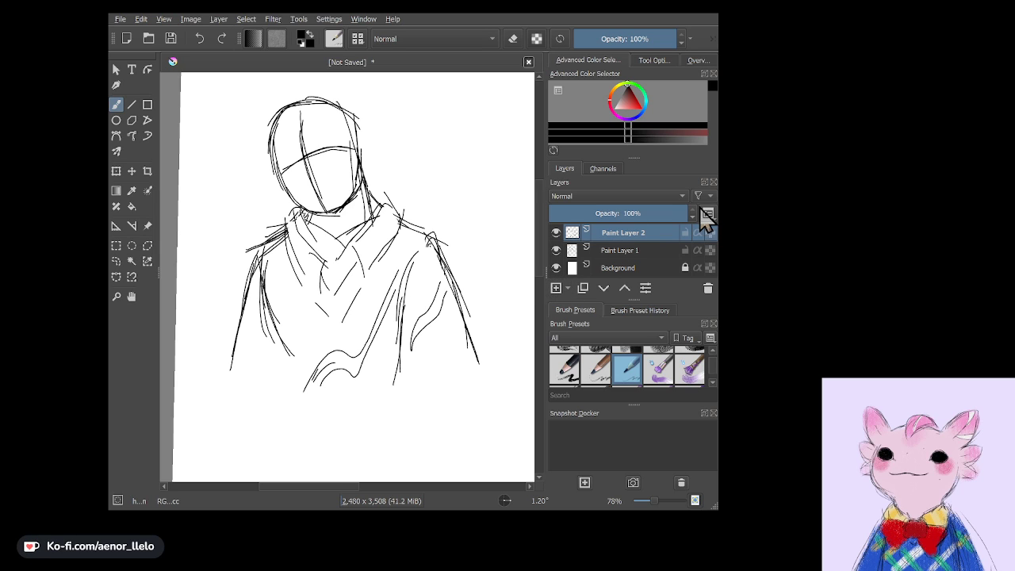
left_click(556, 288)
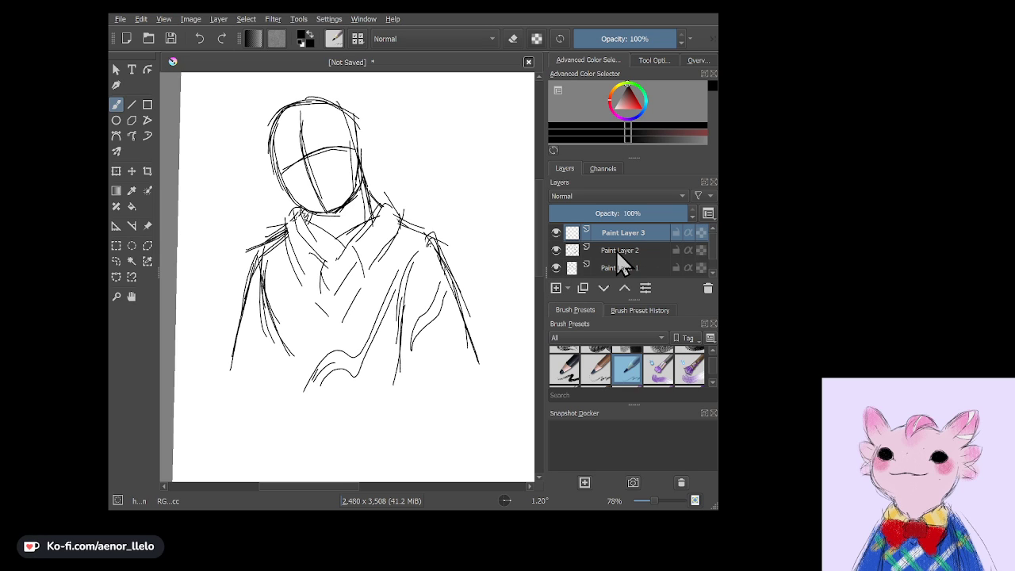
left_click(616, 250)
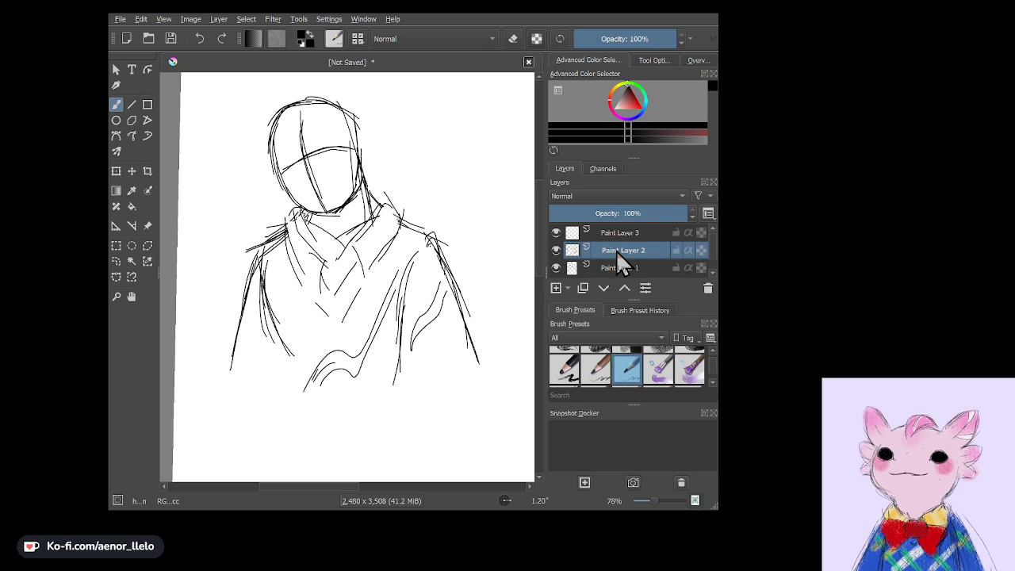
key("ctrl+e")
left_click(613, 235)
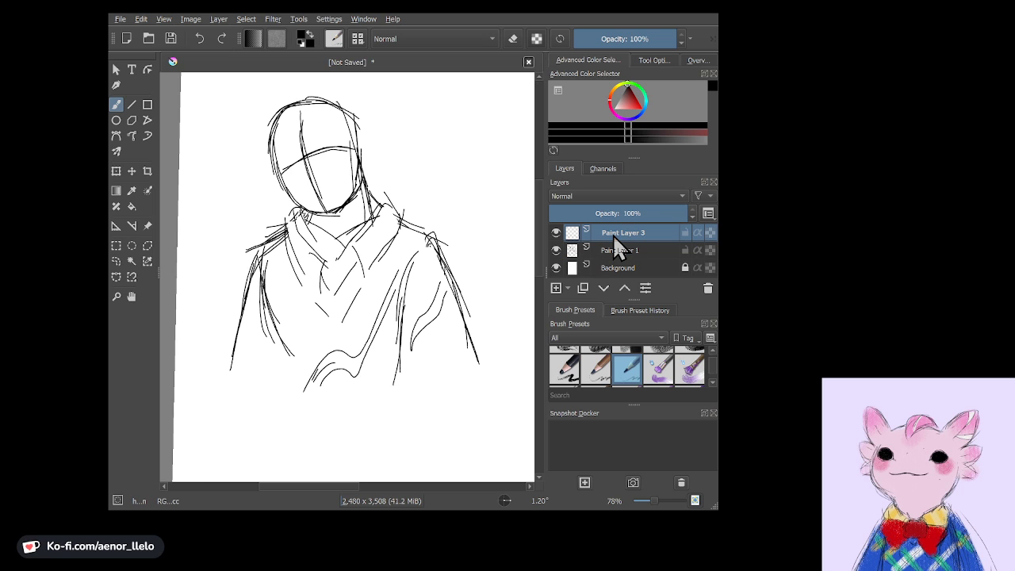
scroll(349, 277, "up", 1)
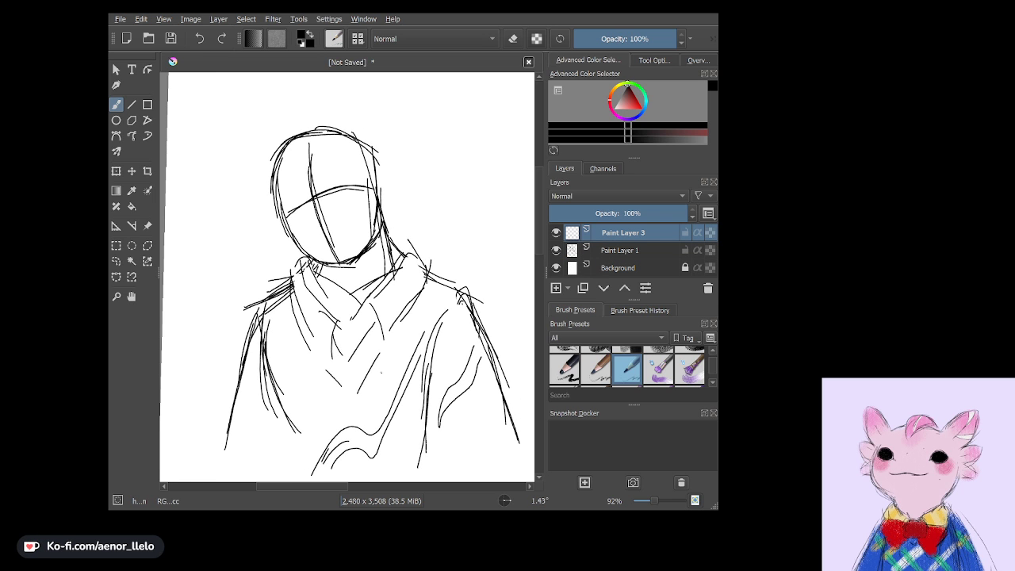
Sketch hair strands and pointed ears on both sides of the head.
left_click_drag(376, 180, 415, 183)
scroll(460, 198, "up", 2)
scroll(460, 198, "up", 2)
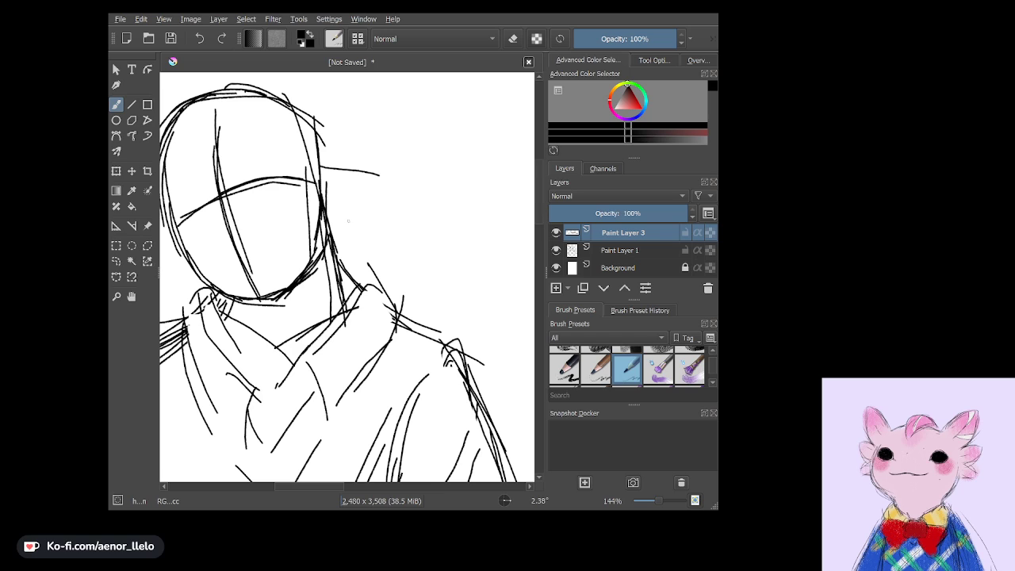
mouse_move(347, 222)
left_mouse_down()
mouse_move(416, 190)
mouse_move(317, 160)
left_mouse_up()
mouse_move(357, 195)
left_mouse_down()
mouse_move(322, 188)
mouse_move(341, 184)
left_mouse_up()
scroll(347, 278, "down", 2)
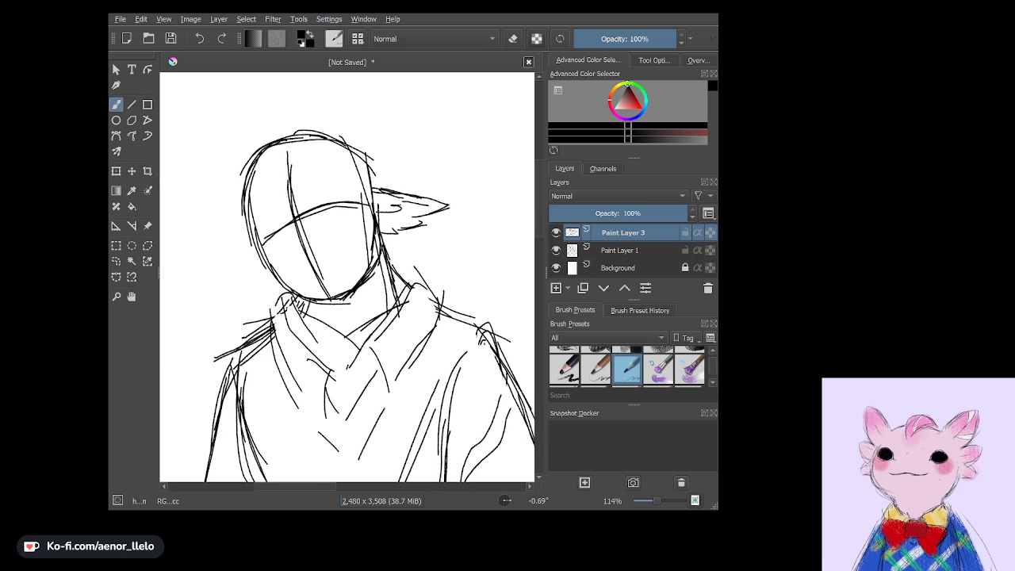
scroll(348, 277, "up", 1)
mouse_move(245, 240)
left_mouse_down()
mouse_move(234, 265)
mouse_move(241, 254)
left_mouse_up()
mouse_move(240, 256)
left_mouse_down()
mouse_move(213, 296)
mouse_move(250, 282)
mouse_move(222, 292)
left_mouse_up()
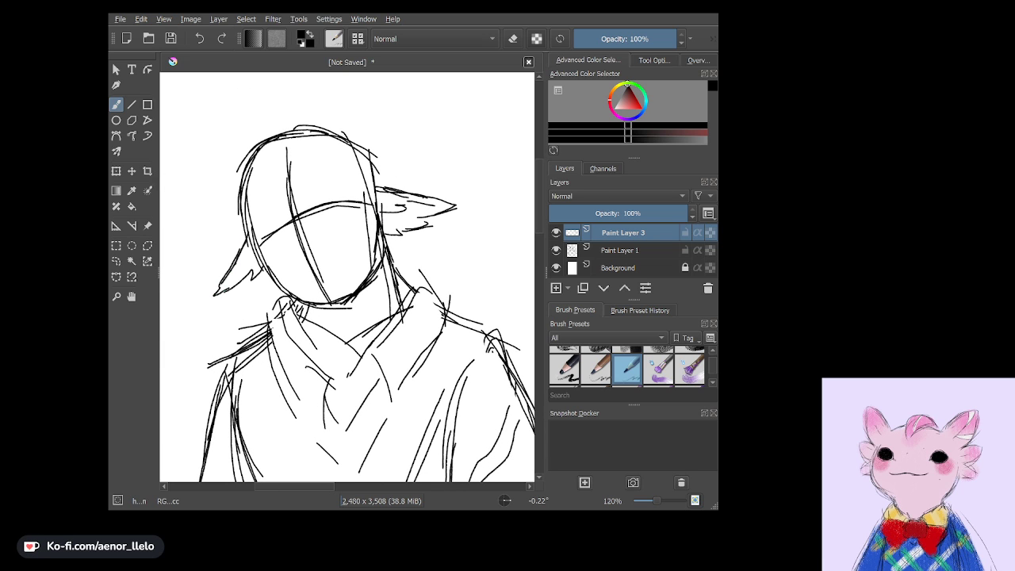
Retrace the jaw and left side of the head, and redo a hooked strand above the right ear.
scroll(347, 277, "up", 1)
scroll(347, 277, "up", 1)
mouse_move(354, 208)
left_mouse_down()
mouse_move(365, 267)
mouse_move(341, 311)
left_mouse_up()
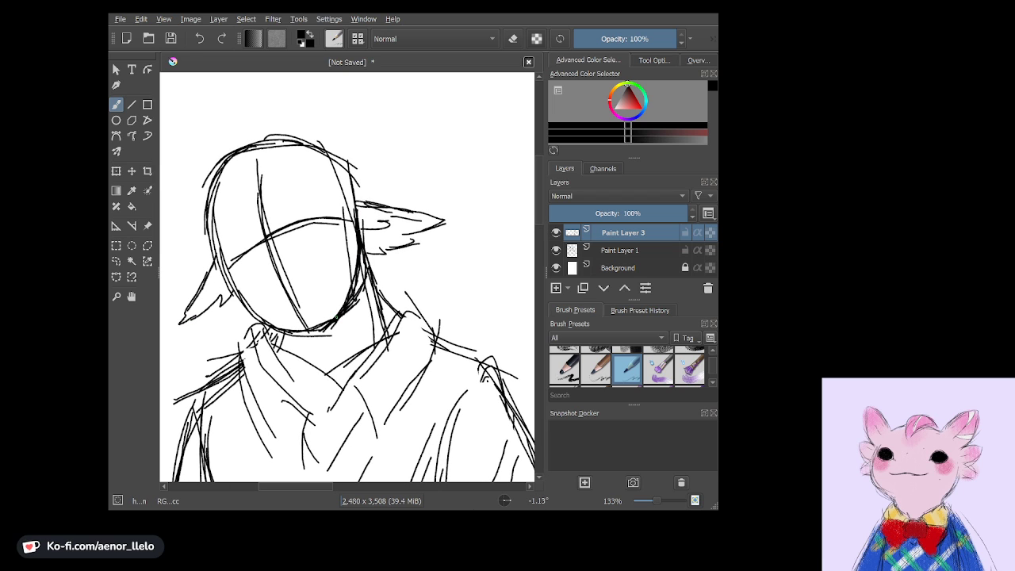
left_click_drag(364, 265, 350, 295)
mouse_move(217, 227)
left_mouse_down()
mouse_move(238, 295)
mouse_move(301, 340)
mouse_move(335, 320)
left_mouse_up()
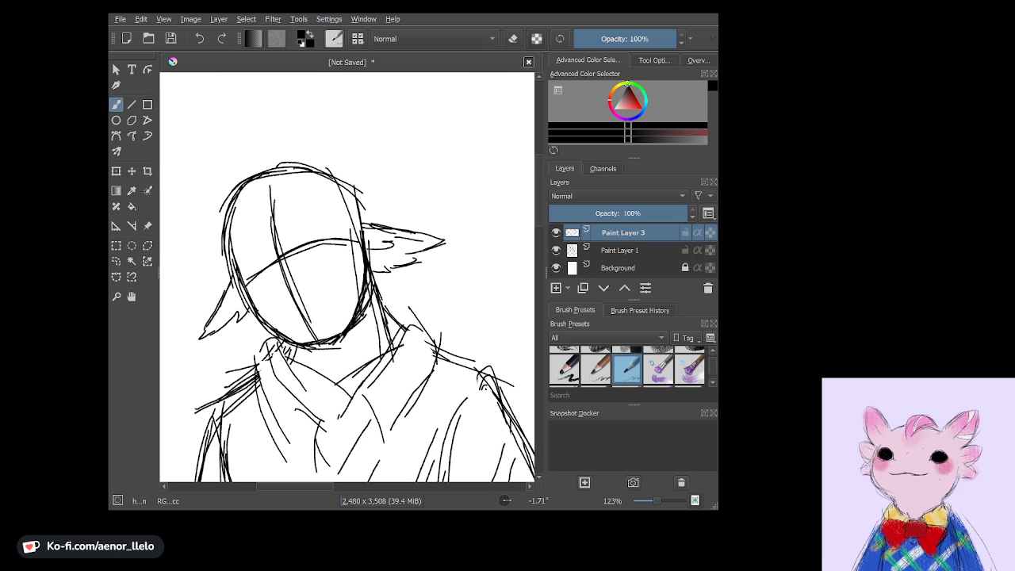
left_click_drag(360, 181, 371, 215)
left_click(201, 44)
mouse_move(354, 175)
left_mouse_down()
mouse_move(369, 176)
mouse_move(371, 194)
mouse_move(389, 184)
mouse_move(381, 213)
mouse_move(396, 223)
left_mouse_up()
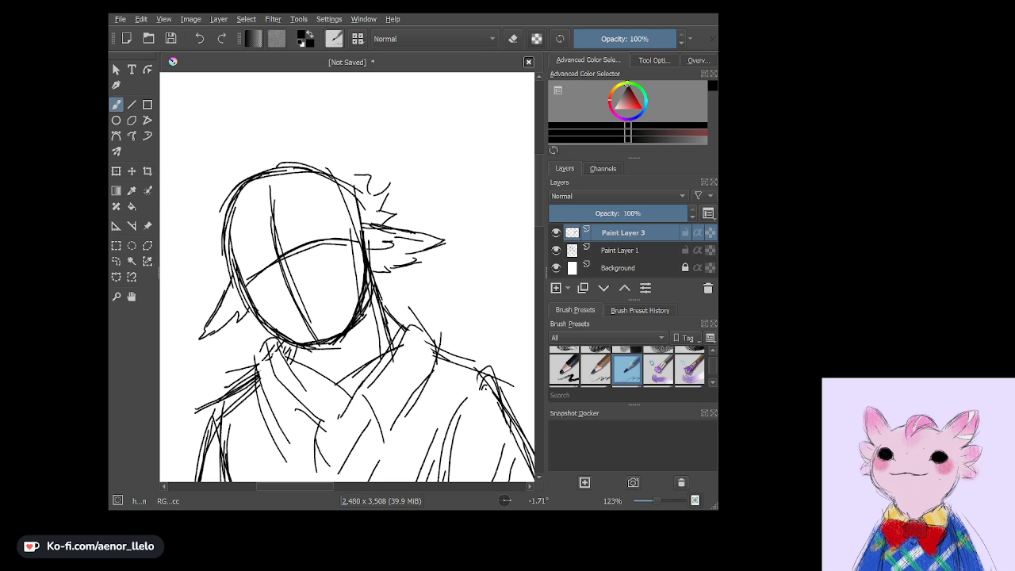
left_click_drag(389, 309, 409, 310)
left_click_drag(400, 270, 394, 294)
Sketch messy curly hair across the top and left side of the head.
mouse_move(236, 184)
left_mouse_down()
mouse_move(225, 208)
mouse_move(247, 242)
mouse_move(267, 238)
mouse_move(287, 260)
mouse_move(342, 244)
mouse_move(305, 253)
left_mouse_up()
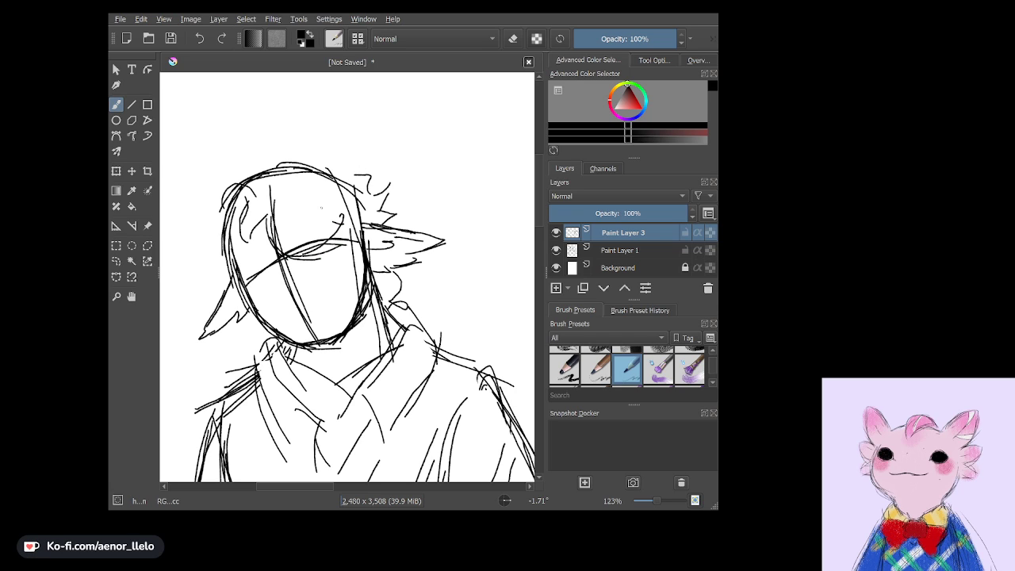
left_click_drag(320, 205, 333, 220)
mouse_move(214, 171)
left_mouse_down()
mouse_move(209, 206)
mouse_move(255, 149)
mouse_move(306, 138)
mouse_move(334, 158)
left_mouse_up()
mouse_move(331, 146)
left_mouse_down()
mouse_move(339, 169)
mouse_move(369, 194)
mouse_move(366, 243)
left_mouse_up()
mouse_move(369, 198)
left_mouse_down()
mouse_move(367, 238)
mouse_move(342, 259)
left_mouse_up()
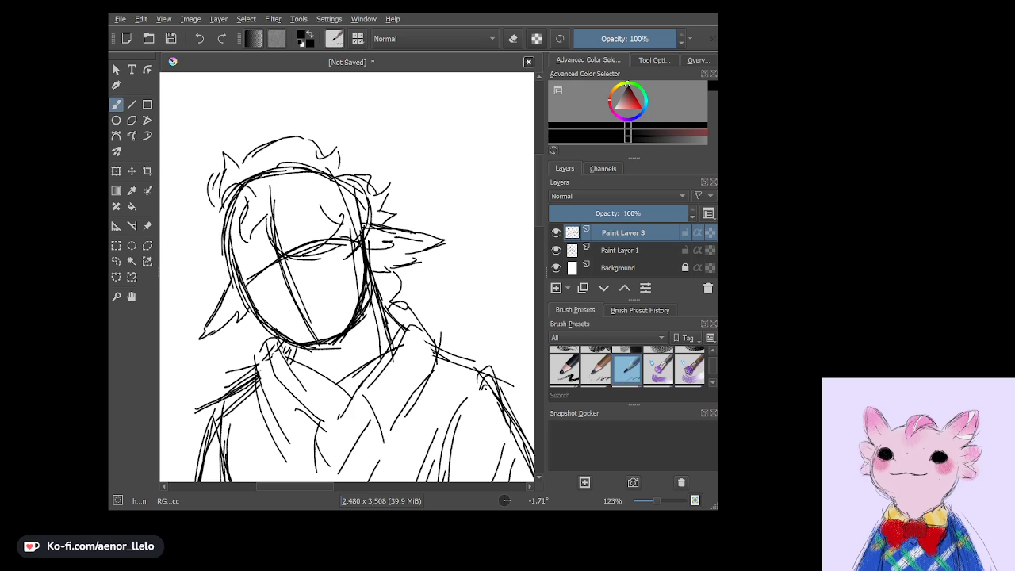
mouse_move(222, 201)
left_mouse_down()
mouse_move(202, 207)
mouse_move(198, 230)
left_mouse_up()
left_click_drag(218, 209, 202, 245)
mouse_move(237, 210)
left_mouse_down()
mouse_move(208, 263)
mouse_move(205, 237)
mouse_move(192, 271)
left_mouse_up()
mouse_move(348, 277)
left_mouse_down()
mouse_move(333, 270)
mouse_move(341, 274)
left_mouse_up()
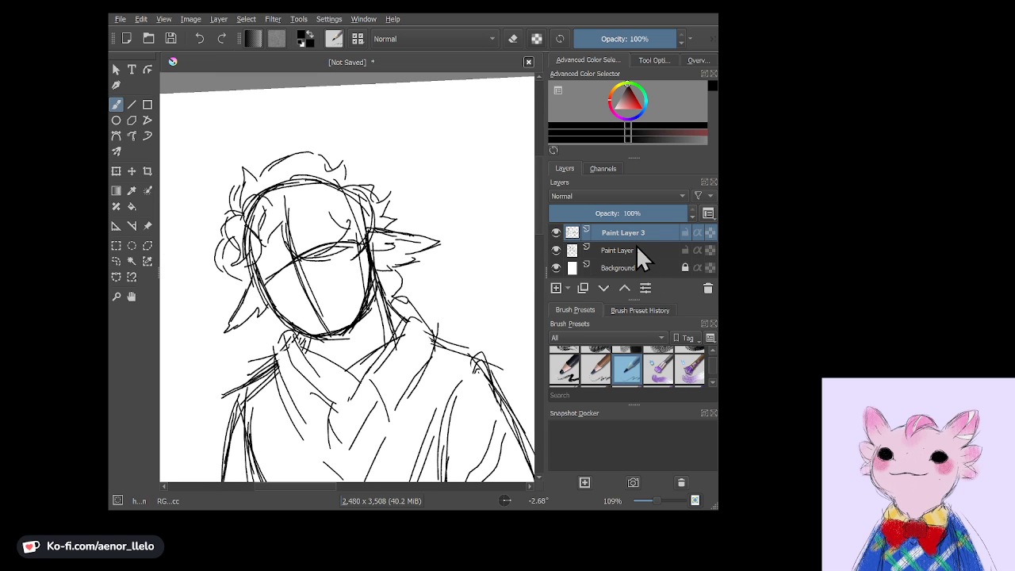
With the eraser pen on Paint Layer 1, remove the old head-oval lines across the forehead and hairline.
left_click(630, 251)
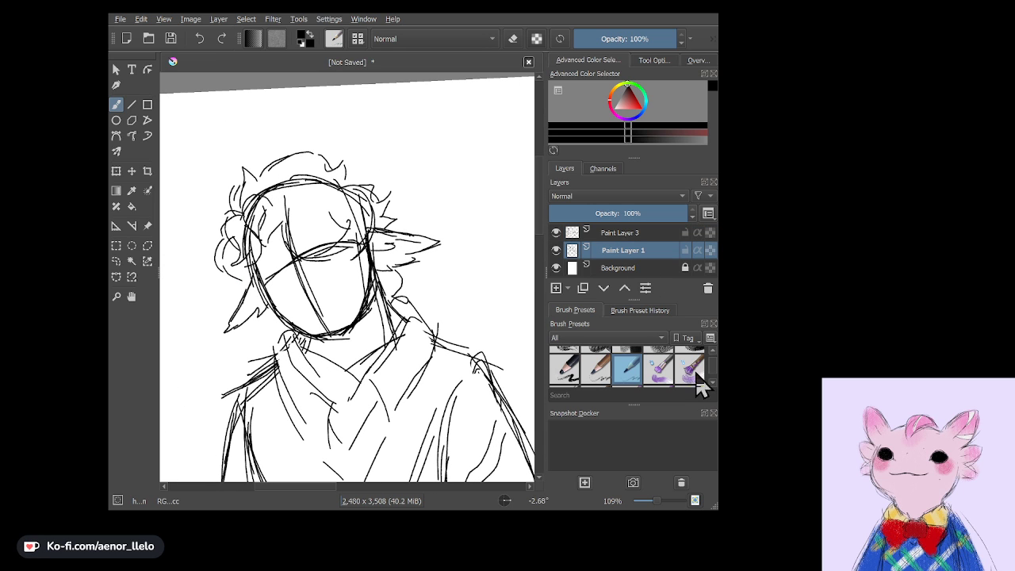
scroll(712, 363, "up", 2)
scroll(711, 363, "up", 2)
scroll(712, 363, "up", 2)
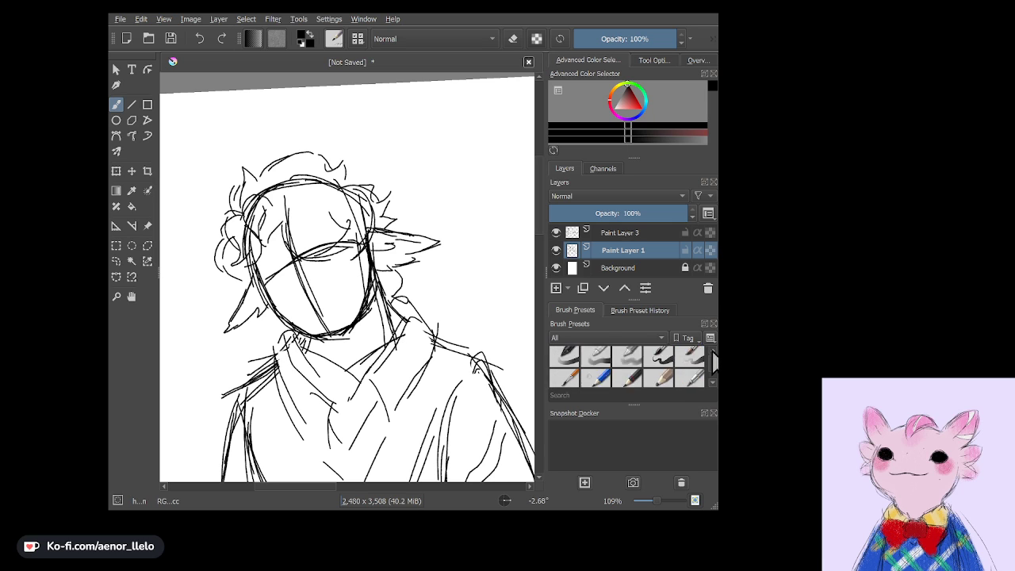
scroll(712, 361, "up", 2)
left_click(596, 362)
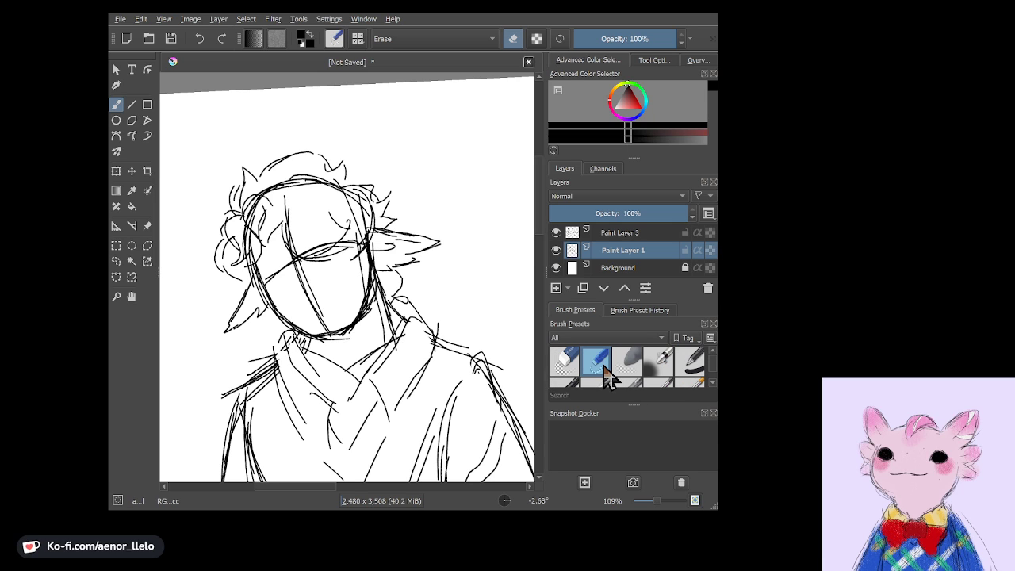
mouse_move(334, 176)
left_mouse_down()
mouse_move(293, 182)
mouse_move(340, 185)
mouse_move(274, 187)
mouse_move(312, 240)
mouse_move(333, 242)
mouse_move(266, 193)
mouse_move(287, 202)
mouse_move(253, 231)
mouse_move(246, 264)
left_mouse_up()
scroll(346, 301, "down", 3)
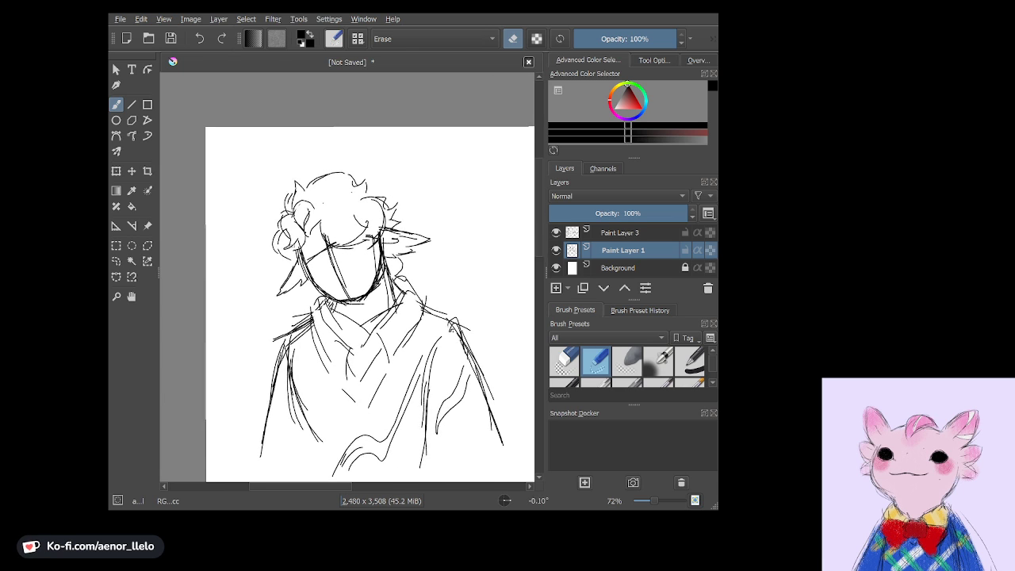
scroll(346, 301, "up", 1)
scroll(346, 301, "up", 1)
scroll(346, 302, "up", 1)
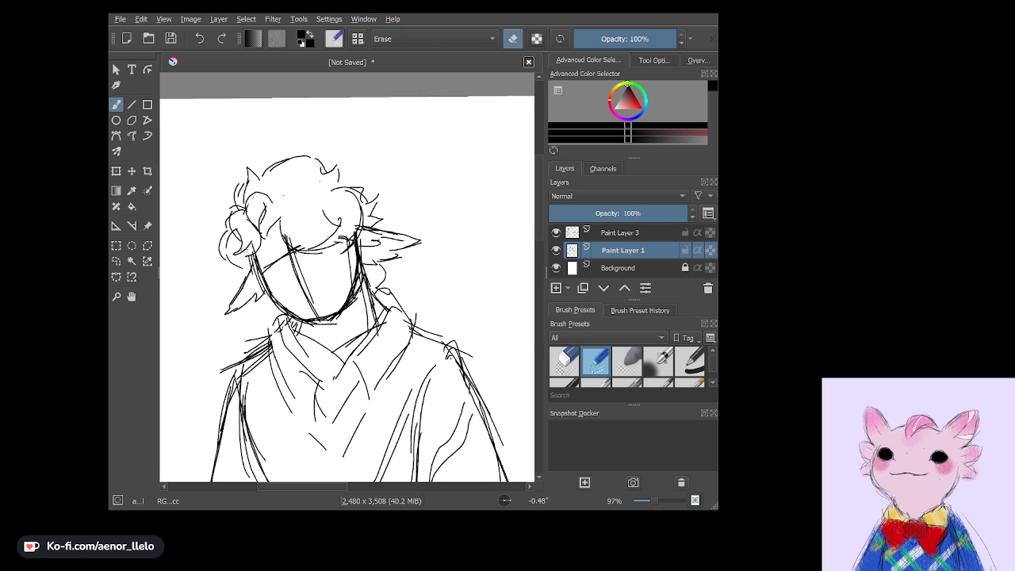
With the pencil preset on Paint Layer 3, add extra curly strands to the top of the hair.
left_click(633, 230)
scroll(711, 386, "down", 2)
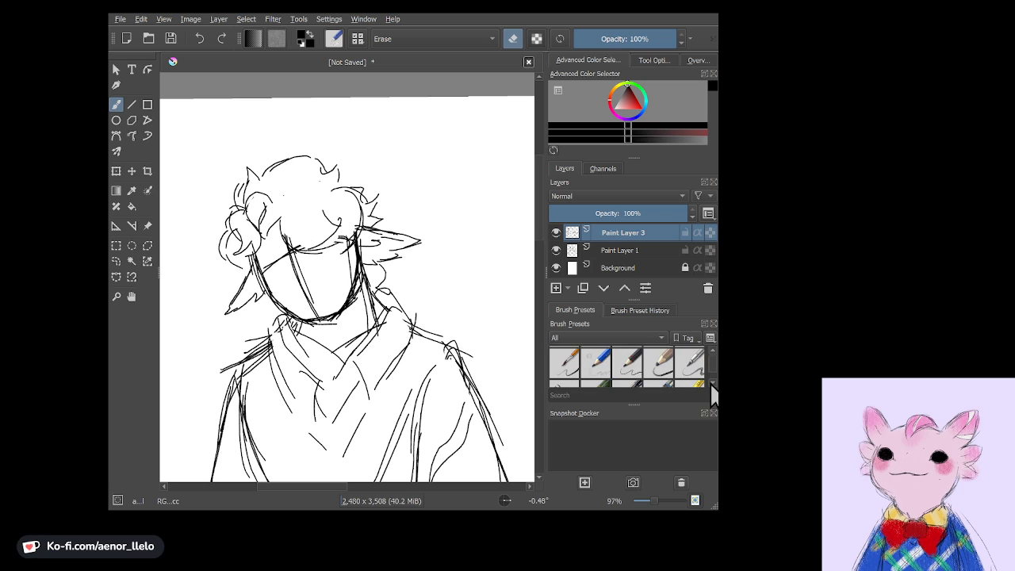
scroll(711, 386, "down", 1)
scroll(711, 386, "down", 2)
scroll(711, 386, "down", 2)
scroll(711, 385, "down", 2)
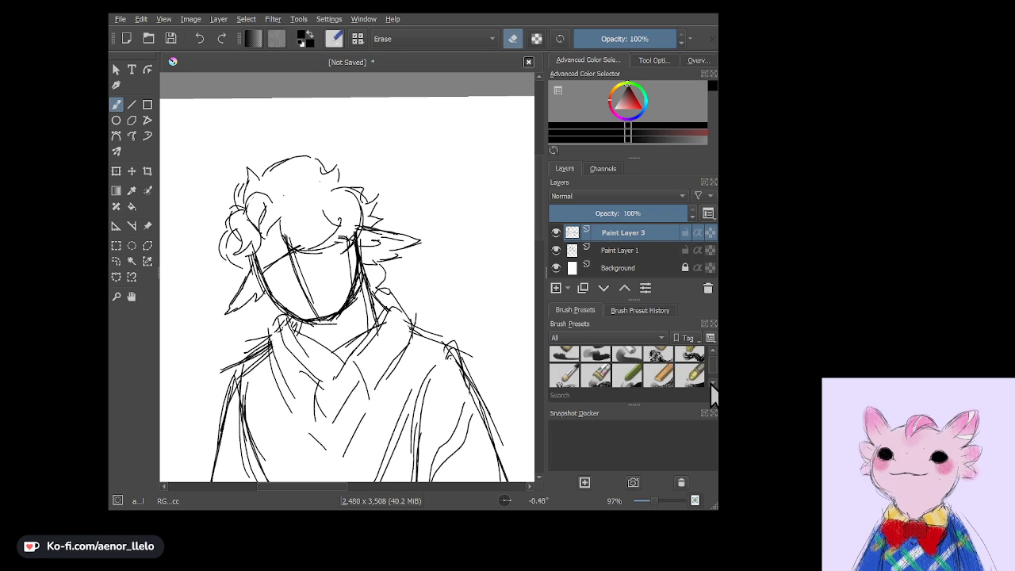
scroll(711, 384, "down", 2)
left_click(626, 371)
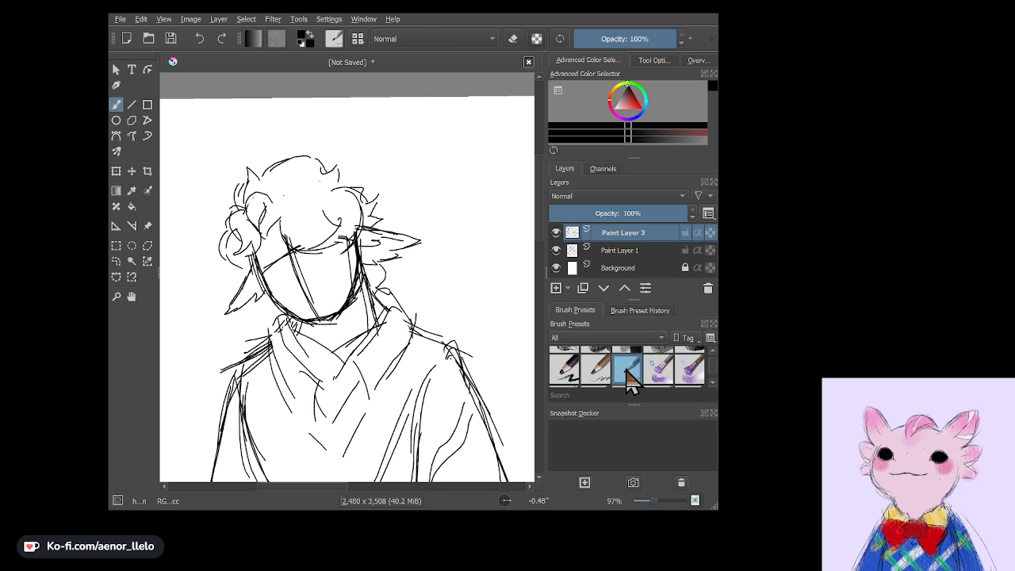
mouse_move(273, 180)
left_mouse_down()
mouse_move(286, 203)
mouse_move(301, 204)
left_mouse_up()
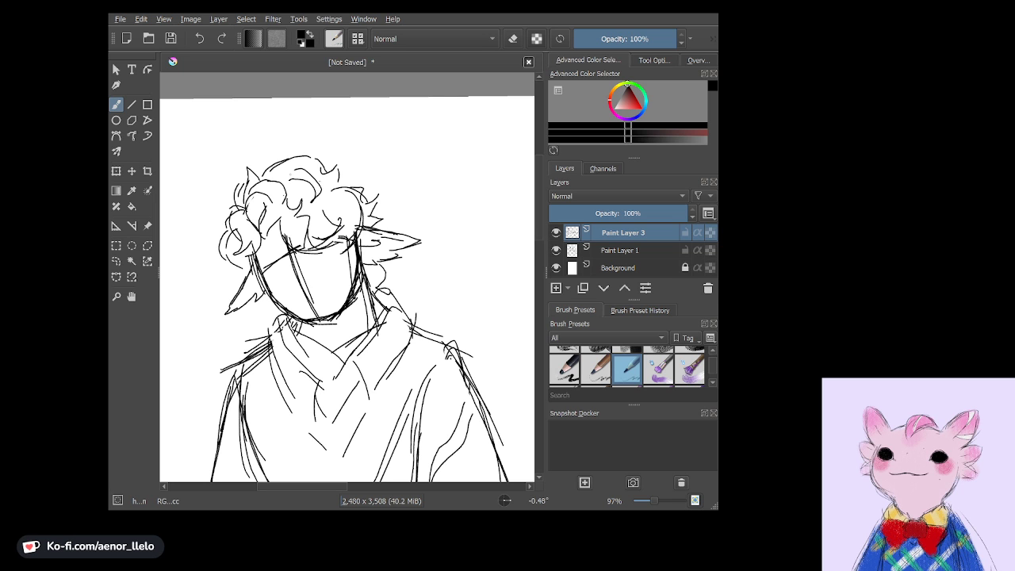
mouse_move(347, 285)
left_mouse_down()
mouse_move(365, 301)
mouse_move(345, 282)
left_mouse_up()
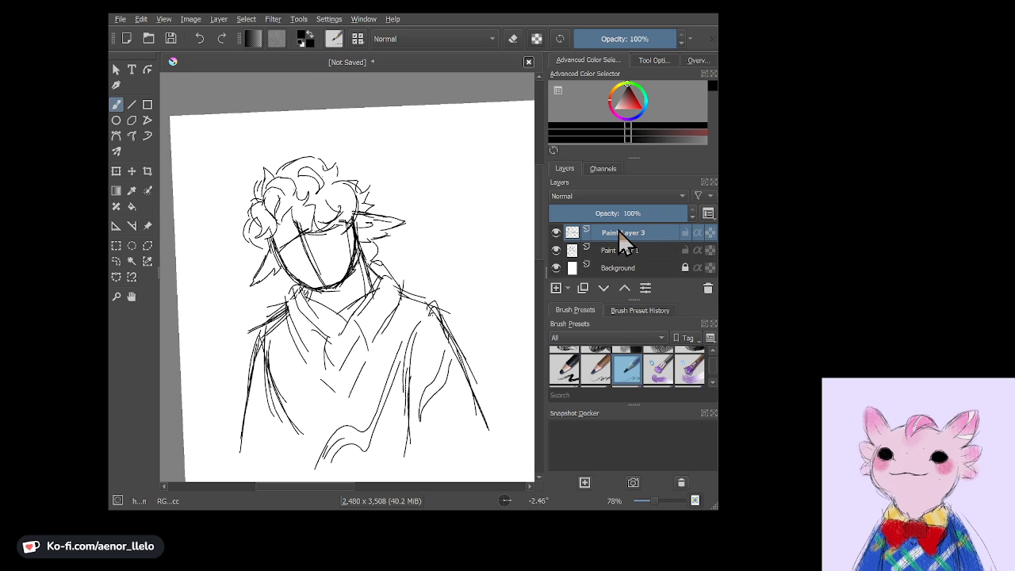
Replace Paint Layer 3 with a new empty layer and draw a short line on the face.
key("ctrl+e")
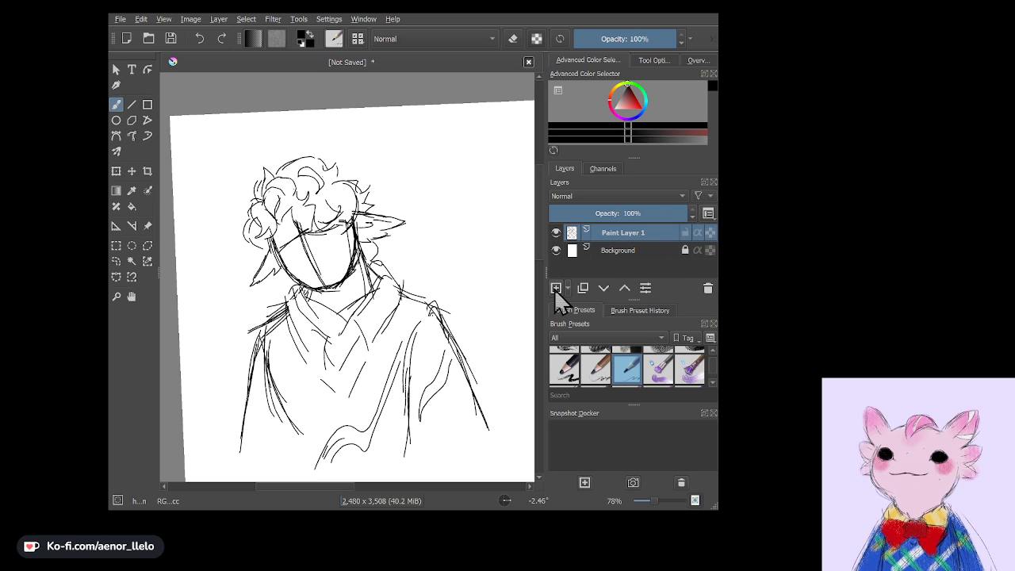
left_click(557, 289)
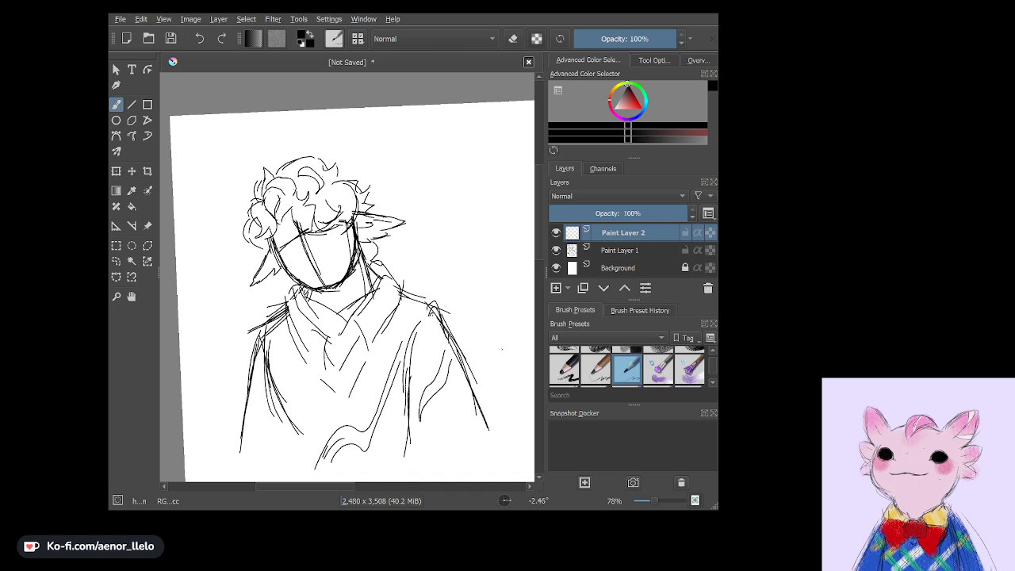
scroll(313, 230, "up", 5)
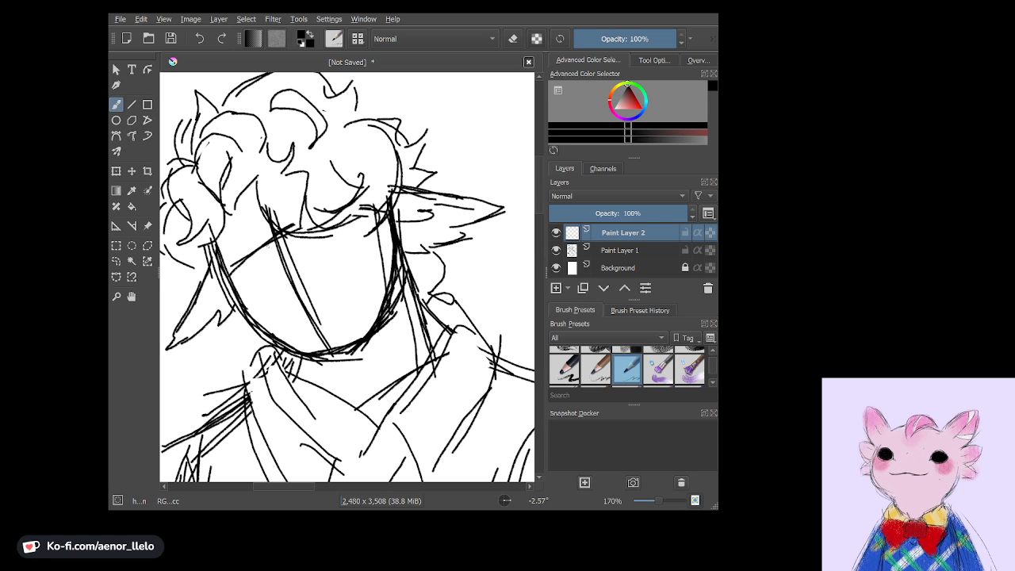
mouse_move(268, 246)
left_mouse_down()
mouse_move(270, 277)
mouse_move(298, 296)
left_mouse_up()
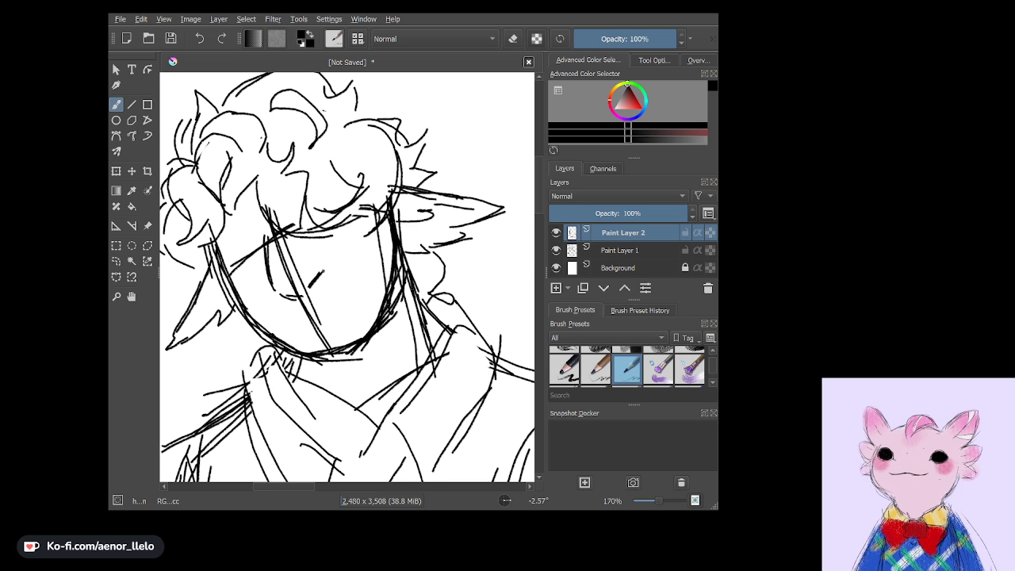
scroll(341, 357, "up", 1)
scroll(341, 357, "up", 1)
scroll(341, 357, "up", 1)
scroll(341, 357, "up", 1)
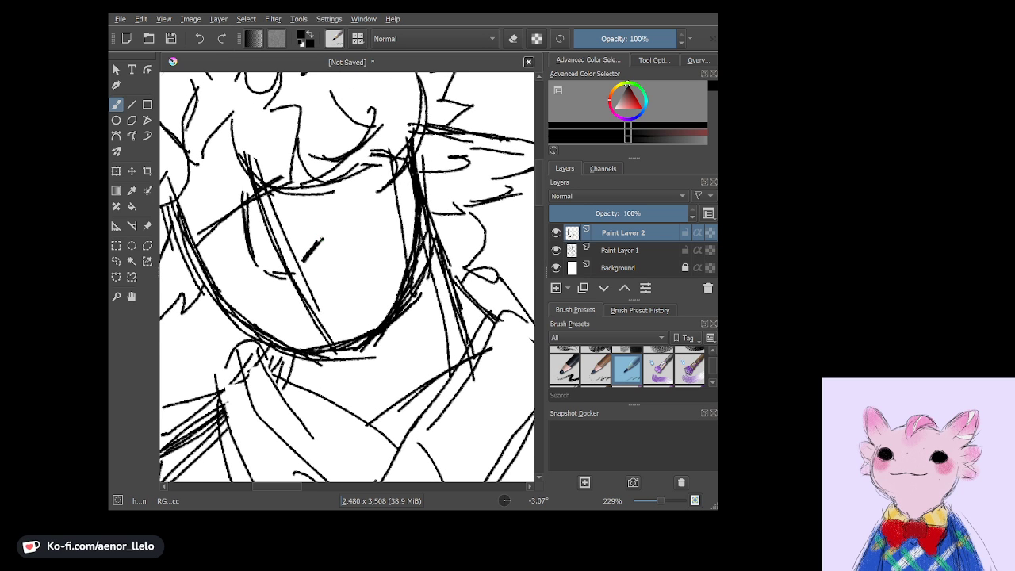
scroll(347, 278, "down", 1)
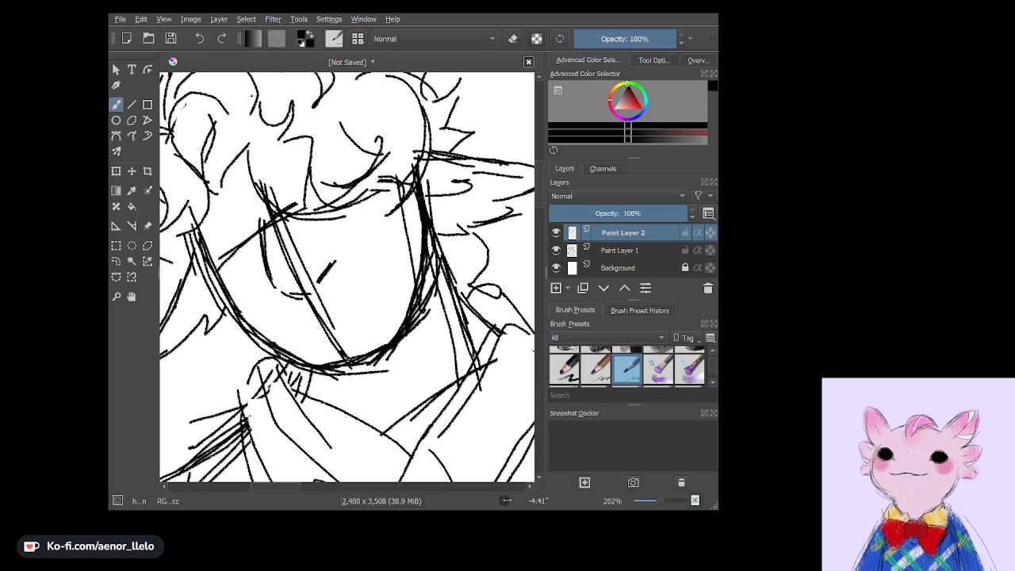
scroll(347, 277, "down", 1)
scroll(347, 278, "up", 2)
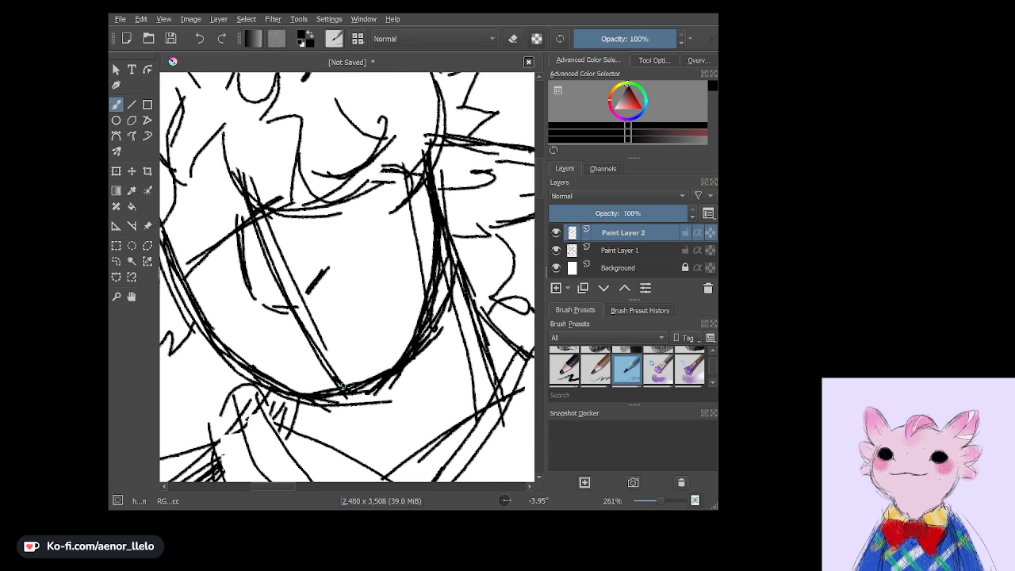
scroll(347, 277, "down", 3)
Add short strokes by the mouth, stubble around the chin, and hatching on the right cheek.
left_click_drag(317, 344, 374, 303)
scroll(347, 278, "up", 3)
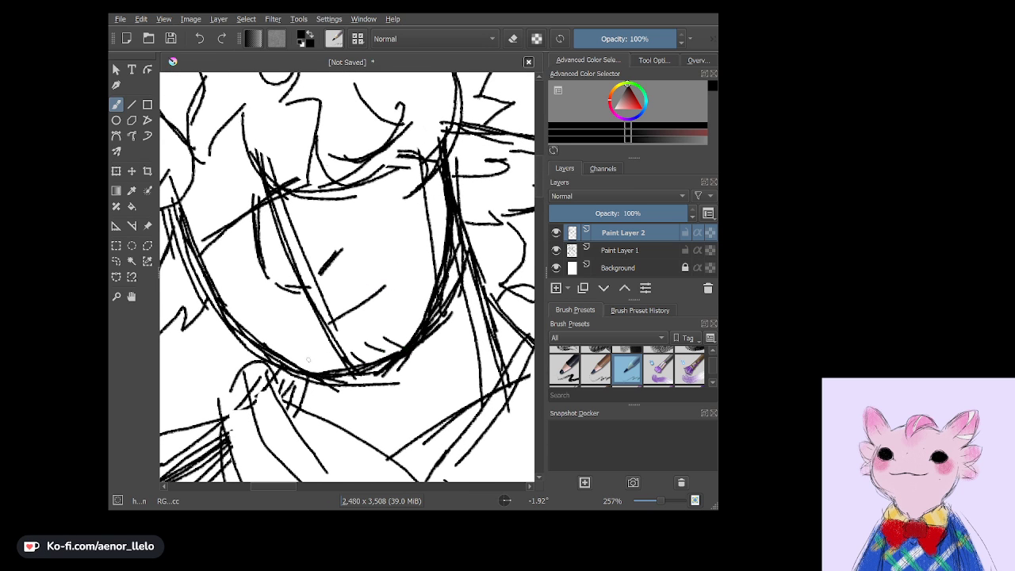
mouse_move(385, 327)
left_mouse_down()
mouse_move(401, 347)
mouse_move(401, 336)
mouse_move(384, 336)
left_mouse_up()
left_click_drag(360, 345, 351, 357)
left_click_drag(434, 262, 419, 295)
mouse_move(445, 255)
left_mouse_down()
mouse_move(431, 276)
mouse_move(435, 259)
left_mouse_up()
mouse_move(441, 222)
left_mouse_down()
mouse_move(428, 257)
mouse_move(466, 208)
left_mouse_up()
Draw a small oval mark on the cheek.
scroll(347, 278, "down", 1)
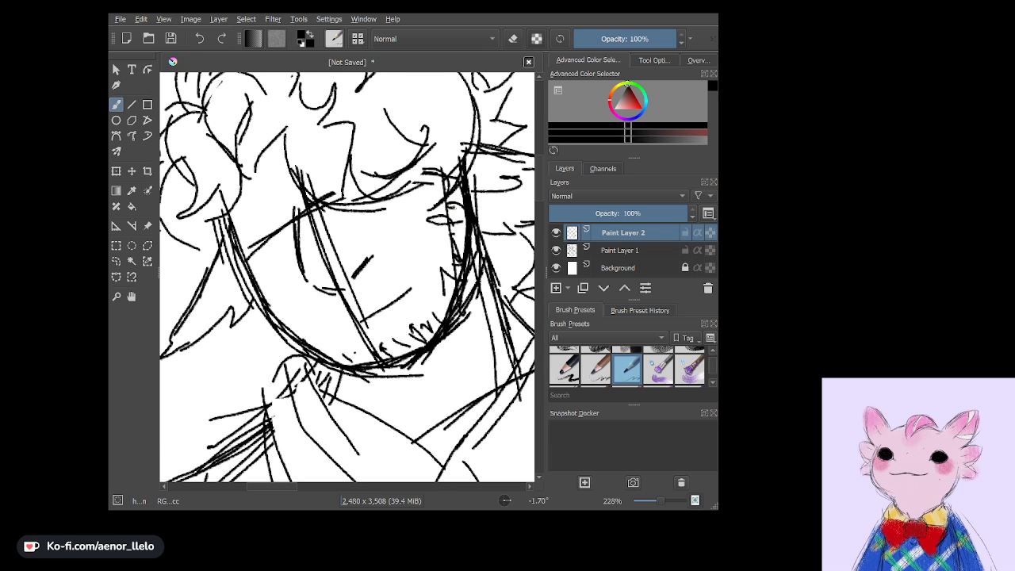
left_click_drag(299, 294, 277, 304)
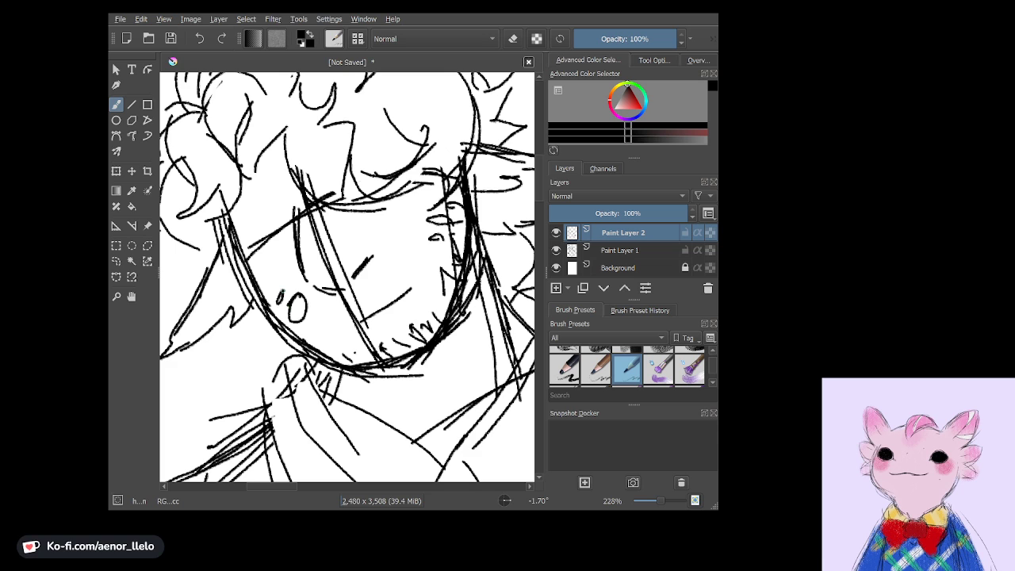
scroll(347, 277, "down", 2)
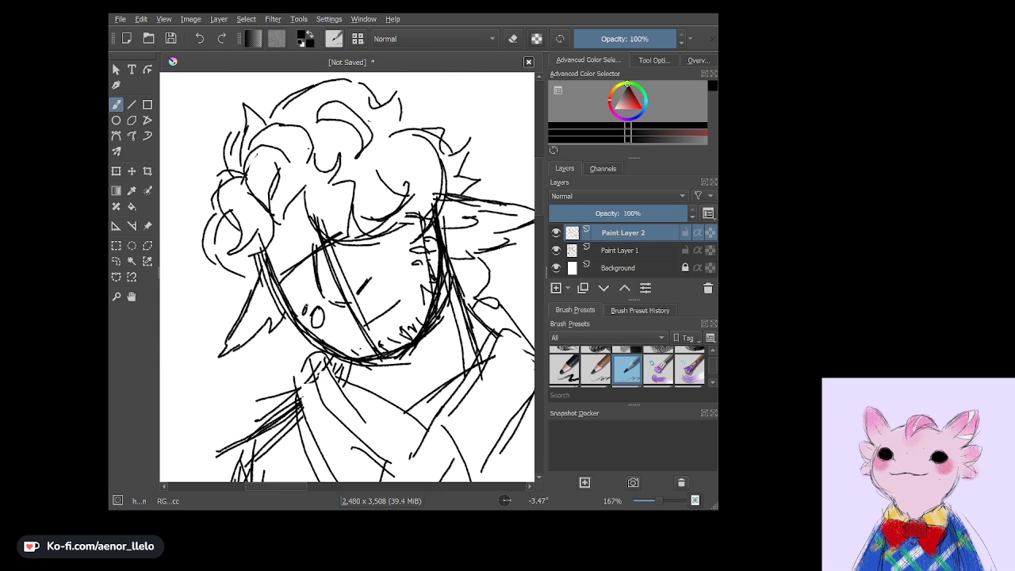
Erase the stray construction lines crossing the face on Paint Layer 1, then reselect Paint Layer 2.
left_click(629, 248)
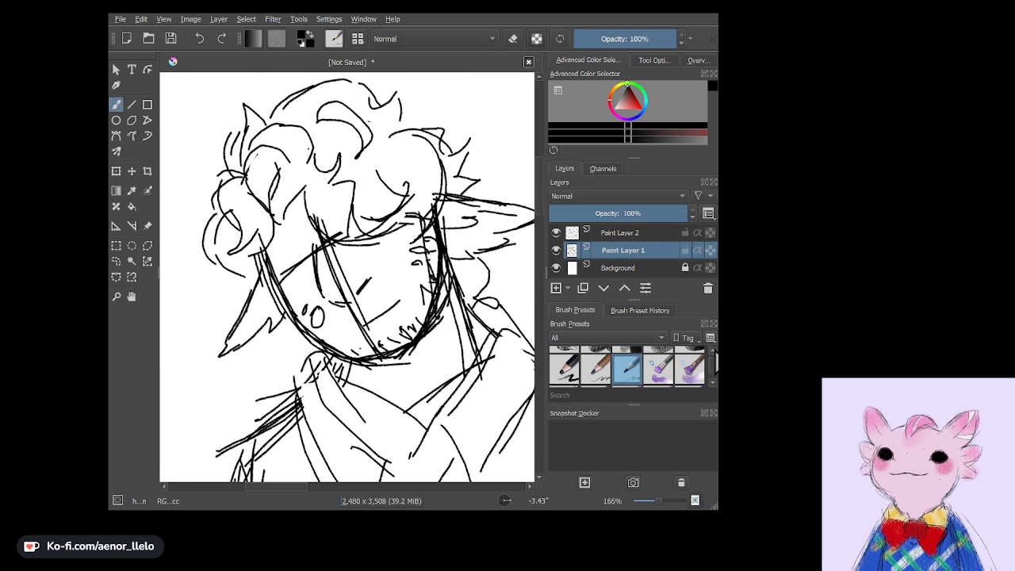
scroll(712, 356, "up", 1)
scroll(712, 360, "up", 1)
scroll(712, 361, "up", 2)
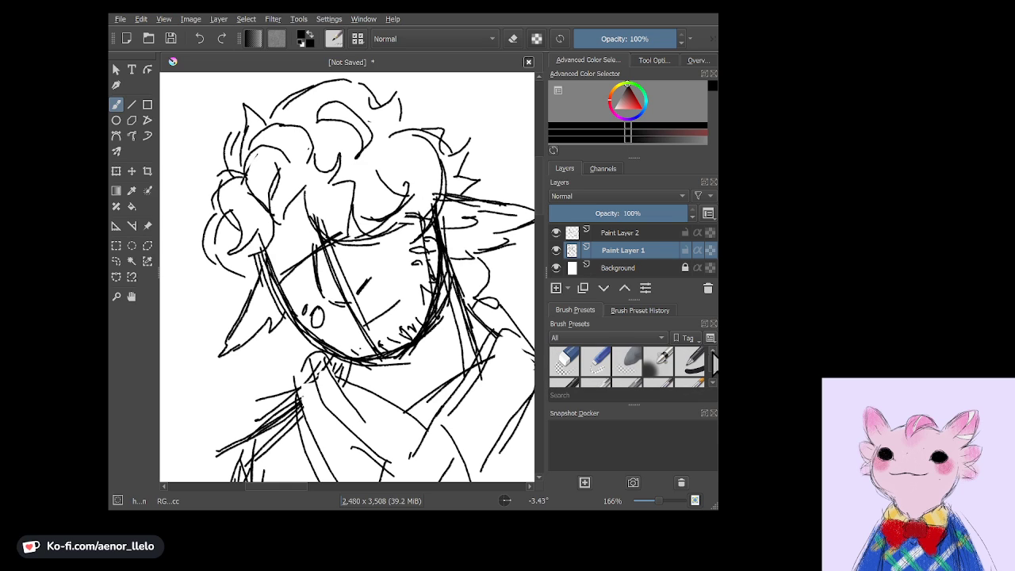
left_click(605, 365)
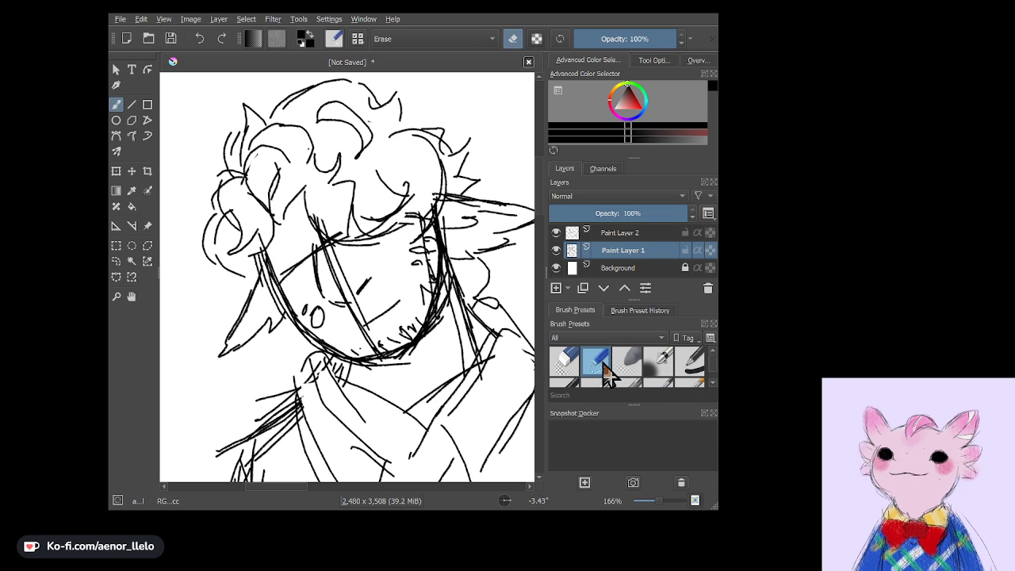
left_click_drag(400, 212, 329, 242)
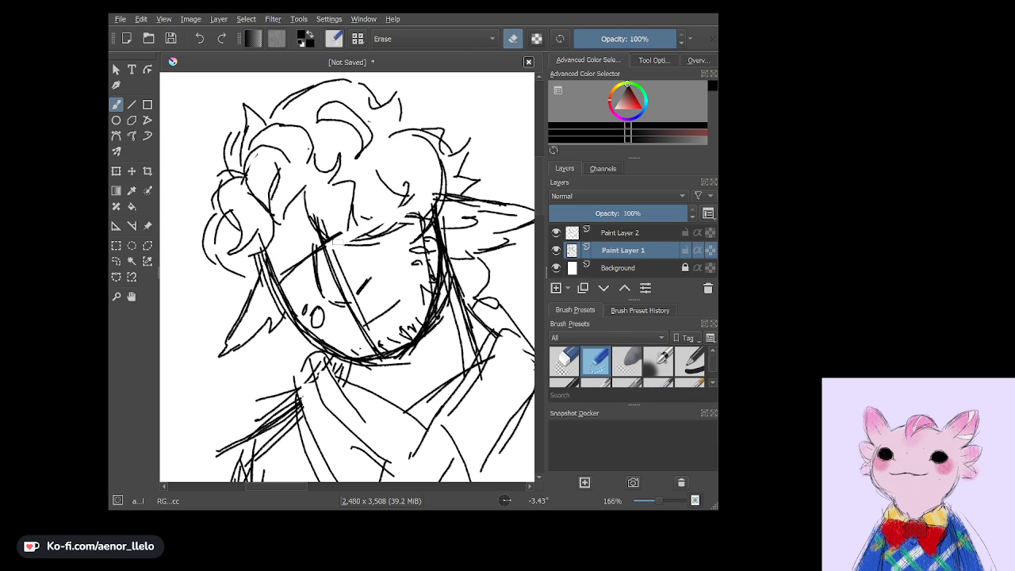
left_click(209, 37)
left_click_drag(382, 349, 356, 317)
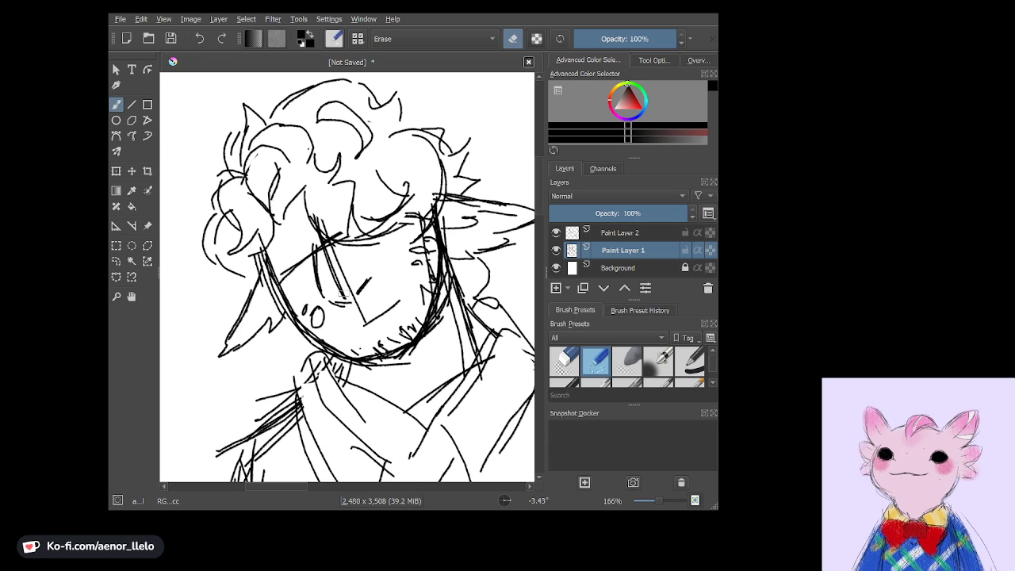
mouse_move(341, 277)
left_mouse_down()
mouse_move(352, 303)
mouse_move(330, 257)
mouse_move(305, 258)
left_mouse_up()
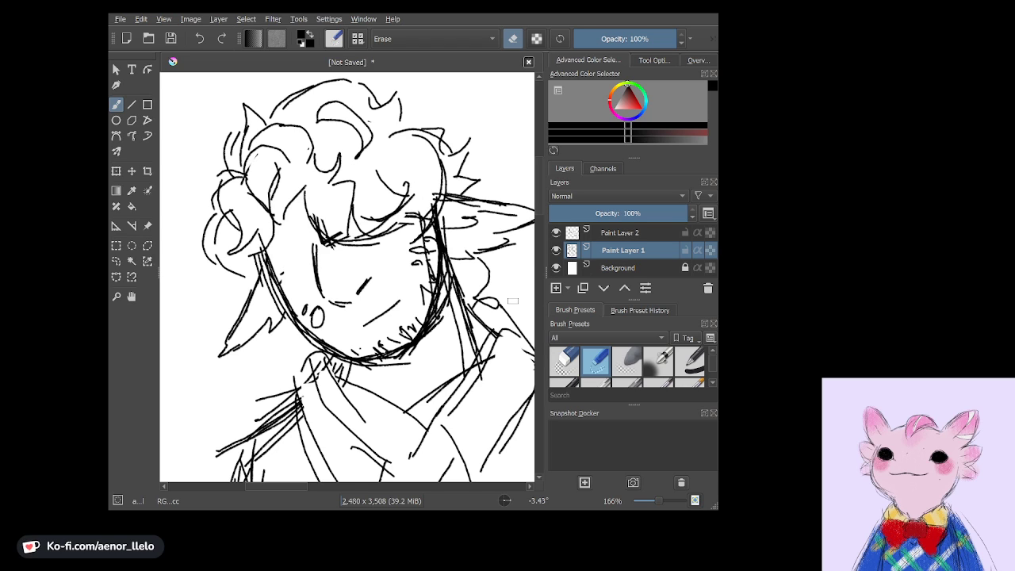
left_click(633, 233)
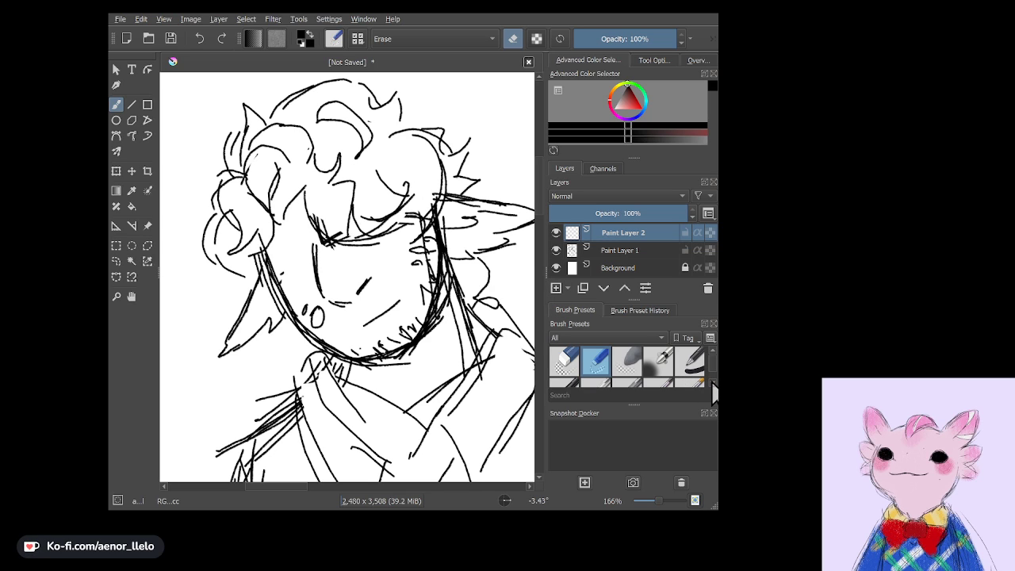
With the sketching pen, draw a closed round glasses rim around the eye.
scroll(713, 388, "down", 1)
scroll(713, 388, "down", 1)
scroll(713, 389, "down", 1)
scroll(712, 389, "down", 1)
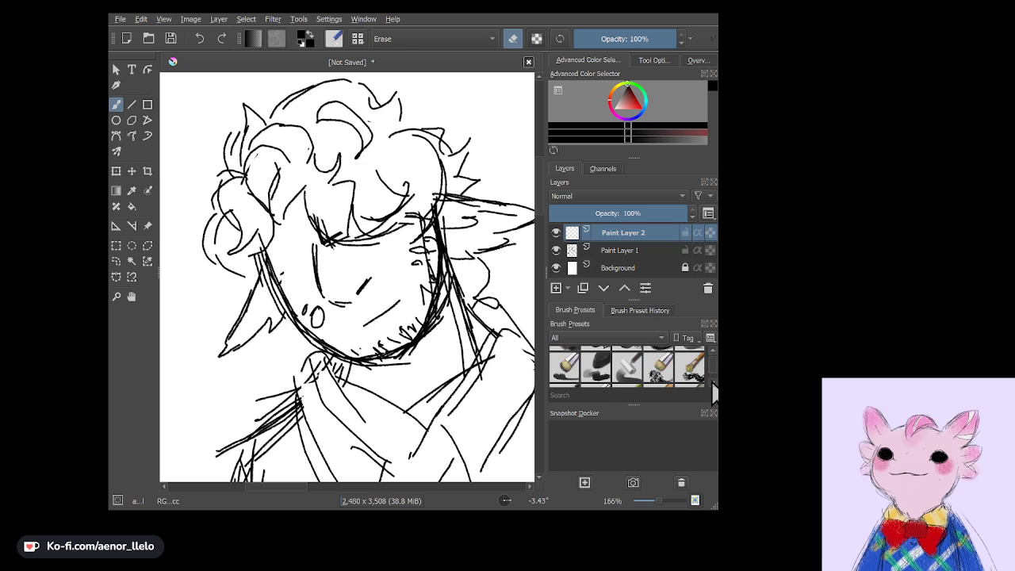
scroll(713, 388, "down", 2)
scroll(712, 388, "down", 1)
left_click(626, 369)
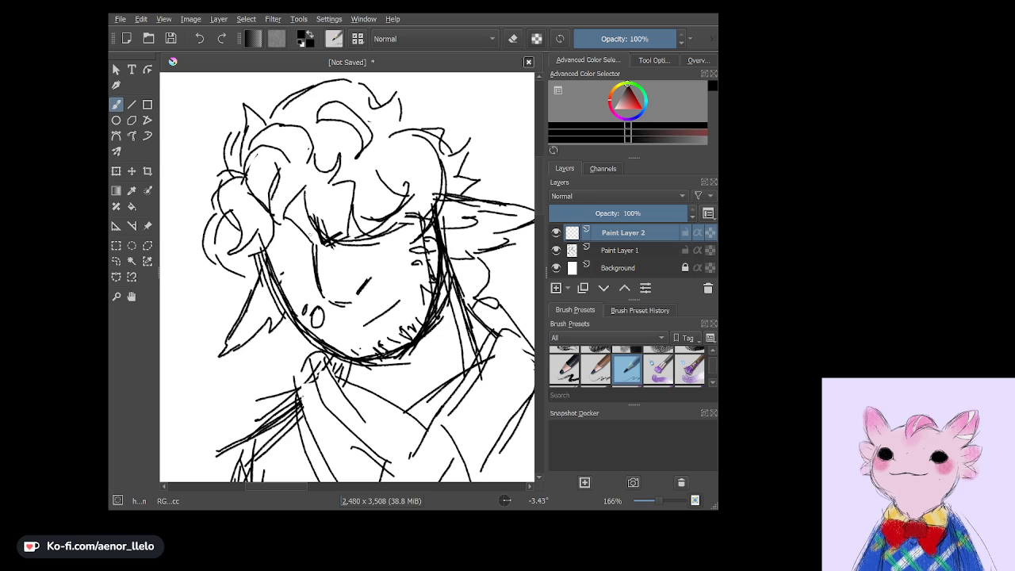
mouse_move(271, 236)
left_mouse_down()
mouse_move(313, 225)
mouse_move(274, 266)
left_mouse_up()
mouse_move(276, 235)
left_mouse_down()
mouse_move(306, 228)
mouse_move(262, 262)
mouse_move(303, 294)
mouse_move(319, 286)
left_mouse_up()
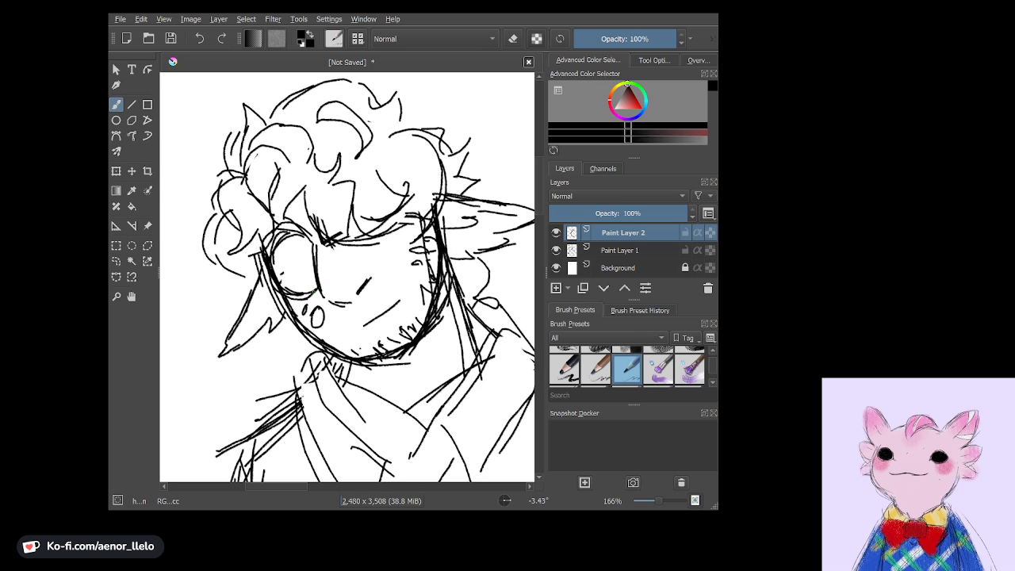
left_click_drag(315, 250, 320, 273)
Add short strokes beside the face and a tiny stroke near the smile.
scroll(348, 278, "down", 2)
scroll(347, 278, "down", 2)
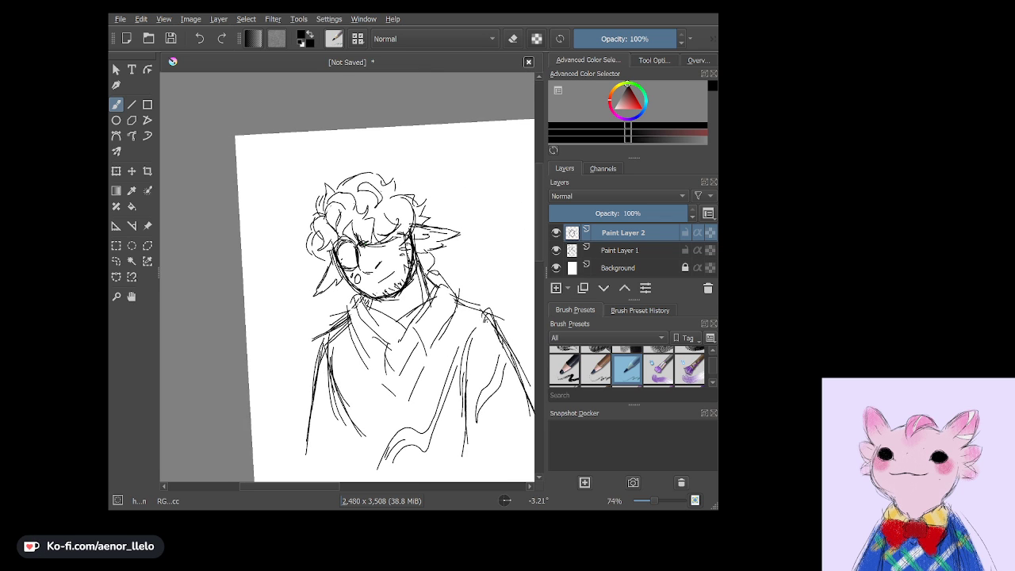
scroll(347, 278, "up", 1)
scroll(347, 277, "up", 3)
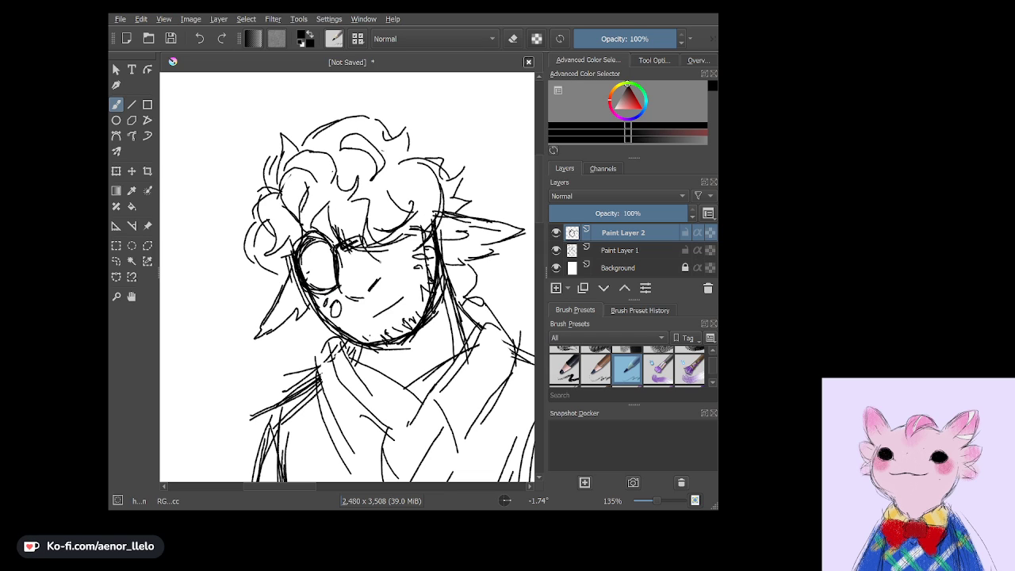
left_click_drag(372, 262, 416, 244)
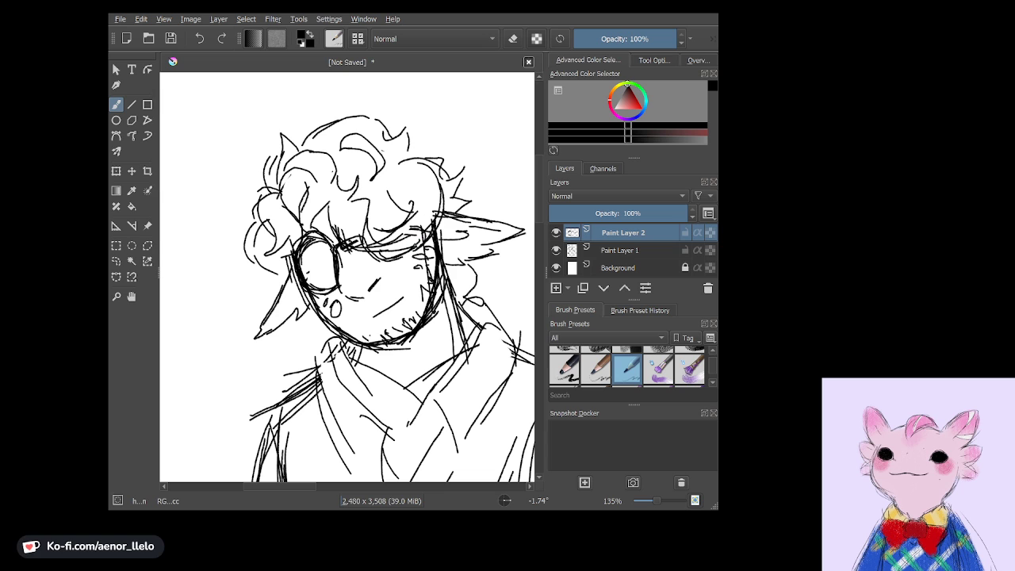
scroll(347, 277, "up", 3)
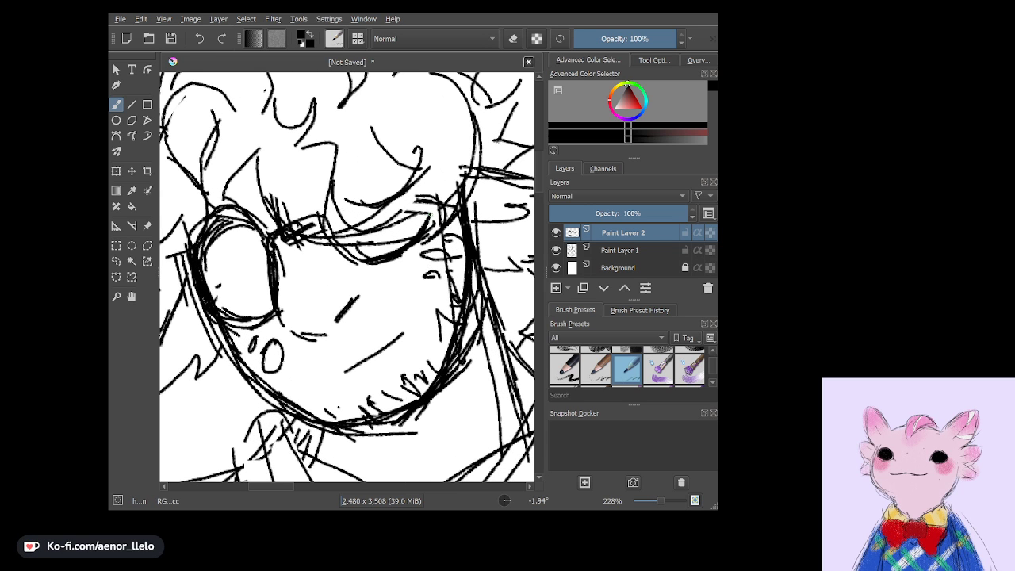
scroll(392, 302, "up", 1)
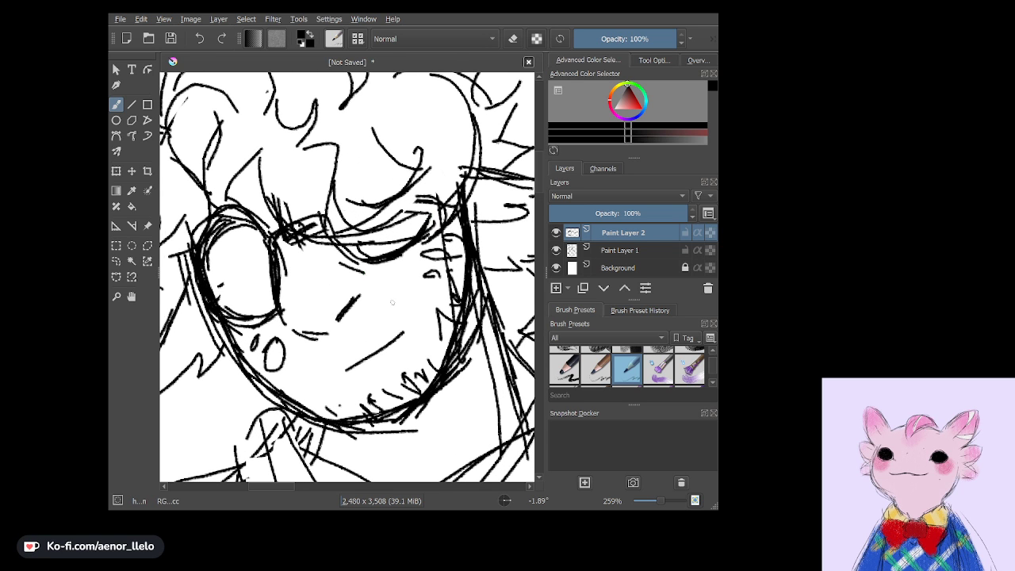
scroll(347, 277, "up", 1)
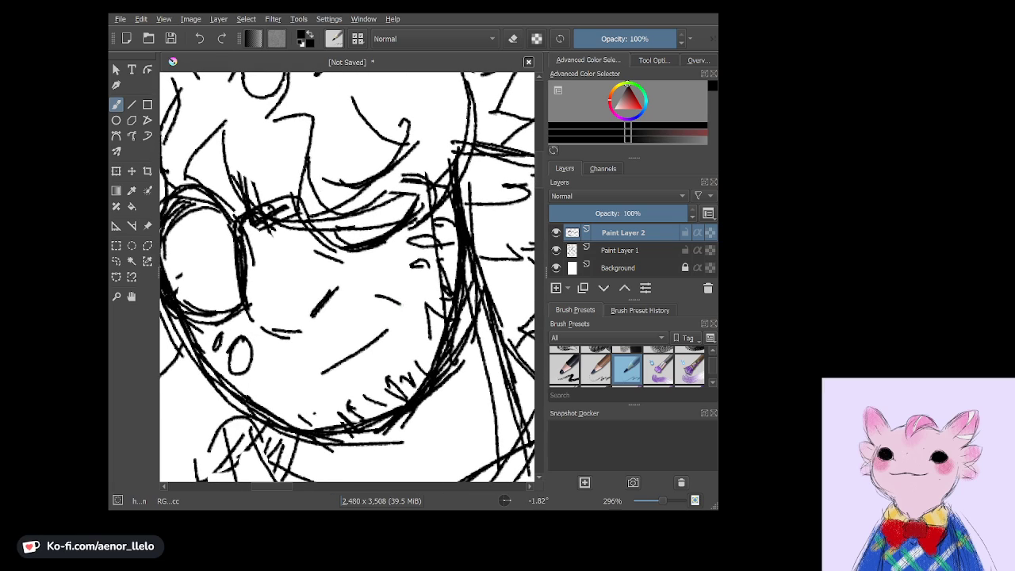
scroll(347, 277, "up", 2)
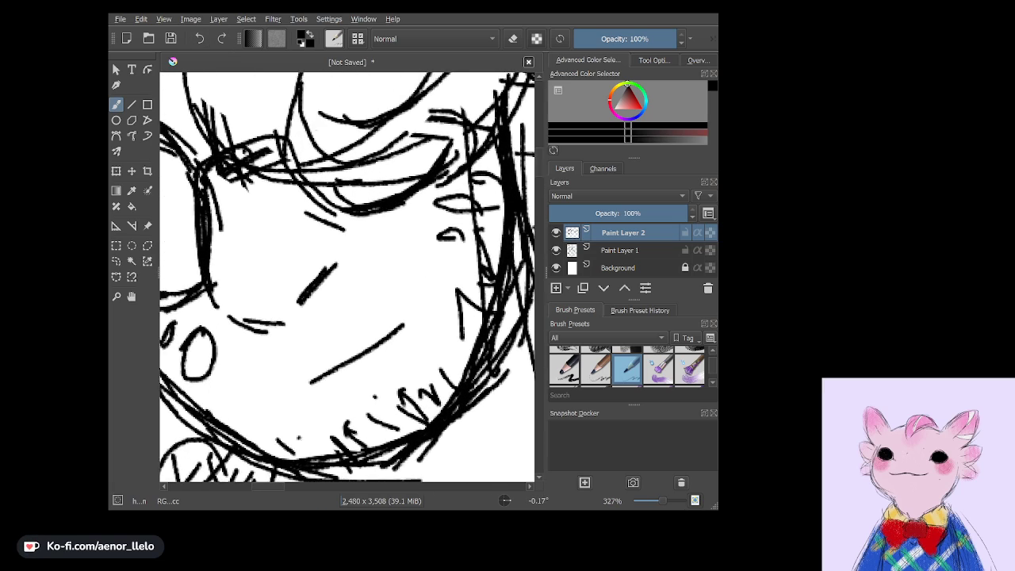
scroll(347, 277, "up", 1)
scroll(347, 277, "up", 1)
left_click_drag(371, 284, 392, 294)
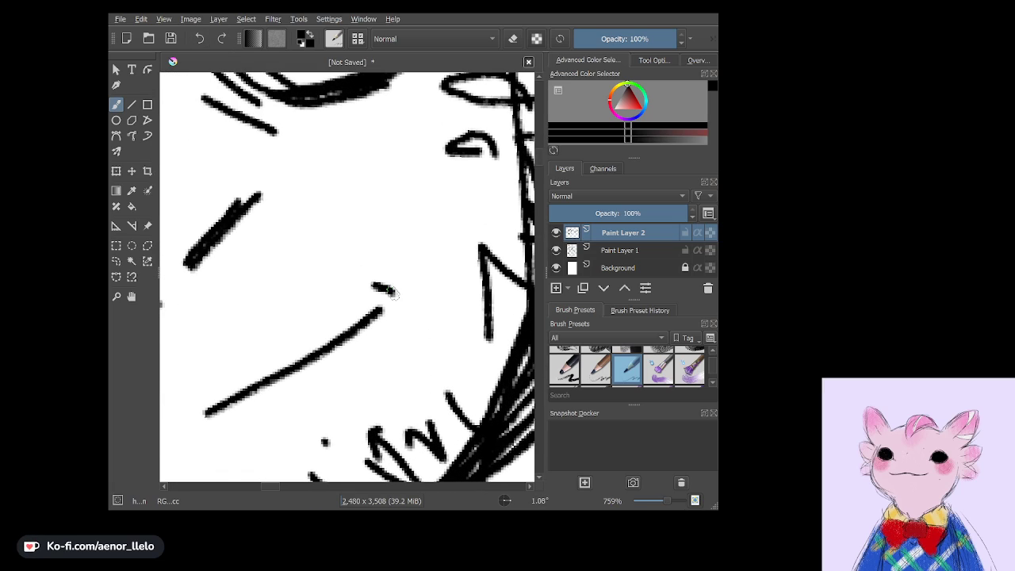
Zoom back out and merge Paint Layer 2 down into Paint Layer 1.
scroll(347, 278, "up", 1)
scroll(348, 278, "down", 2)
scroll(347, 278, "down", 1)
scroll(347, 278, "down", 1)
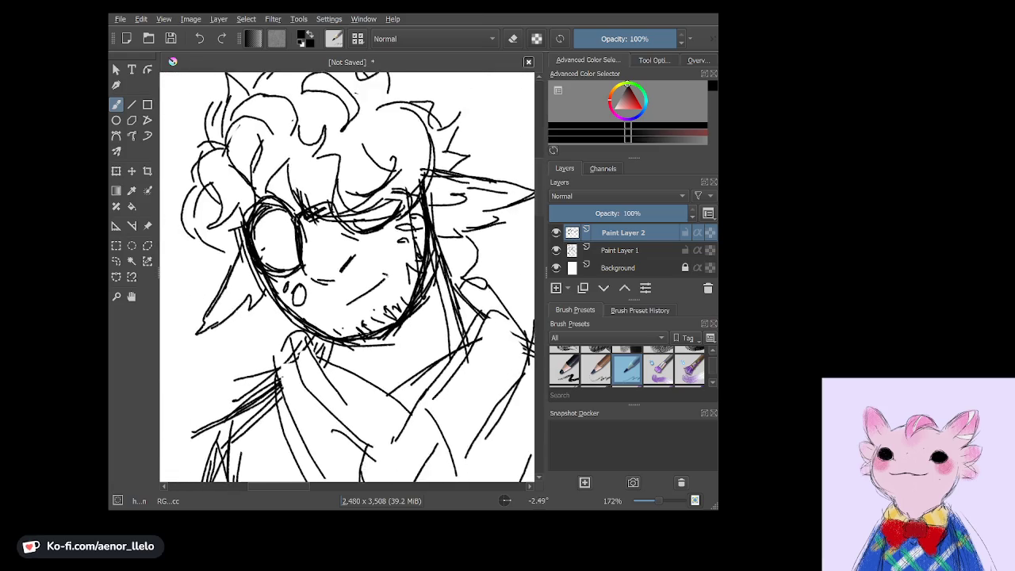
scroll(348, 277, "down", 1)
scroll(348, 277, "down", 1)
scroll(347, 278, "down", 1)
scroll(347, 278, "down", 1)
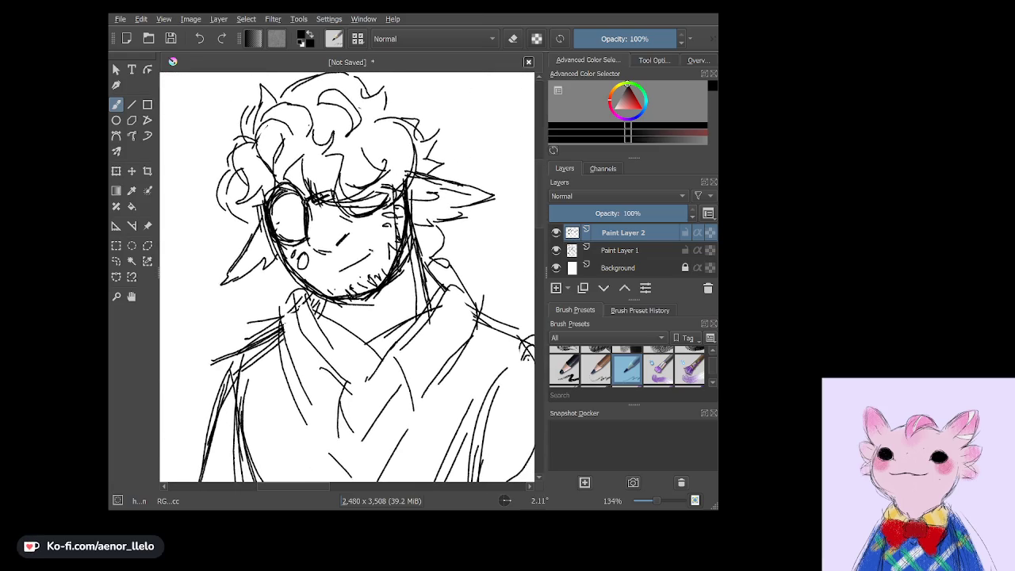
scroll(348, 278, "down", 1)
scroll(347, 278, "down", 1)
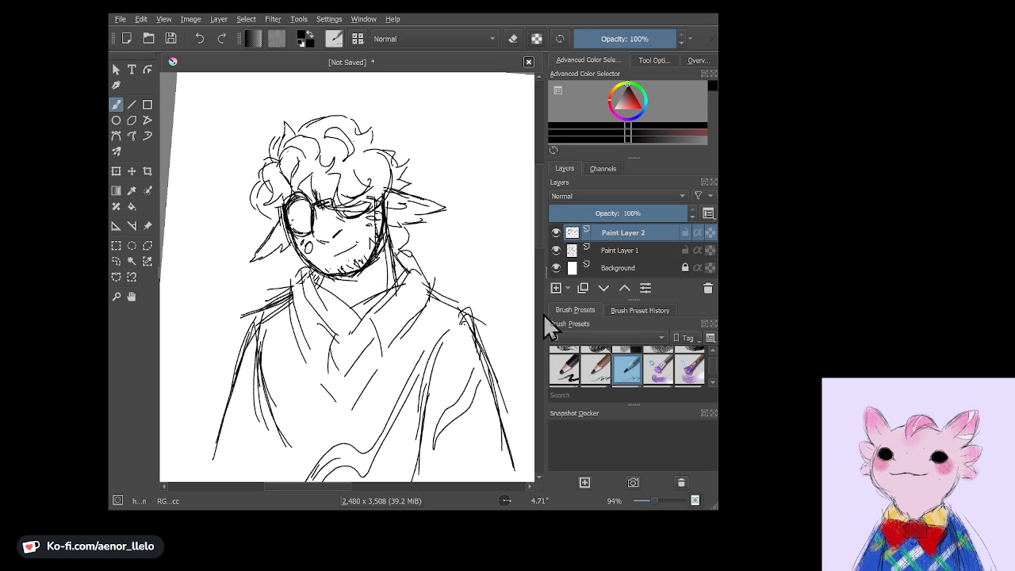
key("ctrl+e")
On a new paint layer, draw bright blue loops on the torso and right shoulder.
left_click(556, 289)
left_click(642, 109)
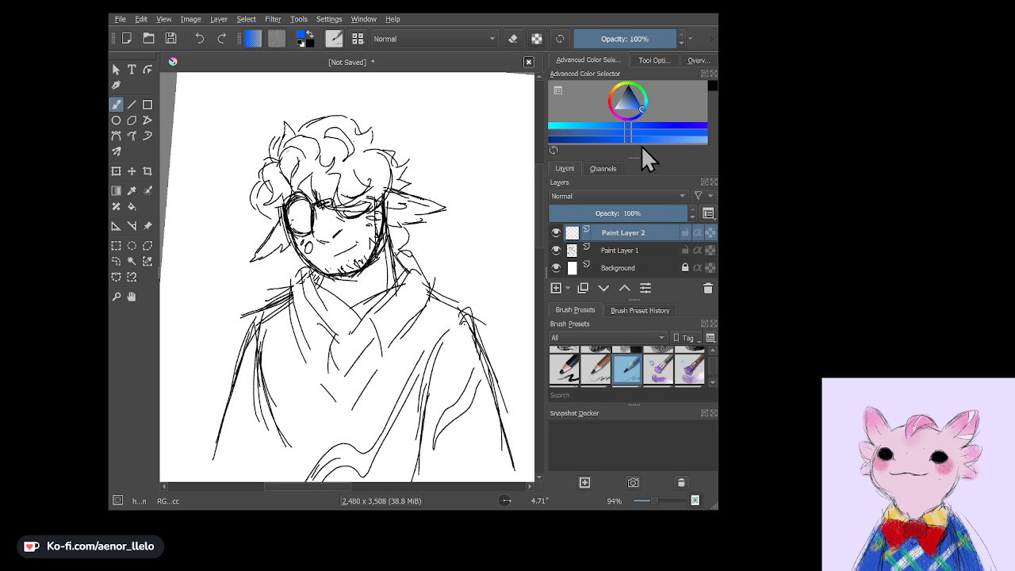
scroll(347, 277, "up", 3)
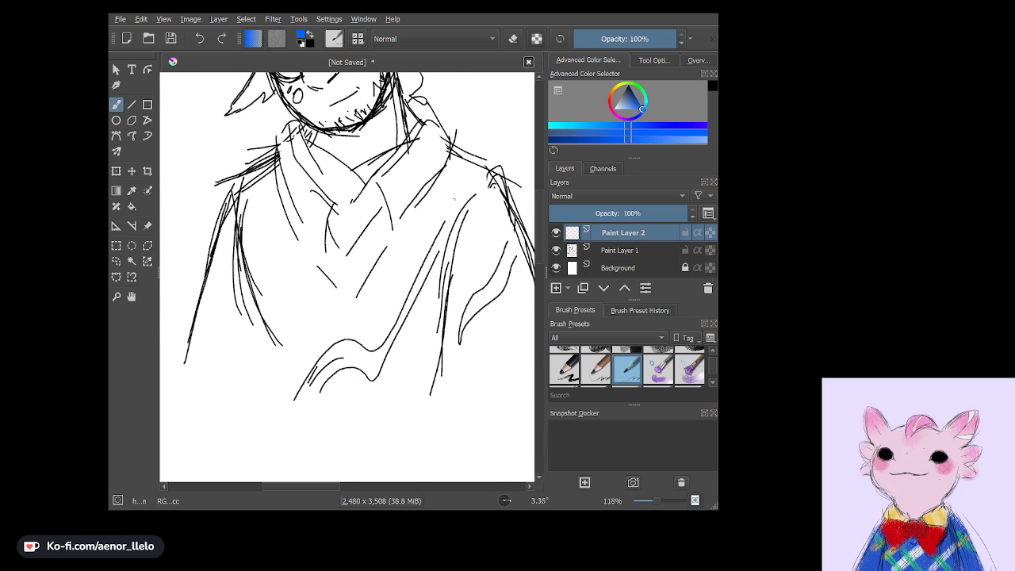
mouse_move(369, 347)
left_mouse_down()
mouse_move(389, 341)
mouse_move(384, 364)
left_mouse_up()
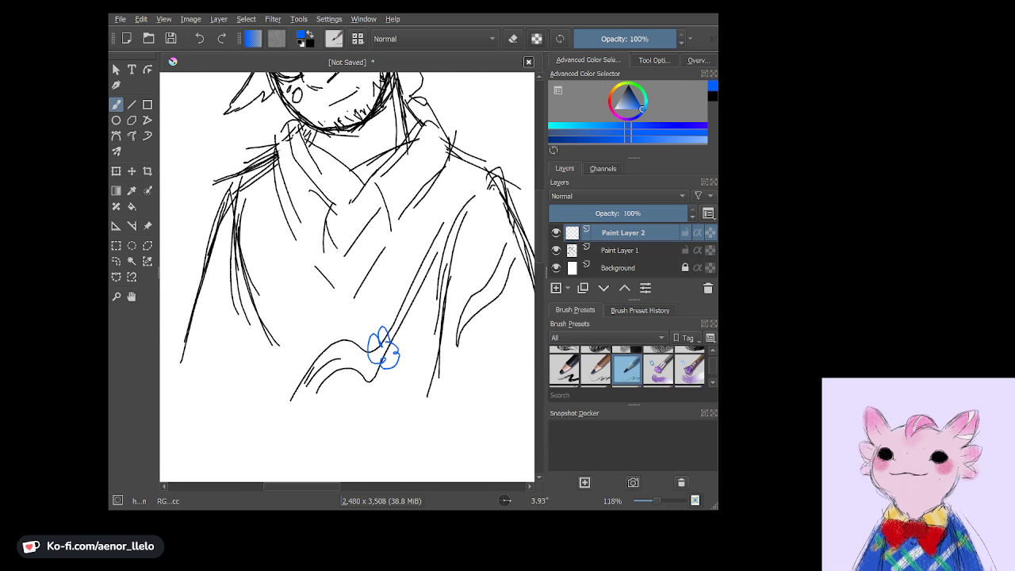
mouse_move(322, 365)
left_mouse_down()
mouse_move(313, 383)
mouse_move(354, 396)
left_mouse_up()
mouse_move(420, 265)
left_mouse_down()
mouse_move(400, 289)
mouse_move(435, 270)
mouse_move(411, 277)
left_mouse_up()
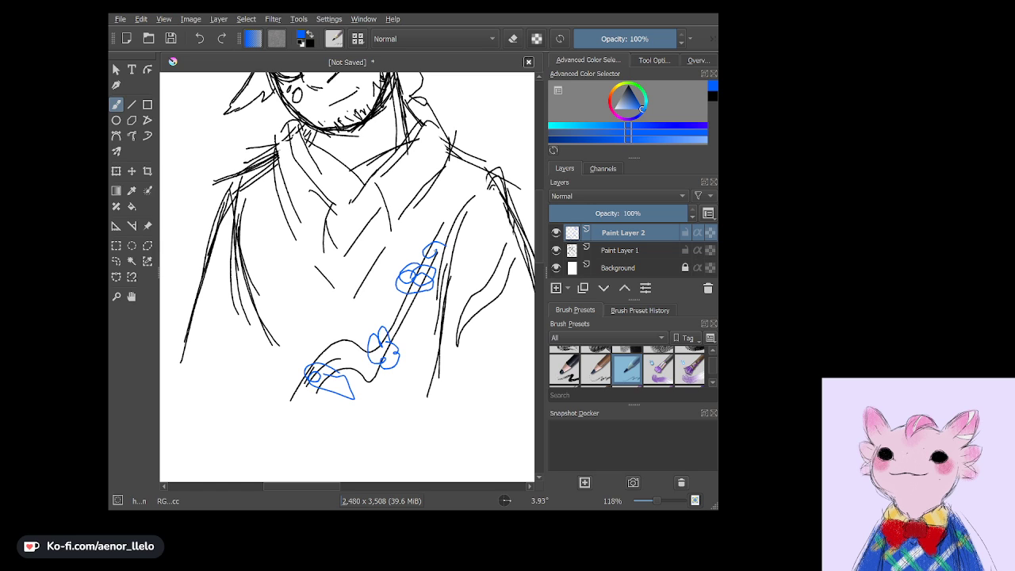
left_click_drag(388, 315, 394, 309)
mouse_move(487, 298)
left_mouse_down()
mouse_move(468, 321)
mouse_move(501, 293)
left_mouse_up()
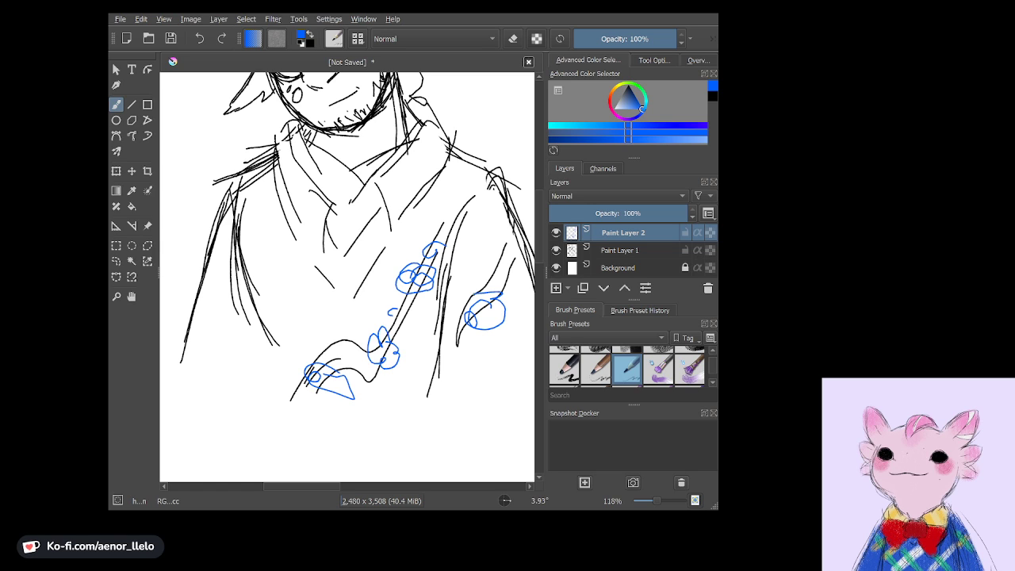
Draw cyan loops across the torso and an arc over the right flower.
left_click(555, 125)
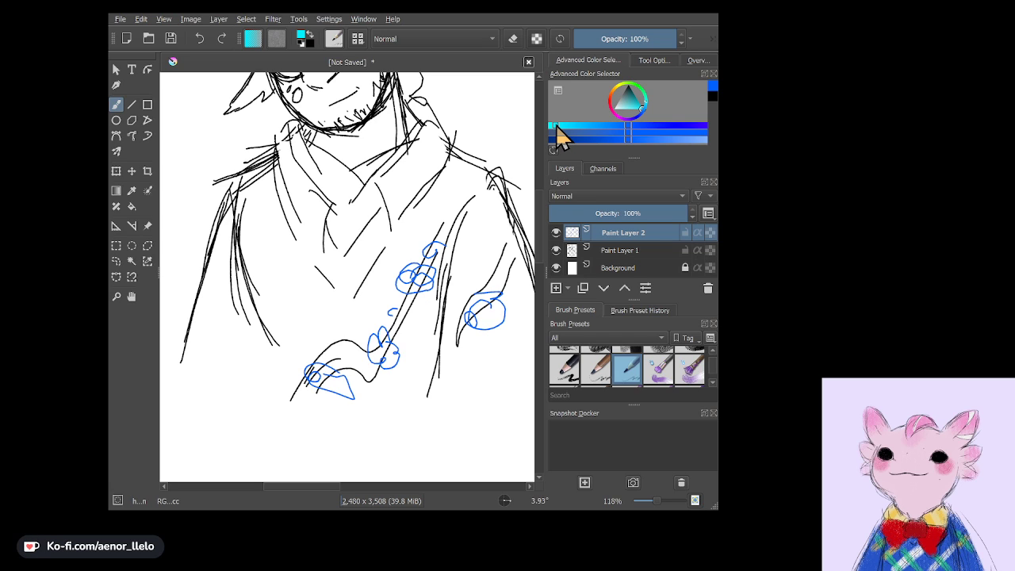
mouse_move(397, 301)
left_mouse_down()
mouse_move(421, 333)
mouse_move(422, 301)
left_mouse_up()
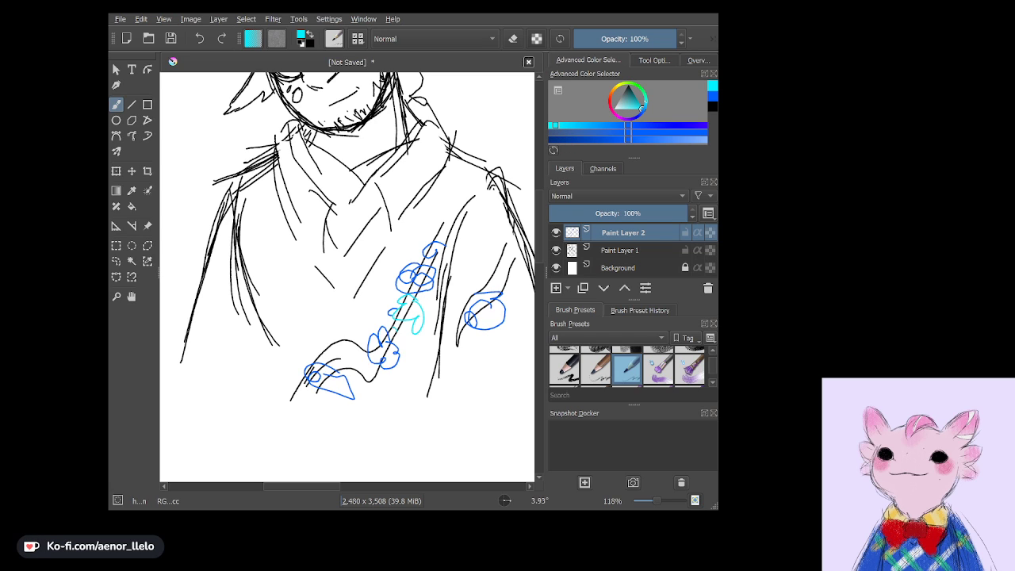
mouse_move(365, 343)
left_mouse_down()
mouse_move(322, 371)
mouse_move(375, 369)
left_mouse_up()
mouse_move(307, 383)
left_mouse_down()
mouse_move(291, 403)
mouse_move(314, 395)
left_mouse_up()
left_click_drag(349, 352, 384, 327)
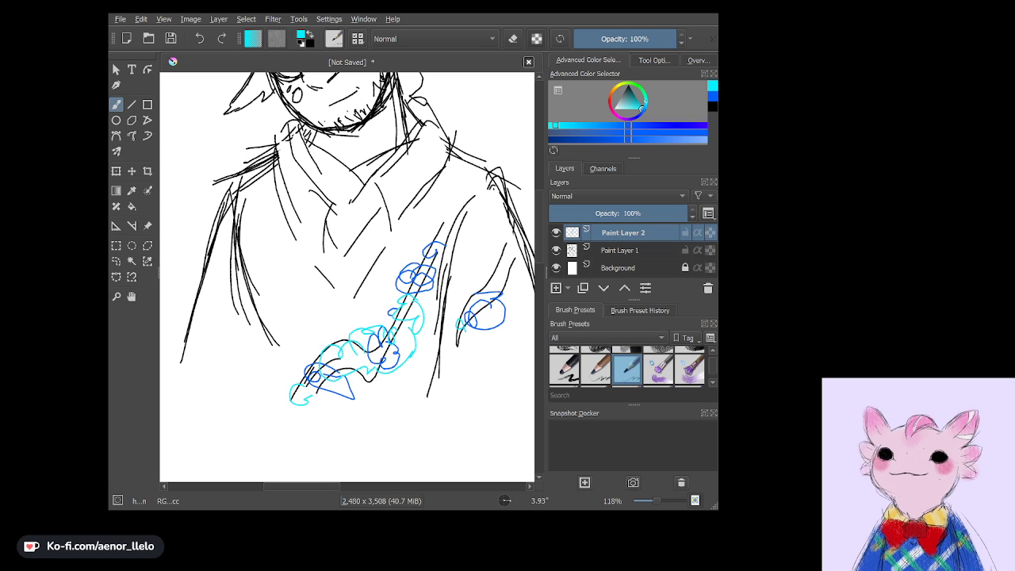
left_click_drag(481, 295, 503, 290)
Adjust the blue shade, then add a dark-blue stroke, a cyan stem and a loop.
left_click(645, 111)
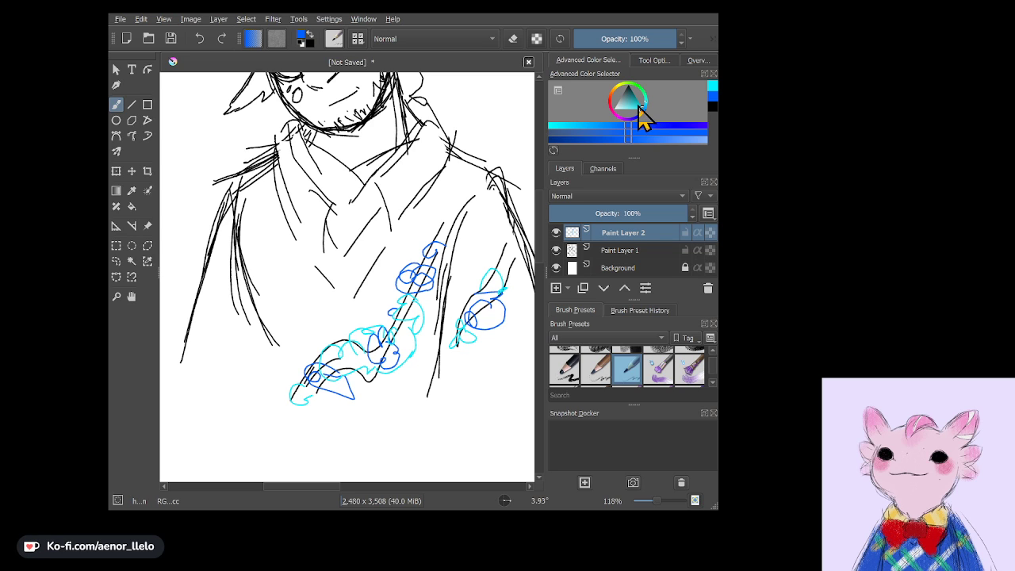
left_click(644, 105)
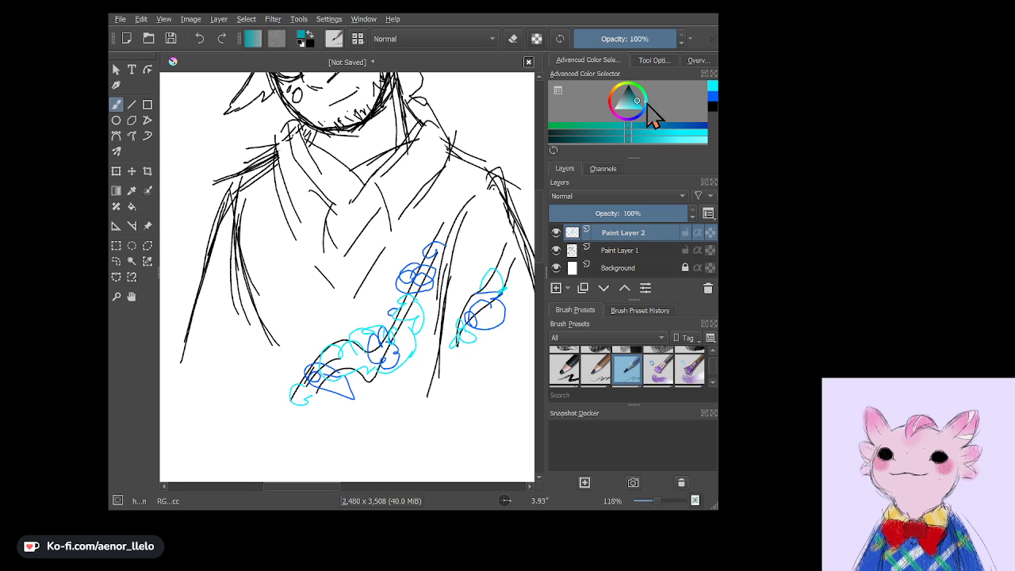
left_click(648, 111)
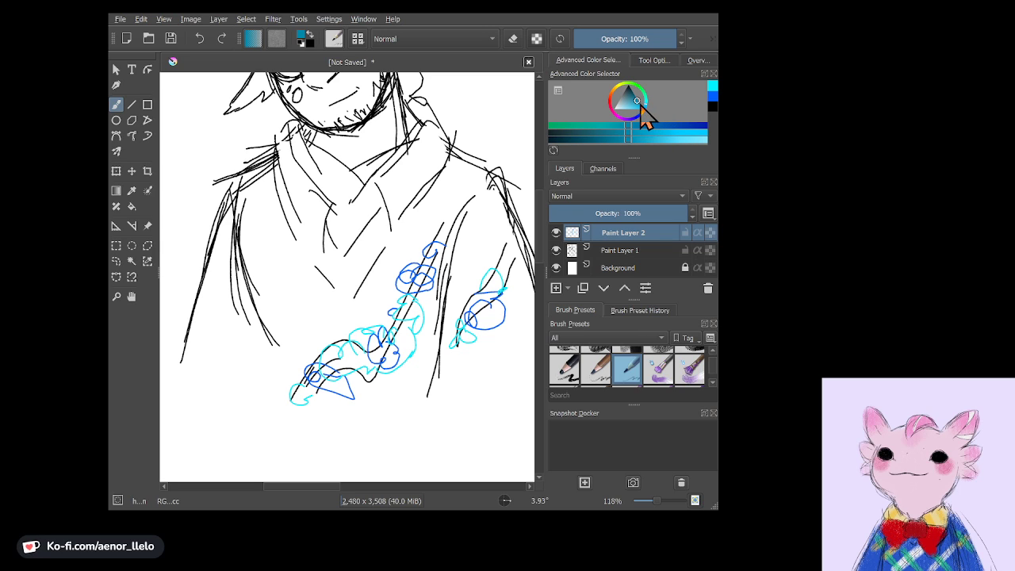
left_click_drag(636, 102, 642, 108)
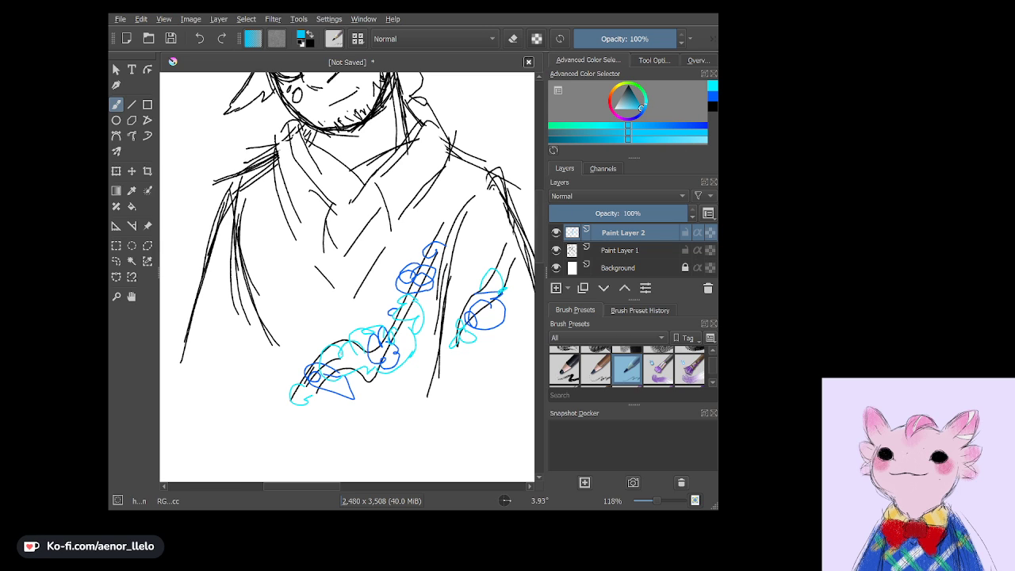
left_click_drag(342, 385, 373, 381)
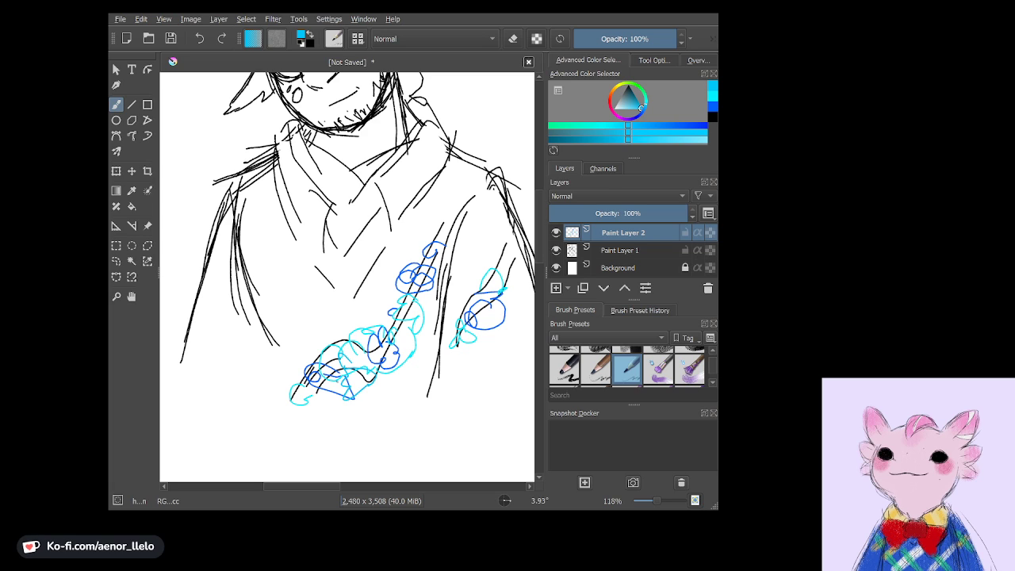
left_click_drag(405, 298, 440, 233)
left_click_drag(498, 280, 515, 263)
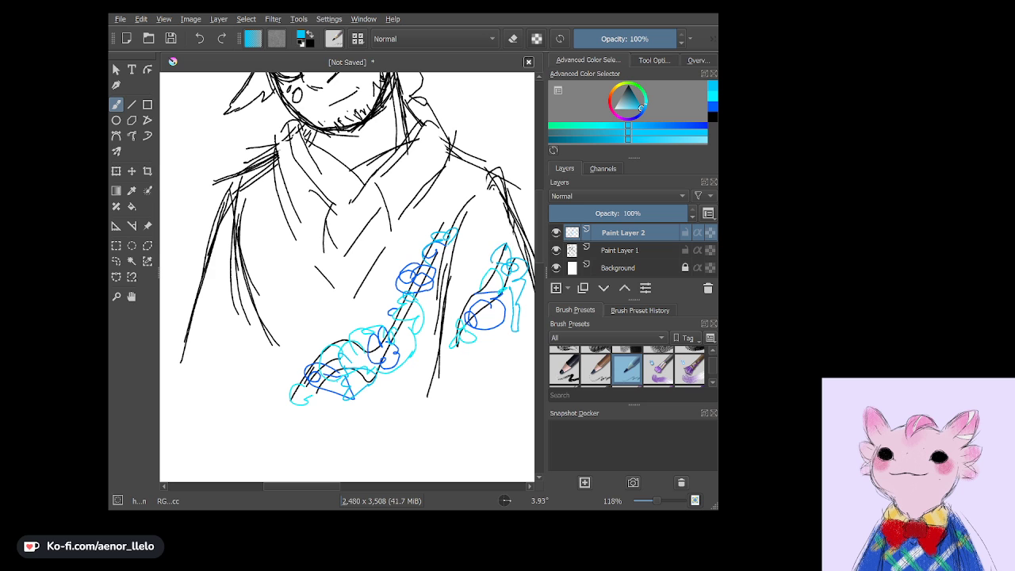
Set the drawing colour to a darker red.
scroll(347, 278, "down", 3)
scroll(379, 281, "down", 2)
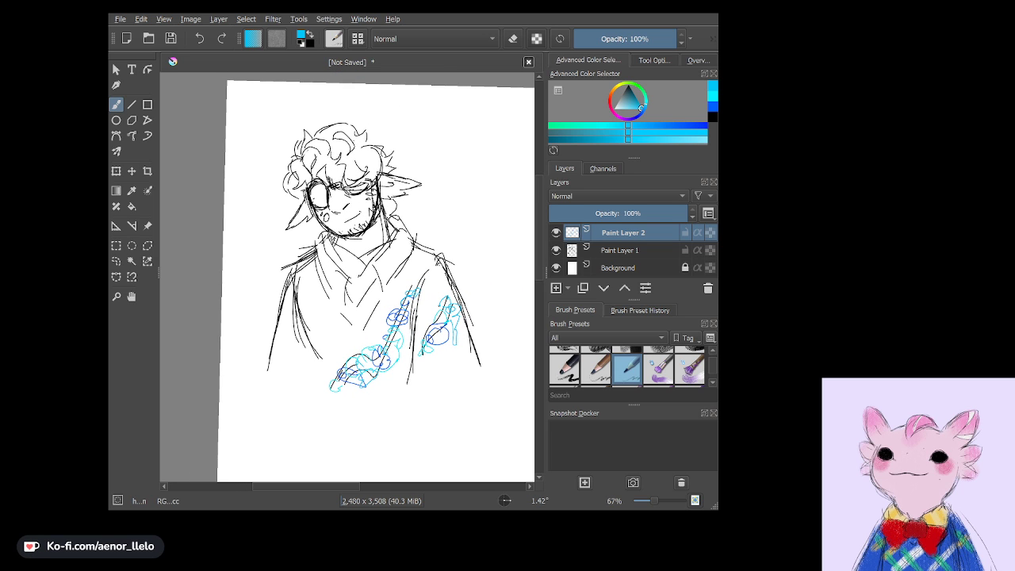
left_click(612, 110)
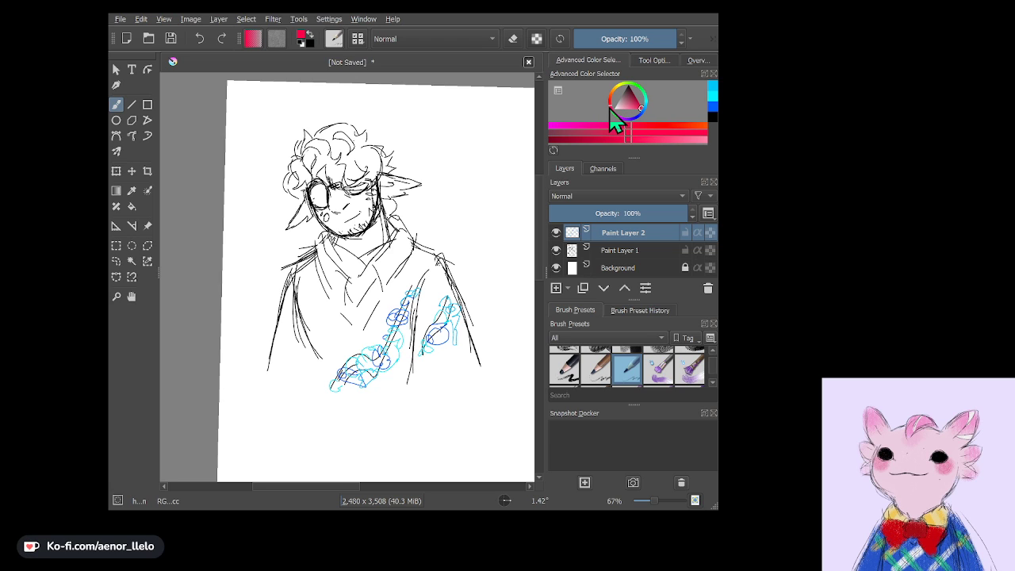
left_click(574, 141)
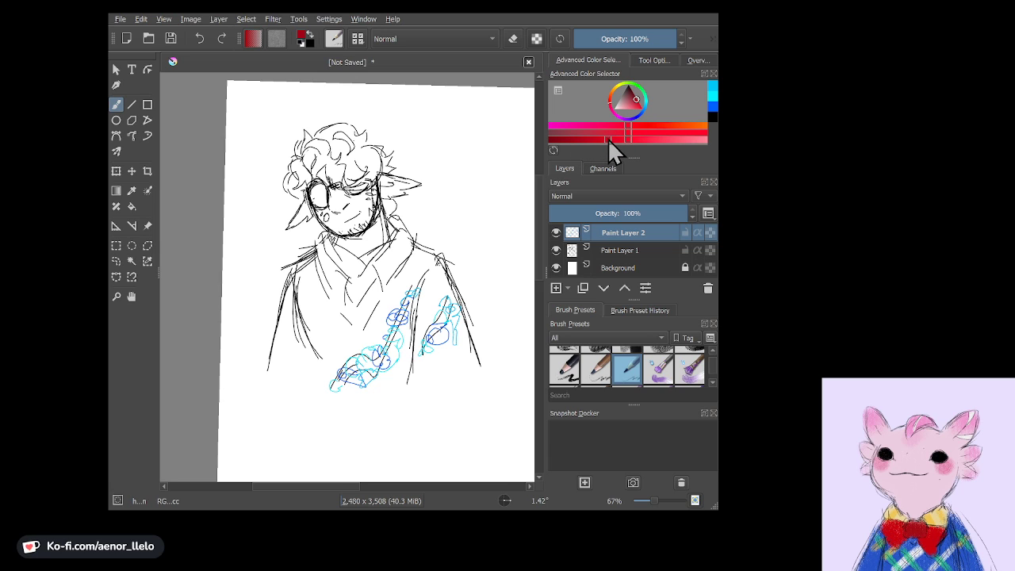
left_click(607, 138)
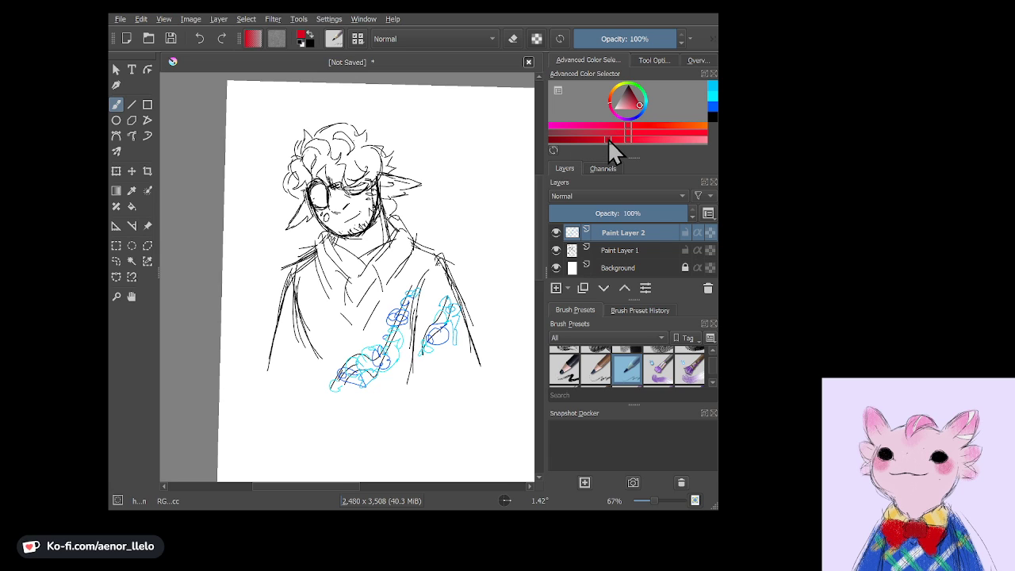
Add Paint Layer 3 below Paint Layer 1, merge Paint Layer 2 down, and activate Paint Layer 3.
left_click(607, 254)
left_click(555, 288)
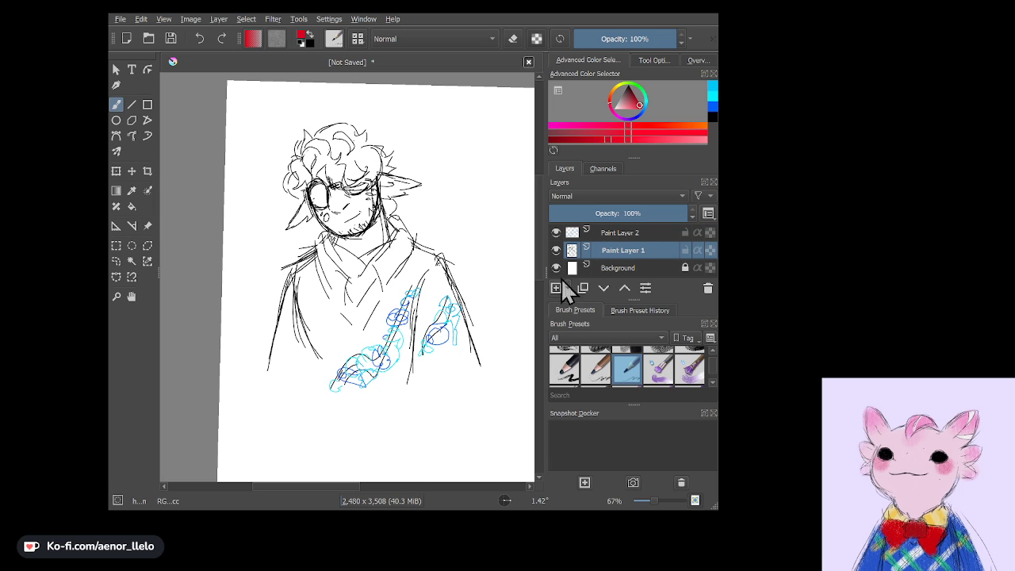
left_click_drag(615, 271, 674, 254)
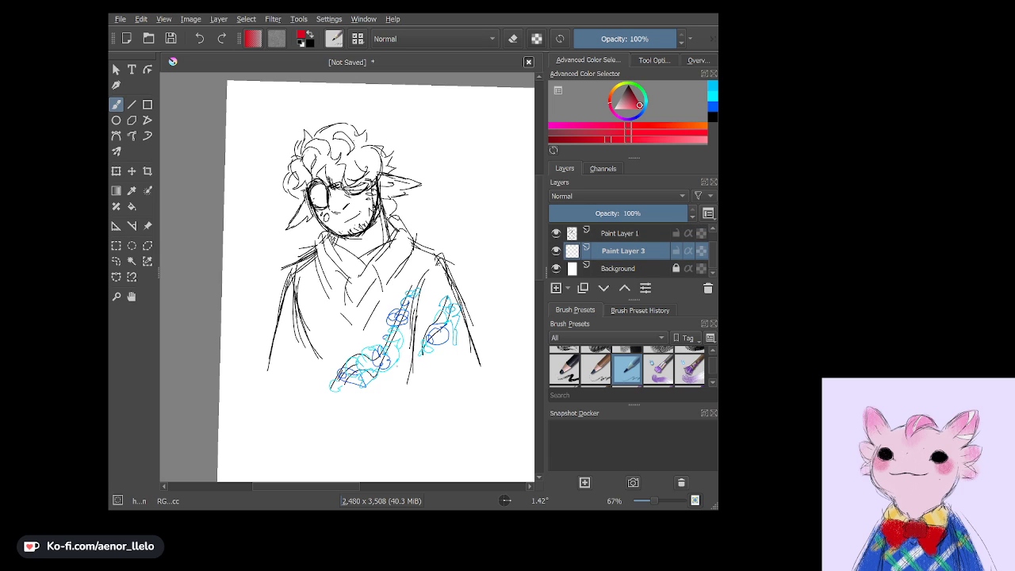
left_click(621, 233)
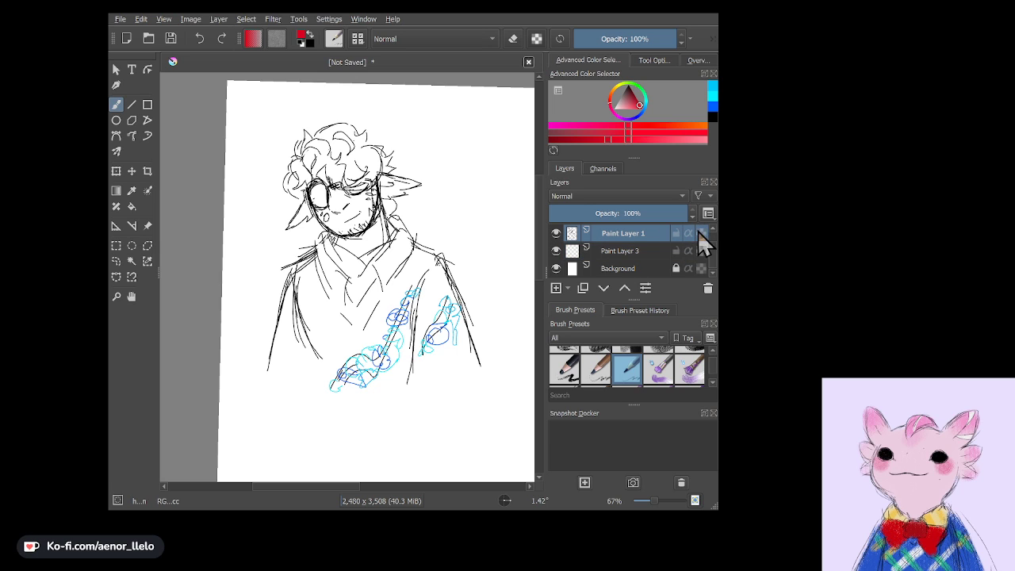
scroll(714, 242, "up", 2)
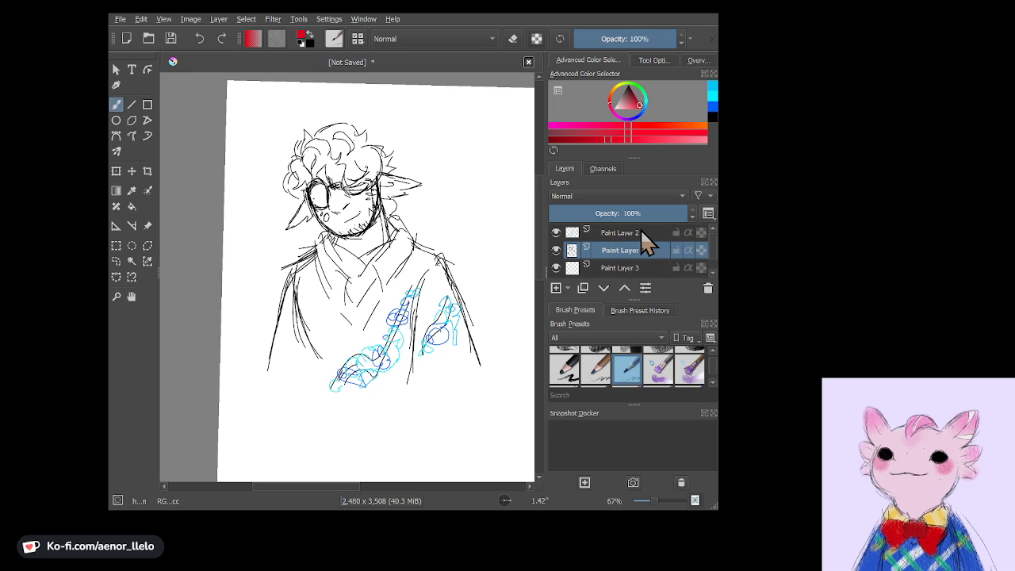
left_click(632, 231)
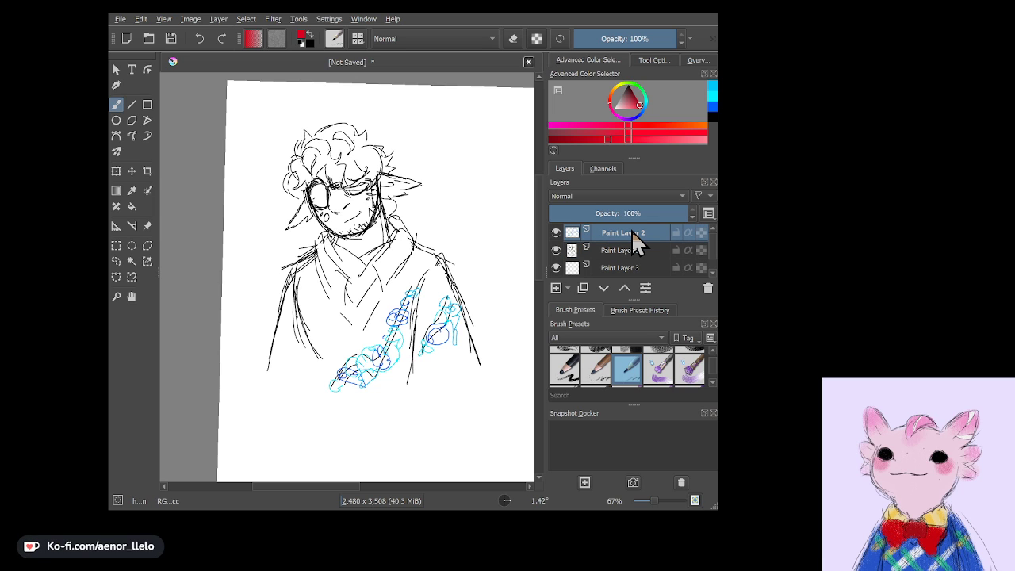
key("ctrl+e")
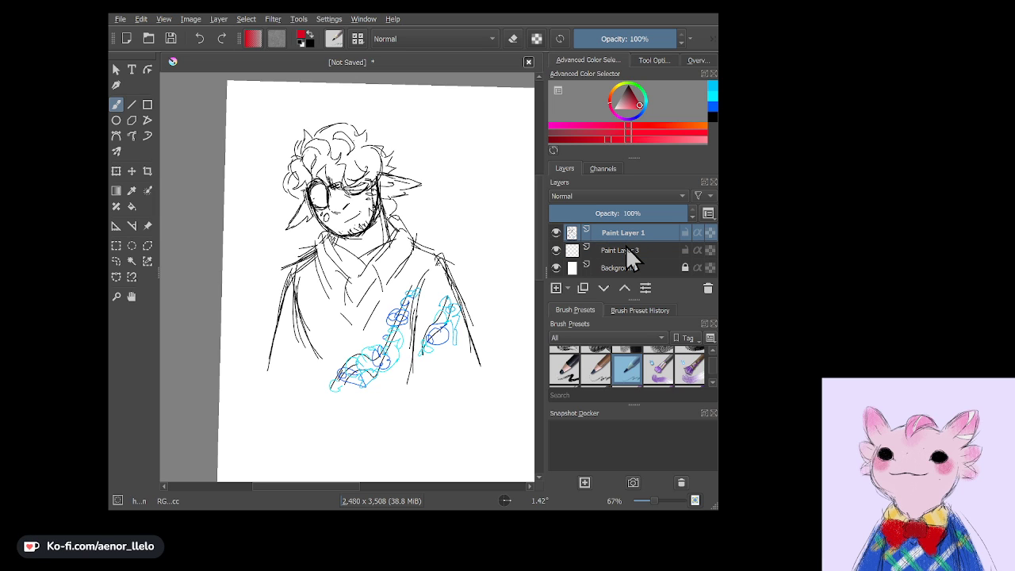
left_click(626, 248)
Hatch red colour inside the round glasses lens on Paint Layer 3, then zoom back out.
scroll(333, 183, "up", 5)
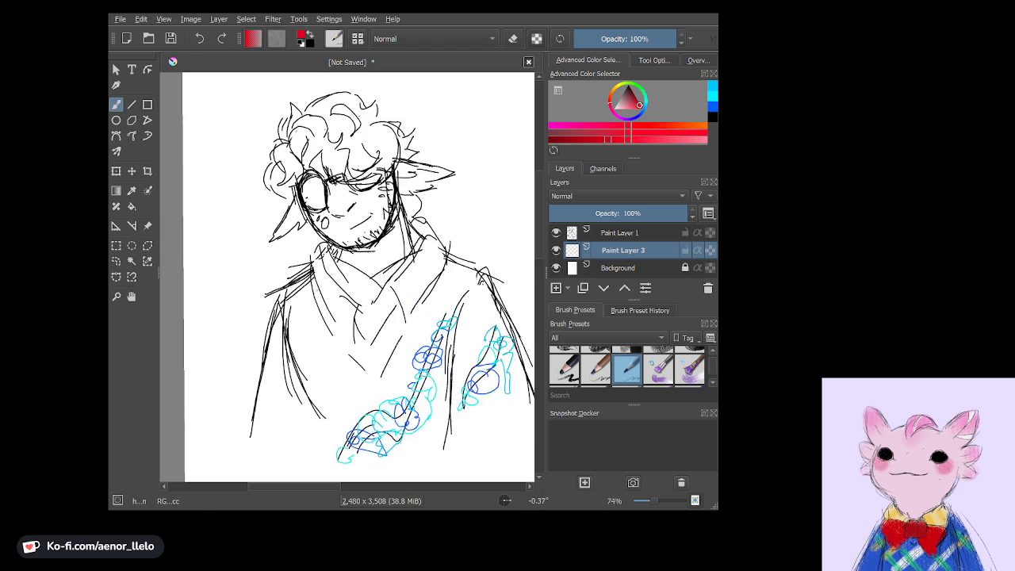
mouse_move(277, 177)
left_mouse_down()
mouse_move(279, 226)
mouse_move(308, 230)
left_mouse_up()
left_click_drag(300, 163, 290, 224)
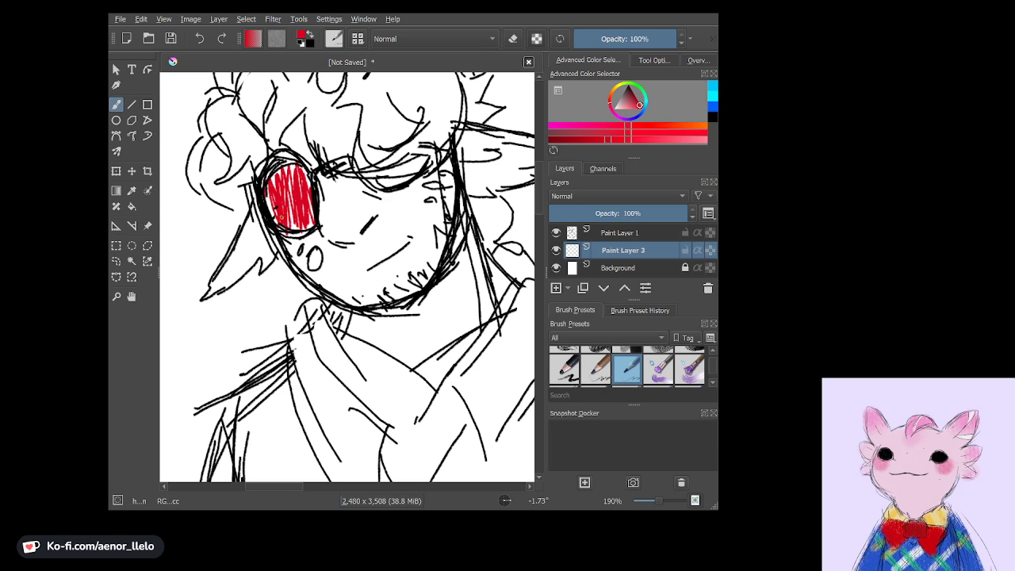
left_click_drag(281, 179, 276, 197)
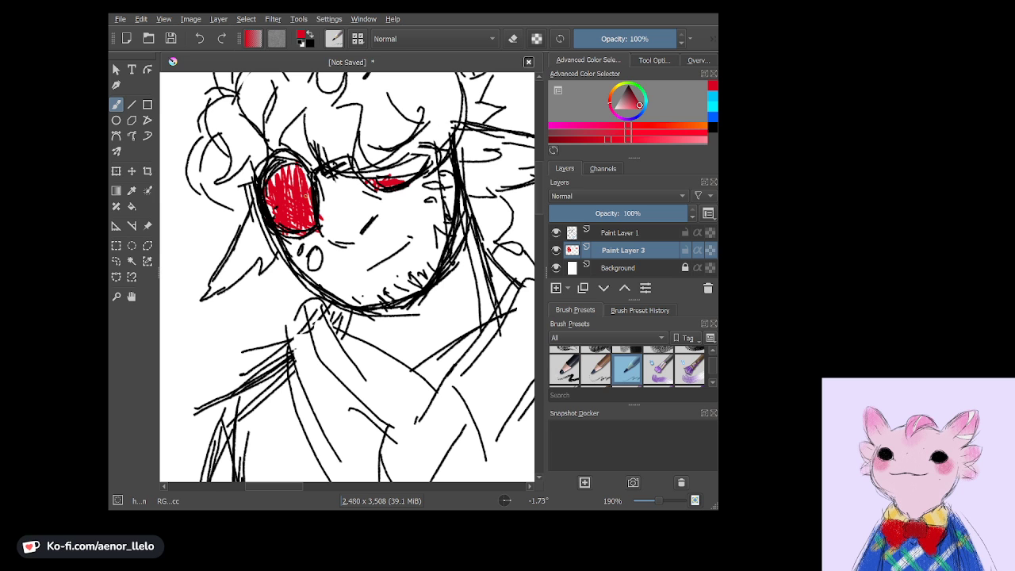
scroll(347, 277, "down", 1)
scroll(347, 278, "down", 2)
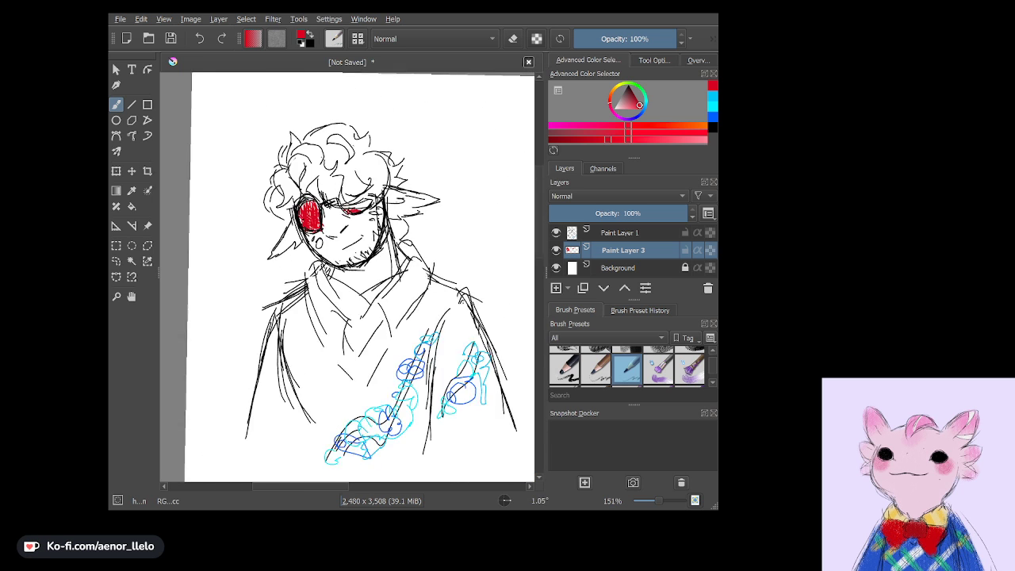
scroll(348, 277, "down", 1)
scroll(347, 278, "down", 1)
scroll(347, 277, "down", 1)
scroll(347, 278, "up", 1)
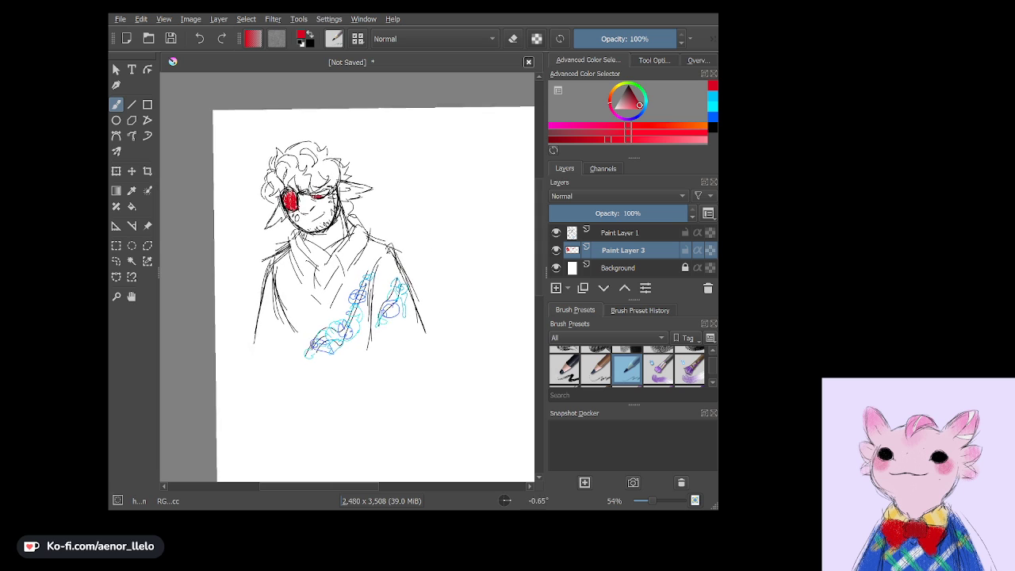
scroll(347, 278, "down", 1)
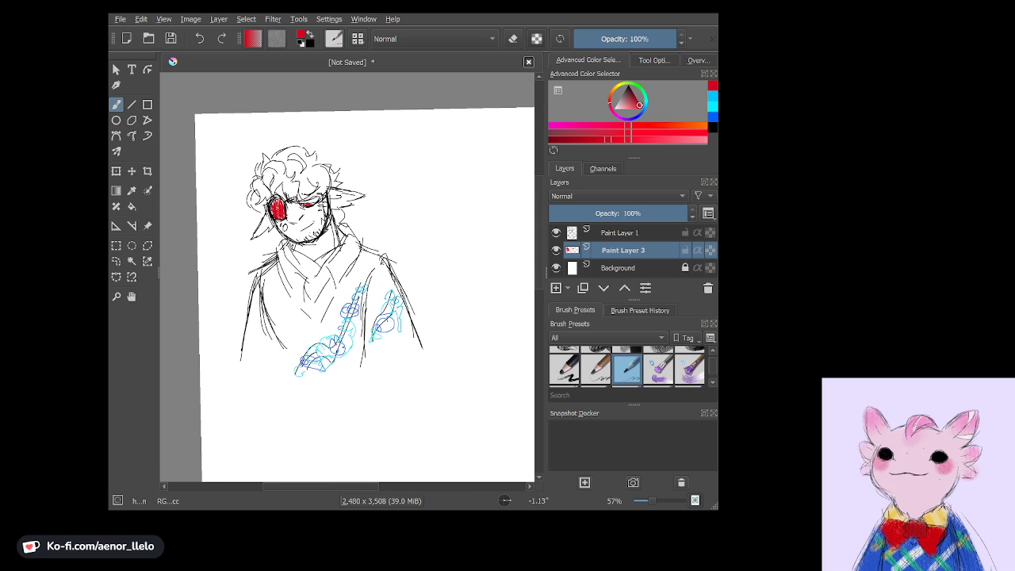
Merge Paint Layer 1 into red Paint Layer 3, add Paint Layer 4, and pick neutral grey.
left_click(625, 234)
key("ctrl+e")
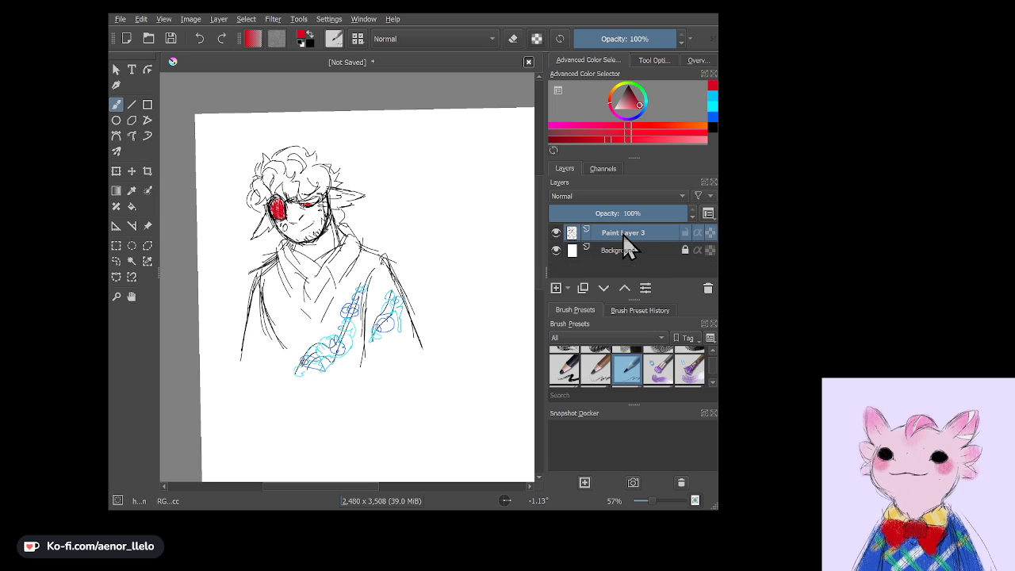
left_click(555, 288)
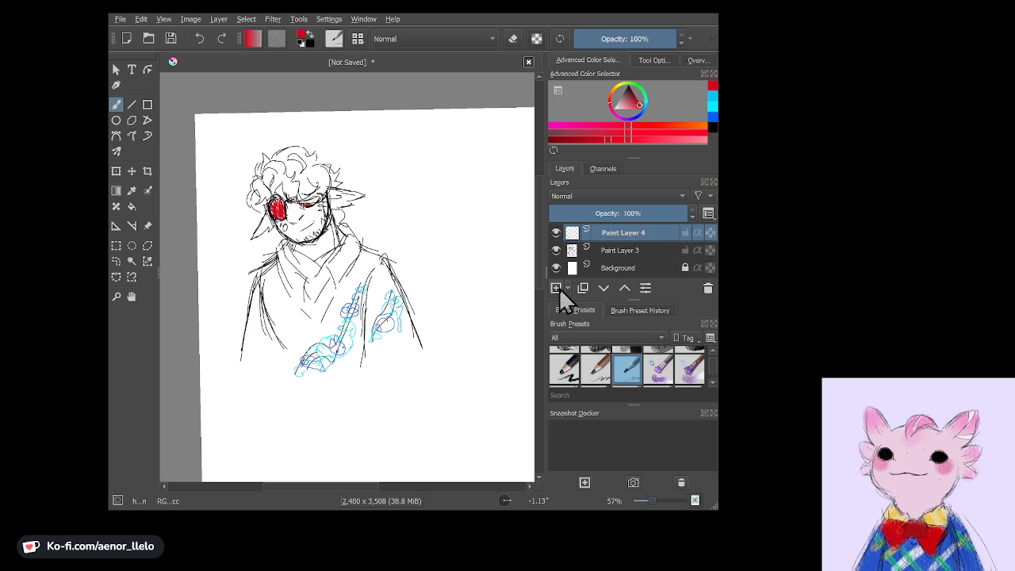
left_click(621, 95)
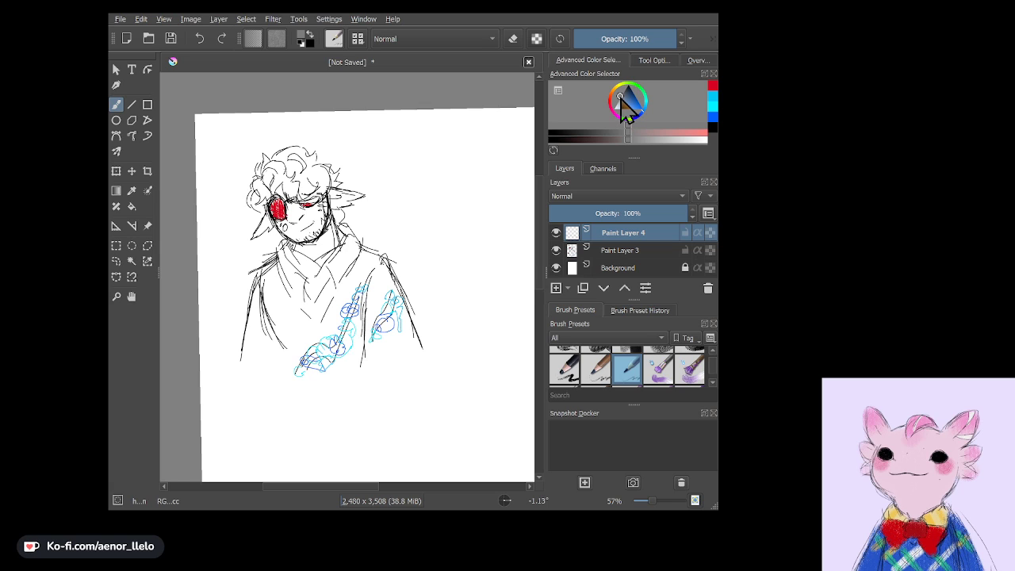
left_click_drag(621, 100, 624, 103)
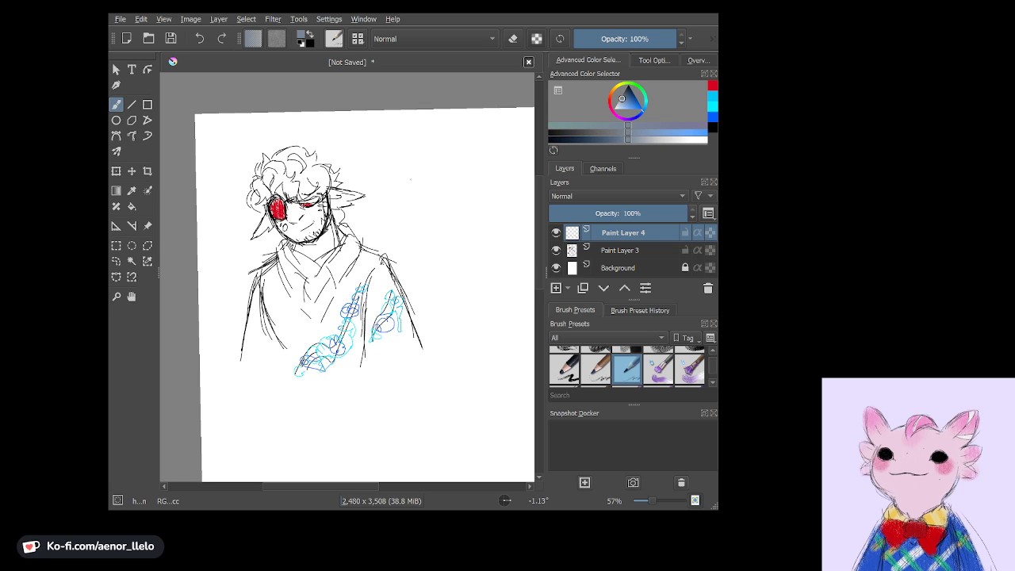
scroll(347, 278, "up", 2)
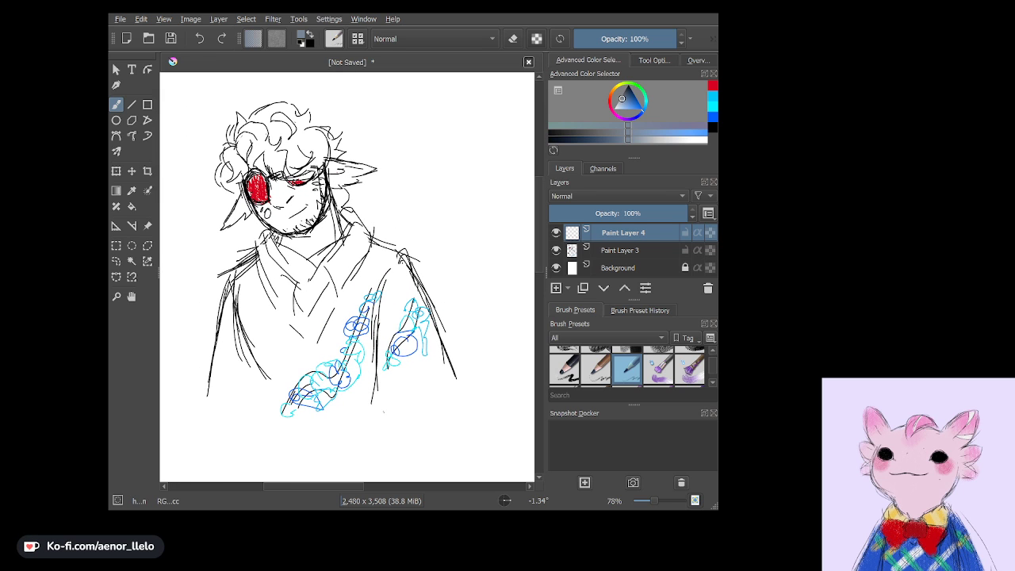
mouse_move(389, 222)
left_mouse_down()
mouse_move(462, 306)
mouse_move(467, 344)
left_mouse_up()
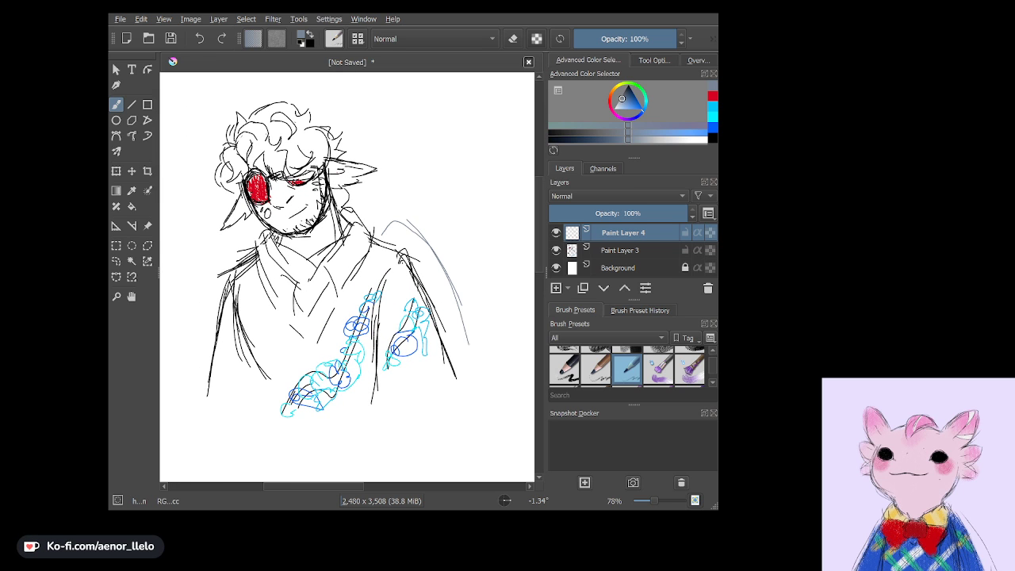
left_click_drag(425, 251, 479, 366)
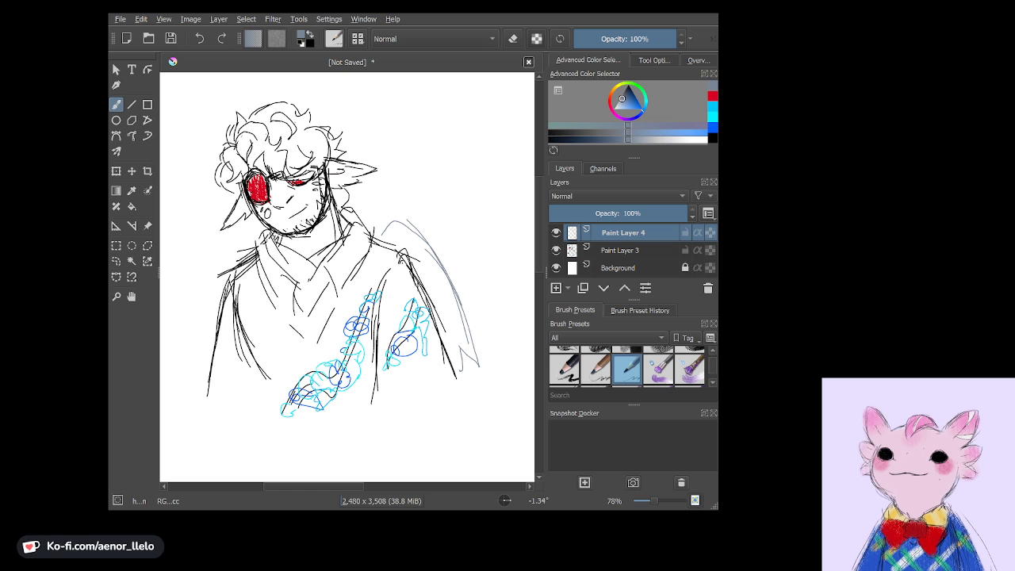
mouse_move(229, 245)
left_mouse_down()
mouse_move(201, 337)
mouse_move(208, 270)
mouse_move(218, 371)
left_mouse_up()
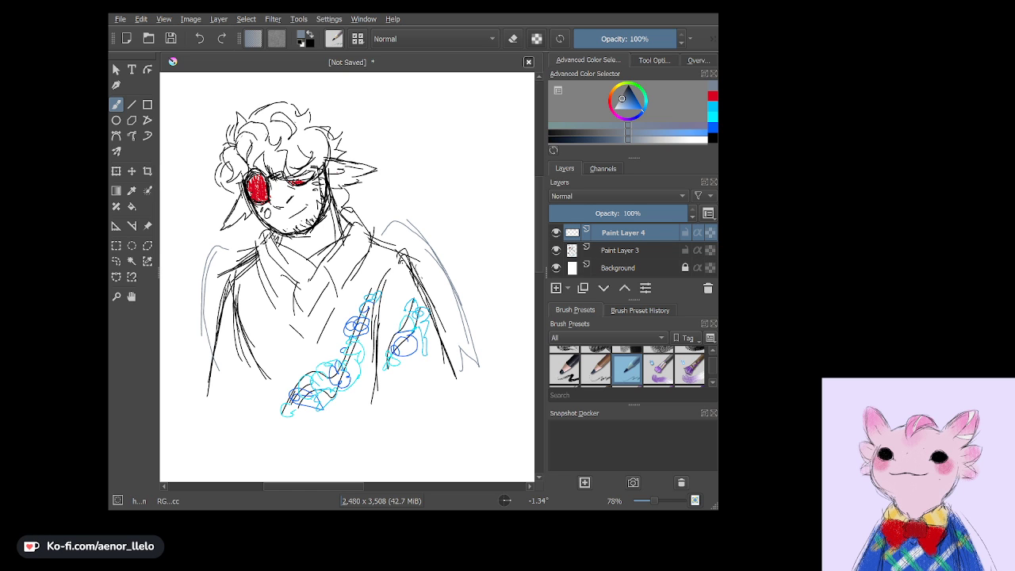
scroll(346, 277, "down", 2)
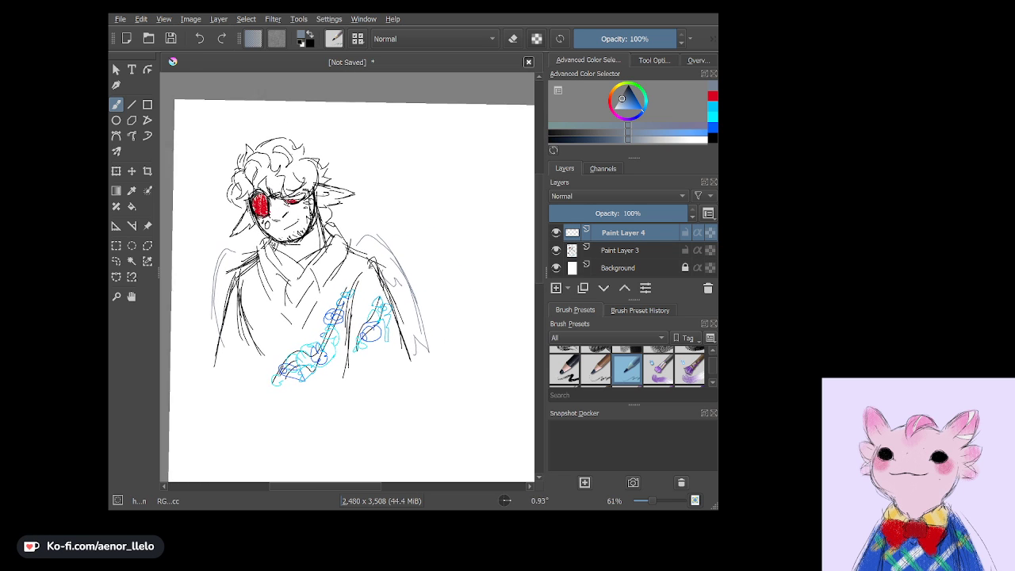
scroll(349, 317, "down", 3)
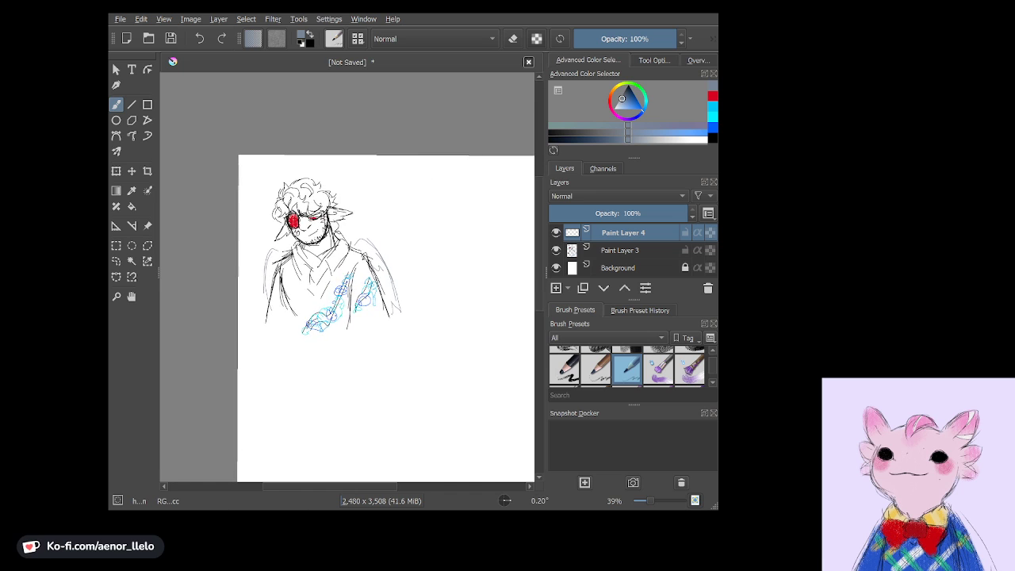
scroll(344, 309, "down", 1)
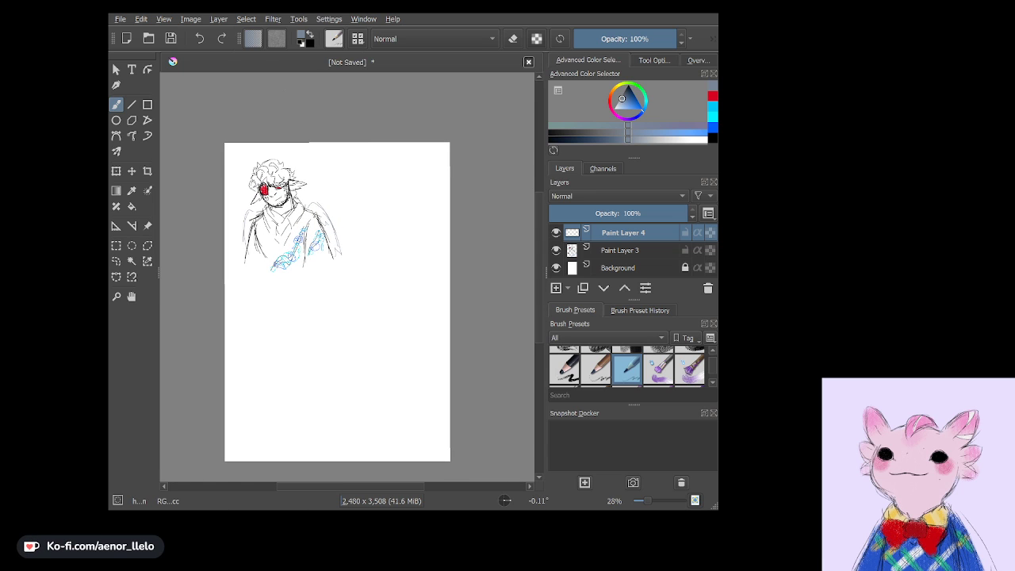
Crop the canvas tightly around the character sketch to 1,449 x 1,551.
left_click(147, 172)
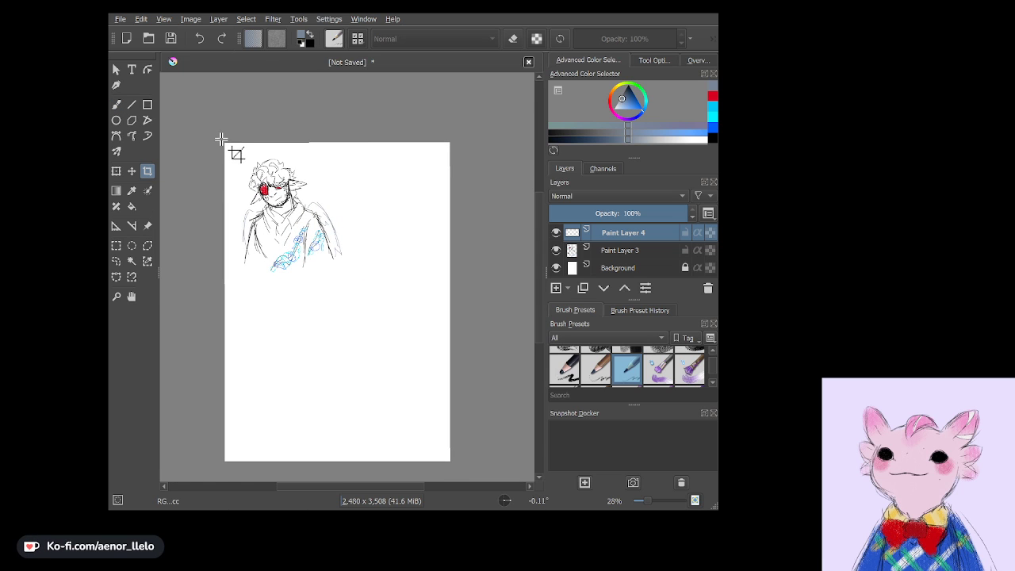
left_click_drag(221, 140, 357, 284)
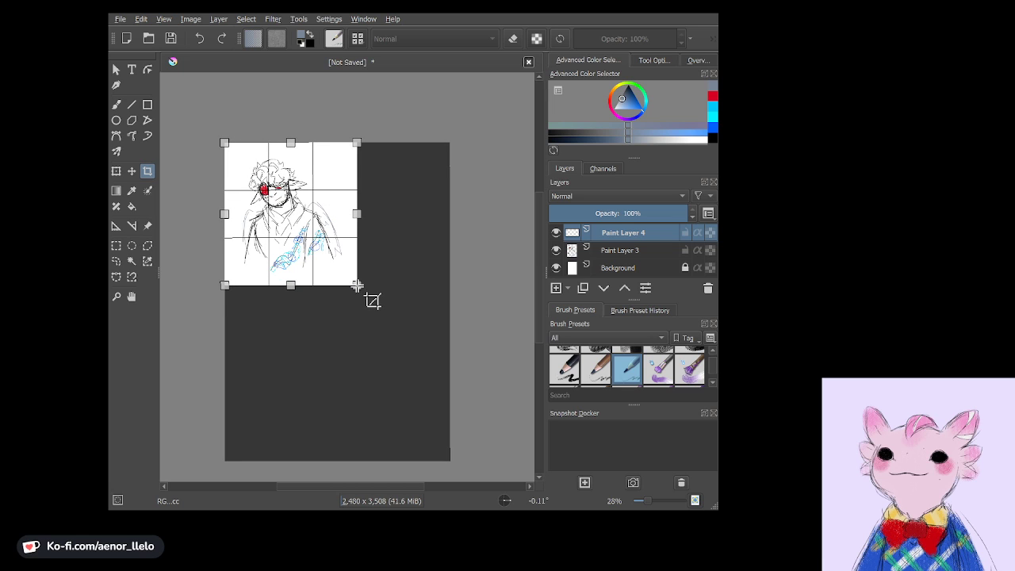
key("Return")
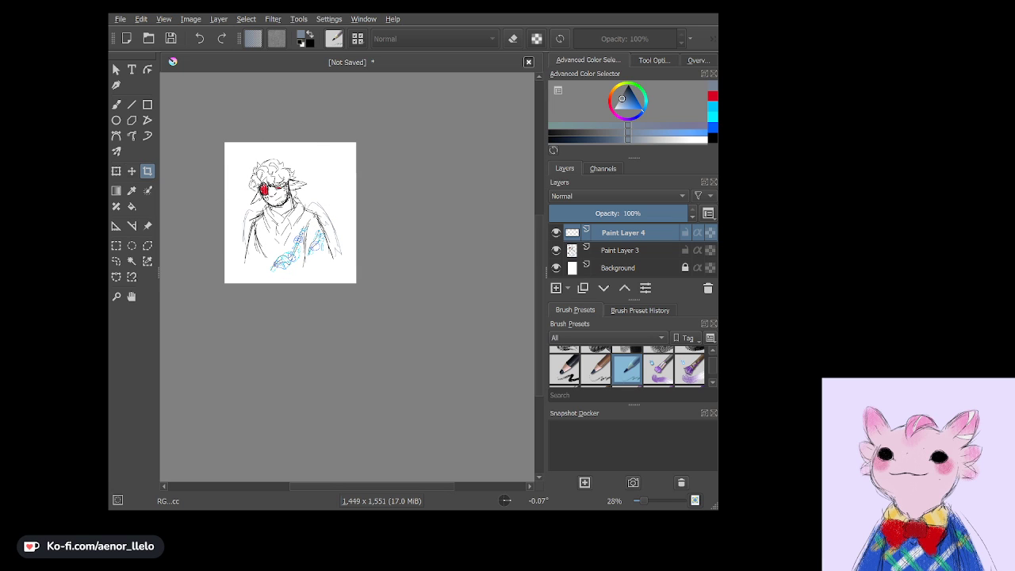
Return to the brush, reset the paint colour to black, and delete Paint Layer 4.
left_click(117, 106)
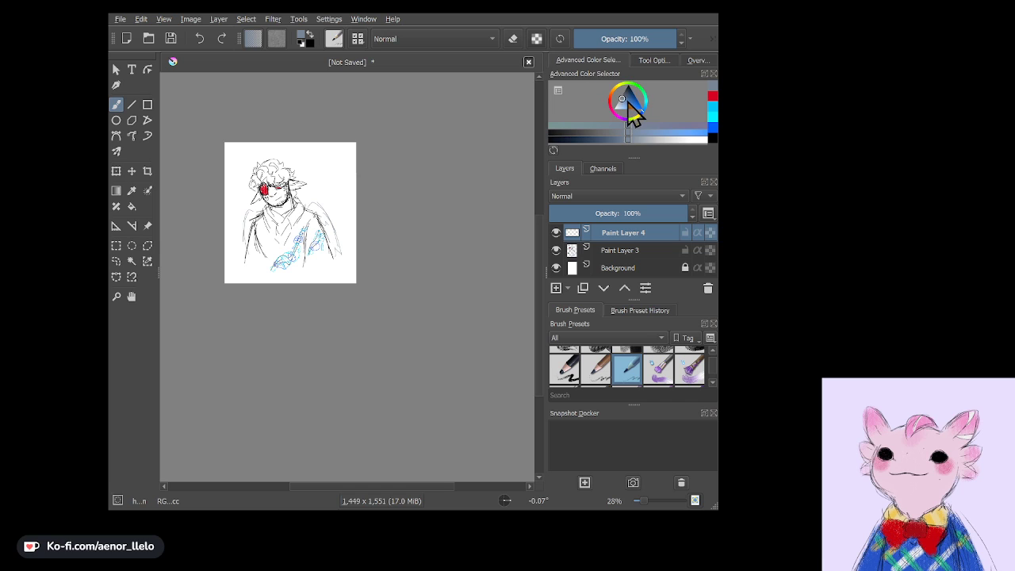
left_click(627, 99)
key("d")
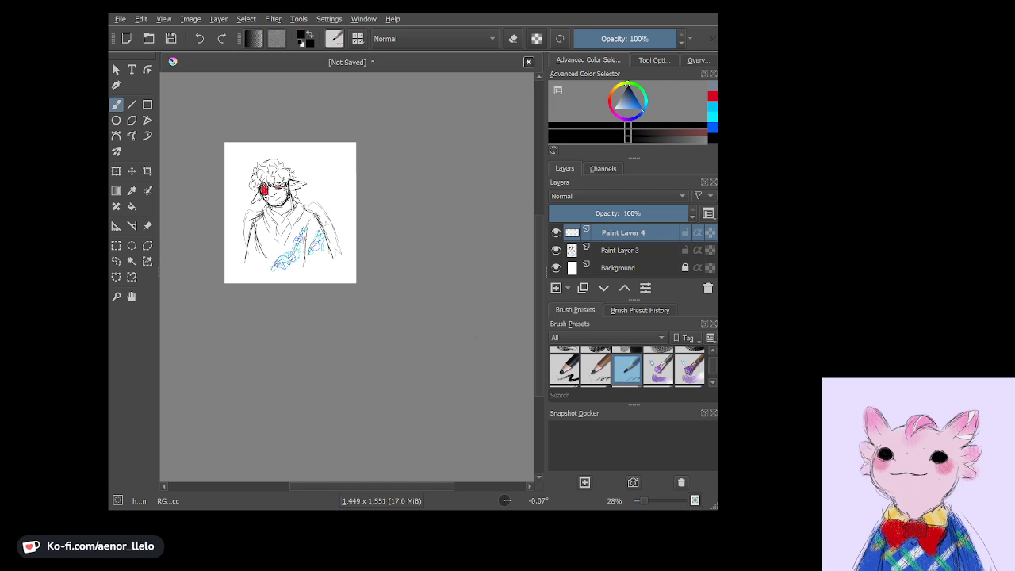
key("shift+Delete")
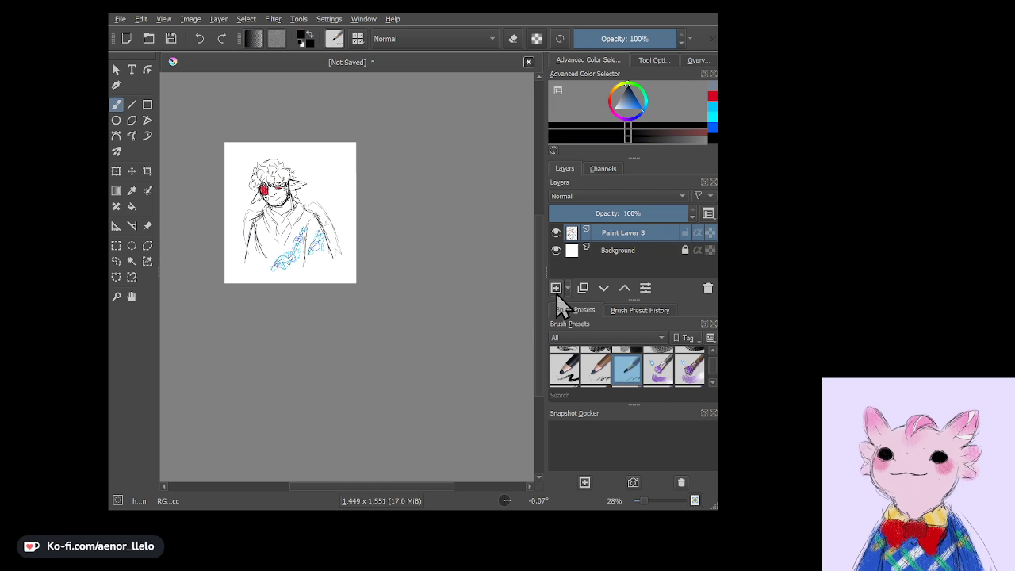
On a new layer, scribble signature initials below the sketch's lower right.
left_click(557, 289)
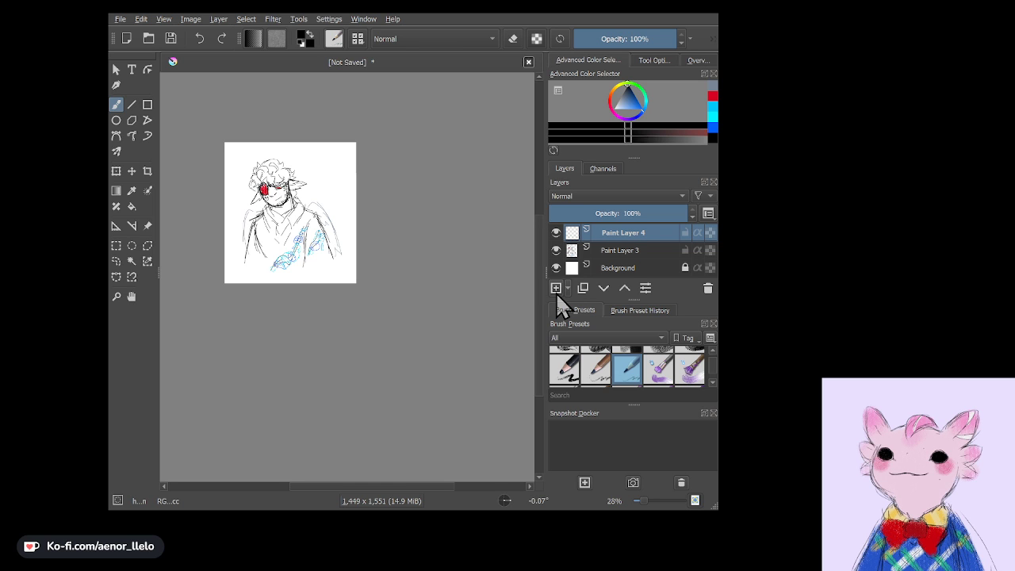
scroll(317, 238, "up", 2)
scroll(317, 238, "up", 2)
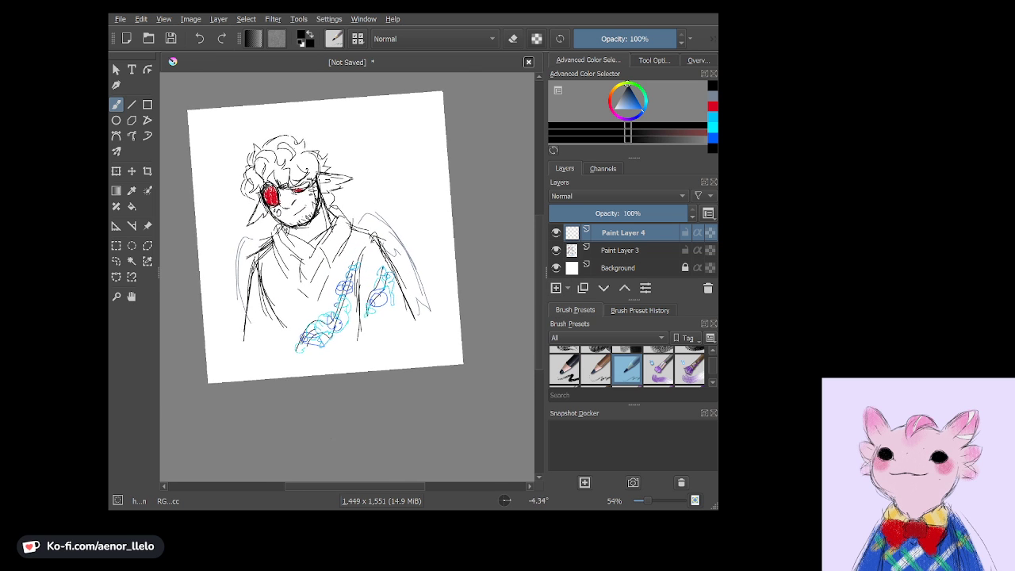
scroll(317, 238, "up", 2)
scroll(409, 207, "up", 2)
scroll(409, 214, "up", 2)
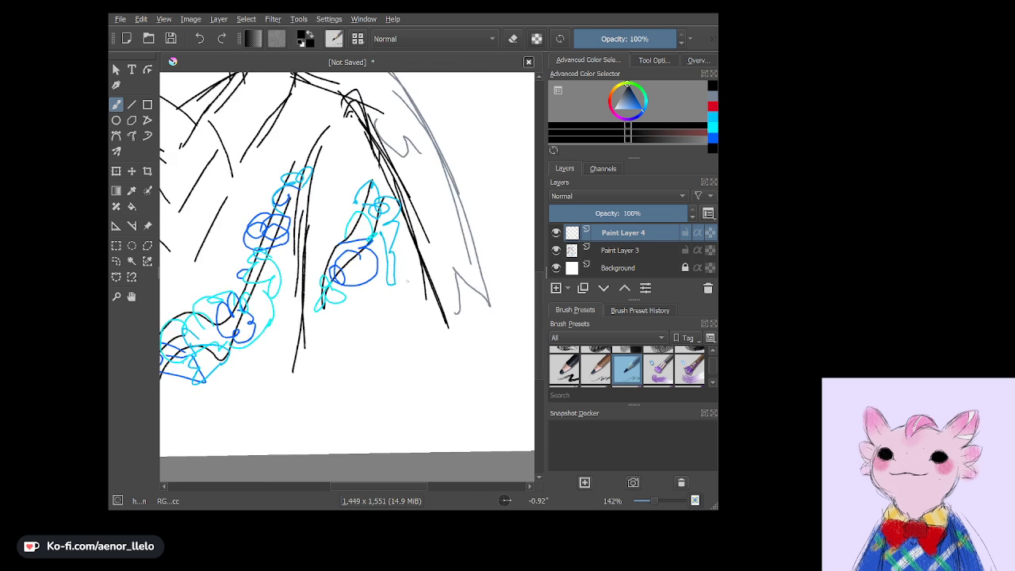
scroll(411, 236, "up", 2)
mouse_move(288, 295)
left_mouse_down()
mouse_move(273, 357)
mouse_move(311, 343)
mouse_move(299, 328)
mouse_move(343, 293)
left_mouse_up()
Draw a tiny eared critter face with dot eyes, cheeks and a wavy mouth beside the initials.
scroll(336, 340, "up", 1)
scroll(341, 317, "up", 2)
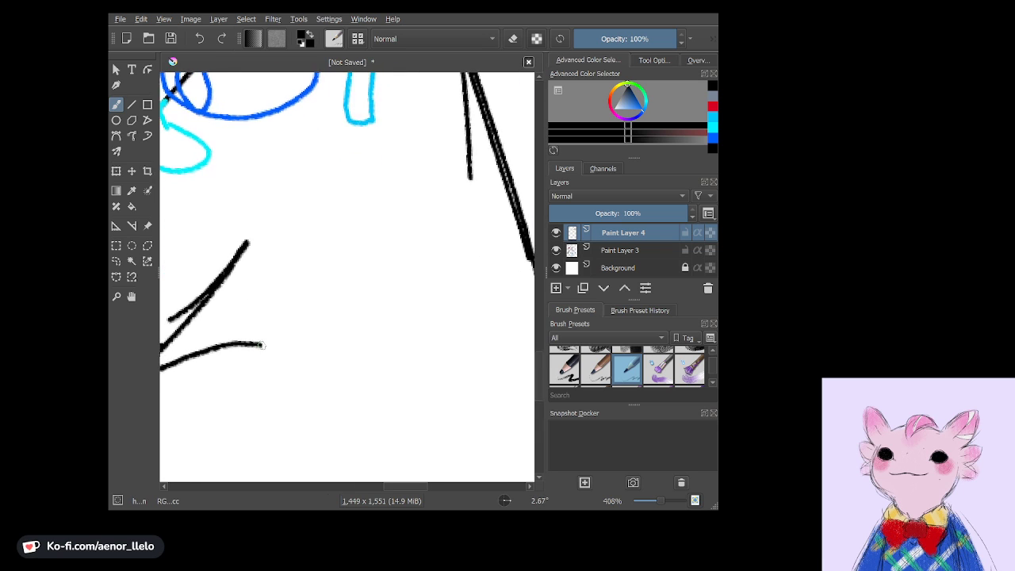
scroll(353, 261, "up", 2)
scroll(365, 224, "up", 1)
left_click_drag(364, 223, 361, 219)
mouse_move(317, 252)
left_mouse_down()
mouse_move(301, 208)
mouse_move(279, 302)
left_mouse_up()
mouse_move(381, 260)
left_mouse_down()
mouse_move(420, 234)
mouse_move(391, 268)
mouse_move(384, 320)
left_mouse_up()
left_click_drag(300, 315, 369, 314)
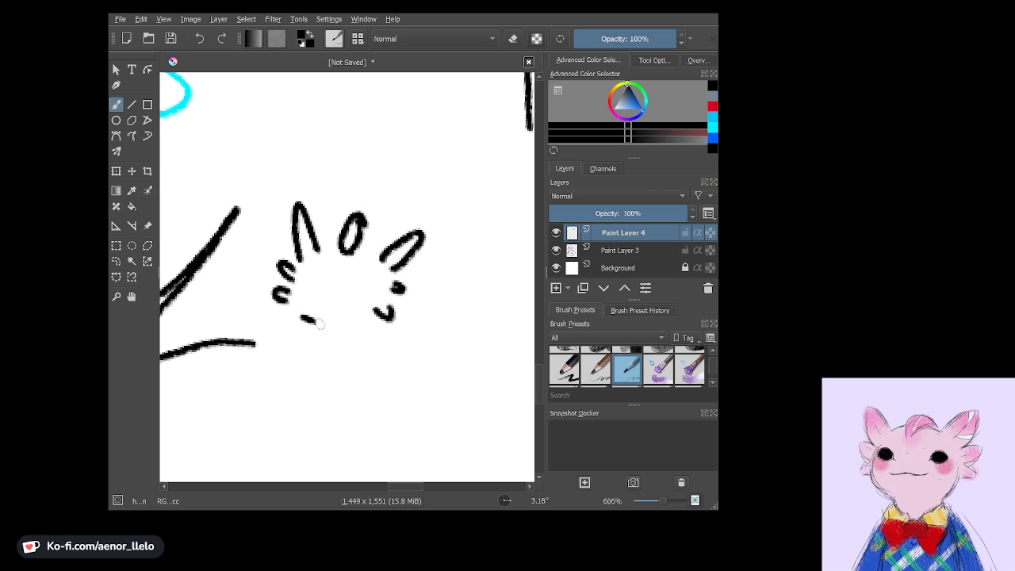
left_click(303, 272)
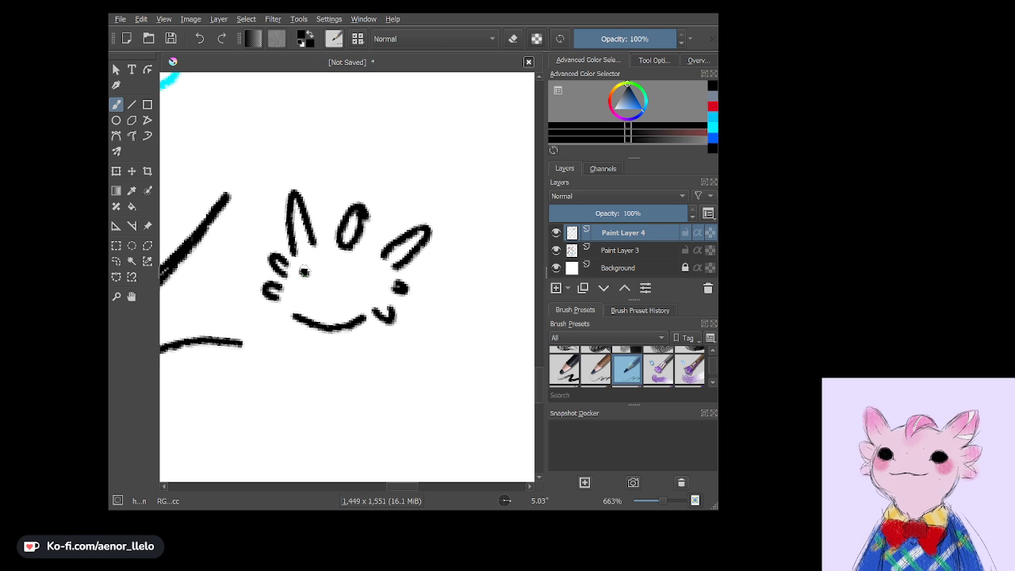
left_click(366, 276)
mouse_move(306, 299)
left_mouse_down()
mouse_move(341, 309)
mouse_move(362, 291)
left_mouse_up()
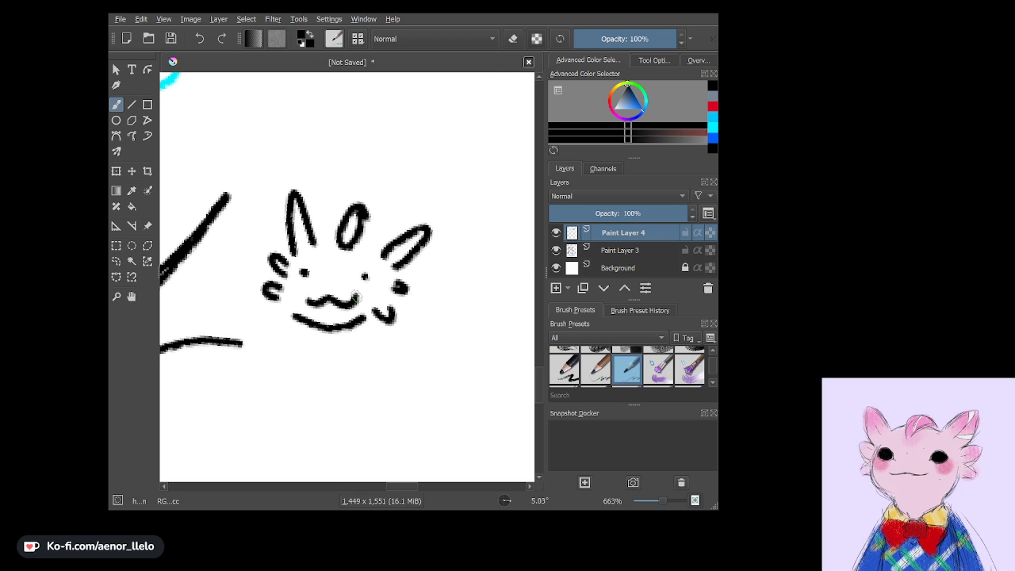
scroll(349, 297, "down", 3)
scroll(342, 296, "down", 1)
scroll(349, 277, "down", 2)
Save the sketch as chekhov.png, then start a new blank document.
scroll(349, 278, "down", 2)
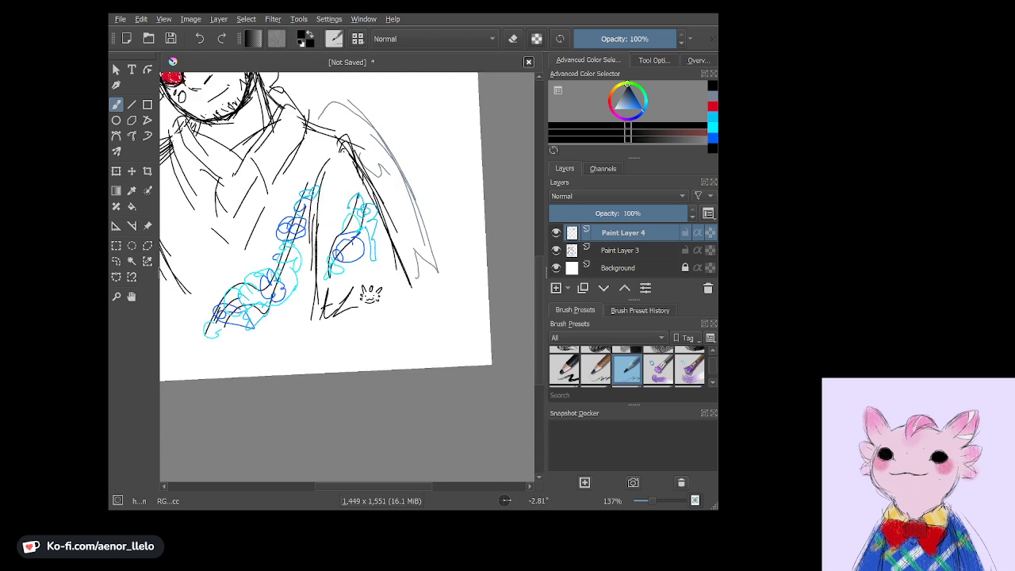
scroll(349, 277, "down", 1)
scroll(357, 262, "down", 1)
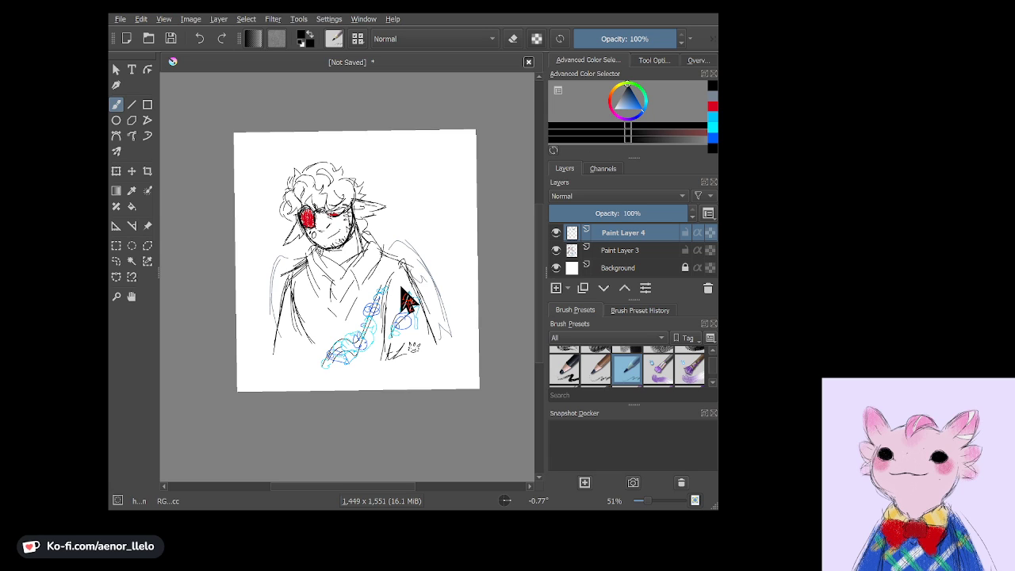
key("ctrl+s")
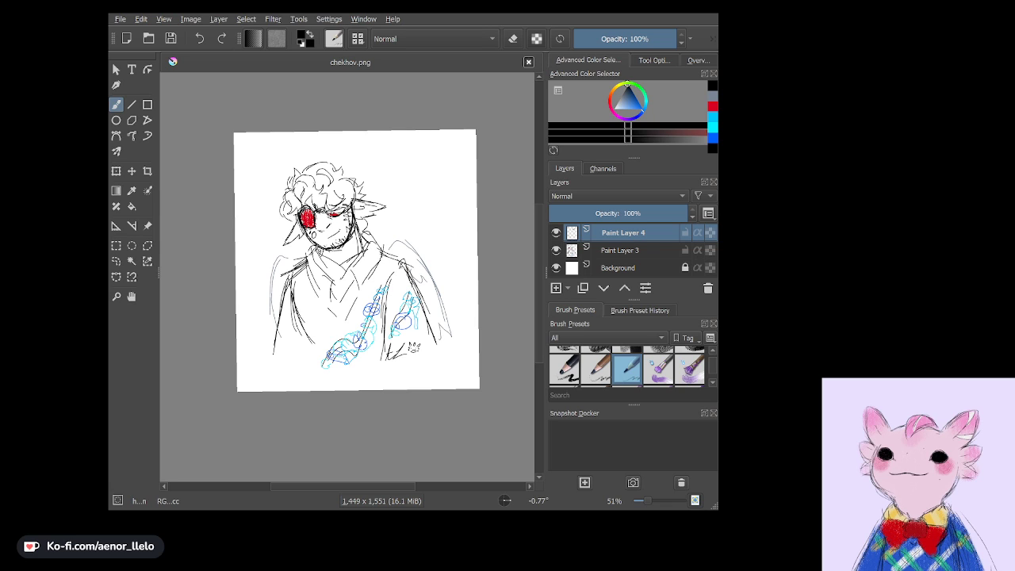
key("Return")
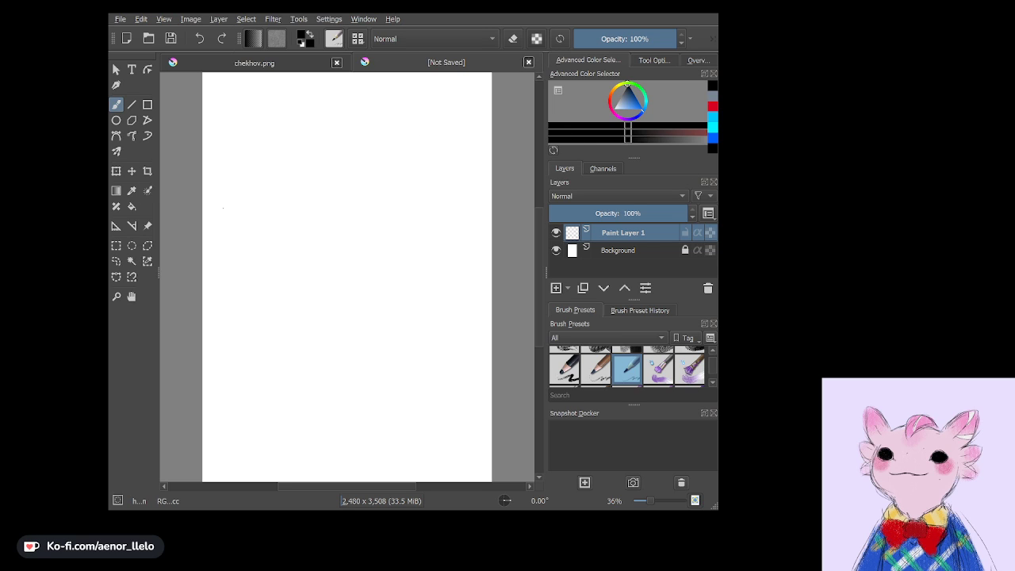
Draw the rough oval outline of the new head.
scroll(222, 208, "up", 3)
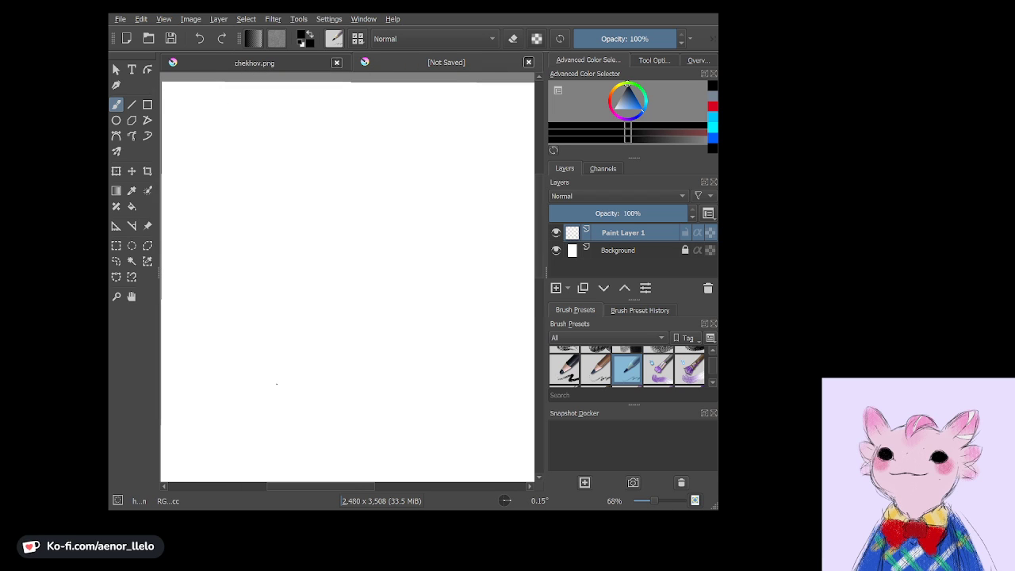
mouse_move(286, 162)
left_mouse_down()
mouse_move(317, 161)
mouse_move(263, 199)
mouse_move(257, 223)
left_mouse_up()
scroll(346, 277, "up", 1)
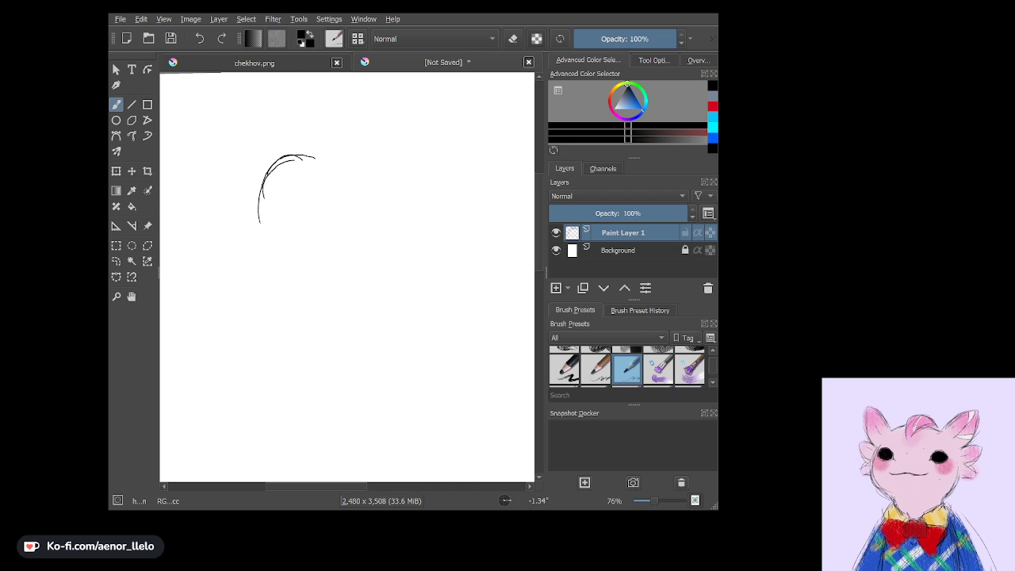
mouse_move(282, 170)
left_mouse_down()
mouse_move(255, 211)
mouse_move(273, 260)
left_mouse_up()
mouse_move(262, 219)
left_mouse_down()
mouse_move(304, 277)
mouse_move(300, 291)
mouse_move(291, 289)
mouse_move(371, 261)
mouse_move(362, 223)
left_mouse_up()
left_click_drag(371, 265, 362, 212)
mouse_move(353, 169)
left_mouse_down()
mouse_move(367, 246)
mouse_move(371, 202)
left_mouse_up()
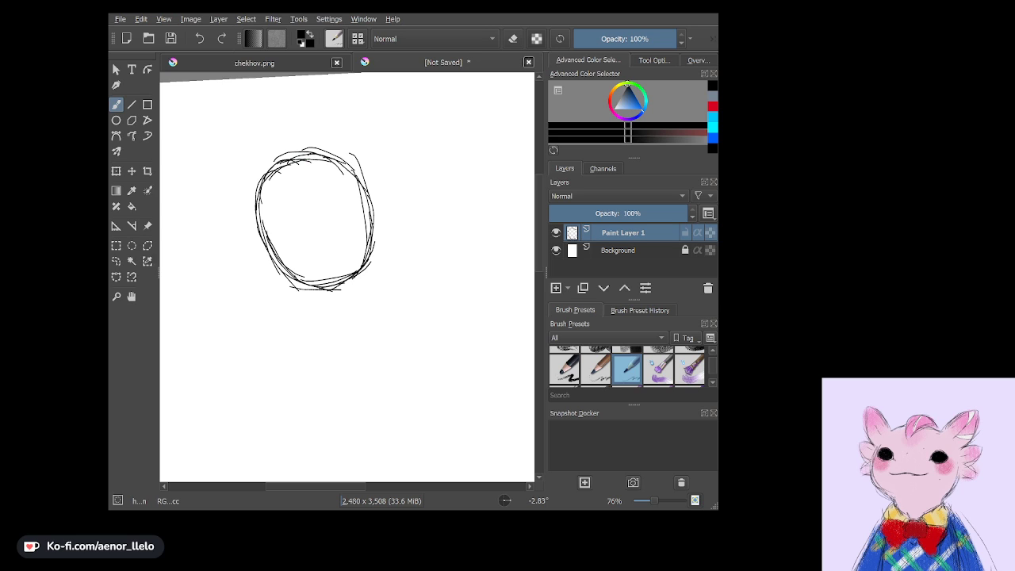
Add vertical and horizontal crossing guidelines plus a curve along the head's right side.
left_click_drag(295, 165, 317, 269)
left_click_drag(298, 192, 331, 283)
left_click_drag(304, 222, 325, 270)
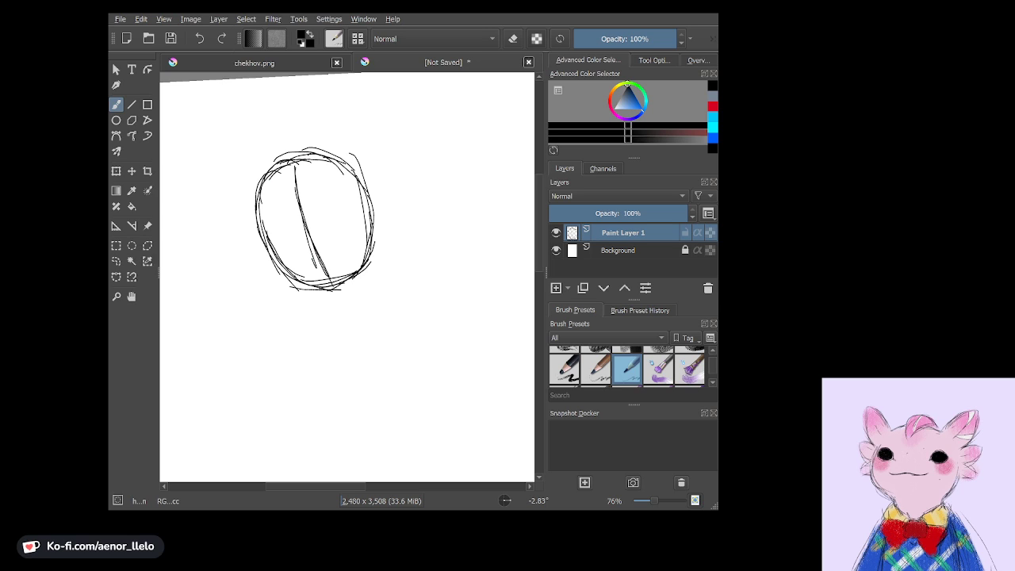
left_click_drag(270, 242, 346, 208)
left_click_drag(287, 226, 357, 208)
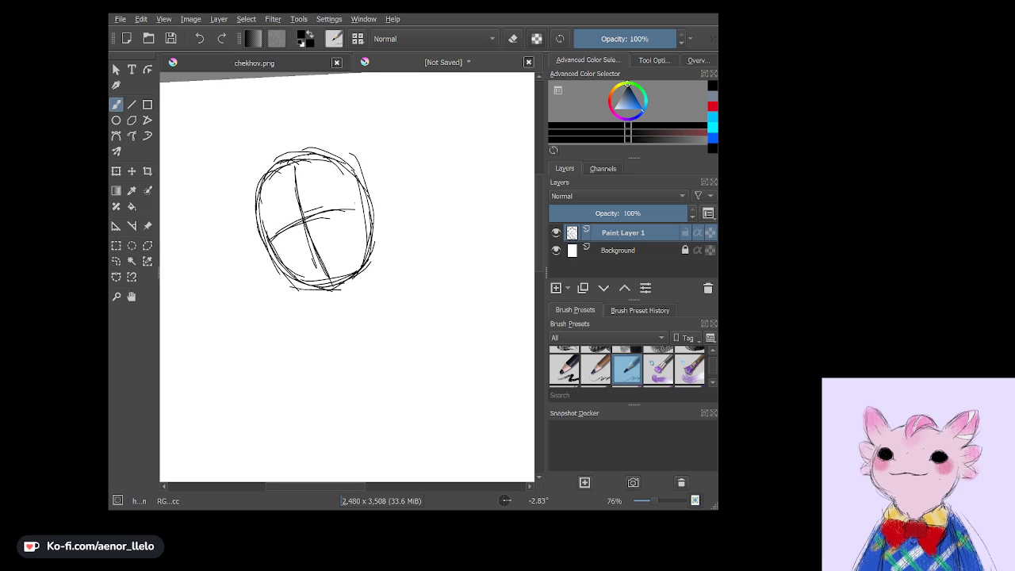
scroll(270, 238, "up", 2)
scroll(270, 238, "up", 1)
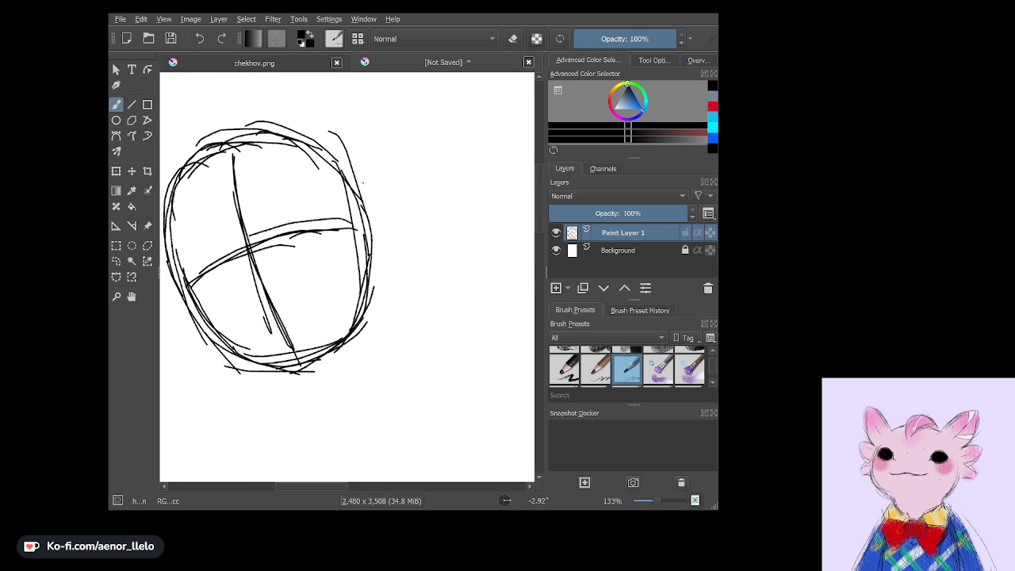
left_click_drag(366, 184, 388, 281)
left_click_drag(384, 218, 372, 291)
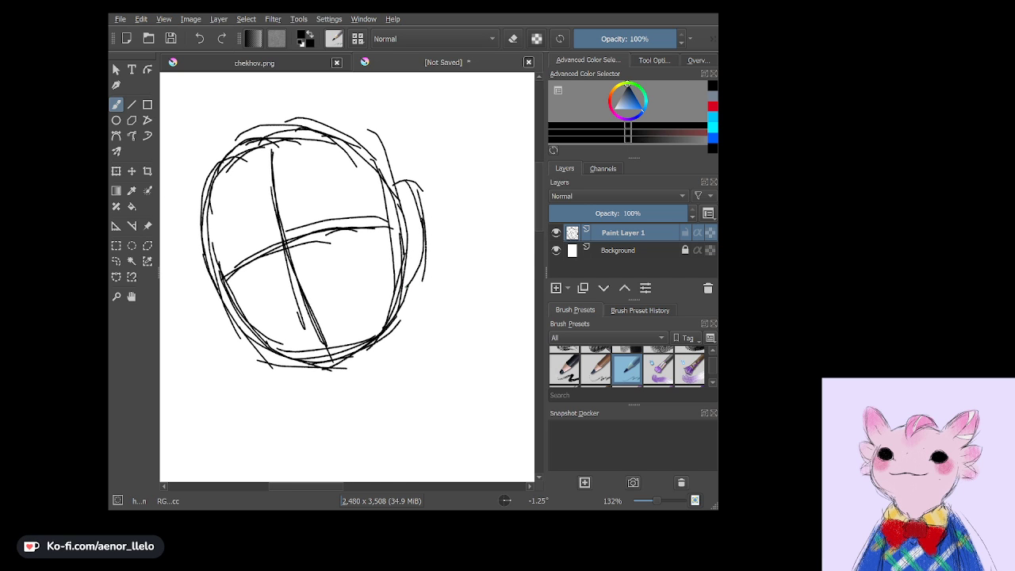
On a new layer, sketch a nose stroke and the hairline across the top of the head.
left_click(556, 289)
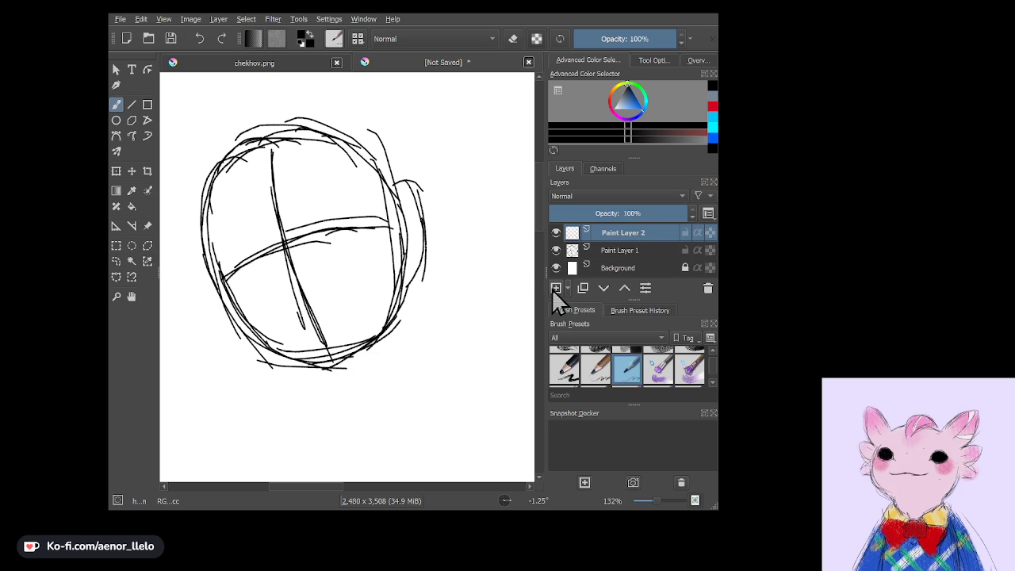
mouse_move(272, 221)
left_mouse_down()
mouse_move(271, 284)
mouse_move(302, 306)
mouse_move(295, 297)
left_mouse_up()
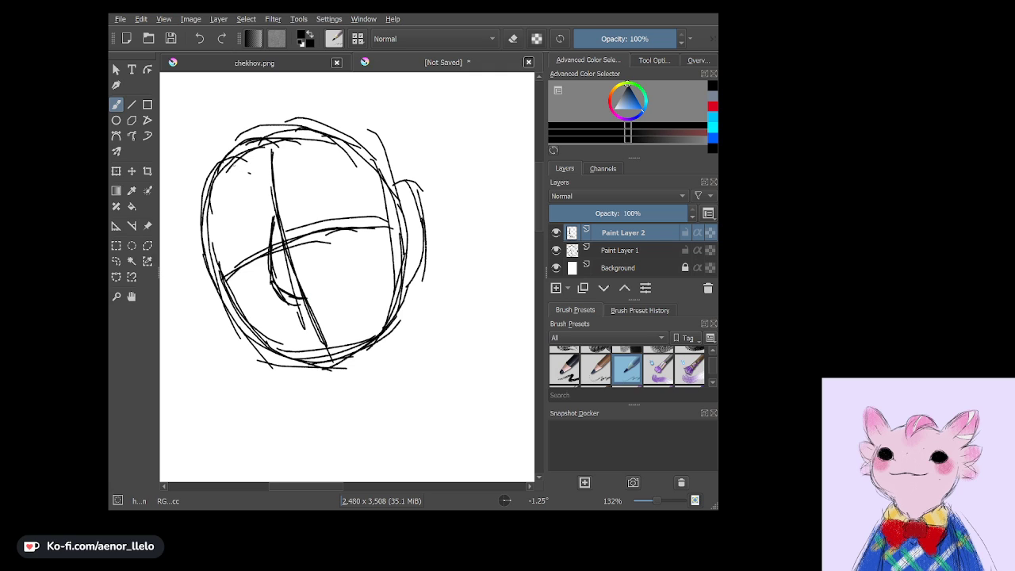
mouse_move(225, 135)
left_mouse_down()
mouse_move(247, 173)
mouse_move(249, 123)
left_mouse_up()
left_click_drag(228, 148, 304, 92)
mouse_move(247, 111)
left_mouse_down()
mouse_move(344, 98)
mouse_move(326, 117)
mouse_move(389, 106)
mouse_move(273, 190)
mouse_move(228, 163)
mouse_move(184, 159)
mouse_move(185, 181)
mouse_move(229, 199)
left_mouse_up()
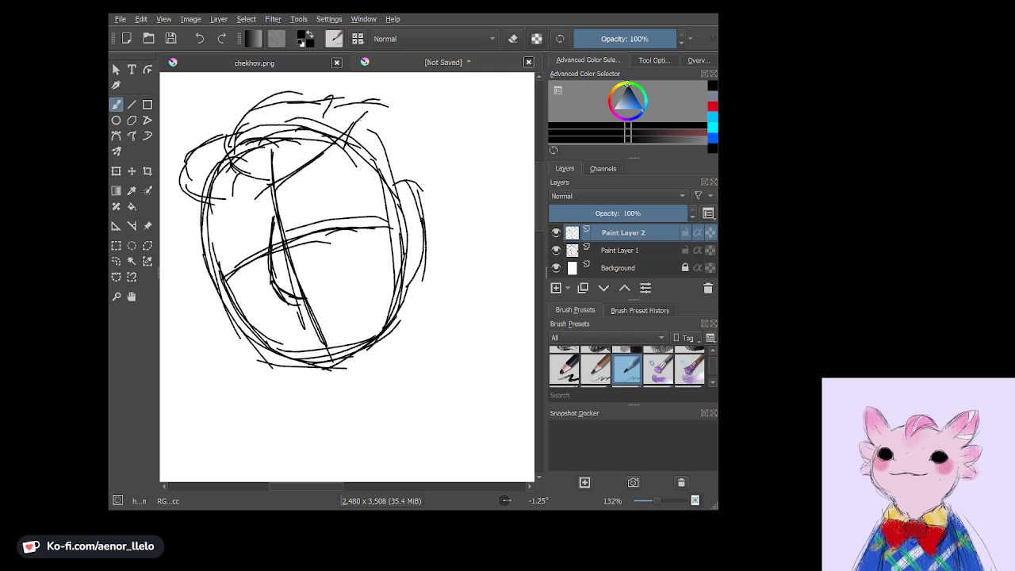
mouse_move(360, 111)
left_mouse_down()
mouse_move(391, 120)
mouse_move(398, 152)
left_mouse_up()
mouse_move(357, 116)
left_mouse_down()
mouse_move(395, 132)
mouse_move(342, 166)
mouse_move(305, 170)
left_mouse_up()
left_click_drag(387, 141, 403, 181)
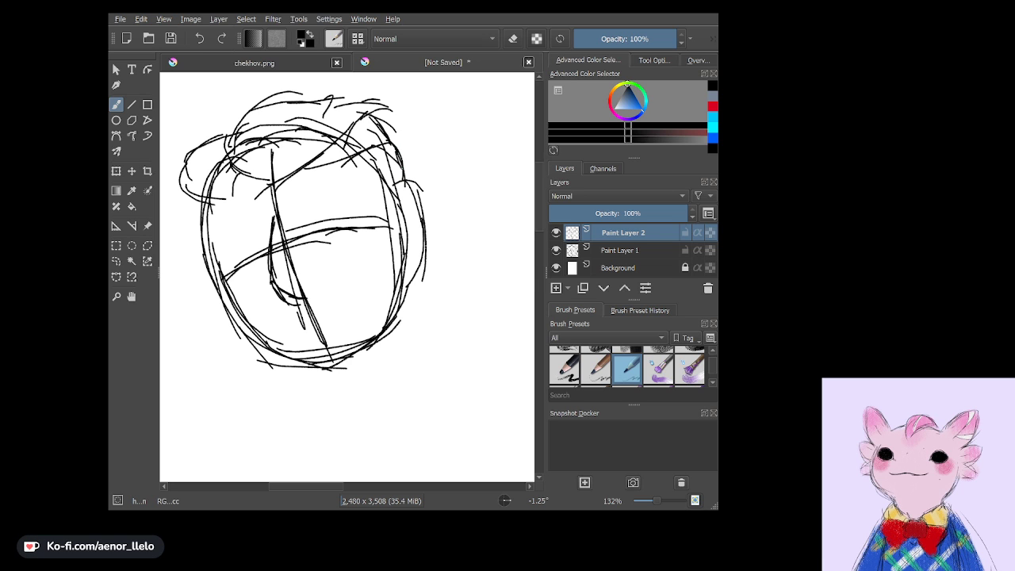
Add hair strokes at the head's upper left and upper right, undoing two unwanted strokes.
mouse_move(349, 238)
left_mouse_down()
mouse_move(357, 155)
mouse_move(244, 187)
left_mouse_up()
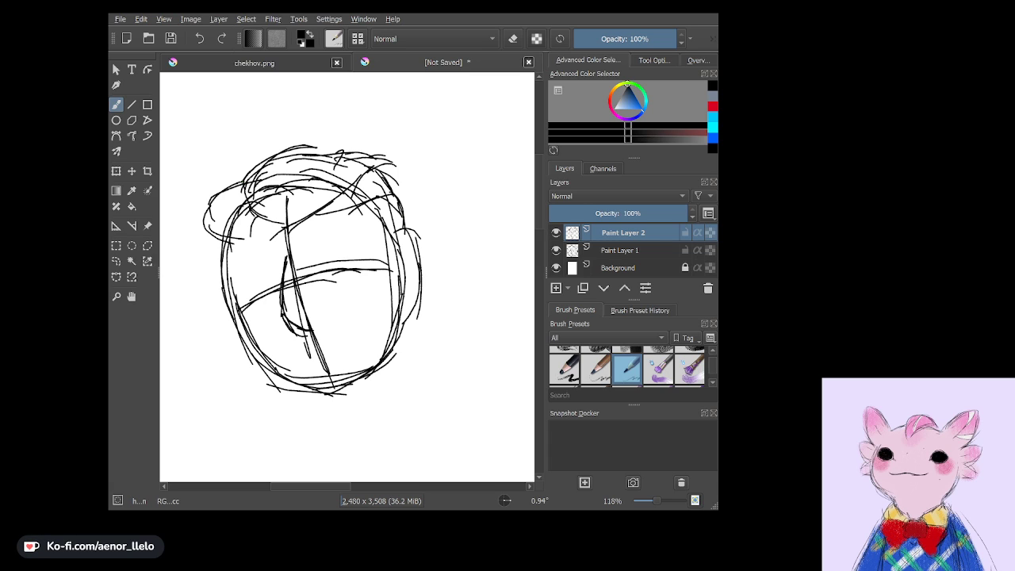
mouse_move(238, 198)
left_mouse_down()
mouse_move(287, 222)
mouse_move(211, 229)
left_mouse_up()
mouse_move(216, 234)
left_mouse_down()
mouse_move(222, 197)
mouse_move(225, 206)
left_mouse_up()
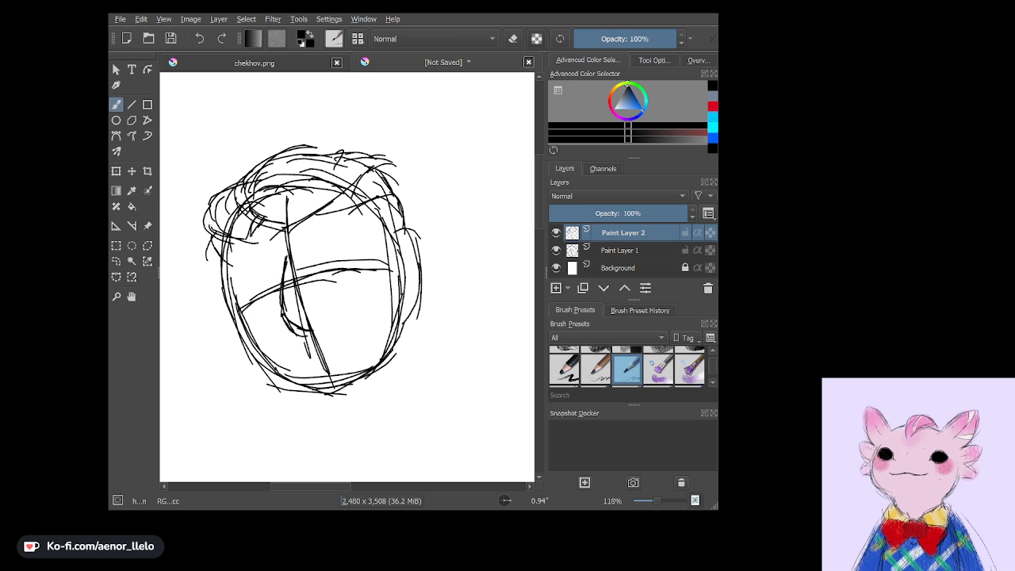
left_click_drag(349, 277, 364, 270)
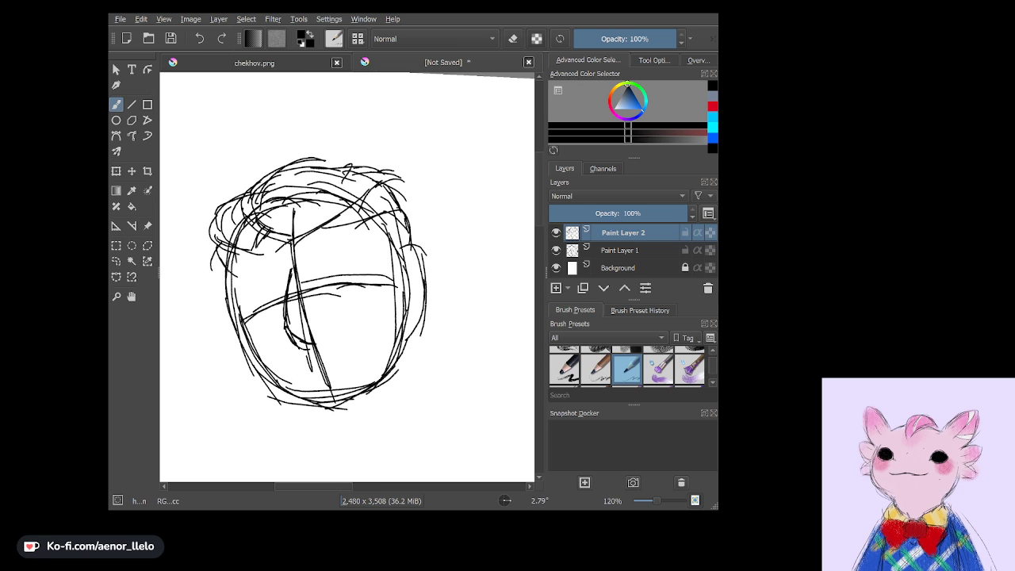
mouse_move(395, 177)
left_mouse_down()
mouse_move(421, 155)
mouse_move(455, 184)
left_mouse_up()
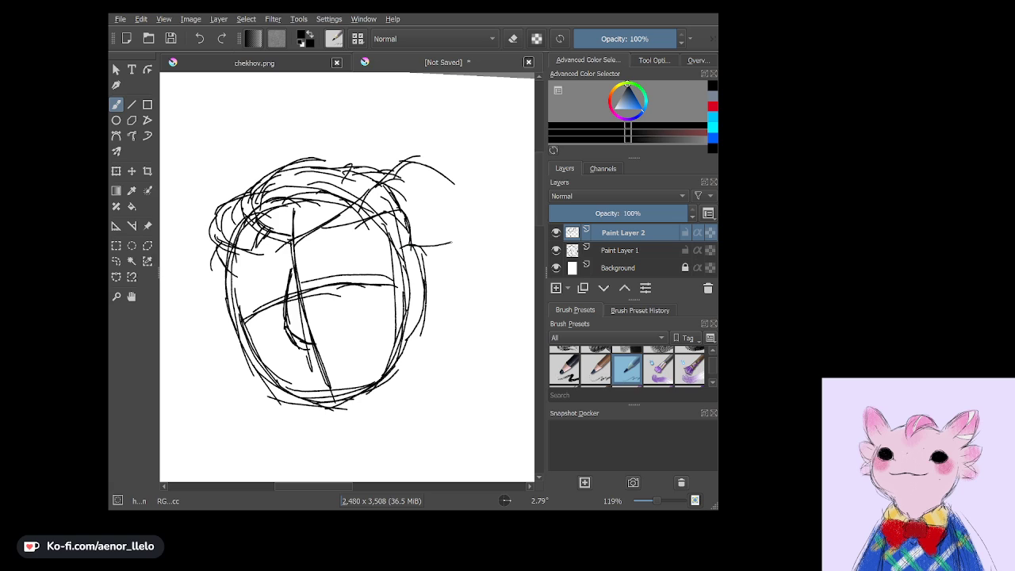
left_click(204, 33)
left_click(203, 32)
left_click(204, 33)
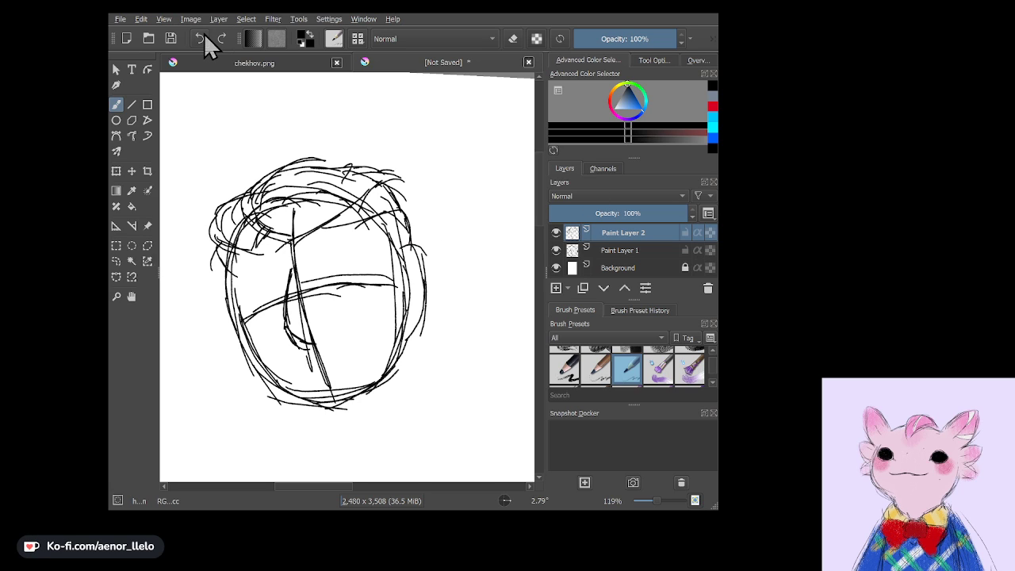
Sketch the right ear and lines along the right jaw and cheek.
left_click_drag(455, 283, 463, 298)
left_click_drag(408, 353, 474, 333)
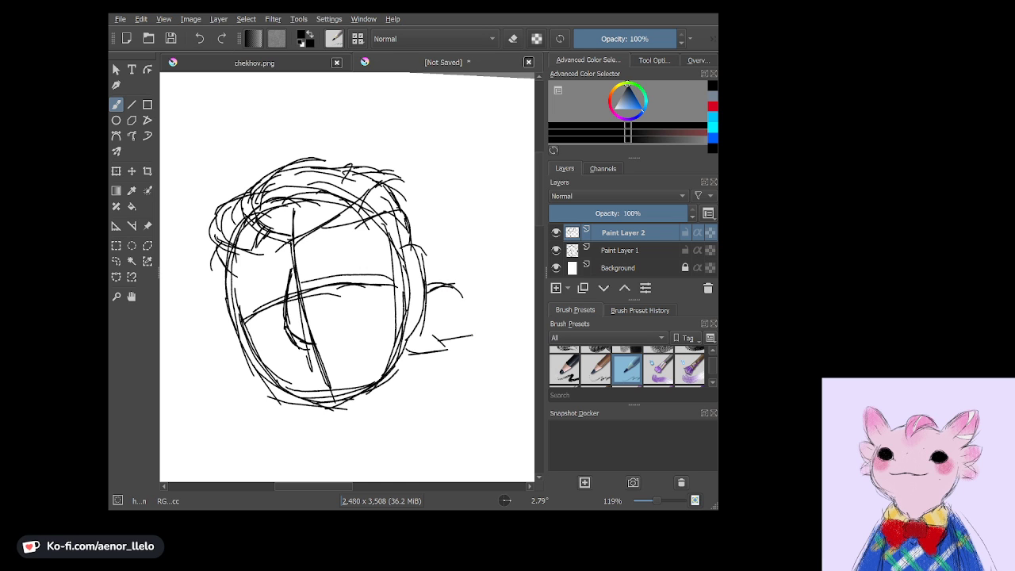
left_click_drag(452, 279, 468, 316)
scroll(346, 278, "down", 1)
scroll(346, 278, "up", 1)
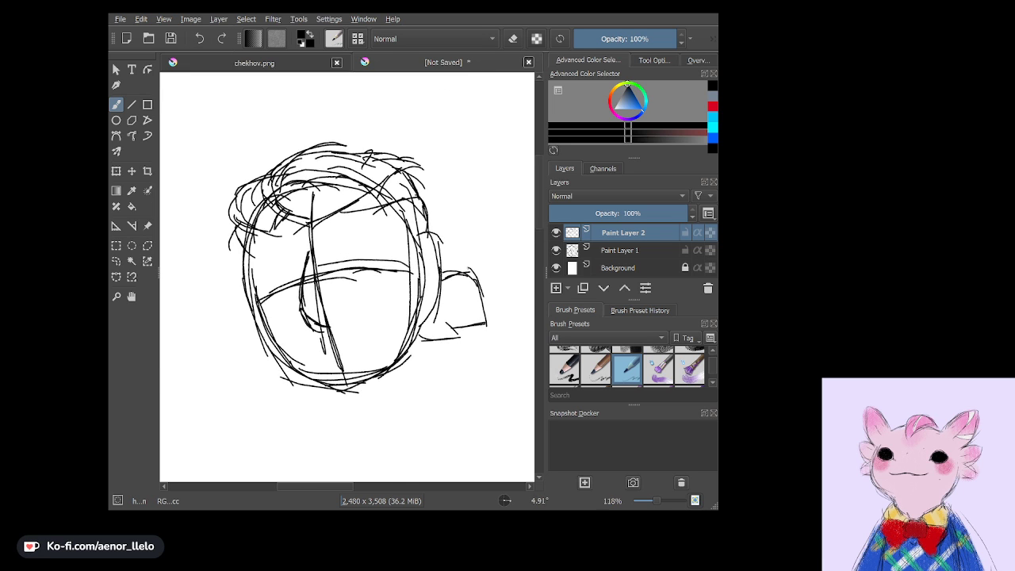
scroll(346, 278, "up", 1)
scroll(347, 277, "up", 1)
left_click_drag(438, 211, 453, 283)
mouse_move(459, 247)
left_mouse_down()
mouse_move(455, 304)
mouse_move(432, 327)
left_mouse_up()
mouse_move(434, 270)
left_mouse_down()
mouse_move(426, 332)
mouse_move(395, 383)
left_mouse_up()
left_click_drag(418, 346, 378, 389)
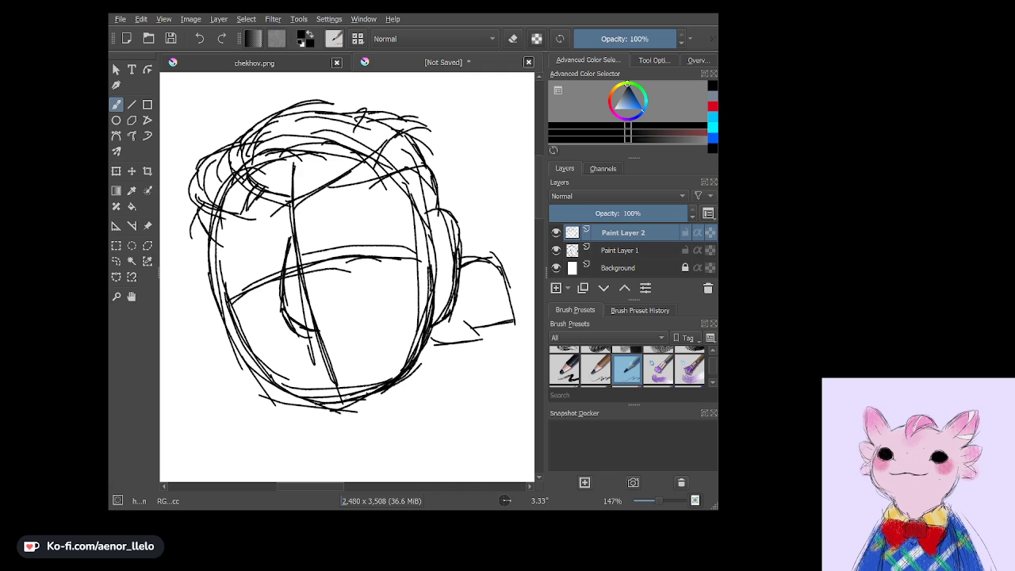
With the eraser preset on Paint Layer 1, erase the stray hair lines across the top of the head.
left_click(635, 251)
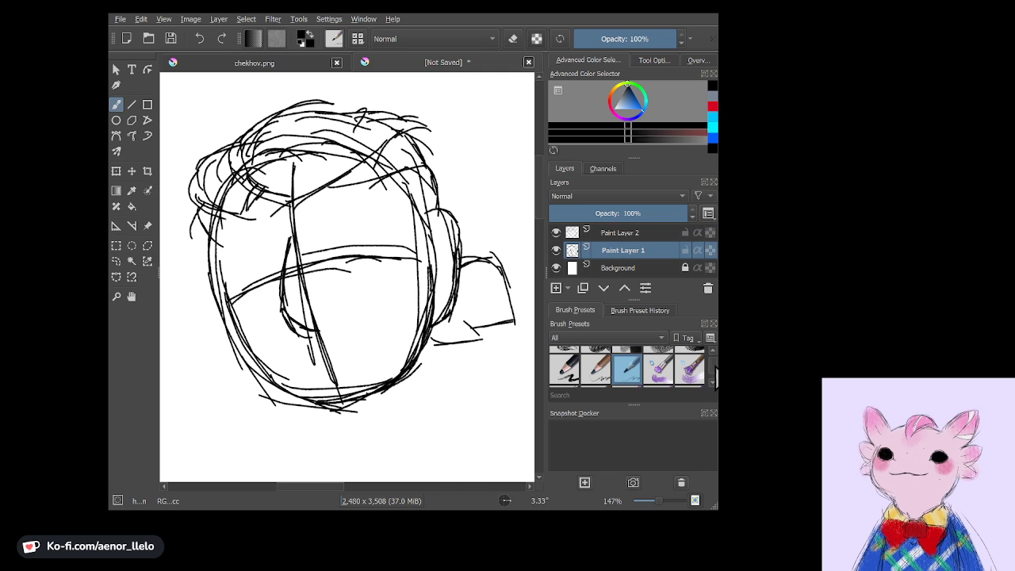
scroll(713, 369, "up", 1)
scroll(714, 369, "up", 2)
scroll(713, 367, "up", 1)
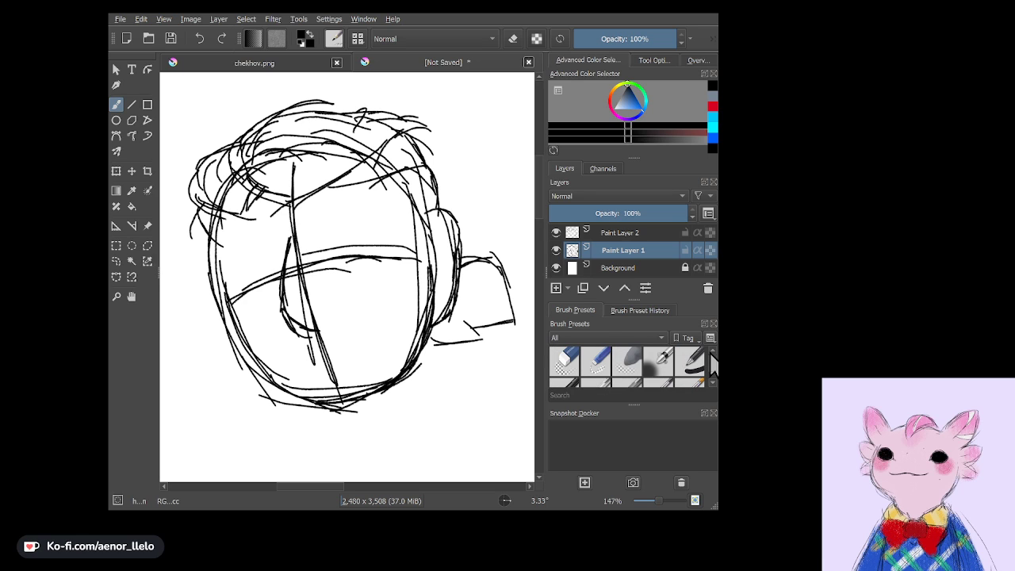
left_click(596, 361)
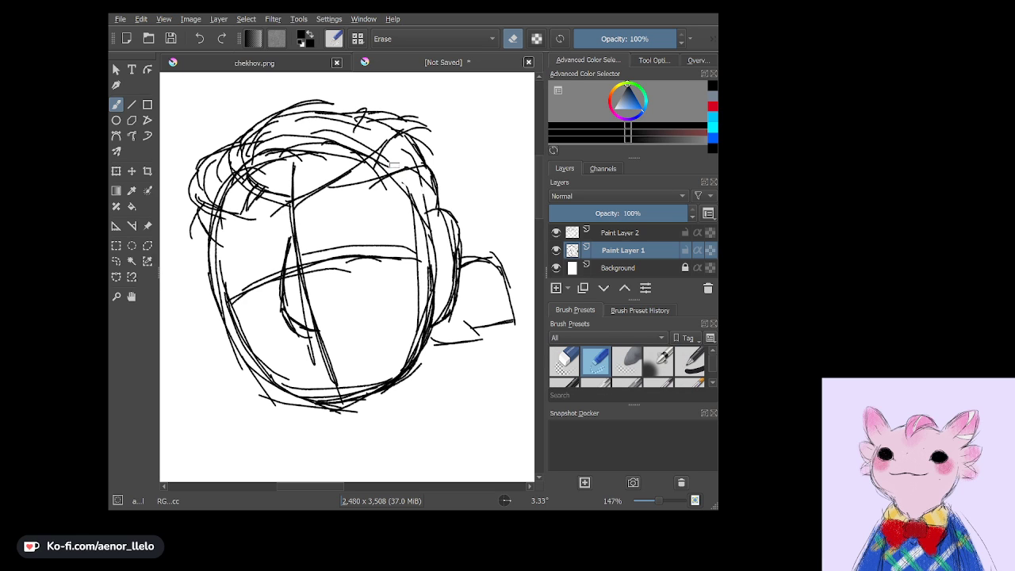
mouse_move(394, 164)
left_mouse_down()
mouse_move(416, 189)
mouse_move(269, 157)
left_mouse_up()
mouse_move(341, 141)
left_mouse_down()
mouse_move(265, 150)
mouse_move(226, 191)
left_mouse_up()
left_click_drag(262, 162, 224, 198)
mouse_move(366, 148)
left_mouse_down()
mouse_move(340, 146)
mouse_move(341, 131)
mouse_move(275, 131)
left_mouse_up()
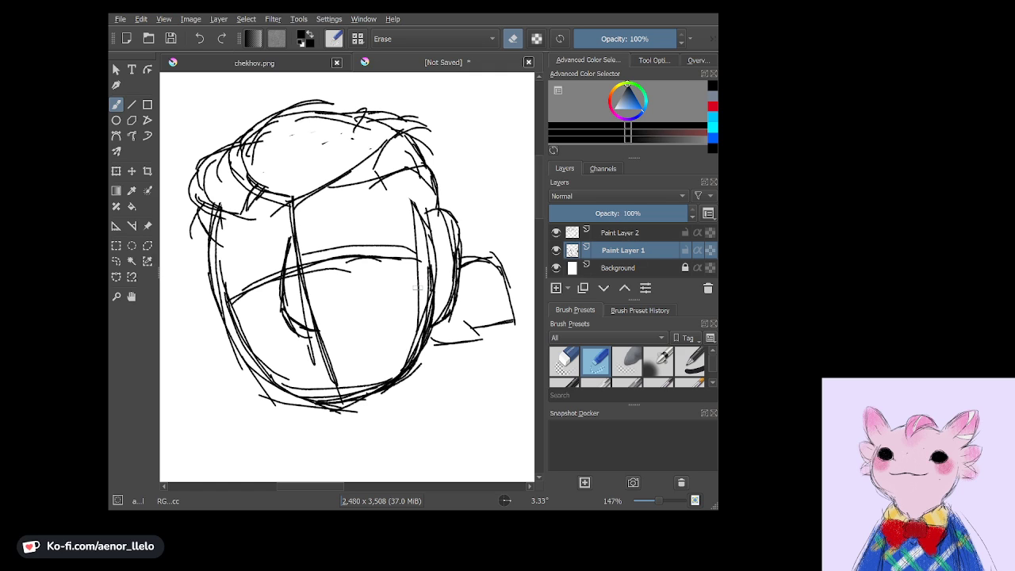
Erase the face's vertical, diagonal and eye guidelines, then delete Paint Layer 2.
left_click_drag(298, 279, 291, 197)
mouse_move(302, 258)
left_mouse_down()
mouse_move(325, 369)
mouse_move(311, 337)
mouse_move(323, 348)
mouse_move(249, 286)
mouse_move(238, 306)
left_mouse_up()
mouse_move(316, 260)
left_mouse_down()
mouse_move(396, 260)
mouse_move(316, 249)
mouse_move(422, 254)
left_mouse_up()
scroll(362, 276, "down", 2)
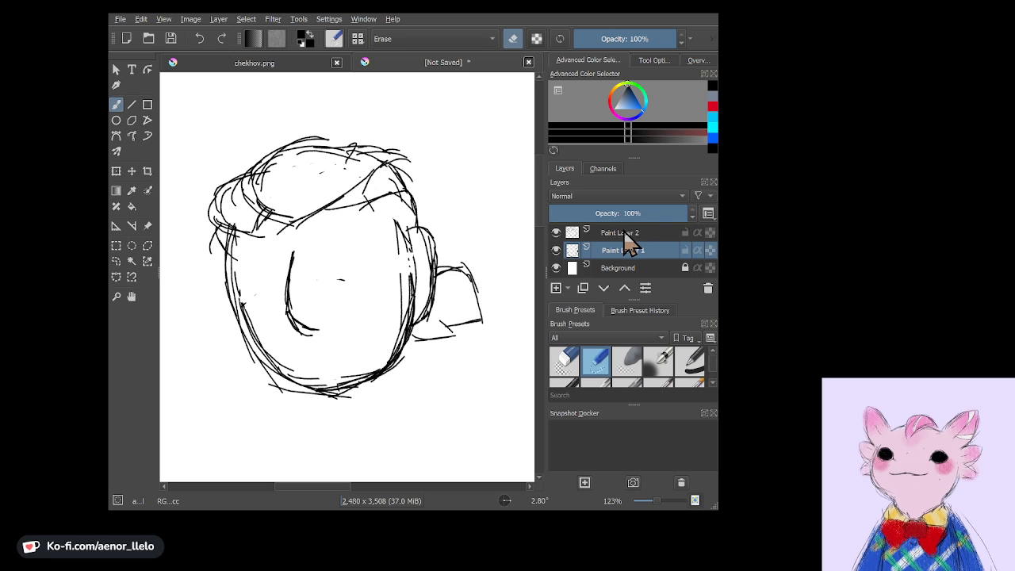
left_click(623, 230)
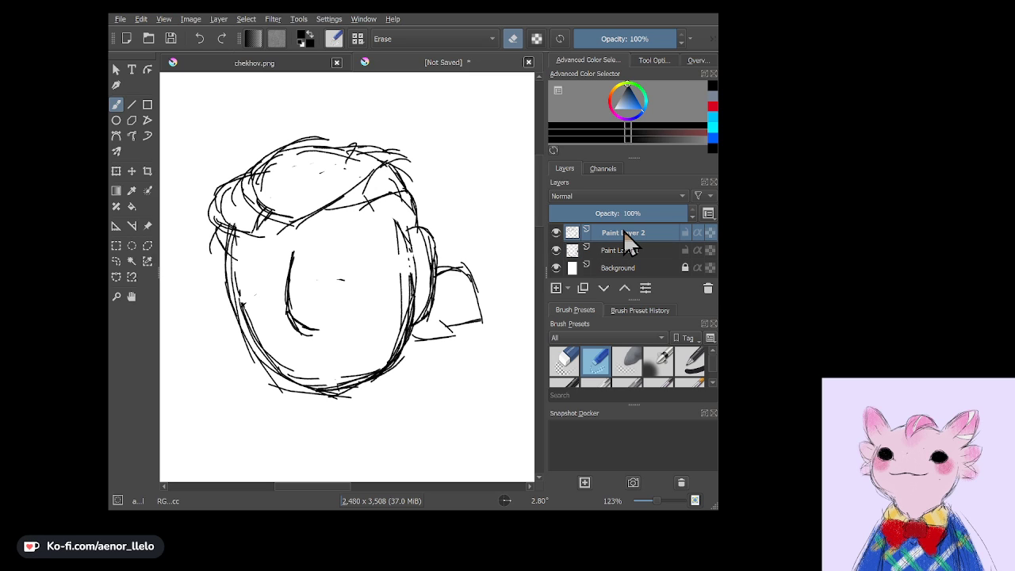
left_click(707, 288)
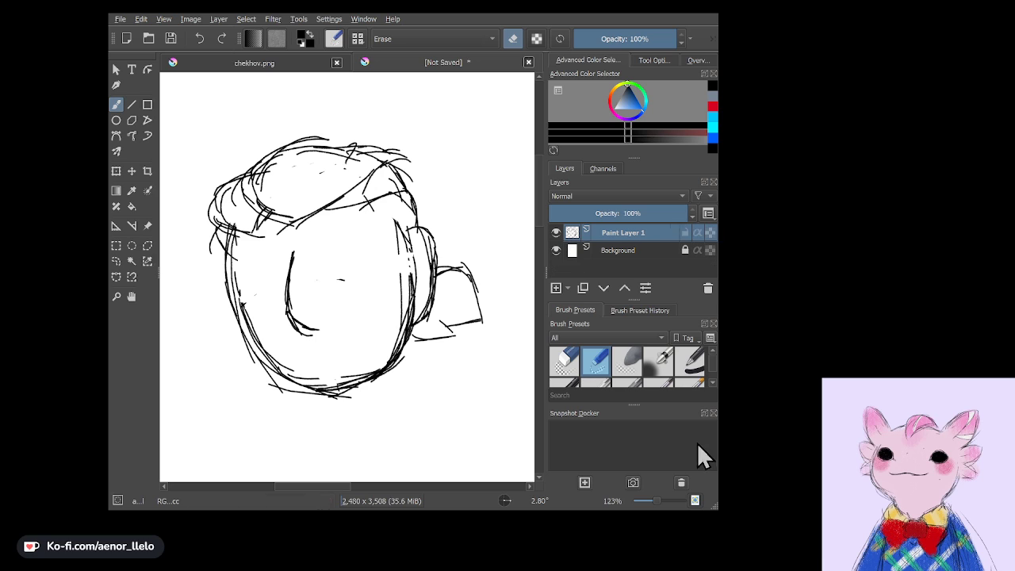
Switch to the pencil preset and draw blocky brows over both eyes.
left_click(712, 384)
left_click(712, 384)
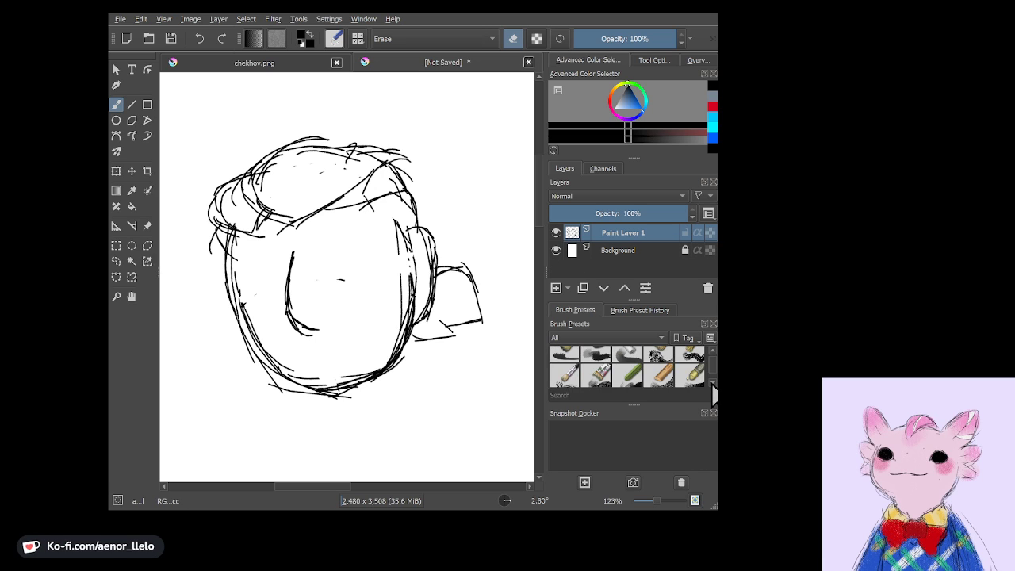
left_click(712, 384)
left_click(626, 368)
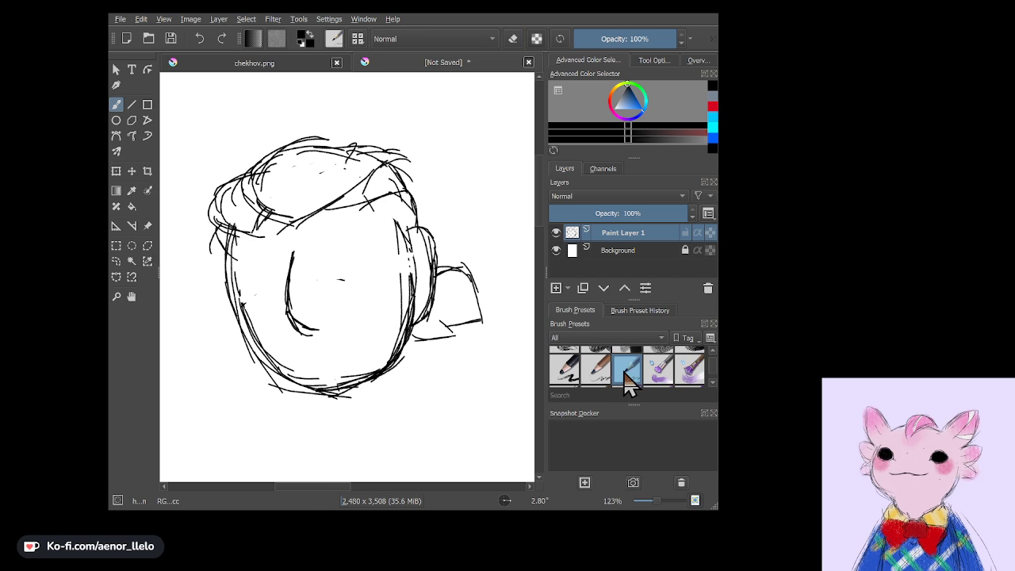
scroll(422, 236, "up", 2)
scroll(422, 236, "up", 2)
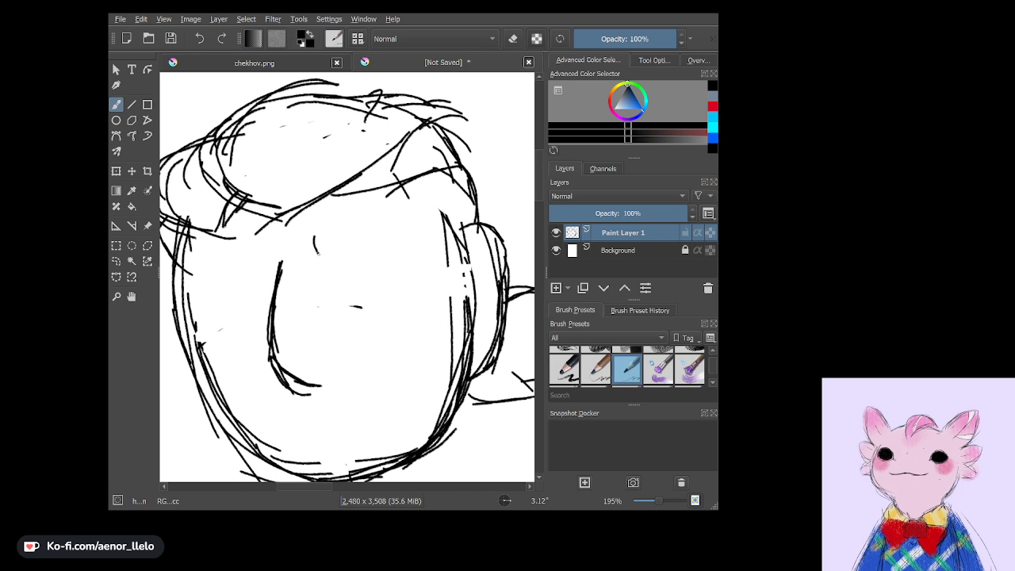
mouse_move(314, 238)
left_mouse_down()
mouse_move(318, 272)
mouse_move(384, 268)
mouse_move(418, 250)
left_mouse_up()
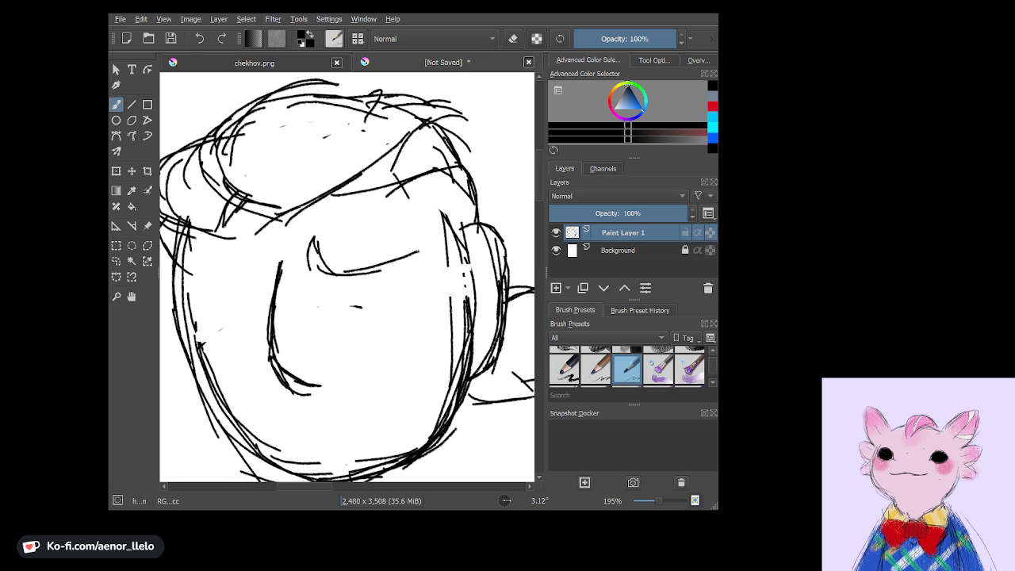
mouse_move(349, 271)
left_mouse_down()
mouse_move(419, 250)
mouse_move(412, 219)
mouse_move(313, 238)
left_mouse_up()
left_click_drag(371, 219, 325, 232)
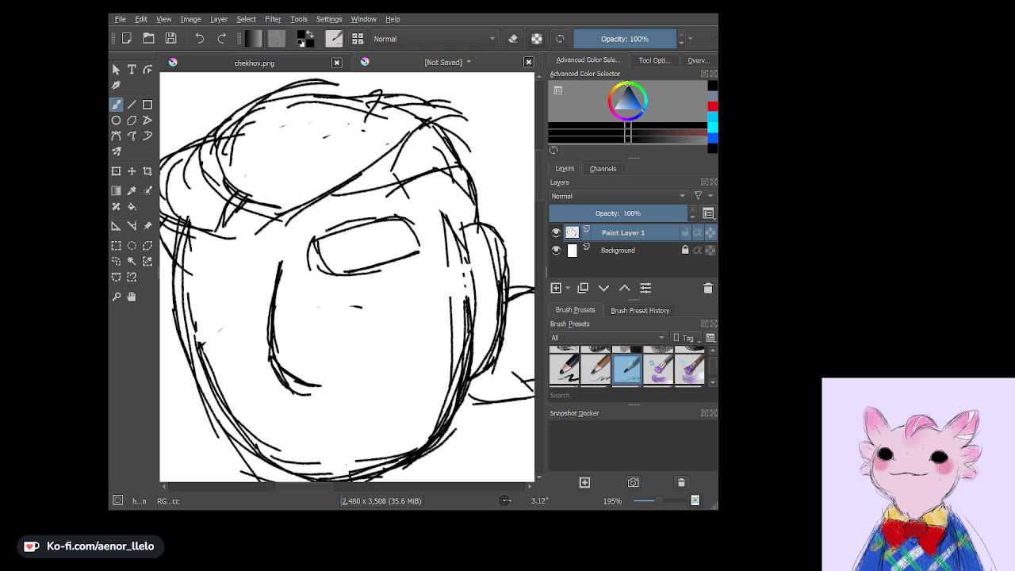
mouse_move(182, 274)
left_mouse_down()
mouse_move(247, 250)
mouse_move(233, 253)
mouse_move(220, 311)
mouse_move(263, 290)
left_mouse_up()
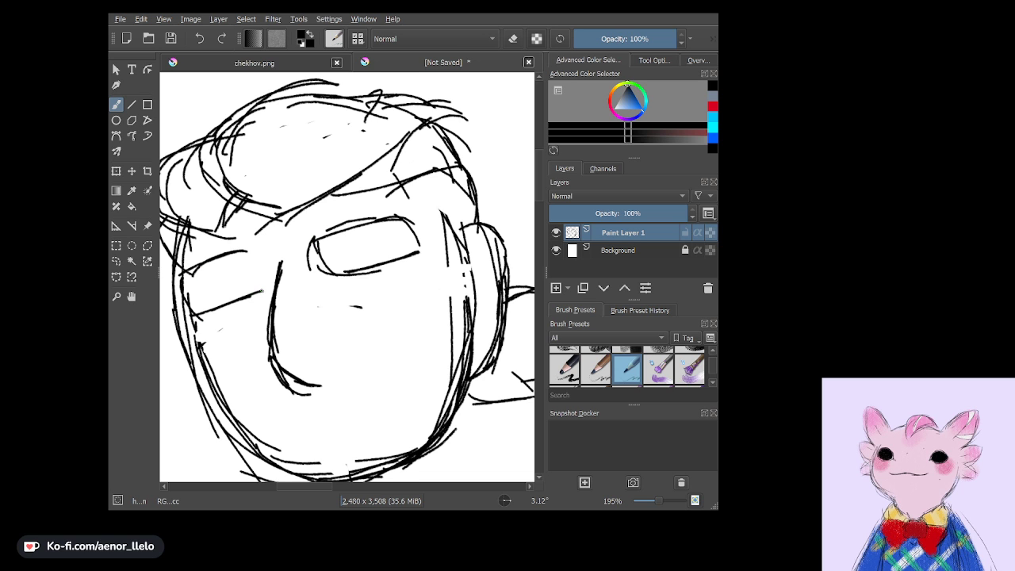
left_click_drag(249, 252, 261, 293)
Try a mouth stroke twice, undoing both attempts.
scroll(347, 278, "down", 3)
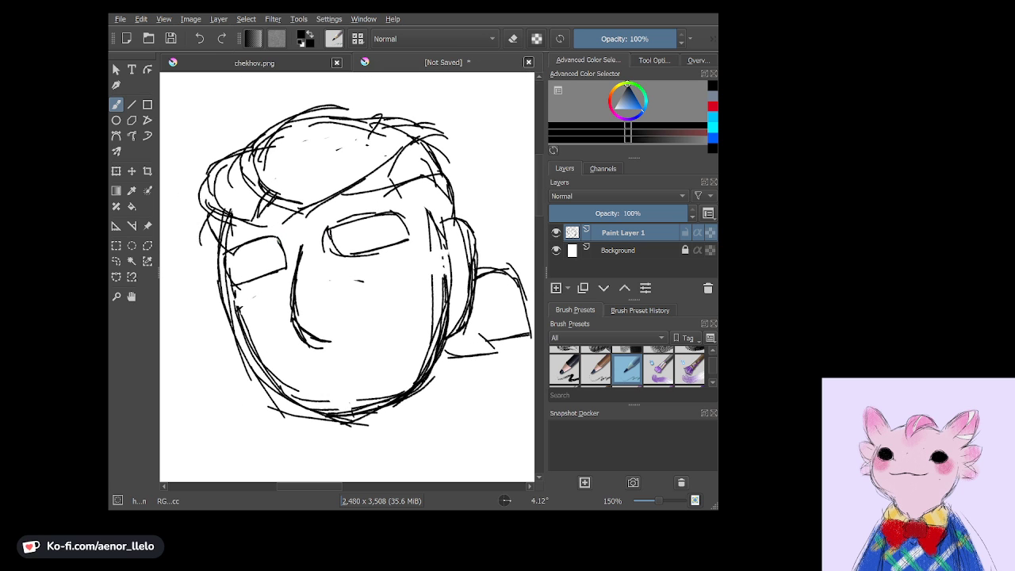
scroll(347, 277, "up", 2)
mouse_move(313, 353)
left_mouse_down()
mouse_move(373, 344)
mouse_move(376, 367)
left_mouse_up()
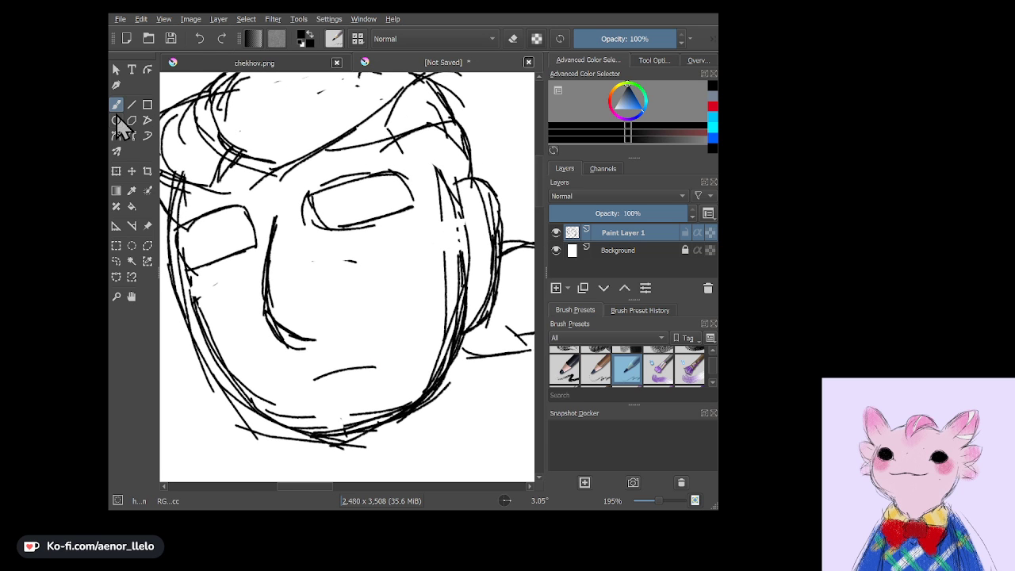
left_click(199, 35)
left_click_drag(311, 383, 341, 381)
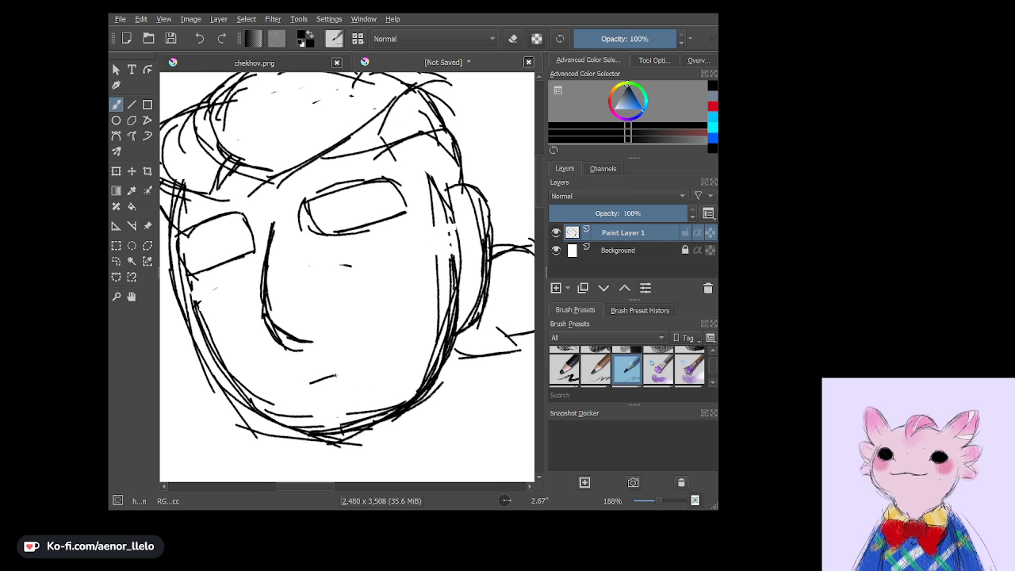
left_click(200, 38)
Draw the nose and cheek curves, both eye ovals and their irises.
mouse_move(326, 247)
left_mouse_down()
mouse_move(314, 277)
mouse_move(363, 291)
mouse_move(387, 281)
left_mouse_up()
mouse_move(325, 298)
left_mouse_down()
mouse_move(400, 289)
mouse_move(428, 273)
mouse_move(427, 286)
mouse_move(370, 230)
mouse_move(320, 253)
left_mouse_up()
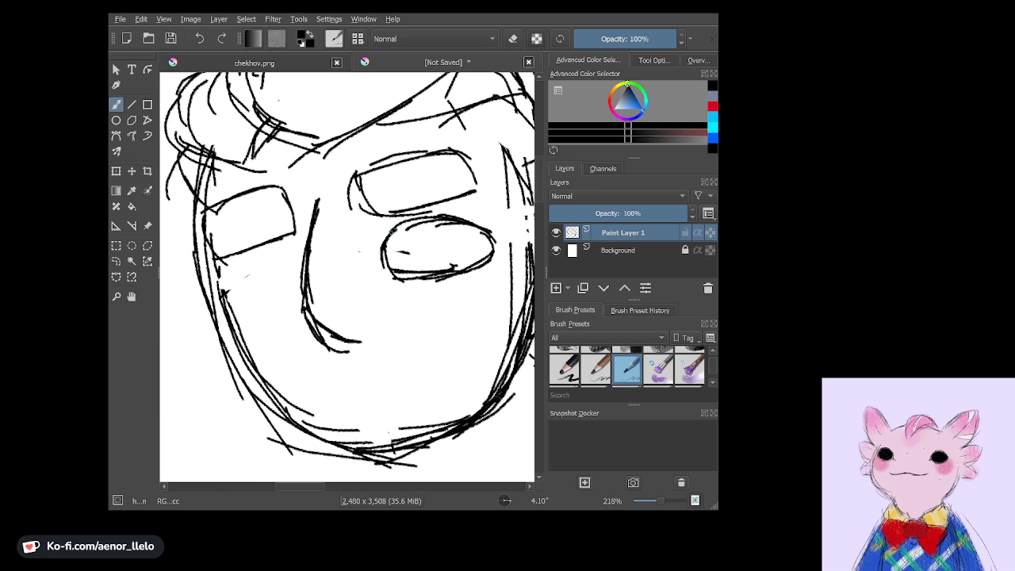
mouse_move(236, 268)
left_mouse_down()
mouse_move(287, 254)
mouse_move(235, 278)
mouse_move(227, 295)
mouse_move(265, 306)
mouse_move(294, 295)
mouse_move(300, 274)
mouse_move(292, 295)
left_mouse_up()
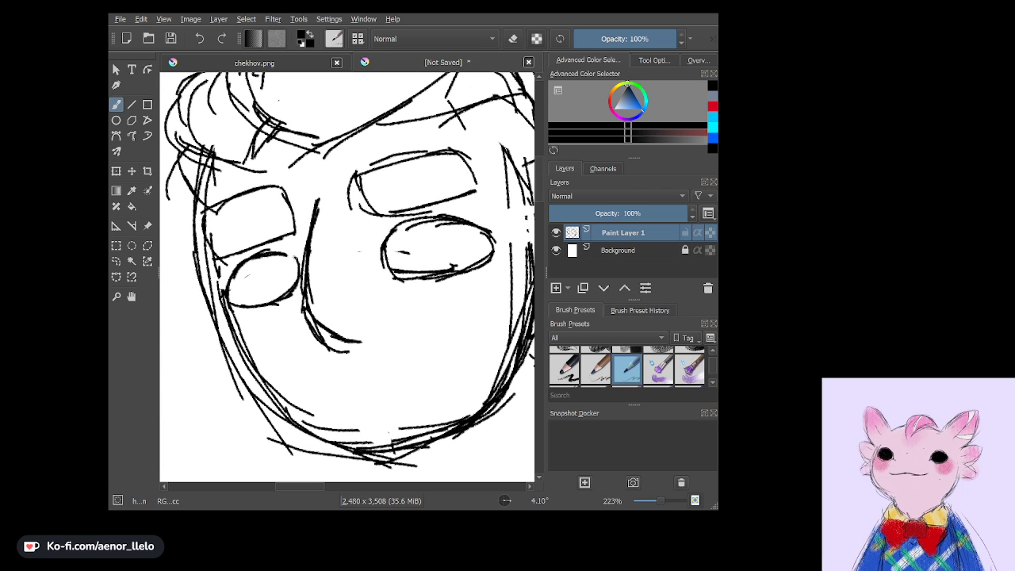
mouse_move(258, 260)
left_mouse_down()
mouse_move(250, 306)
mouse_move(249, 290)
mouse_move(262, 299)
left_mouse_up()
scroll(347, 277, "up", 1)
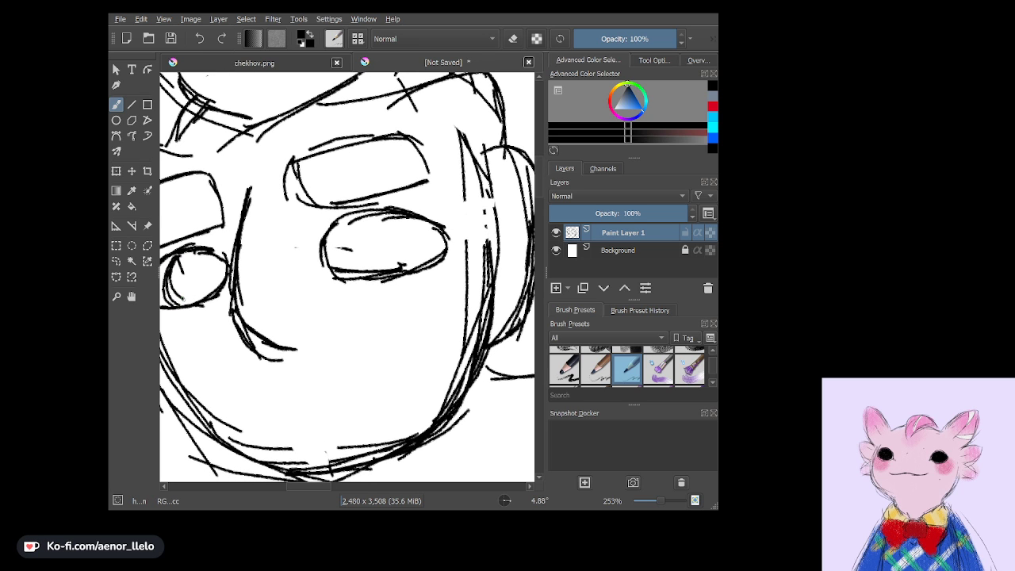
scroll(295, 247, "down", 3)
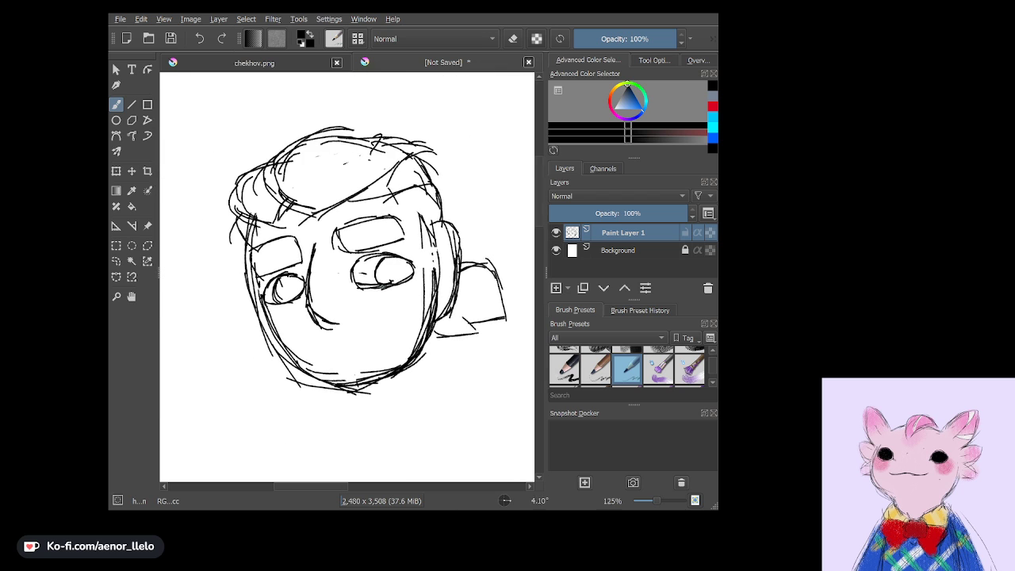
scroll(349, 262, "up", 1)
left_click_drag(396, 238, 381, 273)
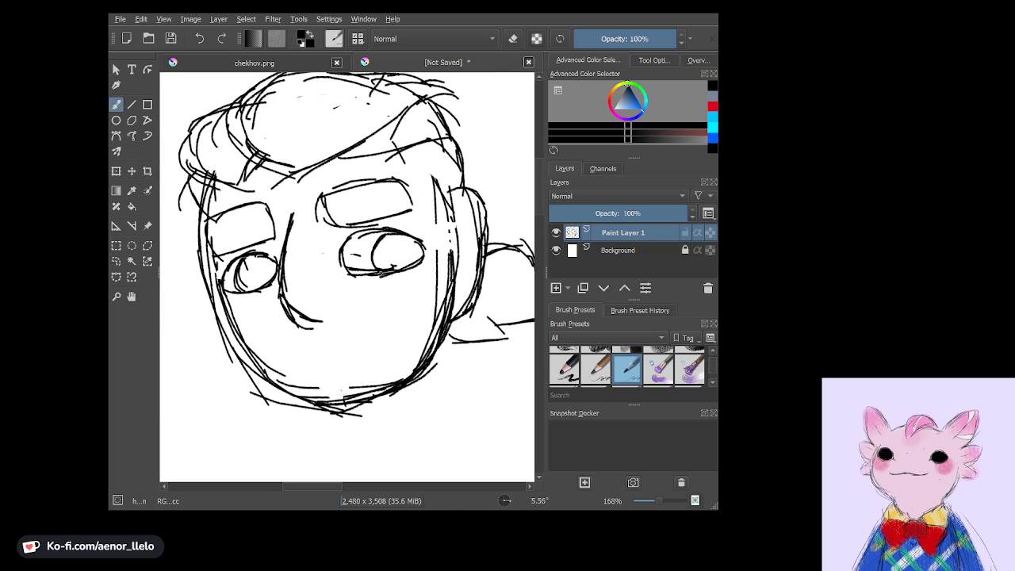
Erase the stray line to the right of the face with an eraser preset.
scroll(348, 277, "down", 3)
scroll(348, 277, "up", 2)
scroll(348, 278, "up", 1)
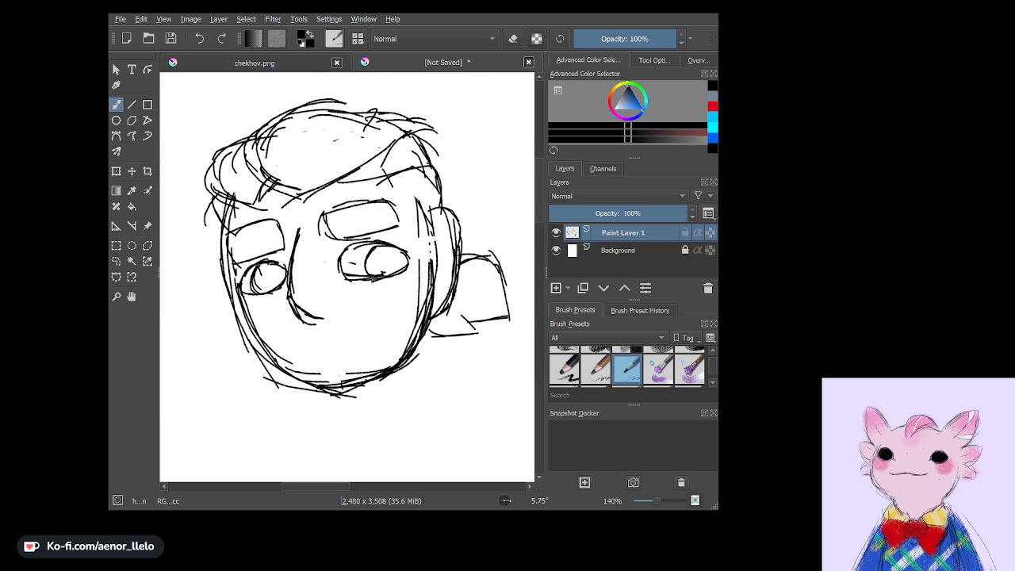
scroll(710, 357, "down", 1)
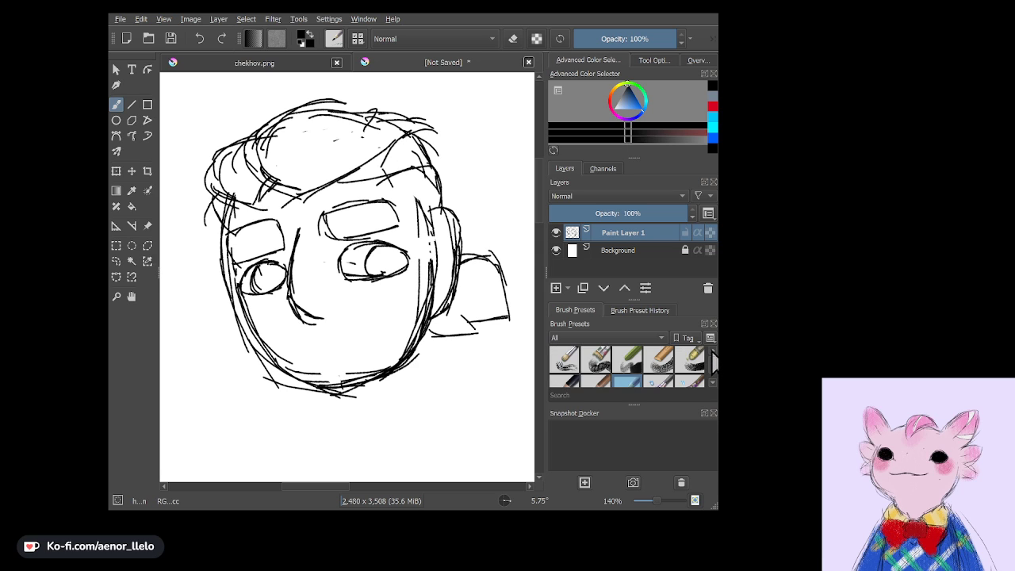
scroll(712, 361, "down", 1)
scroll(713, 353, "up", 2)
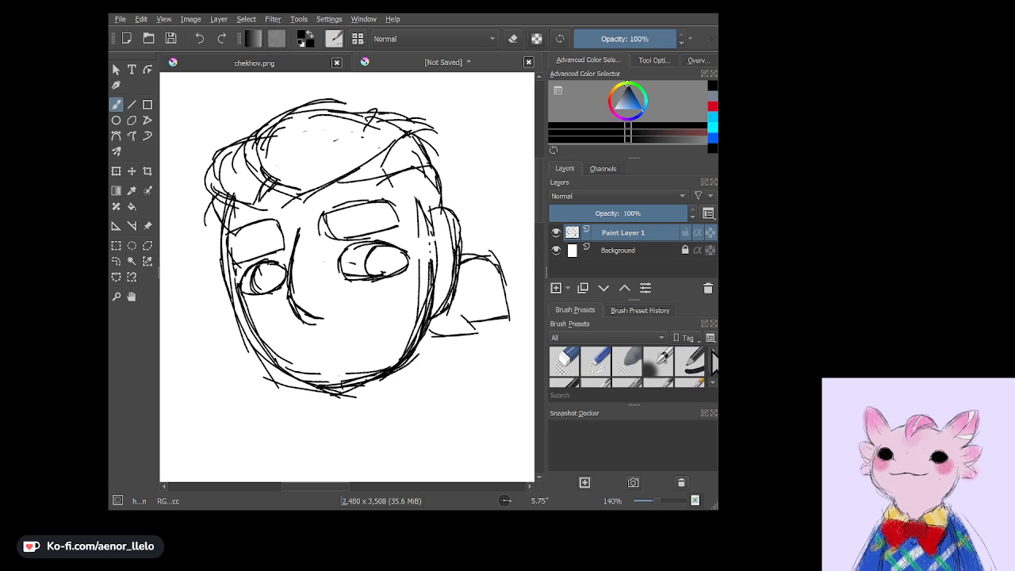
left_click(601, 369)
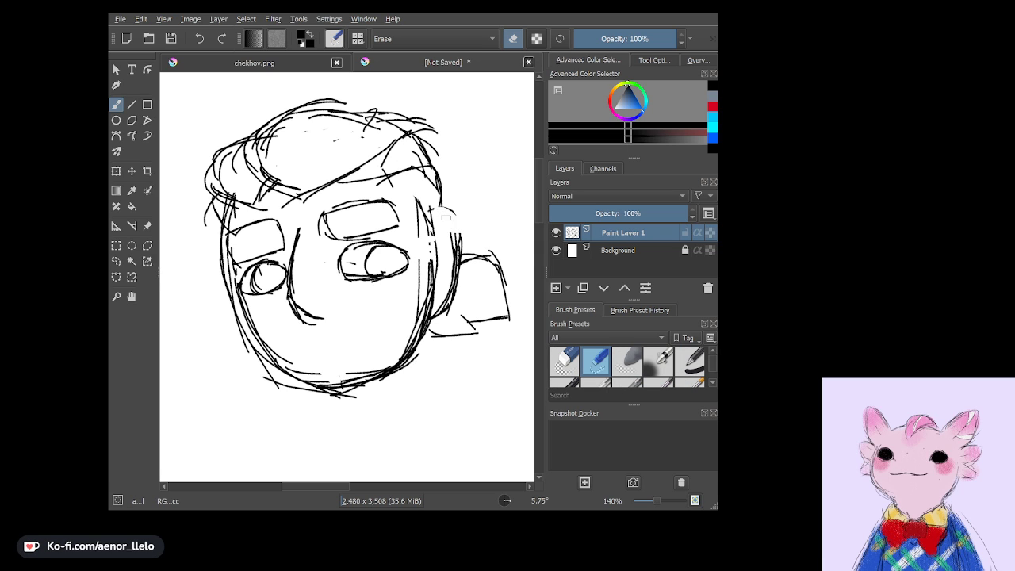
left_click_drag(457, 232, 452, 222)
Return to the sketching pen and retrace the right side of the head.
scroll(713, 387, "down", 2)
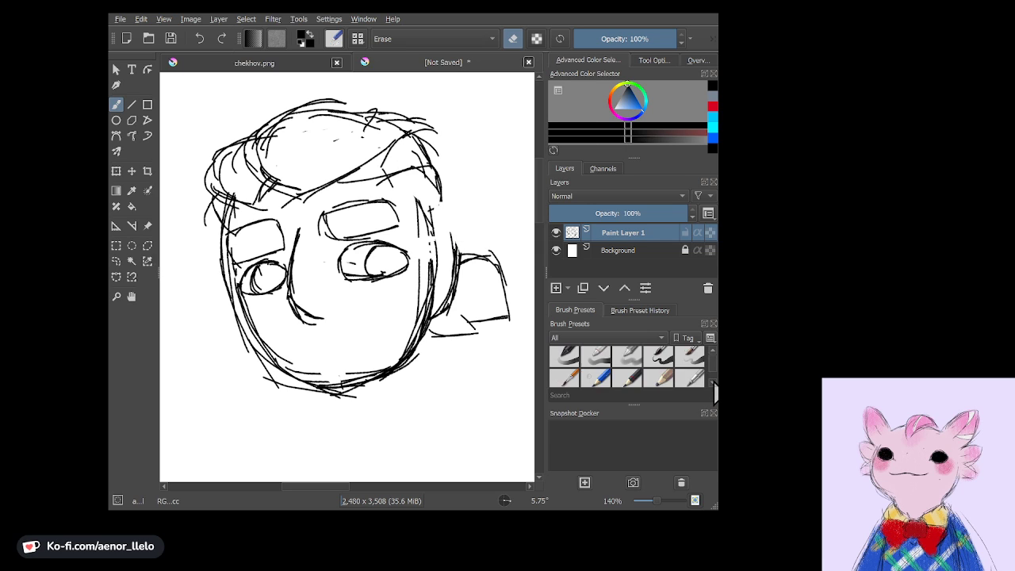
scroll(713, 387, "down", 1)
scroll(712, 387, "down", 1)
scroll(713, 387, "down", 2)
scroll(713, 387, "down", 2)
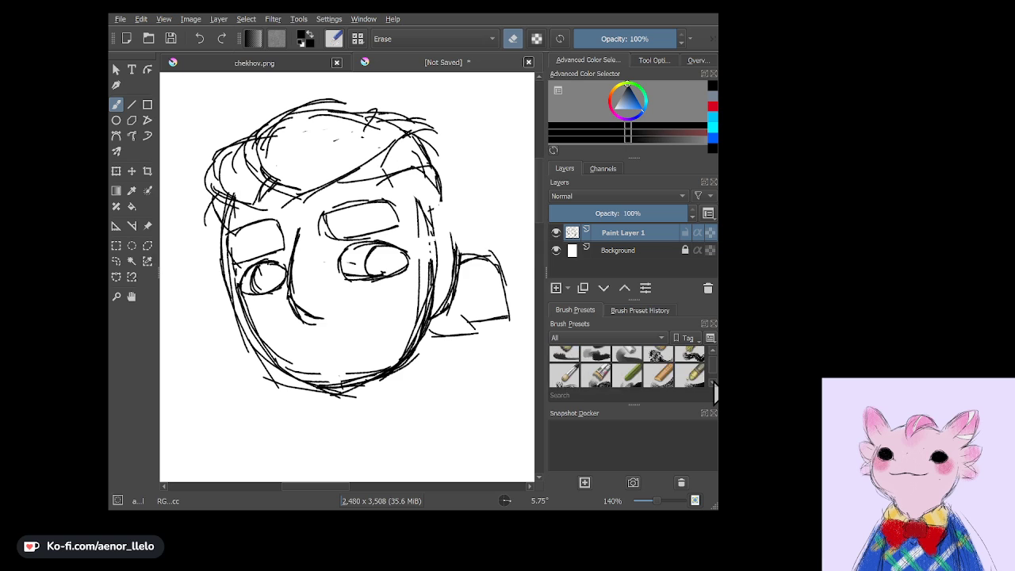
scroll(713, 388, "down", 2)
left_click(633, 360)
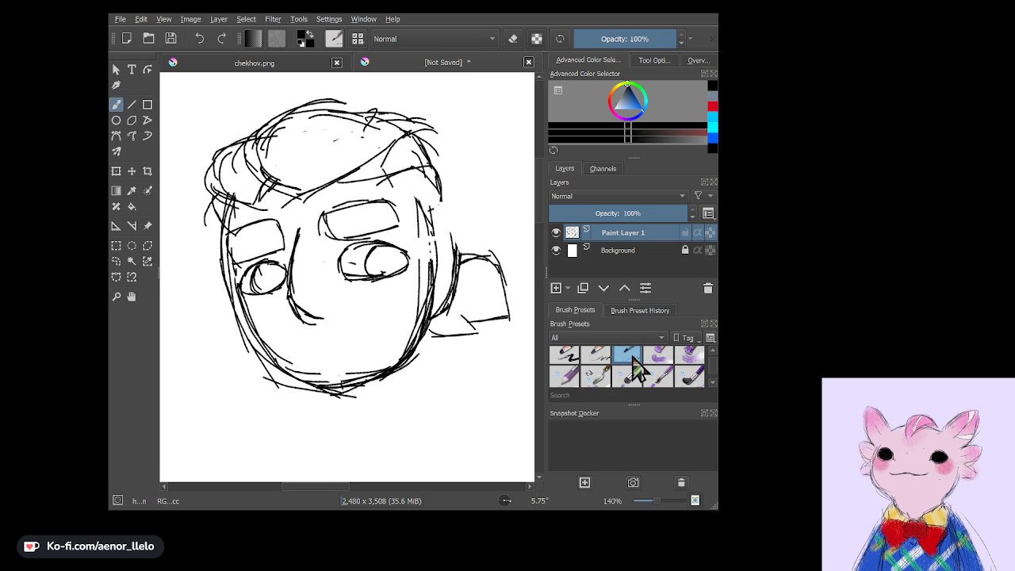
mouse_move(433, 222)
left_mouse_down()
mouse_move(460, 230)
mouse_move(458, 251)
mouse_move(442, 249)
left_mouse_up()
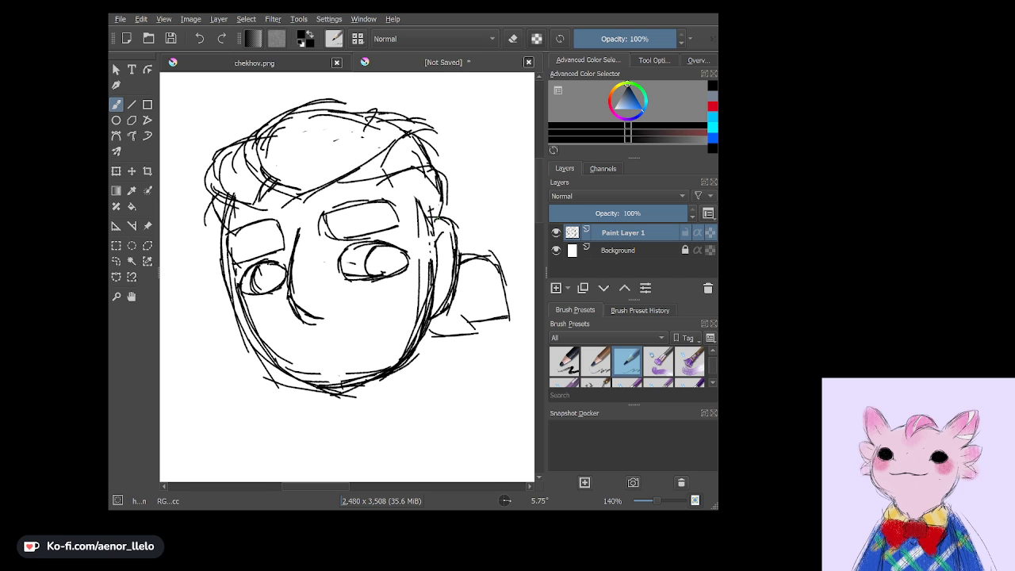
Sketch the mouth and chin, then redraw the mouth longer and thicker.
scroll(330, 357, "up", 5)
left_click_drag(311, 331, 349, 326)
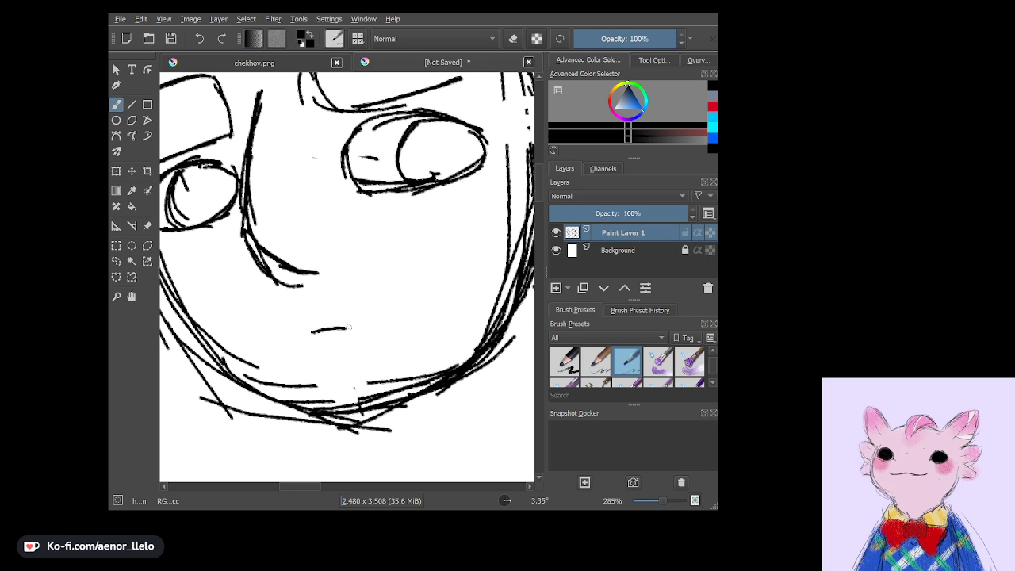
scroll(349, 325, "down", 3)
scroll(349, 326, "down", 2)
scroll(349, 326, "down", 2)
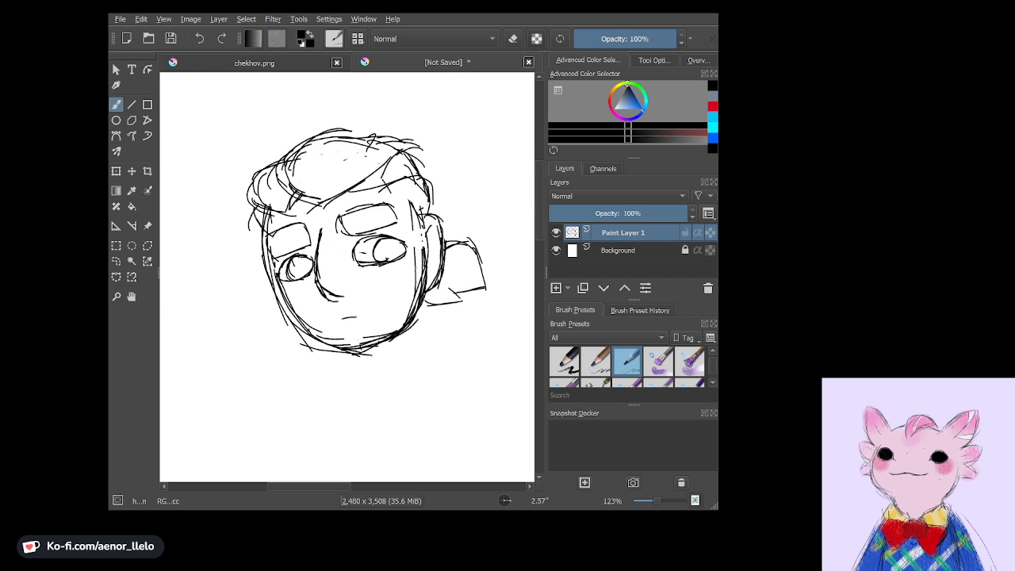
scroll(466, 304, "up", 2)
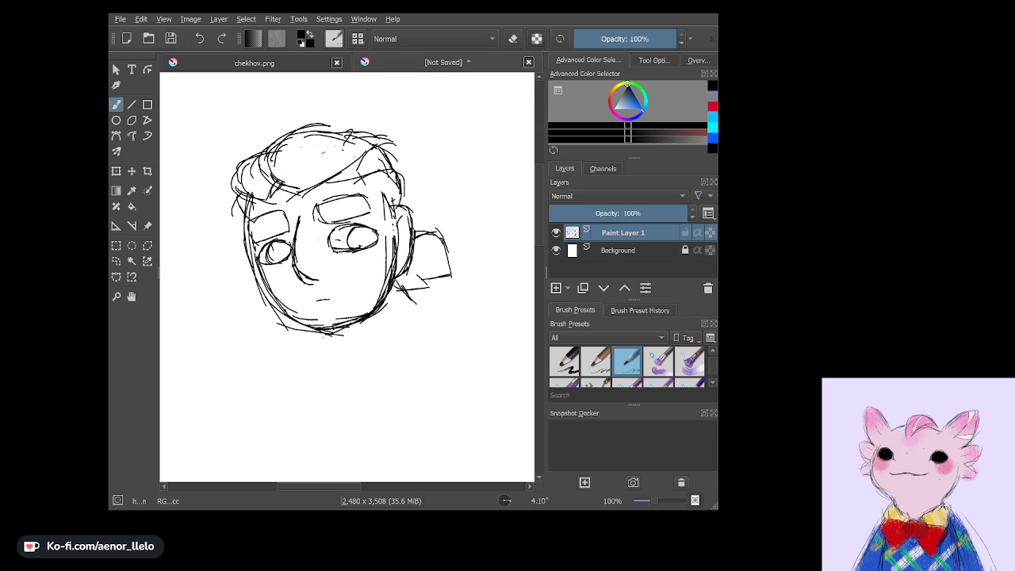
left_click_drag(321, 336, 330, 347)
scroll(321, 273, "up", 3)
left_click_drag(341, 142, 432, 126)
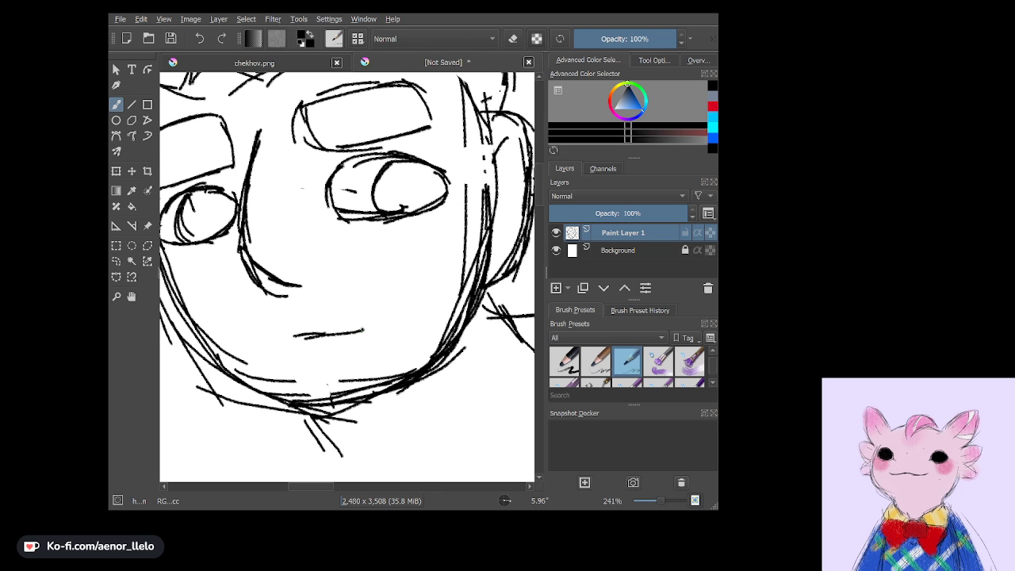
left_click(199, 38)
left_click_drag(304, 323, 358, 330)
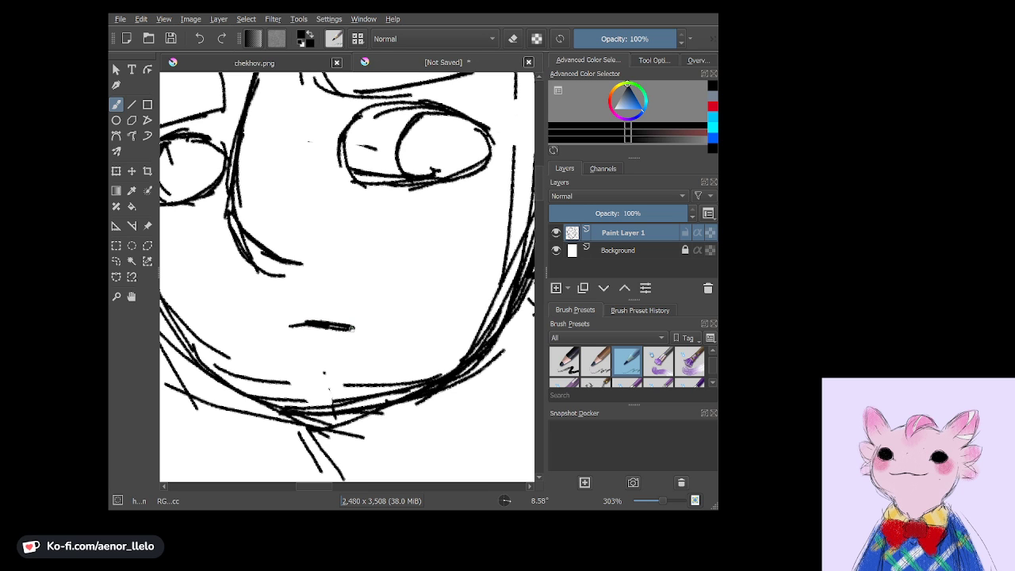
Sketch neck lines beside the jaw and diagonal collar strokes below the chin.
scroll(346, 277, "down", 3)
scroll(347, 238, "down", 2)
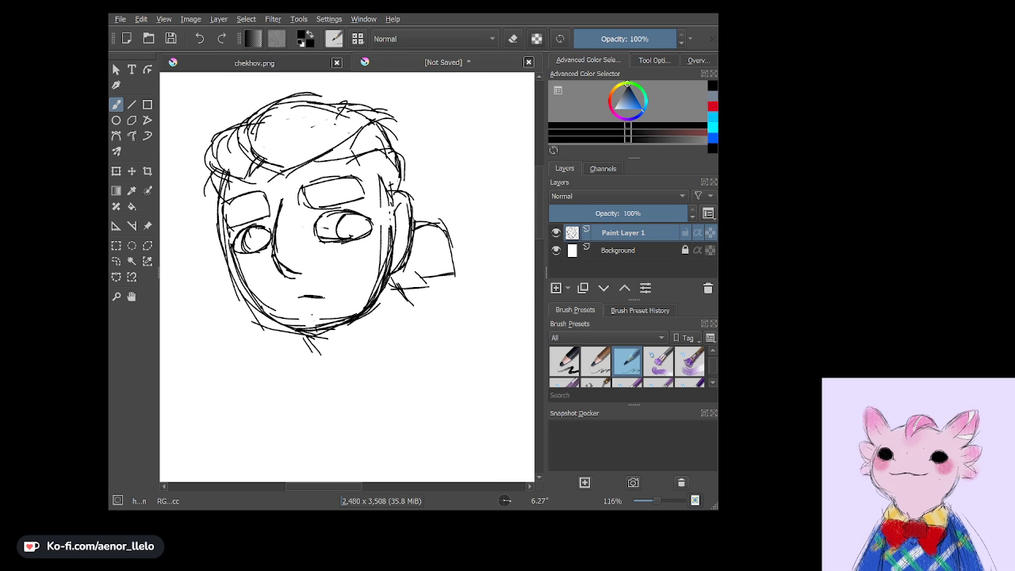
mouse_move(398, 283)
left_mouse_down()
mouse_move(417, 310)
mouse_move(352, 333)
left_mouse_up()
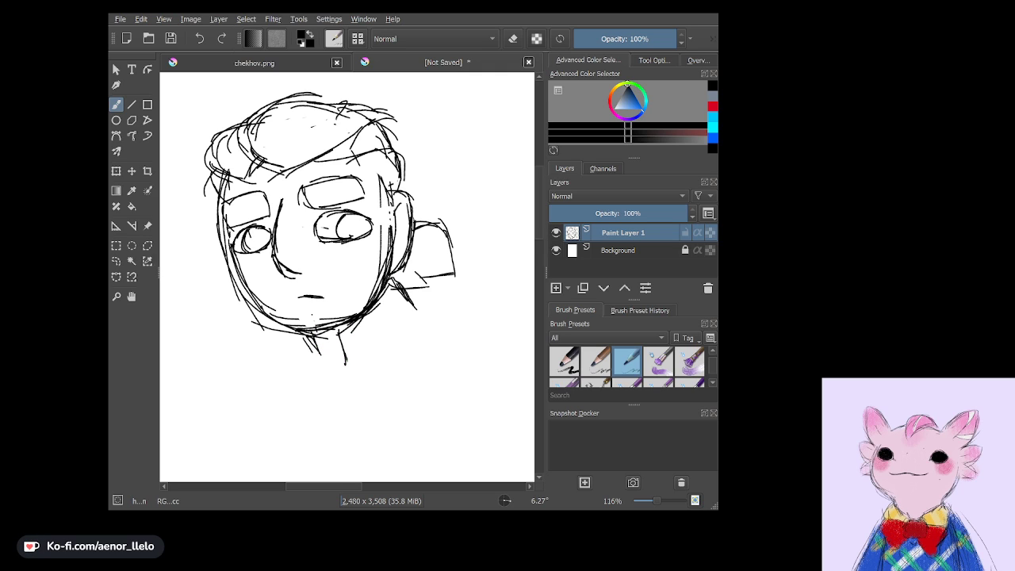
left_click_drag(285, 350, 306, 369)
mouse_move(402, 328)
left_mouse_down()
mouse_move(347, 384)
mouse_move(363, 370)
left_mouse_up()
scroll(349, 278, "down", 2)
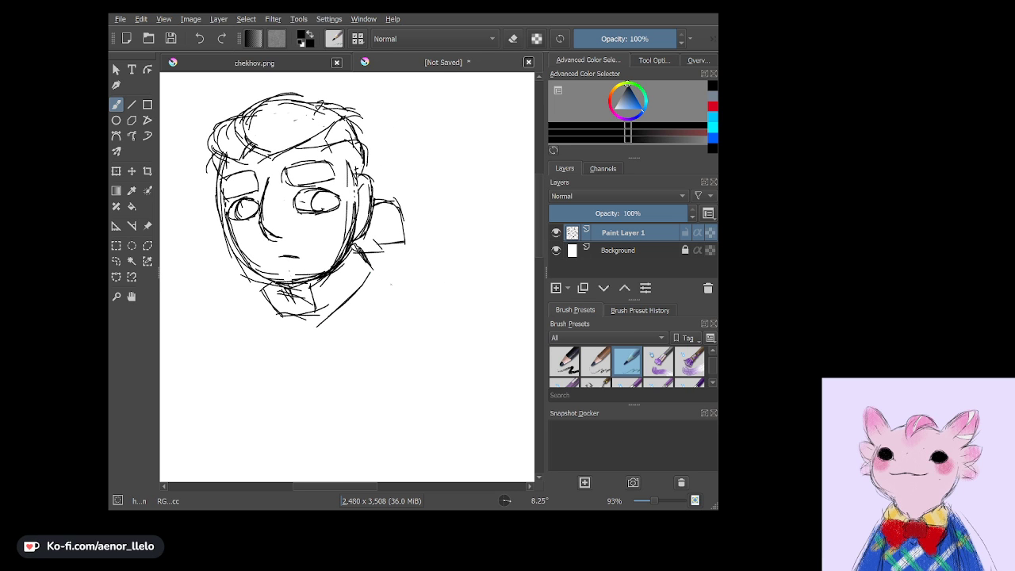
Sketch the right shoulder, collar and a long line down the body's right side.
mouse_move(373, 273)
left_mouse_down()
mouse_move(429, 292)
mouse_move(446, 325)
left_mouse_up()
left_click_drag(398, 297, 442, 347)
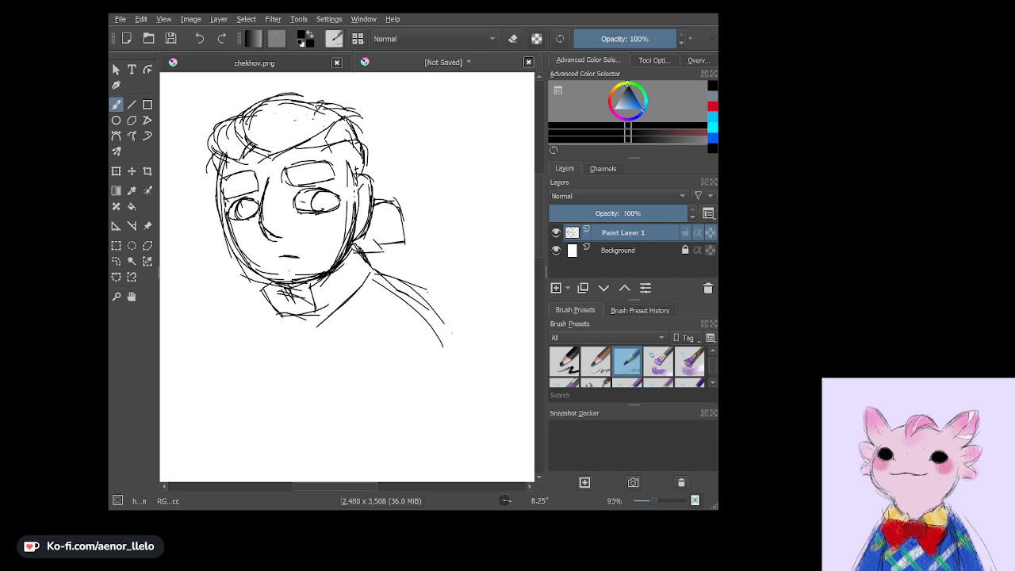
left_click_drag(429, 309, 452, 333)
scroll(347, 277, "down", 2)
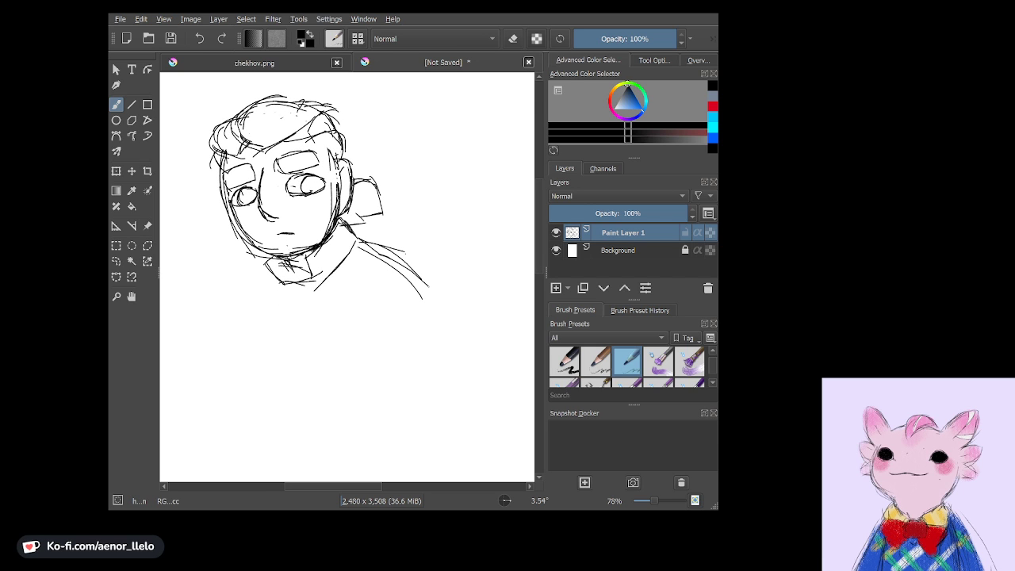
left_click_drag(394, 299, 365, 274)
left_click_drag(360, 268, 395, 290)
left_click_drag(302, 342, 351, 280)
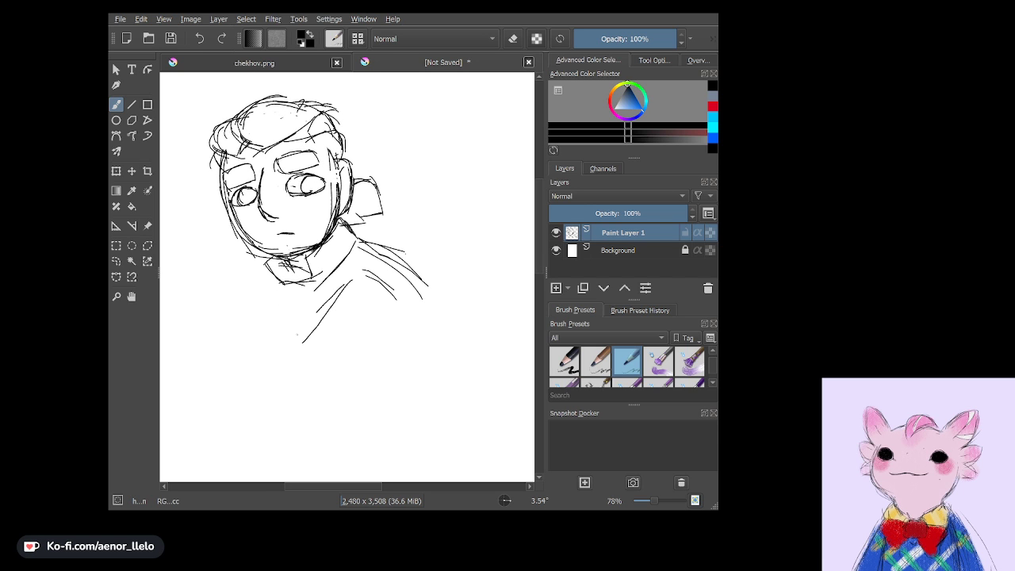
left_click_drag(398, 345, 356, 432)
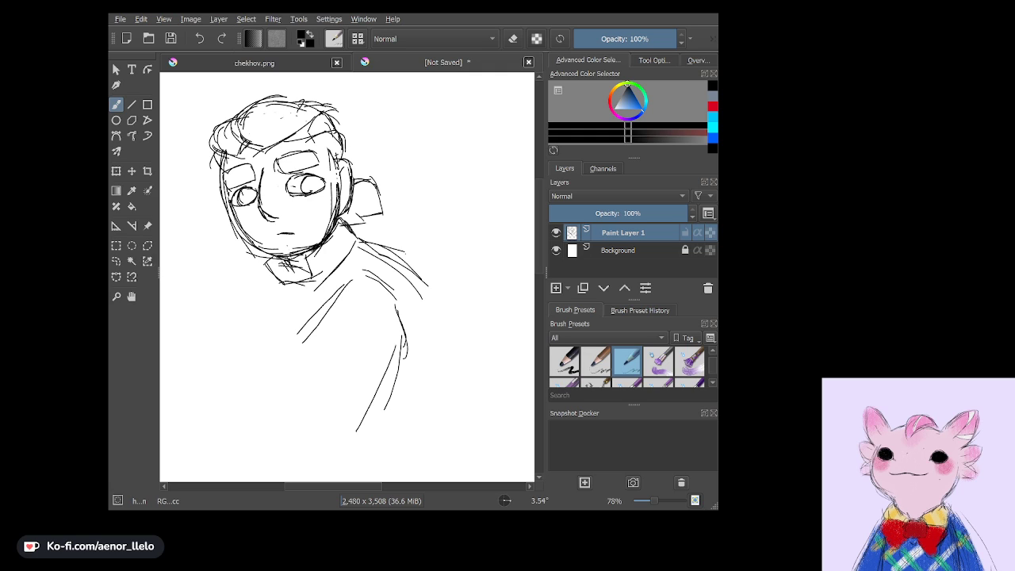
Sketch the left torso and the crossed forearms with their curved bottom edge.
left_click_drag(284, 289, 274, 350)
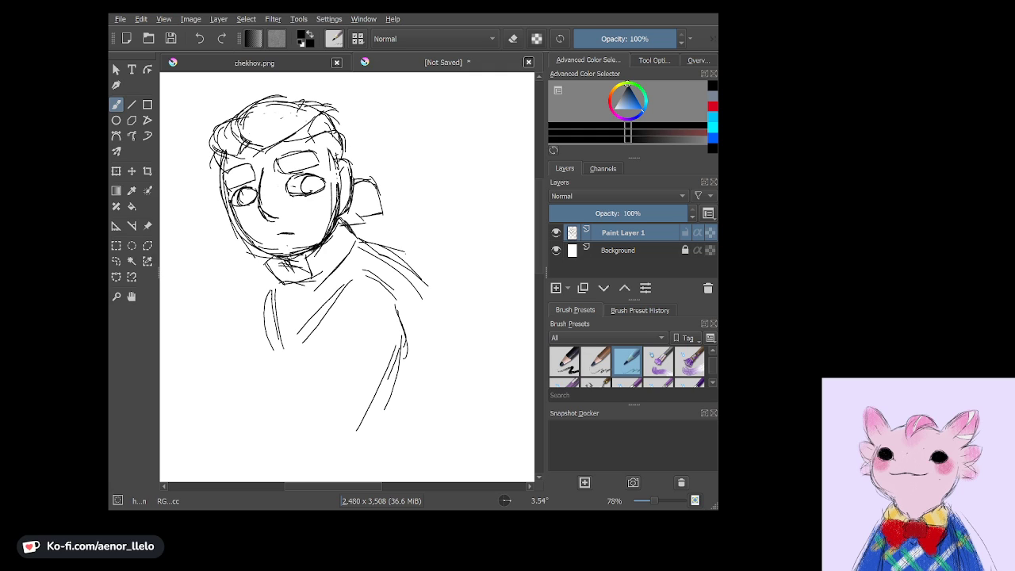
left_click_drag(272, 271, 225, 358)
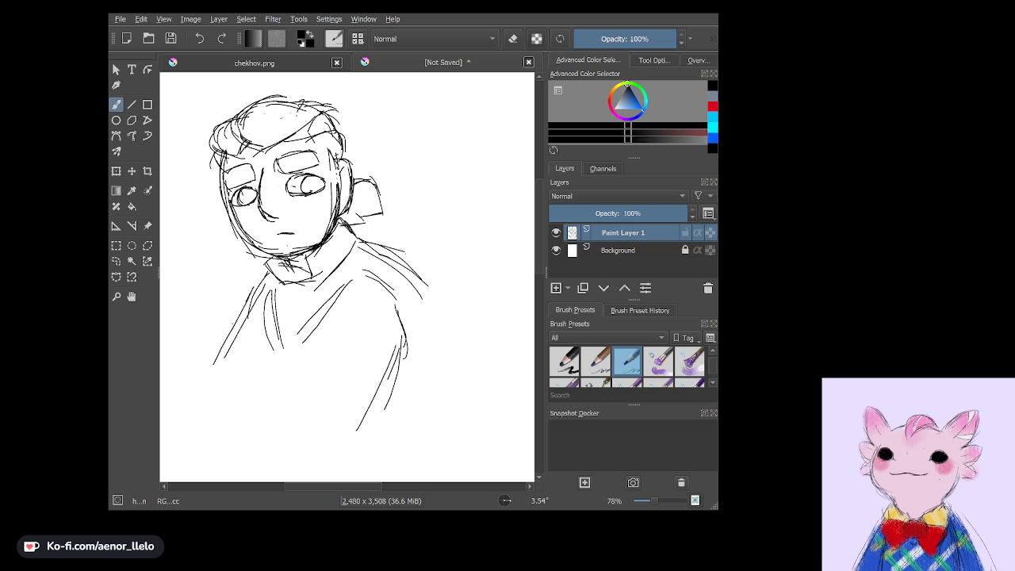
left_click_drag(245, 303, 214, 351)
left_click_drag(333, 277, 361, 203)
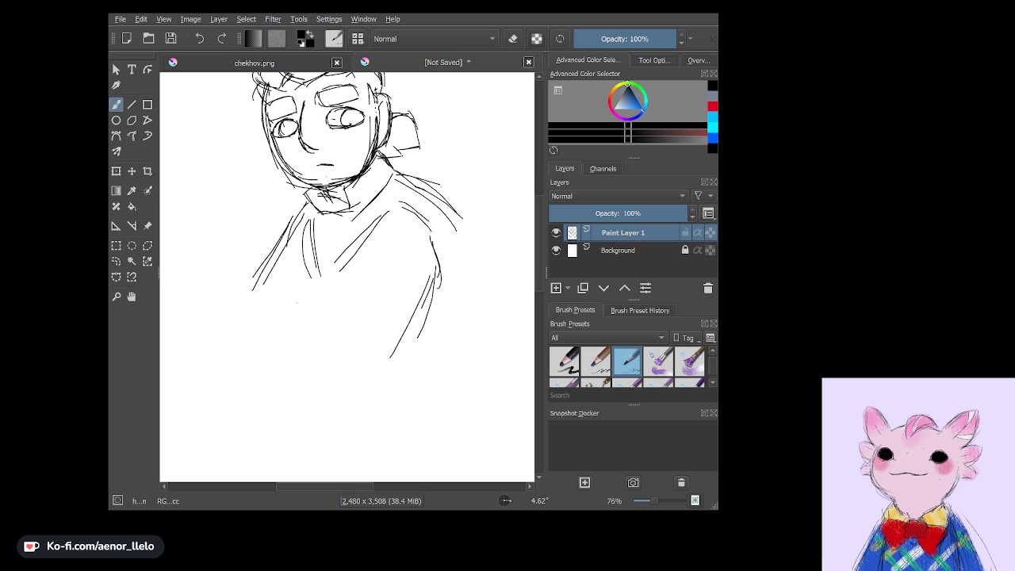
left_click_drag(343, 265, 280, 327)
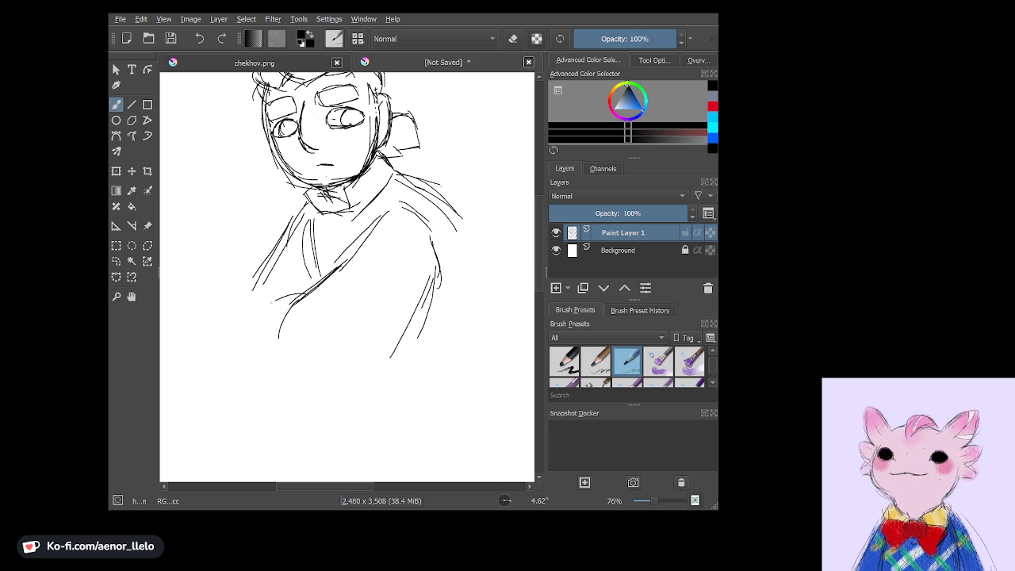
mouse_move(292, 292)
left_mouse_down()
mouse_move(254, 328)
mouse_move(262, 321)
left_mouse_up()
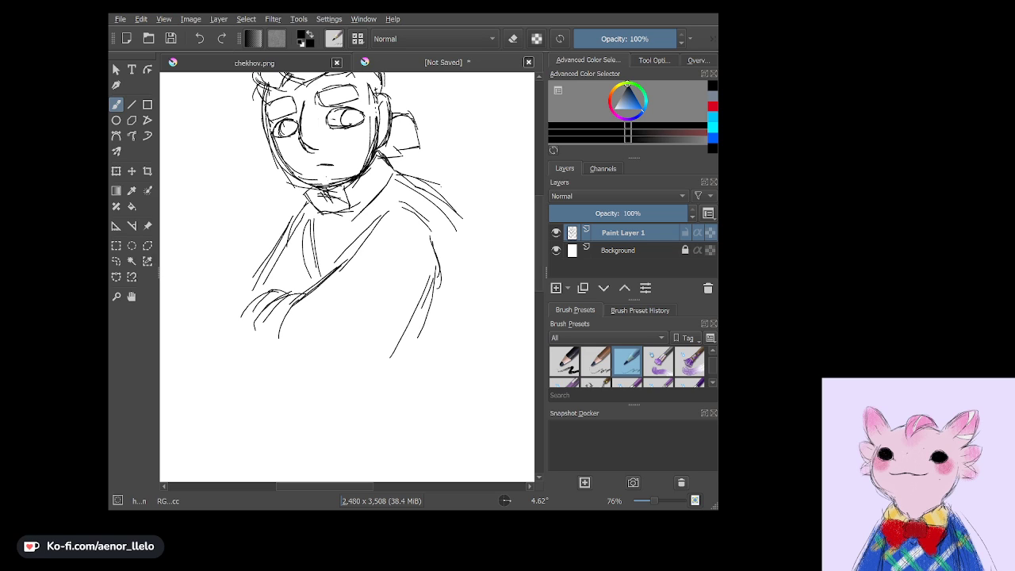
left_click_drag(285, 390, 403, 359)
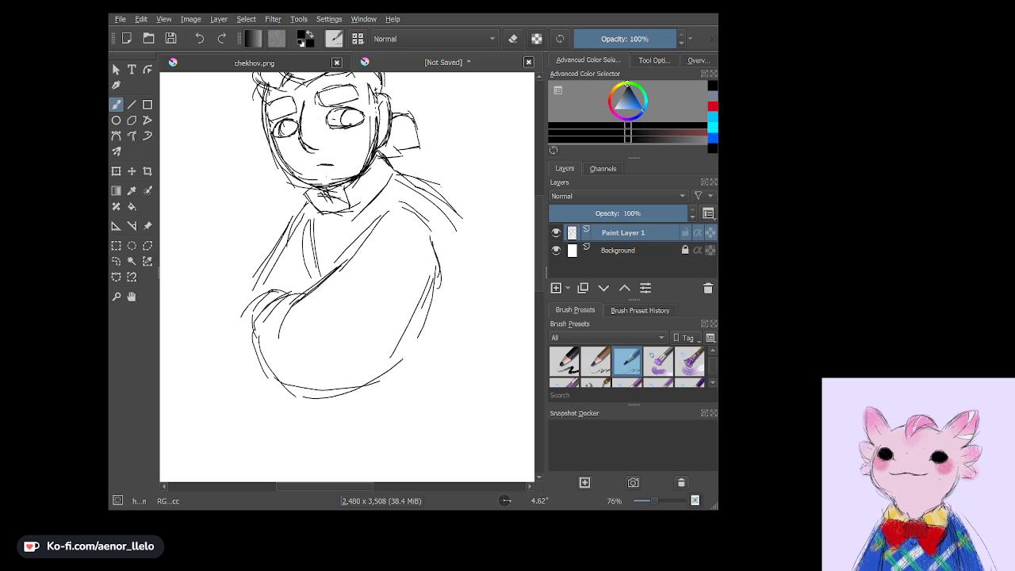
mouse_move(271, 243)
left_mouse_down()
mouse_move(225, 289)
mouse_move(239, 349)
left_mouse_up()
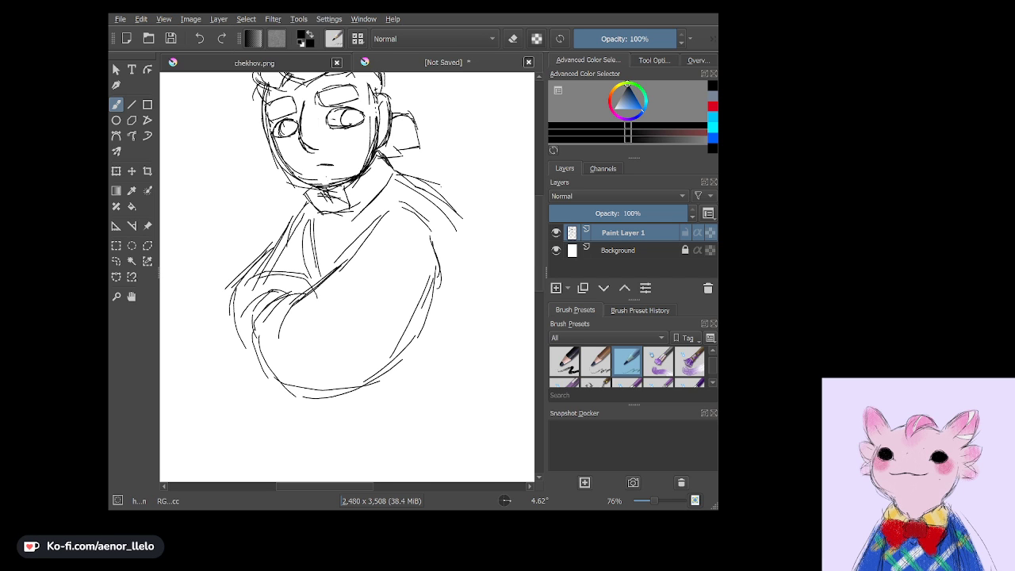
Add lines along the right and lower-right side of the torso.
scroll(347, 278, "down", 1)
scroll(347, 278, "down", 1)
scroll(347, 278, "down", 1)
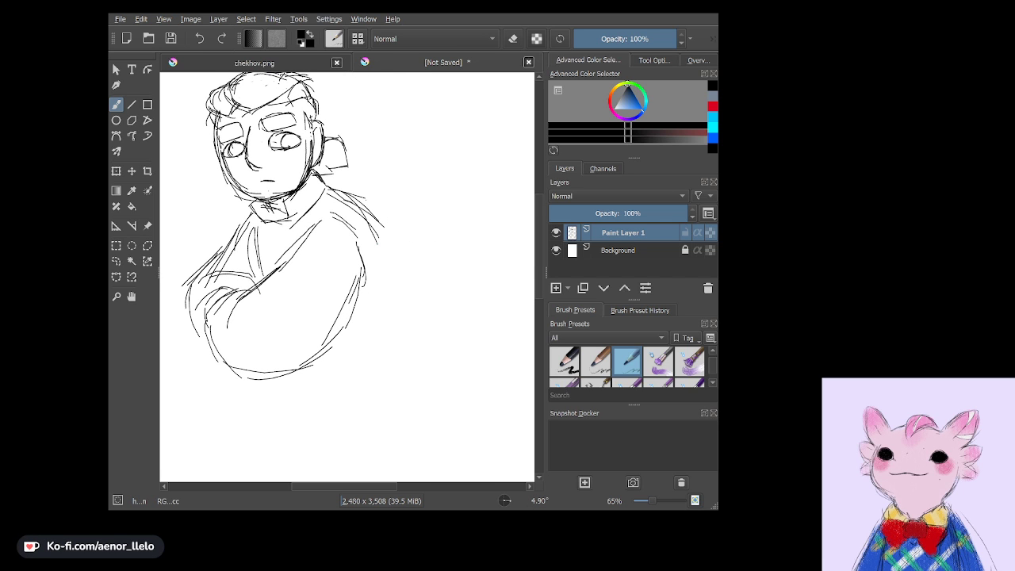
mouse_move(371, 234)
left_mouse_down()
mouse_move(389, 292)
mouse_move(351, 336)
left_mouse_up()
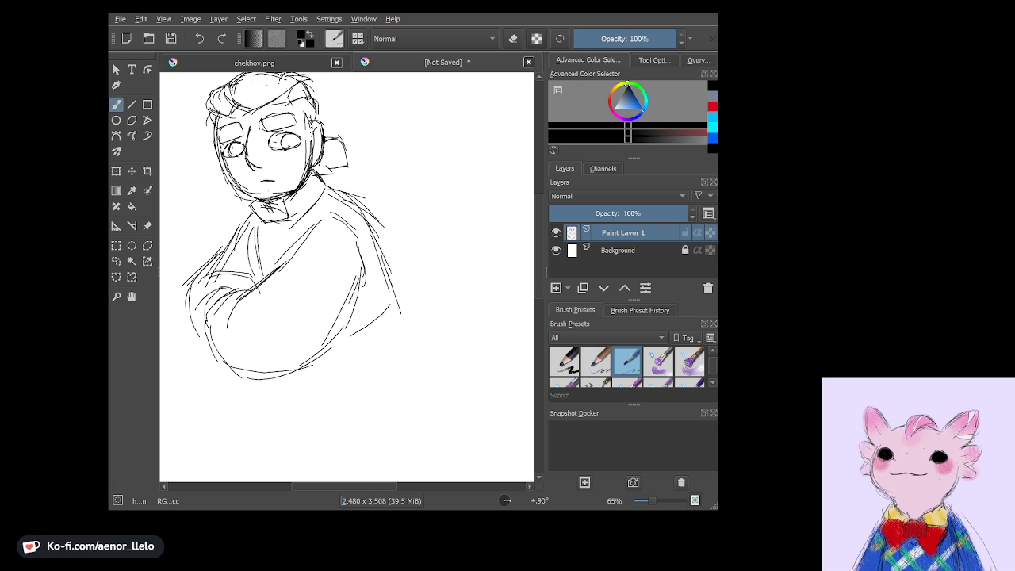
left_click_drag(387, 297, 316, 371)
left_click_drag(374, 339, 328, 367)
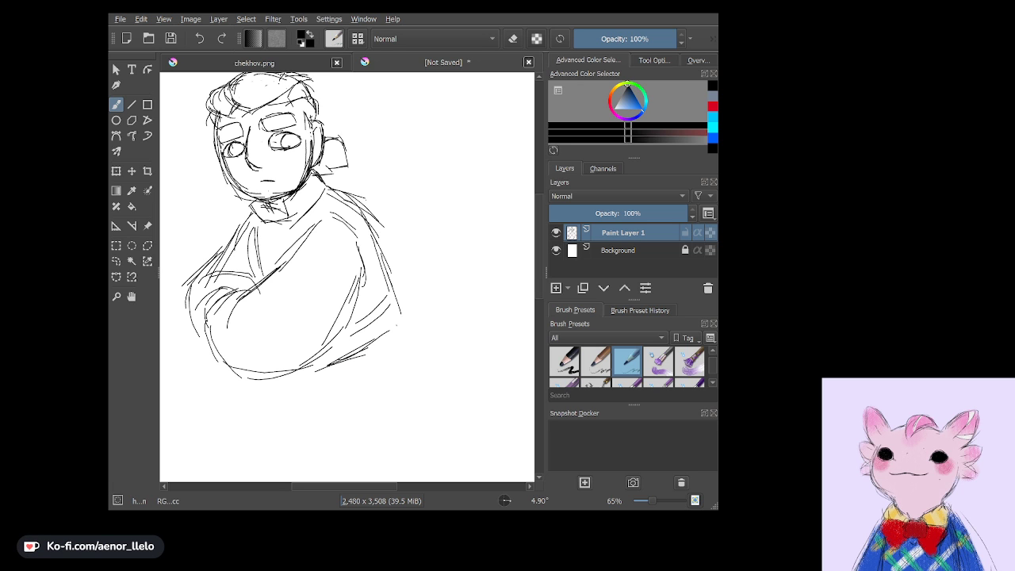
Add short strokes to the crossed left arm and pan to see the whole sketch.
scroll(347, 278, "up", 1)
scroll(347, 278, "up", 1)
scroll(347, 278, "up", 1)
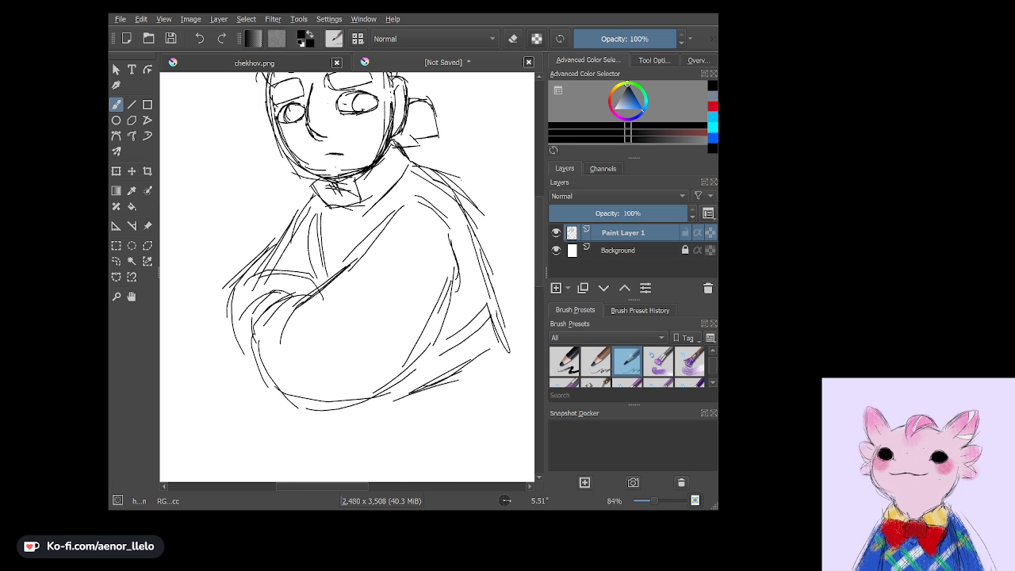
mouse_move(238, 285)
left_mouse_down()
mouse_move(253, 327)
mouse_move(265, 298)
mouse_move(271, 316)
left_mouse_up()
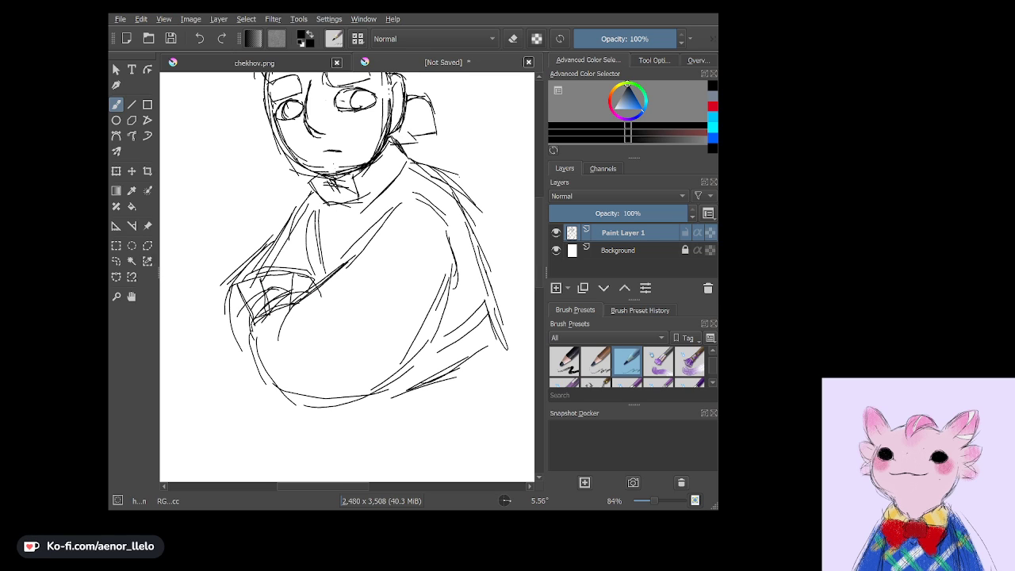
scroll(347, 278, "down", 2)
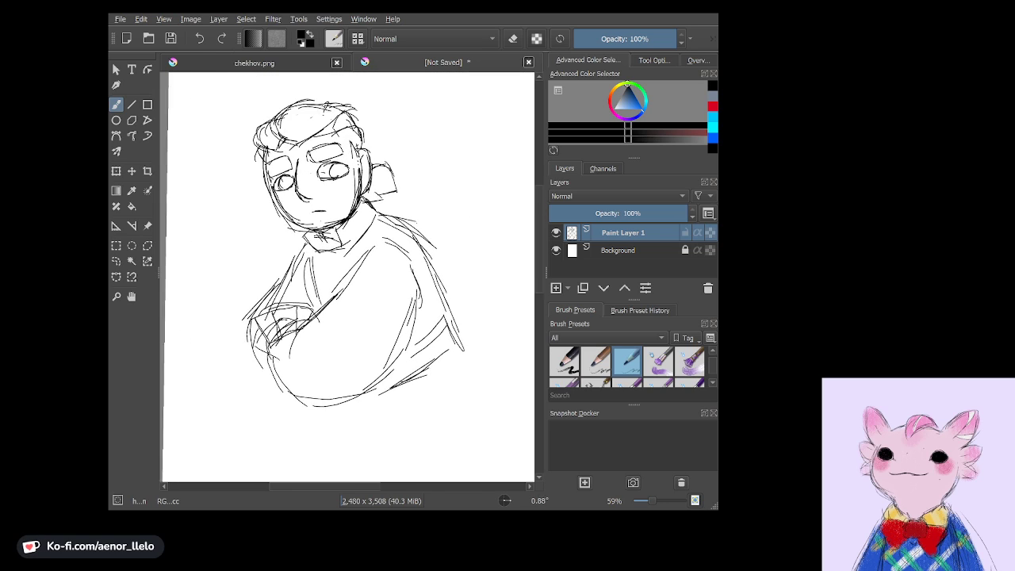
left_click_drag(347, 277, 337, 266)
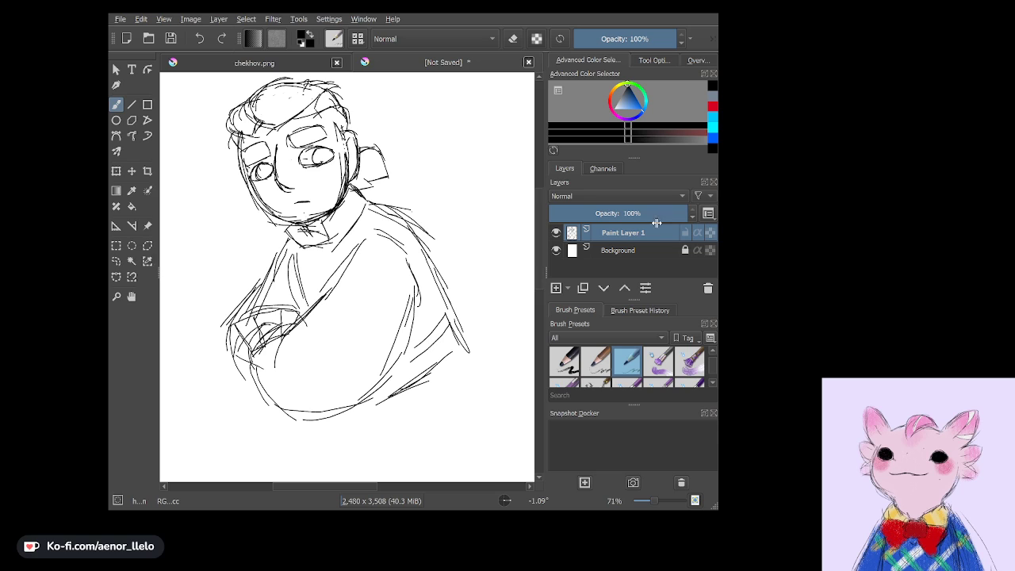
Add a new paint layer above Background and paint the right iris green.
left_click(570, 247)
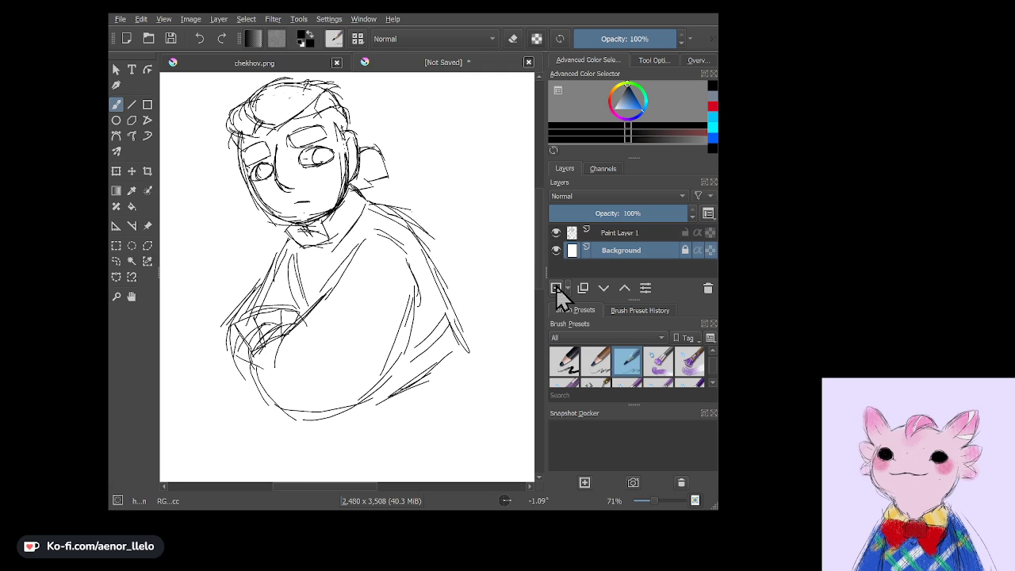
left_click(556, 289)
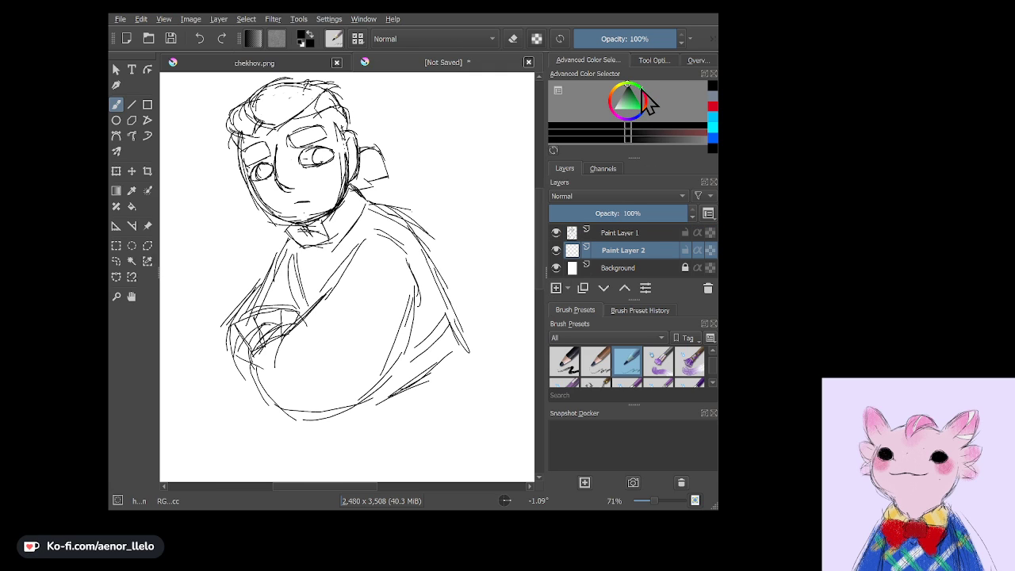
left_click(632, 97)
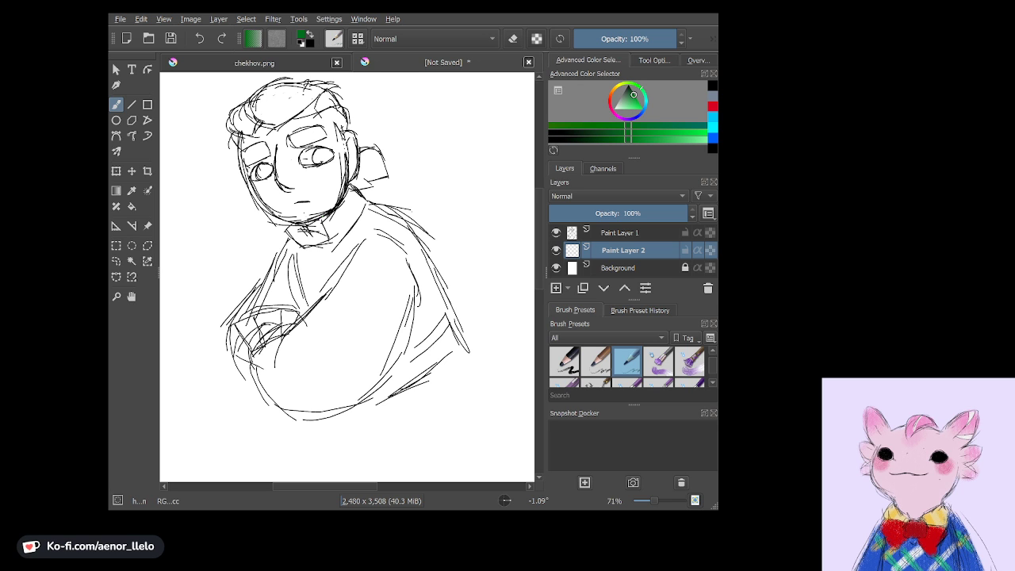
scroll(262, 127, "up", 2)
scroll(262, 126, "up", 2)
scroll(263, 127, "up", 1)
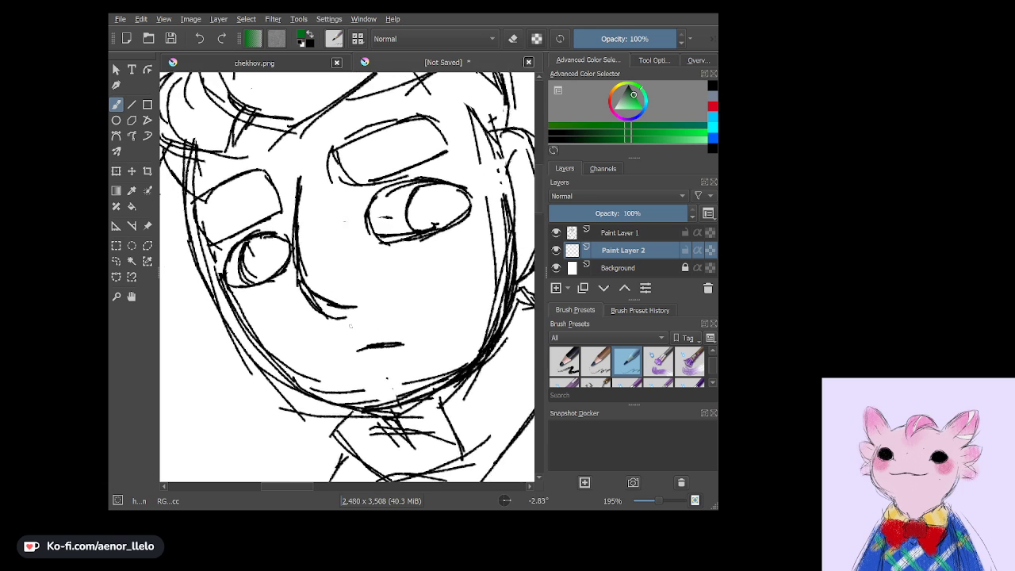
scroll(262, 126, "up", 2)
scroll(475, 246, "up", 2)
mouse_move(460, 181)
left_mouse_down()
mouse_move(456, 207)
mouse_move(476, 182)
mouse_move(464, 218)
mouse_move(505, 194)
mouse_move(443, 184)
left_mouse_up()
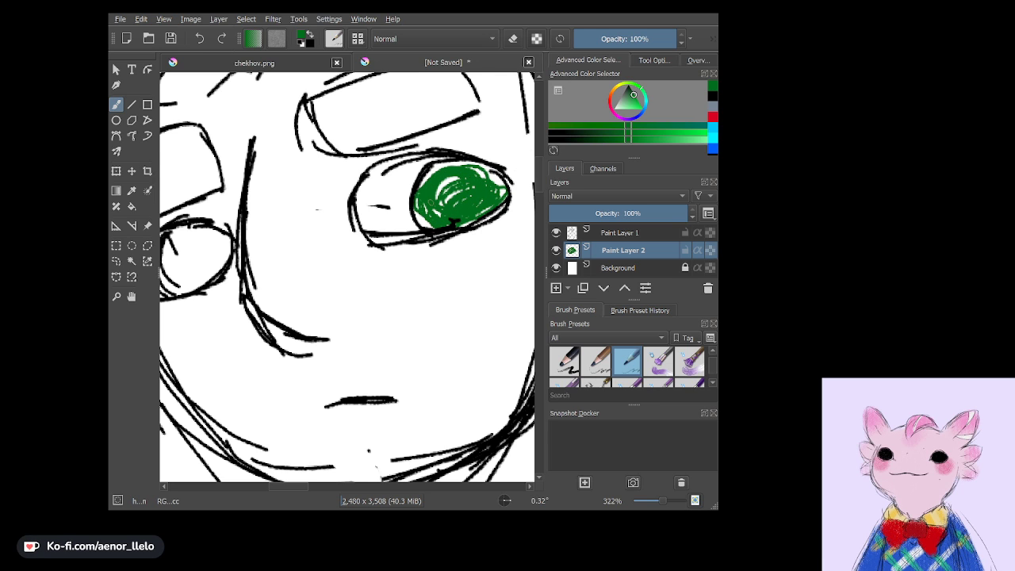
Fill the left iris green and patch the gaps in both irises.
scroll(347, 277, "down", 3)
mouse_move(303, 233)
left_mouse_down()
mouse_move(309, 256)
mouse_move(321, 254)
mouse_move(305, 270)
mouse_move(329, 238)
mouse_move(311, 256)
mouse_move(325, 222)
left_mouse_up()
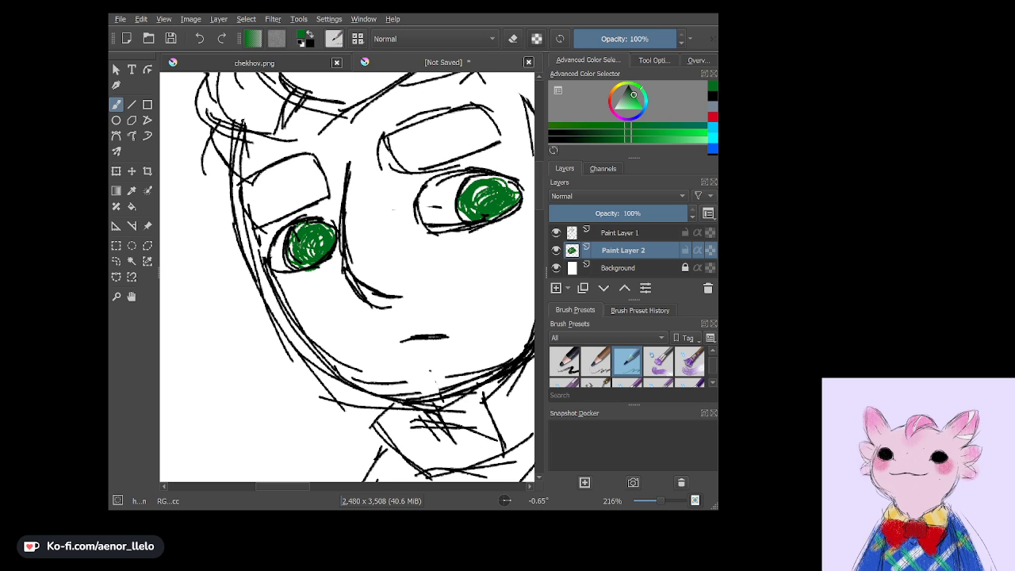
scroll(393, 210, "up", 2)
scroll(299, 220, "up", 1)
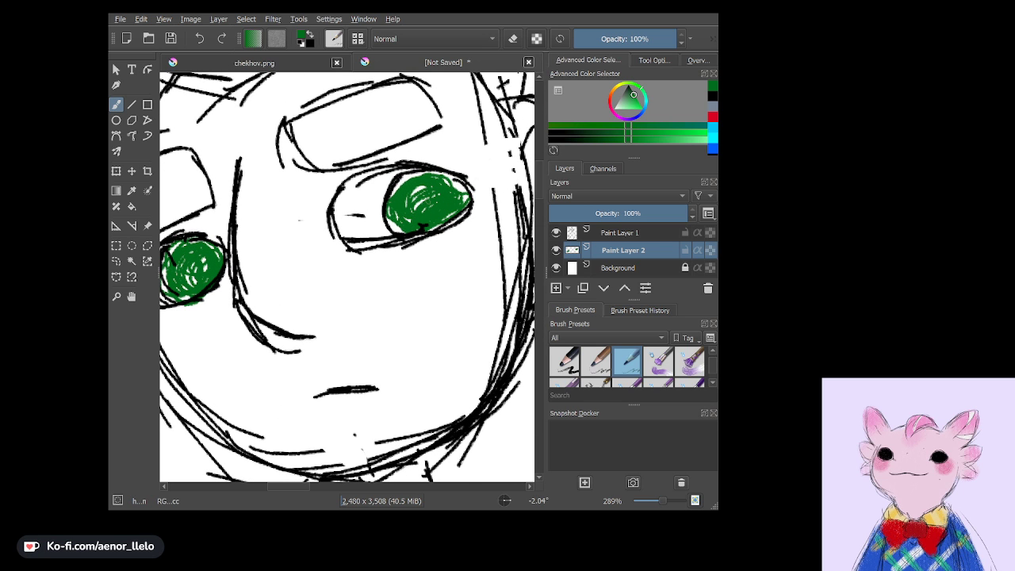
mouse_move(396, 207)
left_mouse_down()
mouse_move(397, 228)
mouse_move(452, 186)
mouse_move(442, 201)
left_mouse_up()
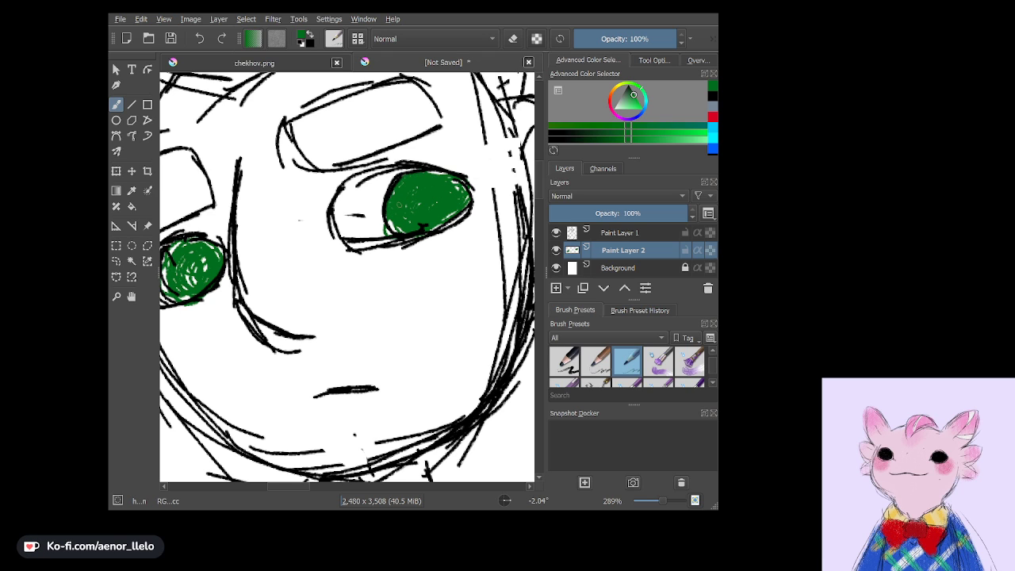
scroll(347, 278, "down", 2)
scroll(347, 278, "down", 1)
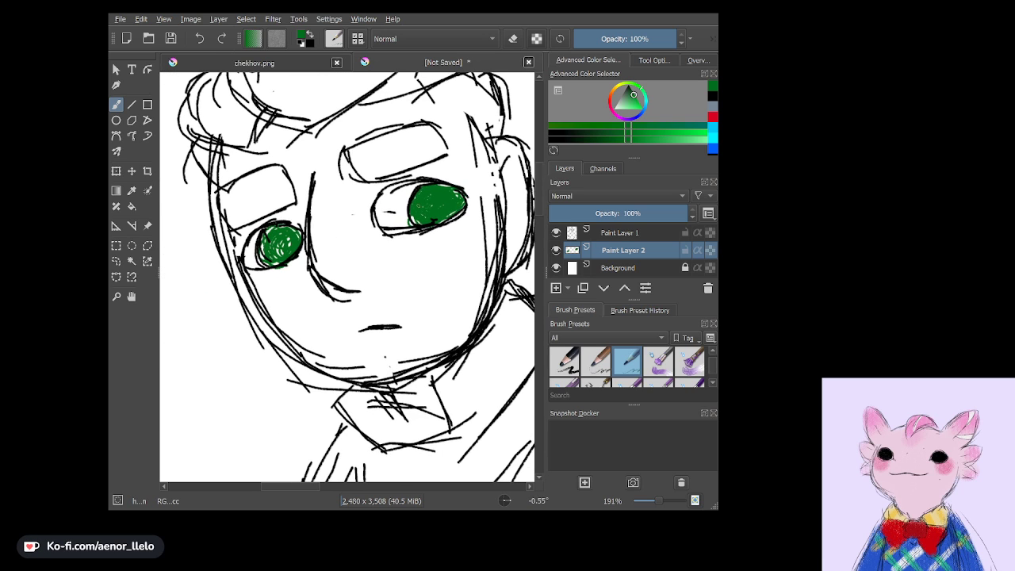
scroll(283, 269, "up", 2)
scroll(283, 269, "up", 2)
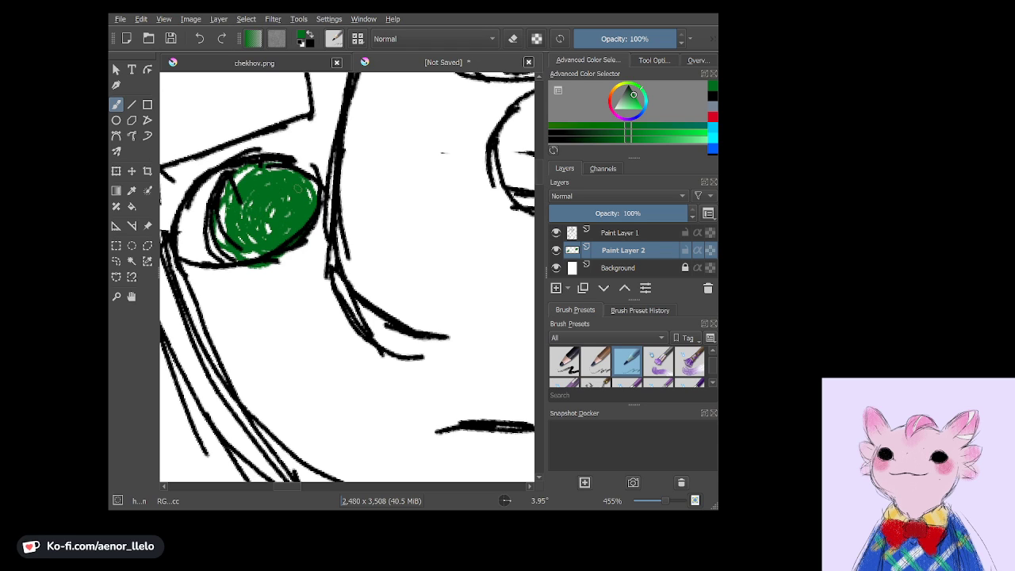
mouse_move(298, 189)
left_mouse_down()
mouse_move(222, 232)
mouse_move(233, 242)
left_mouse_up()
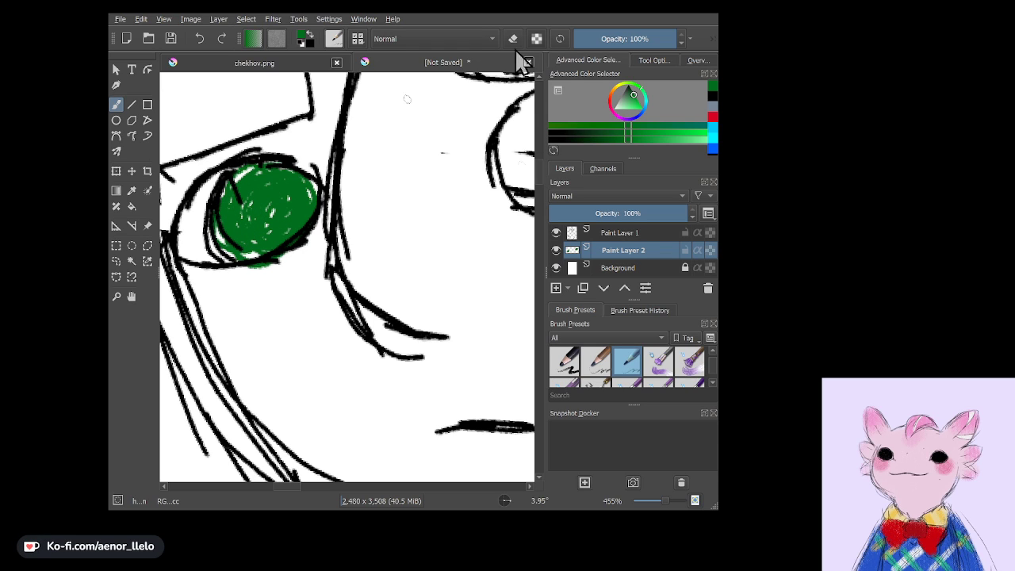
Switch to black and paint a pupil in the left eye.
left_click(552, 135)
scroll(285, 159, "up", 2)
scroll(283, 344, "up", 1)
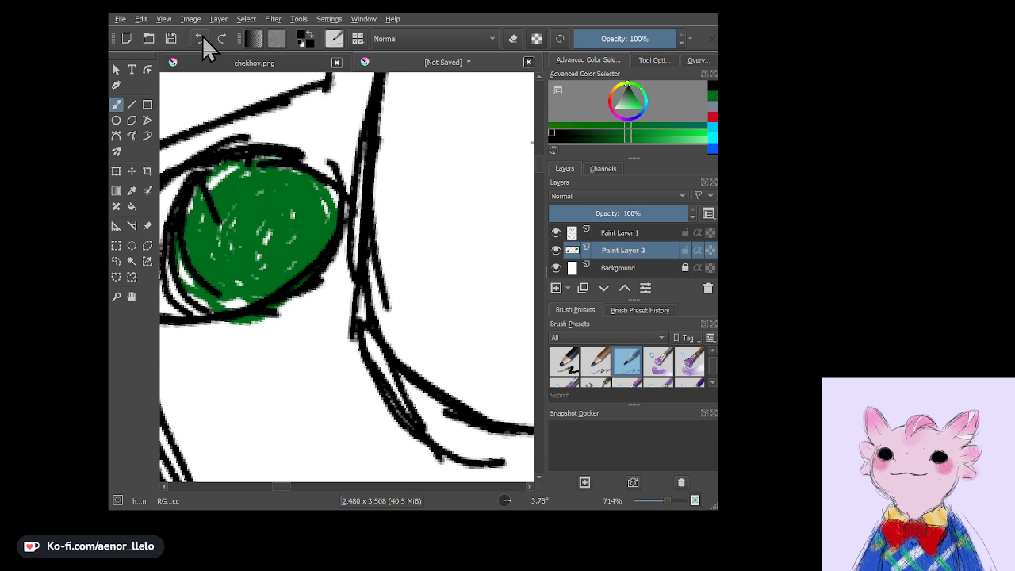
mouse_move(279, 205)
left_mouse_down()
mouse_move(238, 252)
mouse_move(278, 238)
mouse_move(246, 267)
mouse_move(266, 210)
mouse_move(248, 238)
left_mouse_up()
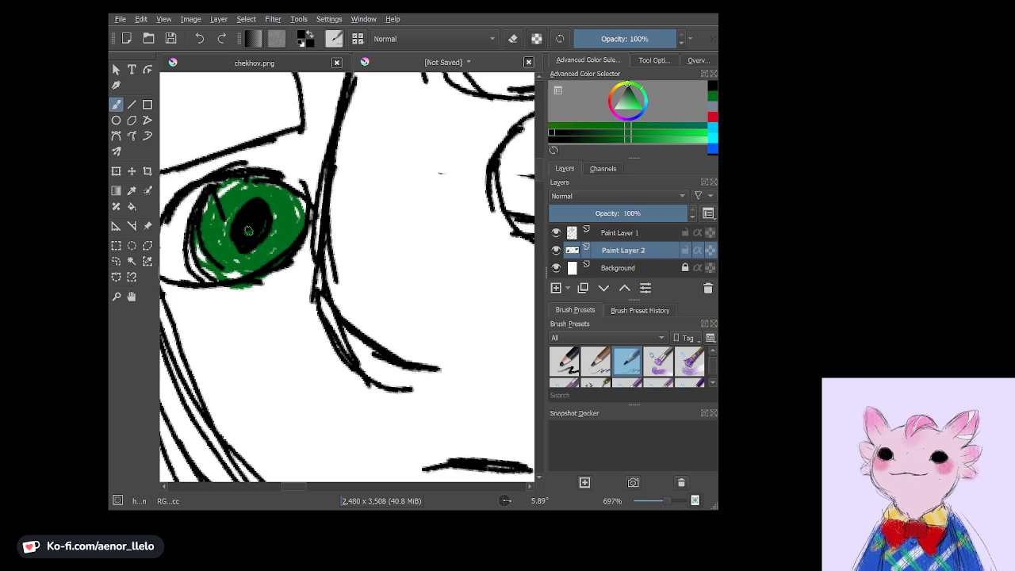
scroll(249, 230, "down", 2)
Paint and enlarge a black pupil inside the right iris.
left_click_drag(397, 238, 333, 238)
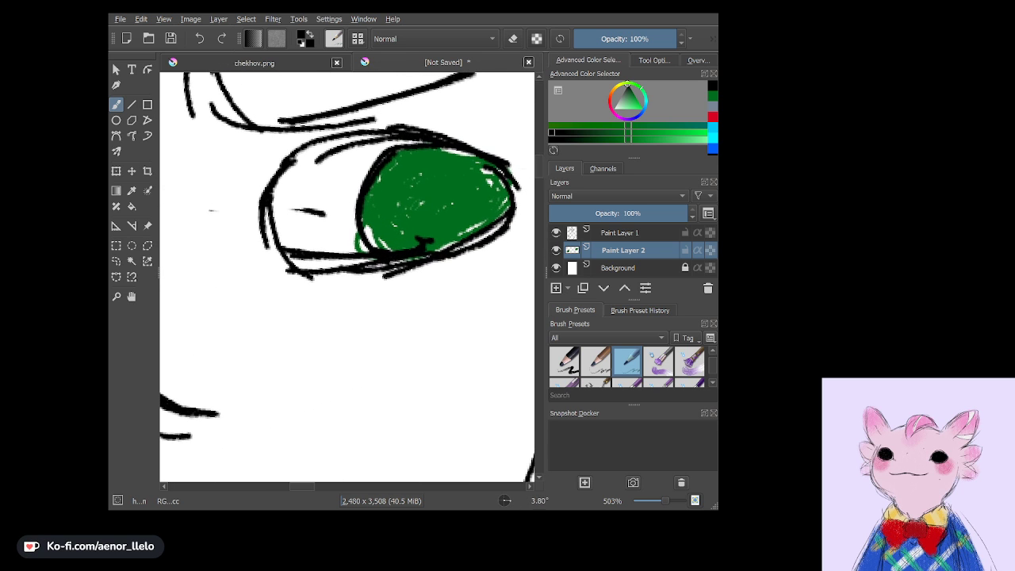
mouse_move(445, 182)
left_mouse_down()
mouse_move(424, 218)
mouse_move(446, 199)
mouse_move(433, 207)
mouse_move(426, 170)
mouse_move(464, 218)
mouse_move(406, 202)
left_mouse_up()
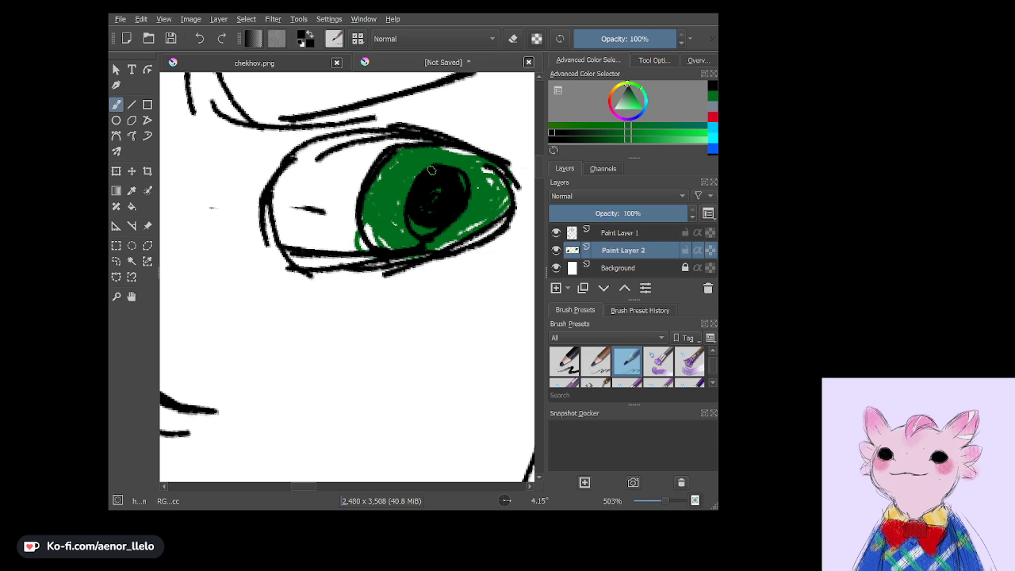
left_click_drag(476, 179, 420, 231)
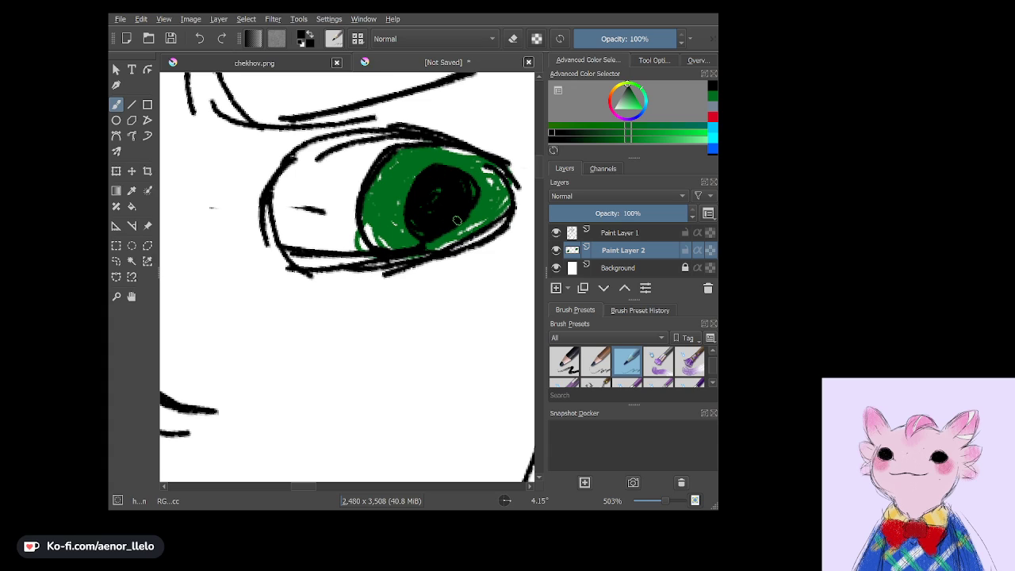
scroll(457, 220, "down", 4)
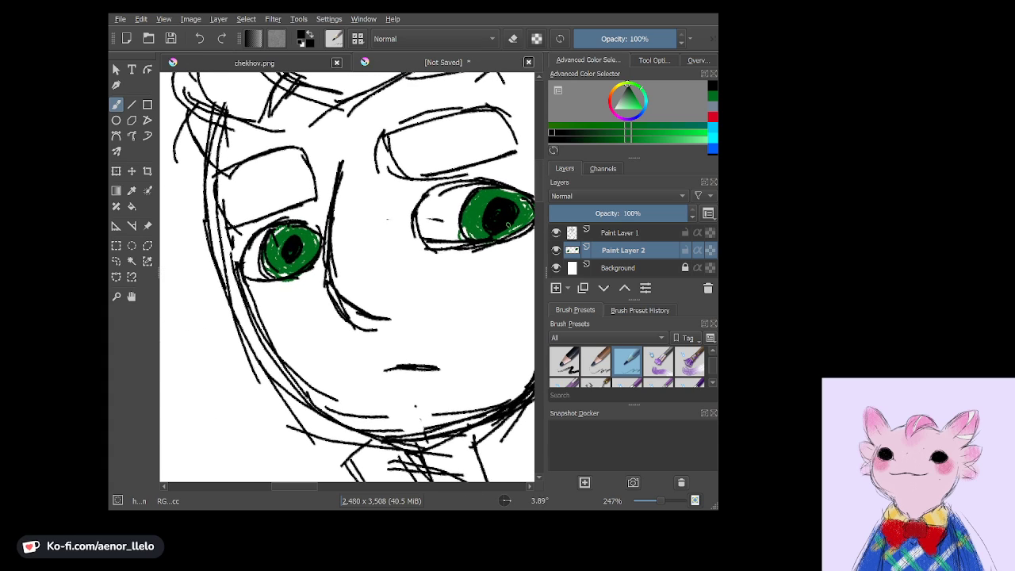
left_click_drag(508, 226, 505, 235)
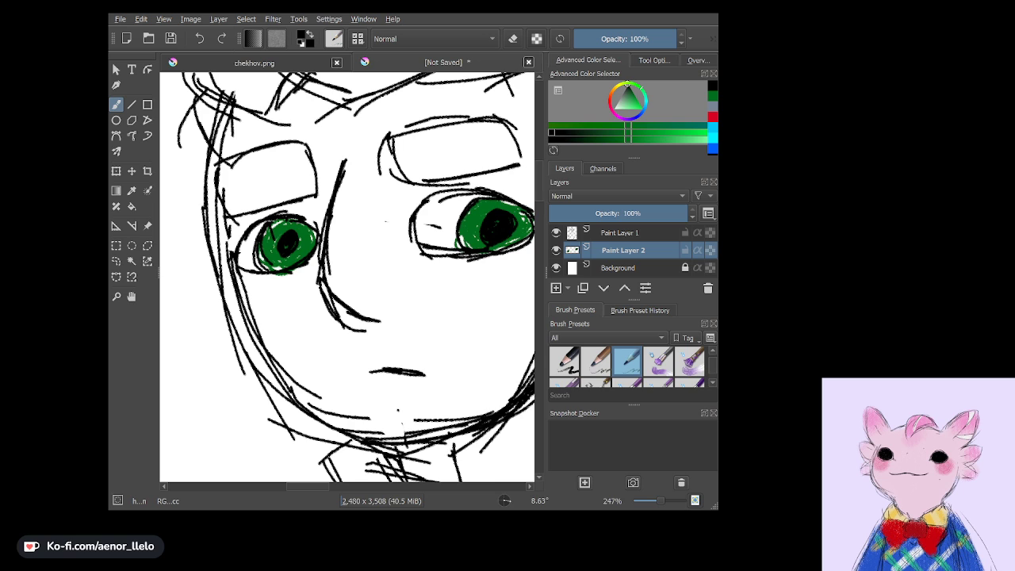
Rework the left eye's pupil, undoing one stroke and making it darker and larger.
scroll(285, 246, "up", 2)
scroll(286, 246, "up", 2)
scroll(285, 245, "up", 2)
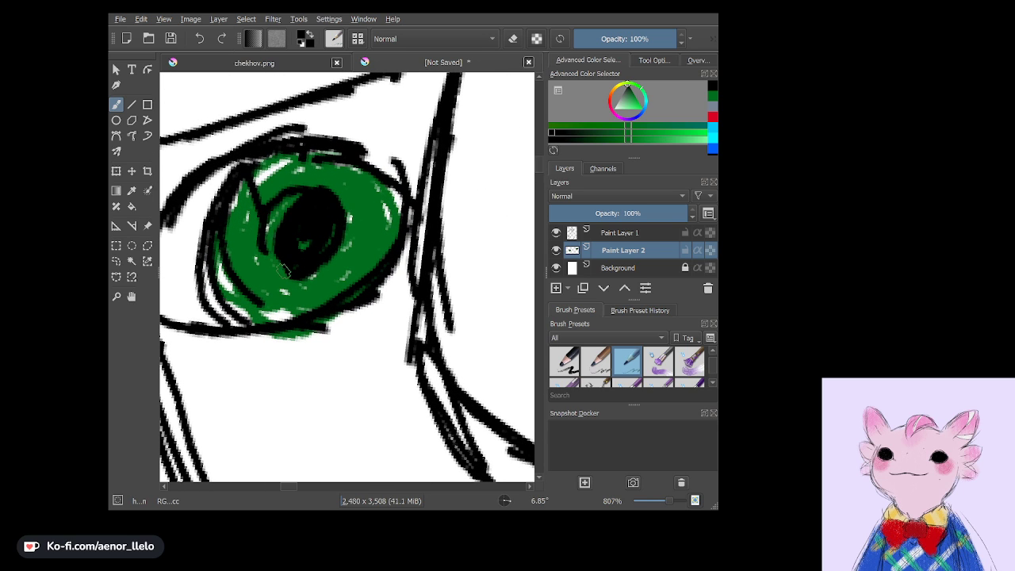
mouse_move(283, 270)
left_mouse_down()
mouse_move(349, 238)
mouse_move(326, 264)
left_mouse_up()
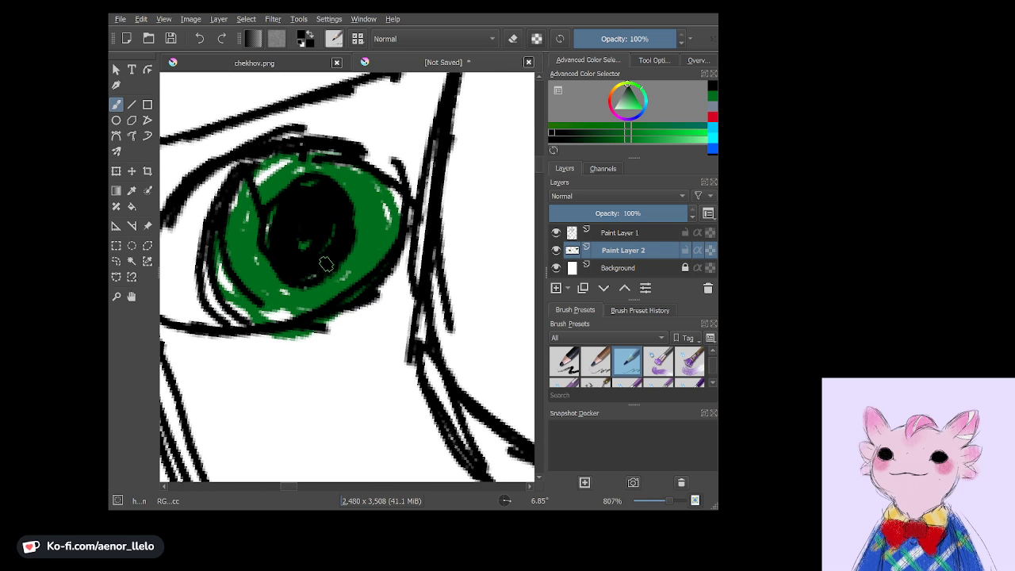
scroll(317, 254, "down", 1)
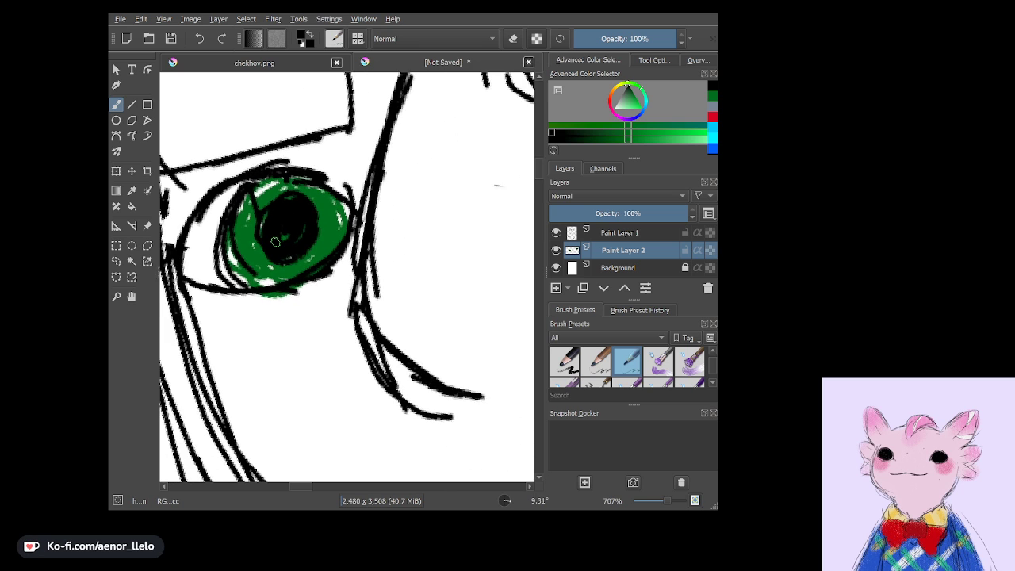
scroll(275, 242, "down", 2)
scroll(273, 244, "down", 2)
scroll(270, 248, "down", 1)
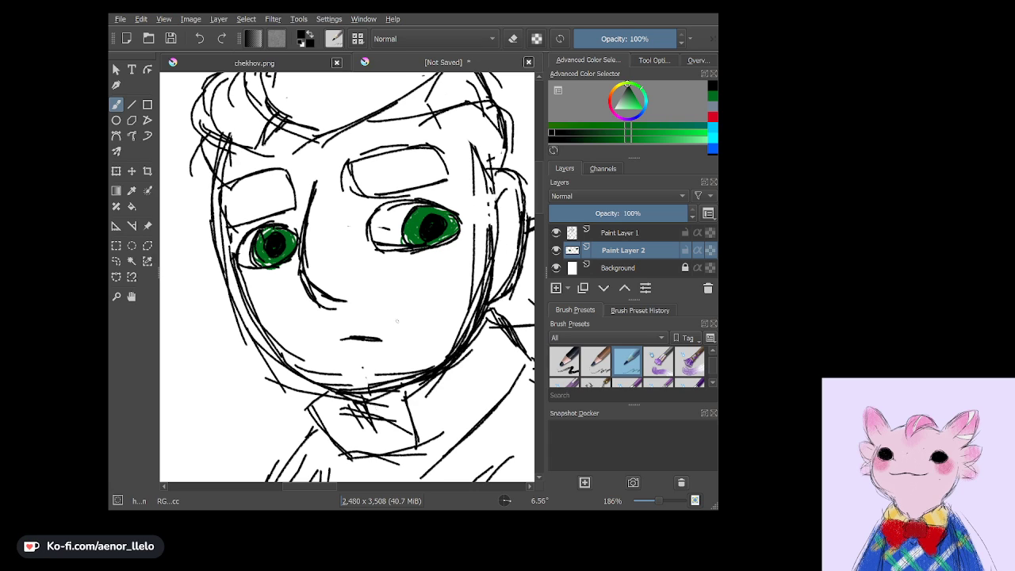
left_click(201, 38)
scroll(347, 277, "up", 3)
scroll(278, 230, "up", 2)
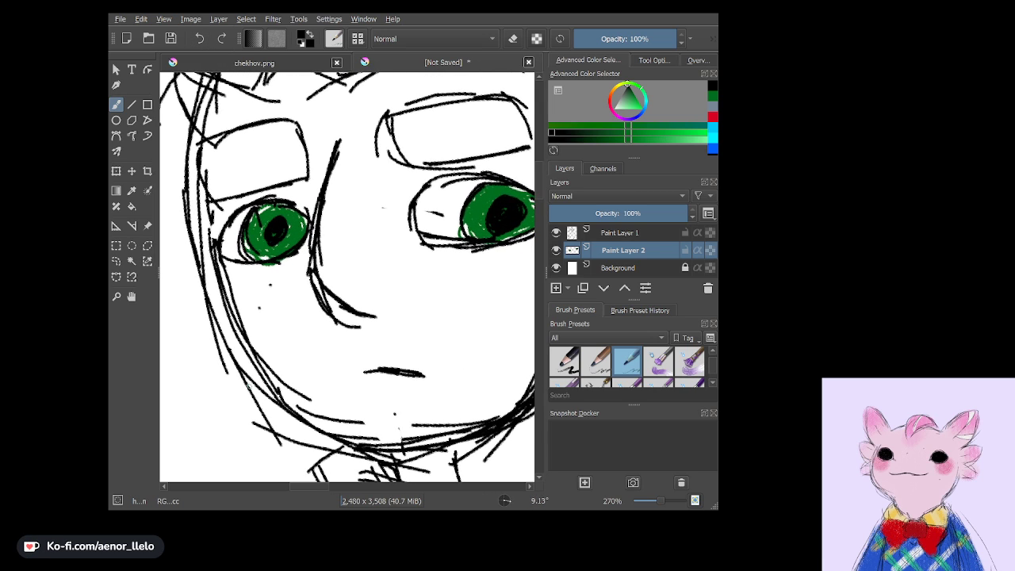
scroll(277, 229, "up", 2)
scroll(278, 230, "up", 2)
scroll(278, 230, "up", 2)
mouse_move(333, 218)
left_mouse_down()
mouse_move(339, 236)
mouse_move(293, 286)
left_mouse_up()
mouse_move(326, 237)
left_mouse_down()
mouse_move(309, 228)
mouse_move(339, 253)
left_mouse_up()
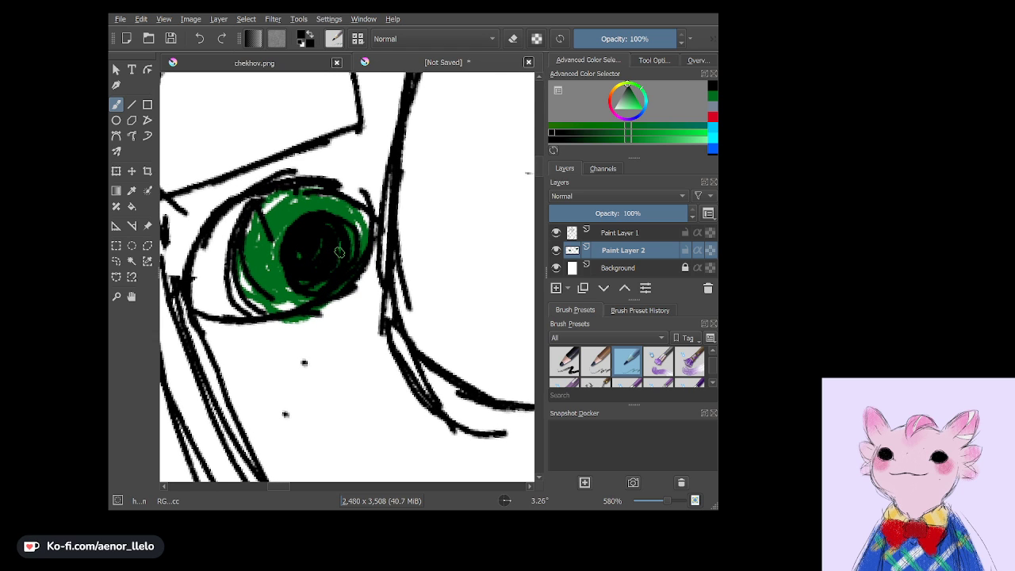
Enlarge and round the right eye's black pupil.
scroll(317, 249, "down", 5)
scroll(301, 241, "down", 1)
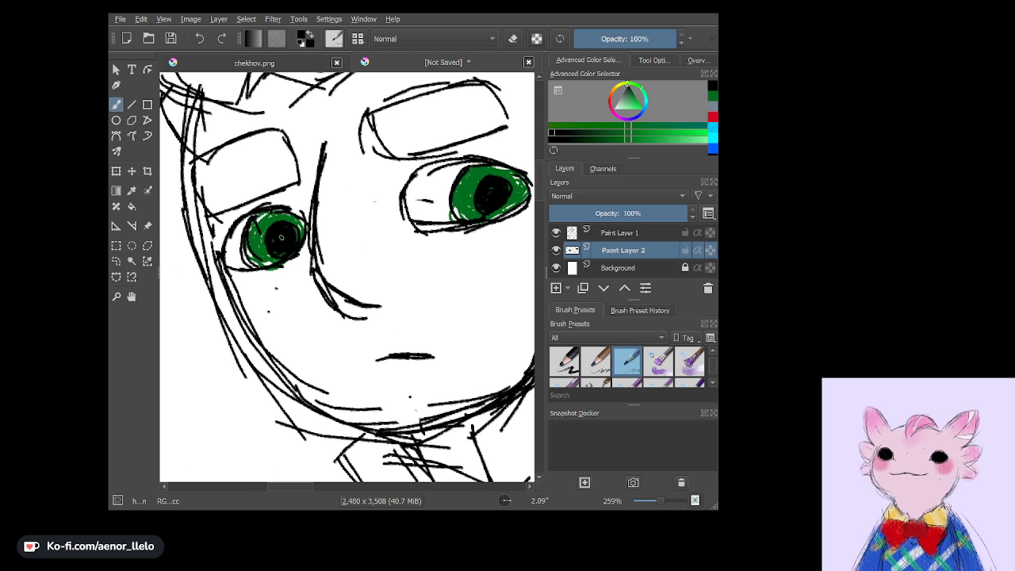
scroll(285, 238, "down", 1)
scroll(347, 278, "up", 2)
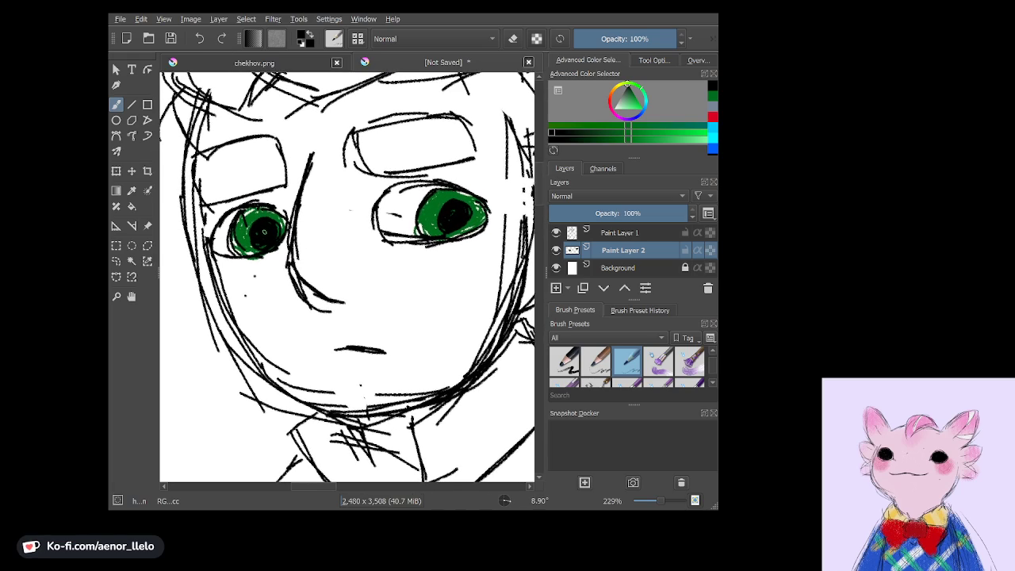
scroll(444, 214, "up", 3)
scroll(396, 210, "up", 1)
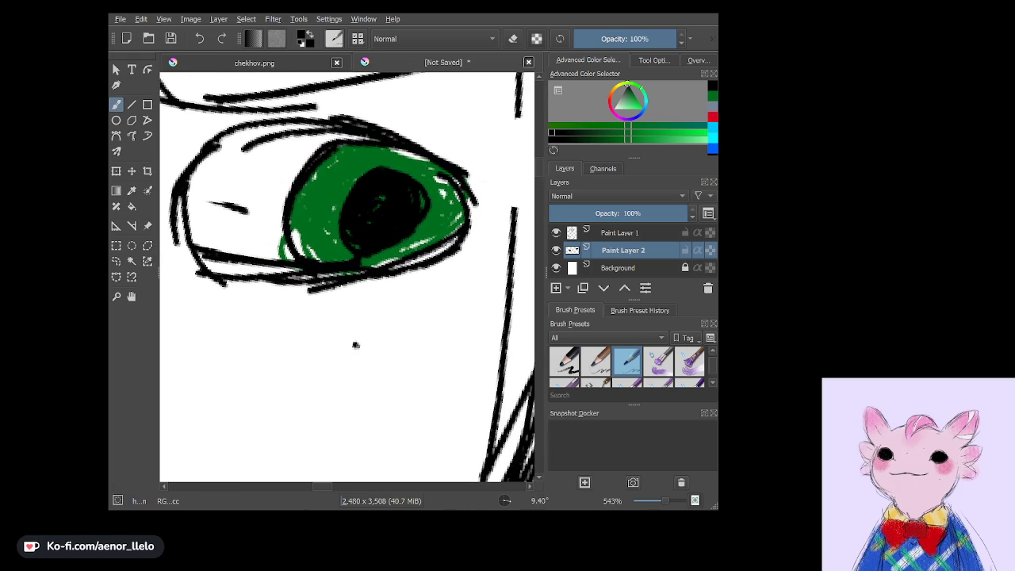
left_click_drag(370, 211, 373, 232)
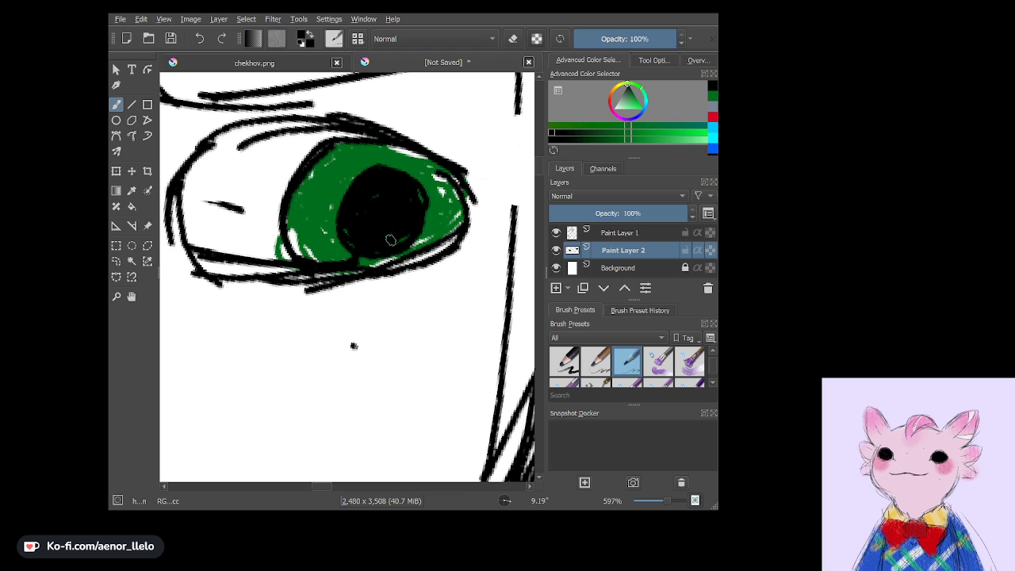
scroll(378, 207, "down", 3)
scroll(389, 218, "down", 2)
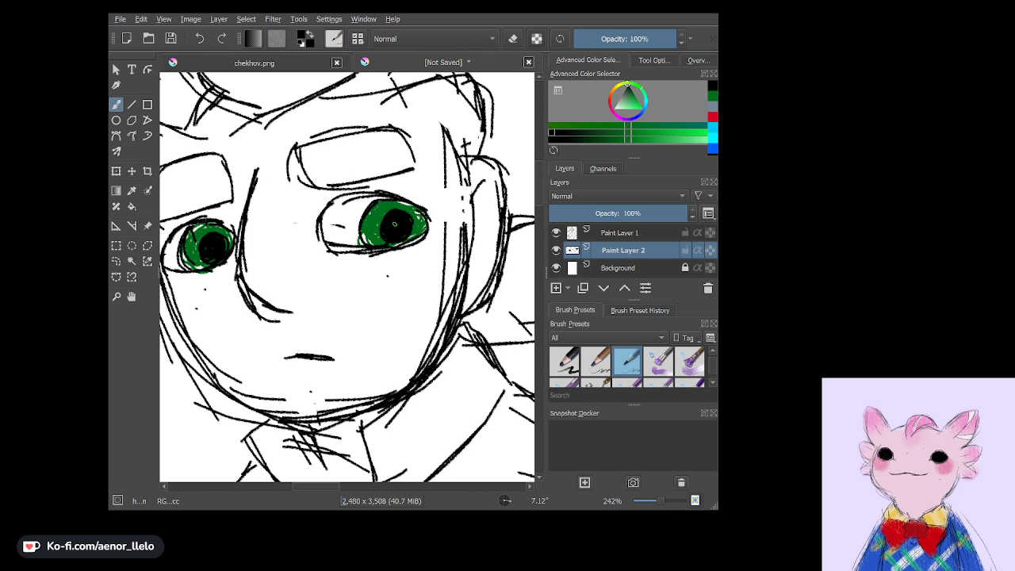
Switch to white and paint a highlight dot in the right iris.
scroll(348, 278, "down", 3)
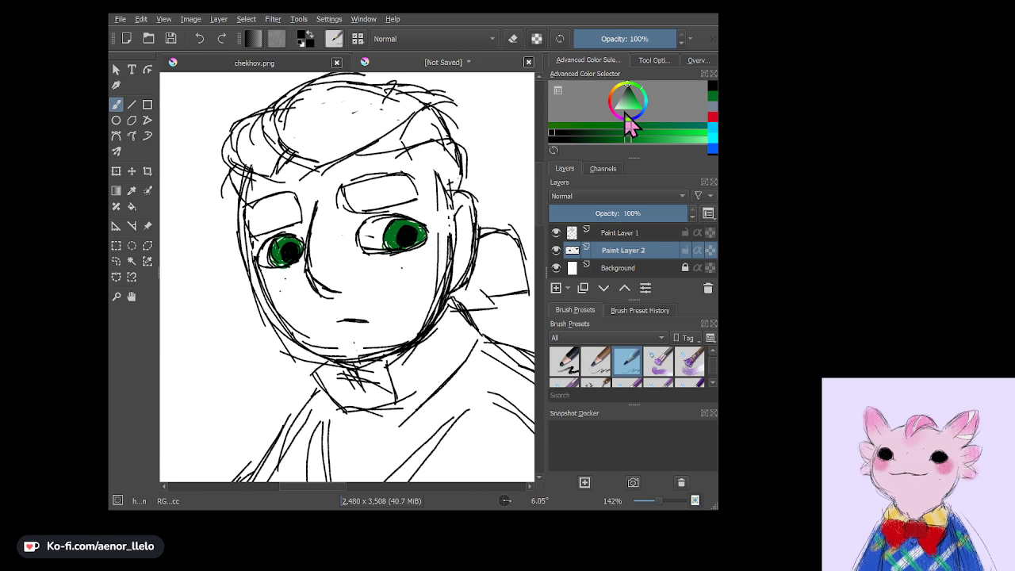
left_click_drag(622, 115, 596, 133)
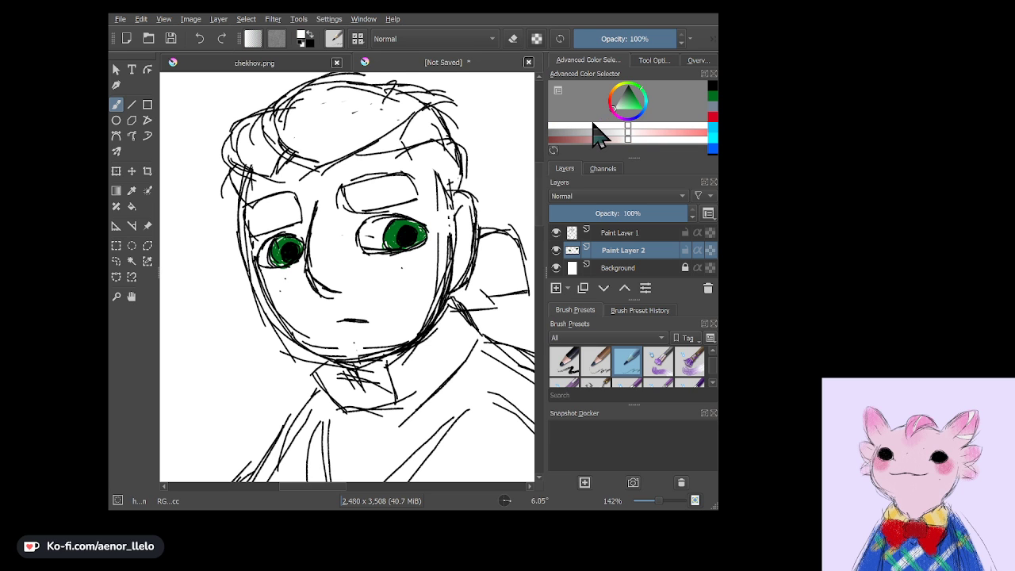
scroll(405, 238, "up", 1)
scroll(404, 238, "up", 1)
scroll(404, 238, "up", 3)
scroll(405, 238, "up", 2)
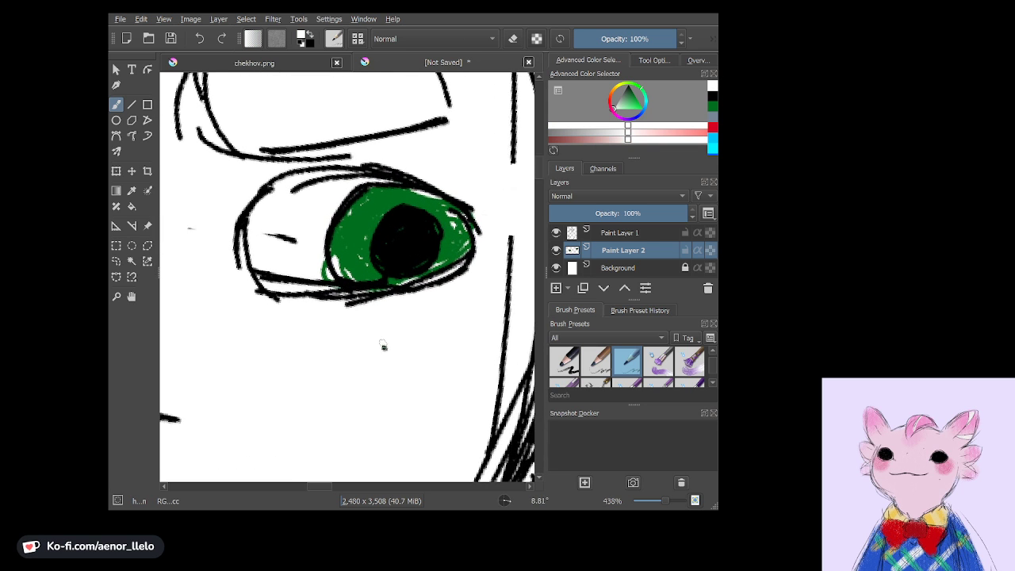
scroll(383, 347, "up", 1)
left_click_drag(366, 216, 378, 228)
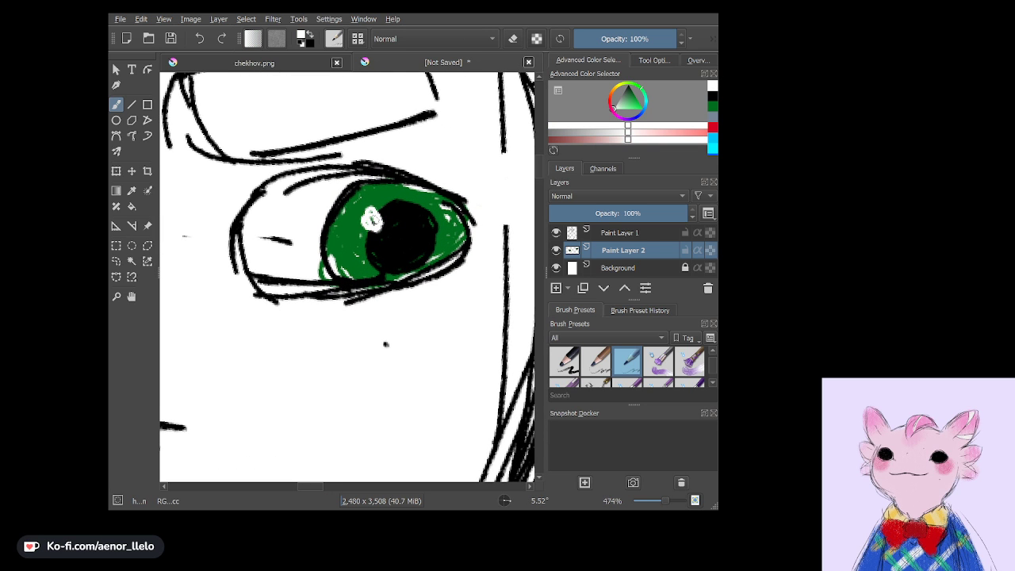
Paint a matching white highlight dot in the left iris.
scroll(386, 344, "down", 4)
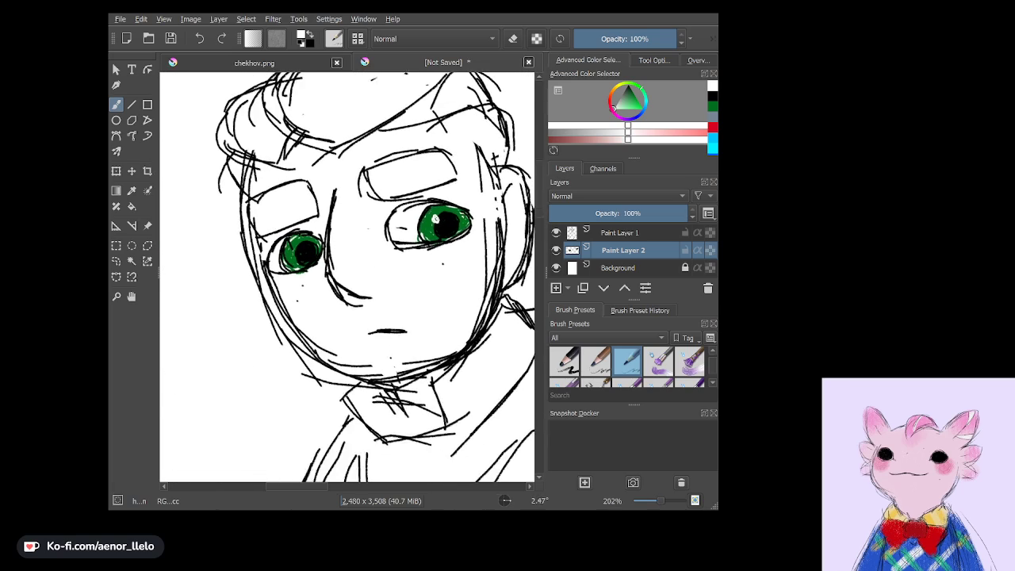
scroll(388, 238, "up", 1)
scroll(388, 238, "up", 1)
scroll(388, 238, "up", 1)
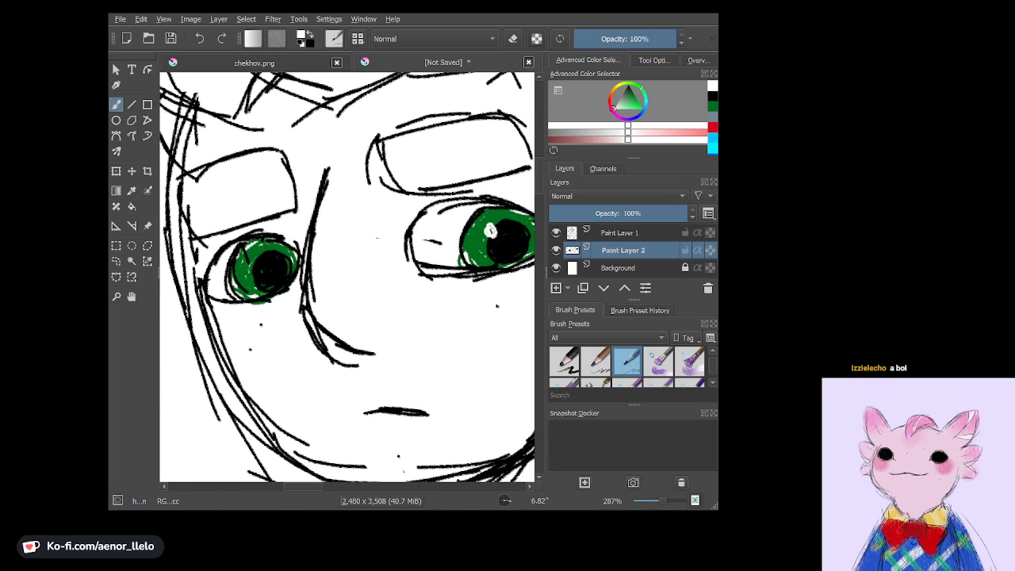
left_click_drag(261, 260, 253, 266)
scroll(261, 262, "down", 1)
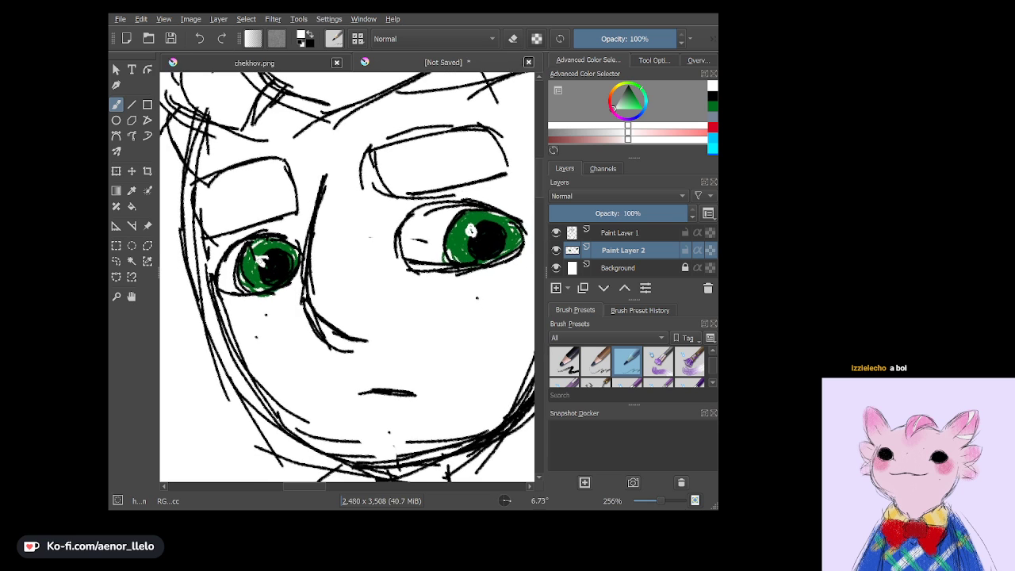
scroll(347, 277, "down", 2)
scroll(347, 277, "down", 2)
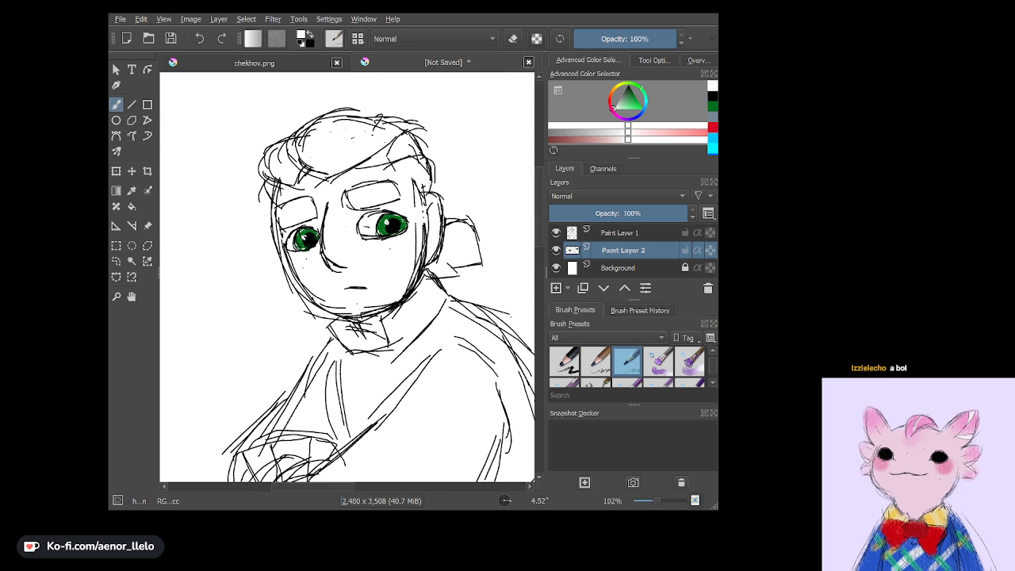
Merge Paint Layer 1 down into Paint Layer 2 and nudge the sketch slightly left.
left_click(614, 231)
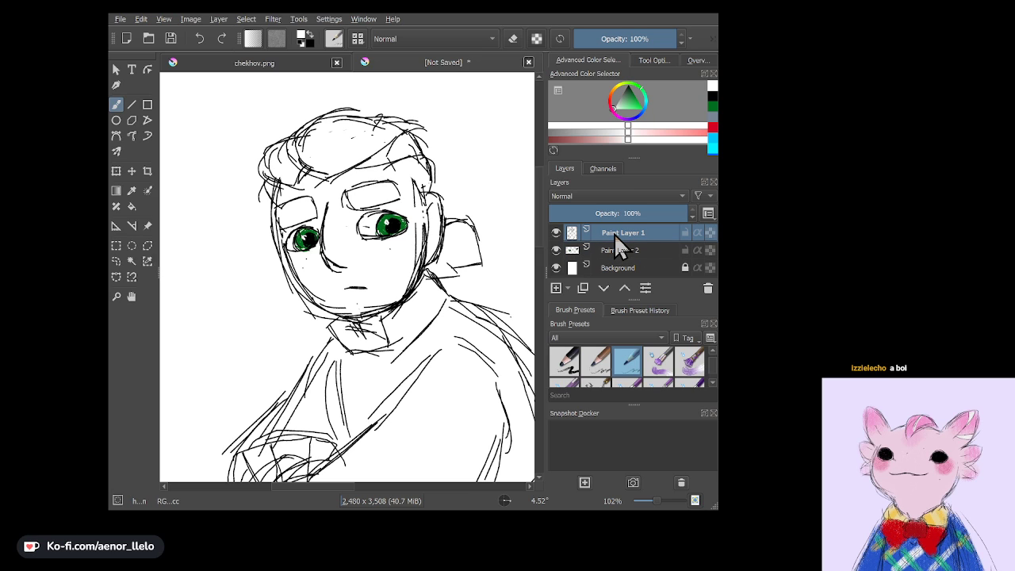
key("ctrl+e")
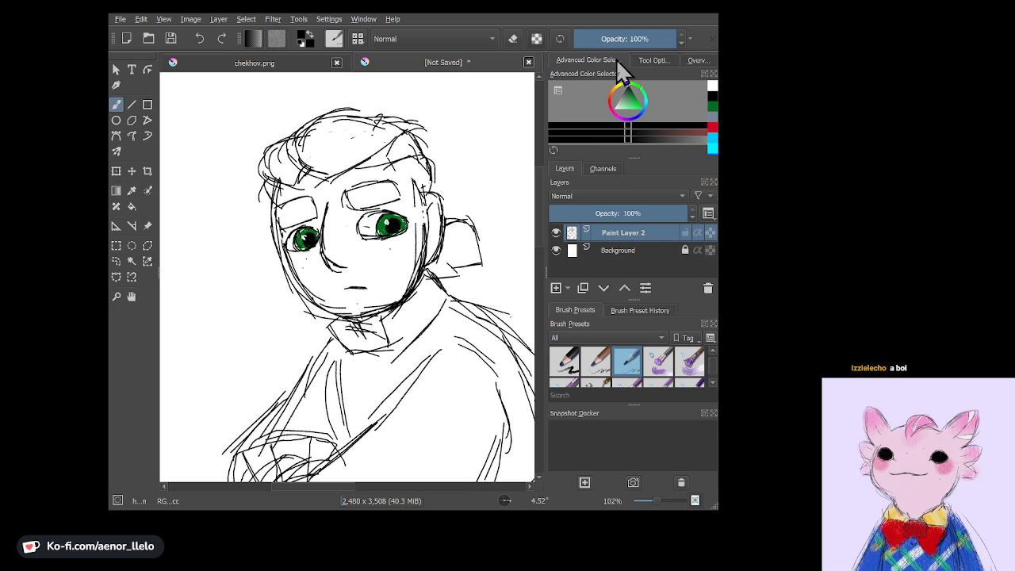
scroll(347, 278, "down", 4)
scroll(348, 277, "down", 2)
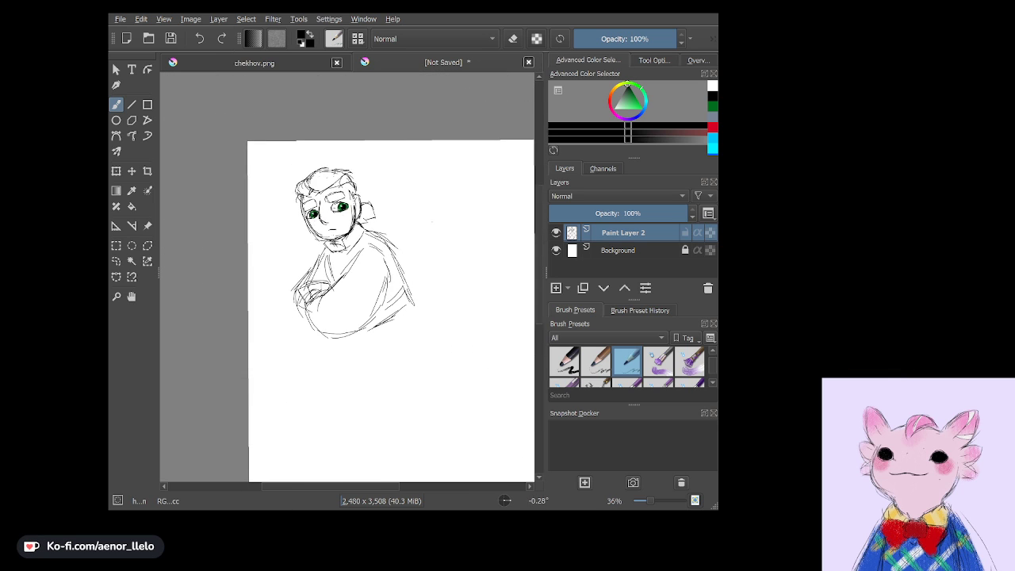
left_click(132, 171)
left_click_drag(333, 267, 322, 264)
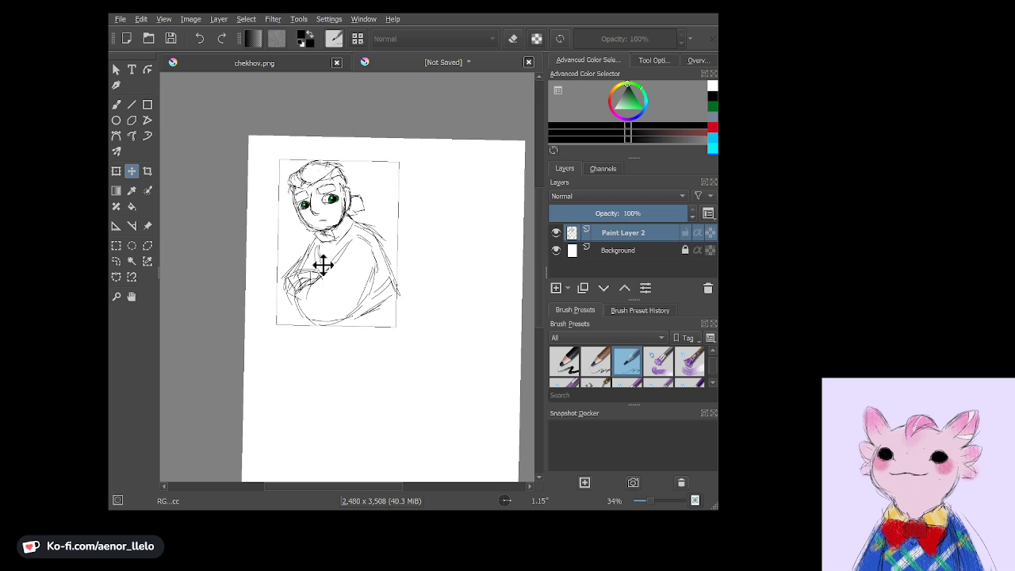
Crop the canvas to 1,445 x 1,754 around the character sketch.
left_click(147, 172)
left_click_drag(246, 134, 406, 333)
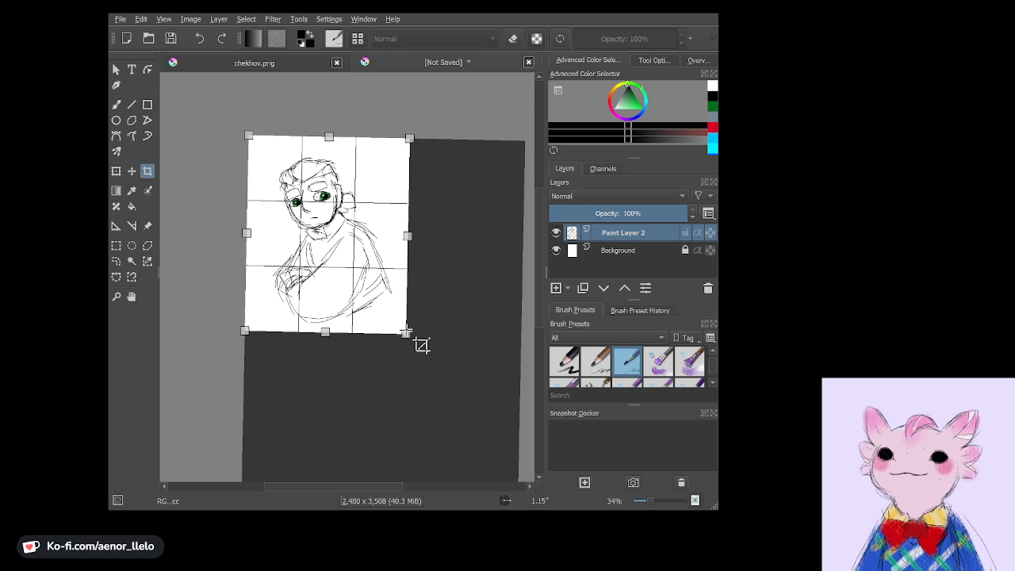
key("Return")
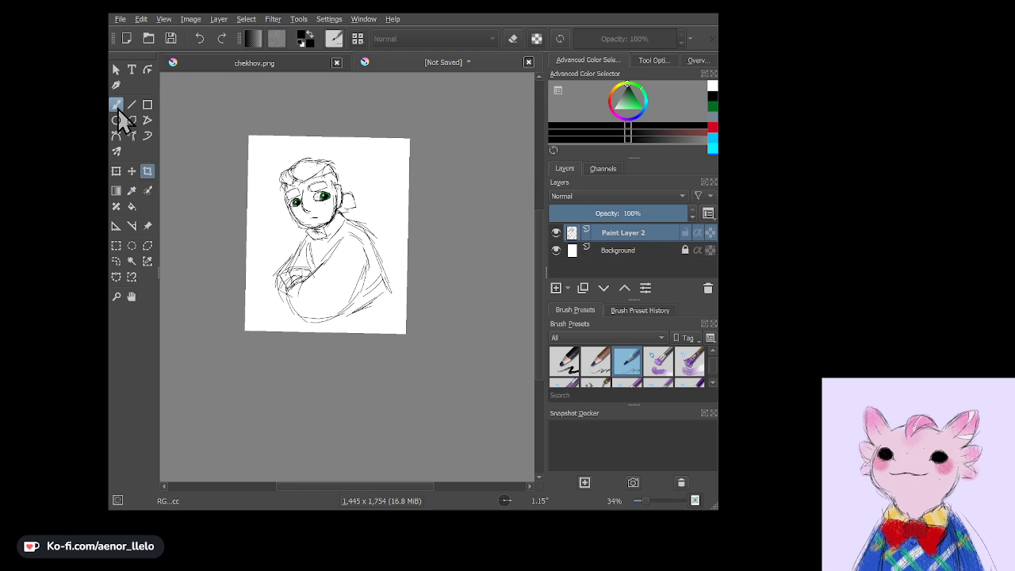
left_click(118, 109)
scroll(322, 171, "up", 2)
Zoom in beside the crossed arms and sketch the doodle's outline, head and pointed ears.
scroll(322, 172, "up", 2)
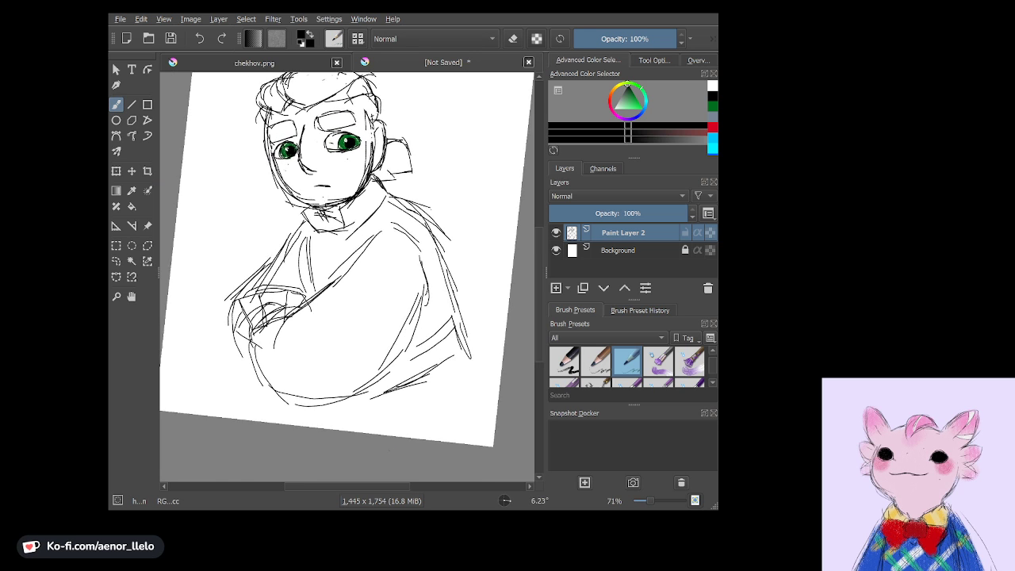
scroll(322, 171, "up", 2)
scroll(322, 171, "up", 2)
scroll(322, 171, "up", 1)
mouse_move(284, 166)
left_mouse_down()
mouse_move(261, 243)
mouse_move(294, 217)
left_mouse_up()
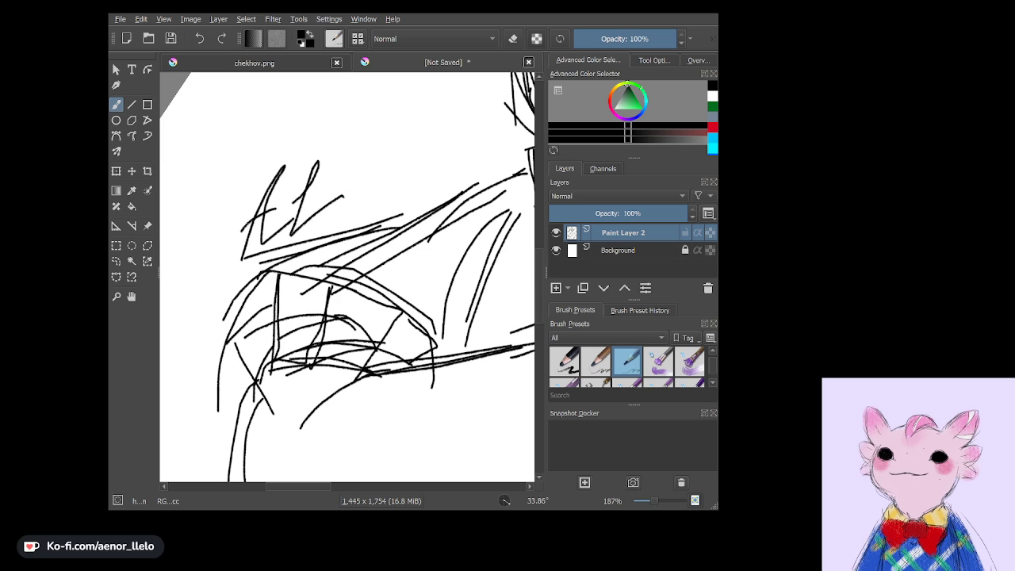
scroll(307, 219, "up", 5)
mouse_move(302, 149)
left_mouse_down()
mouse_move(296, 182)
mouse_move(267, 195)
left_mouse_up()
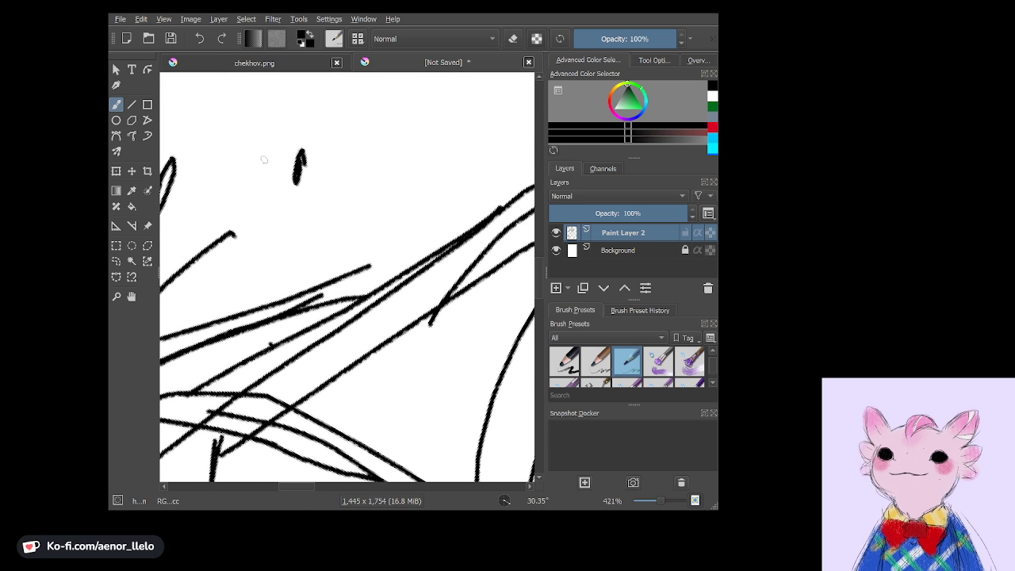
mouse_move(327, 178)
left_mouse_down()
mouse_move(359, 163)
mouse_move(363, 196)
left_mouse_up()
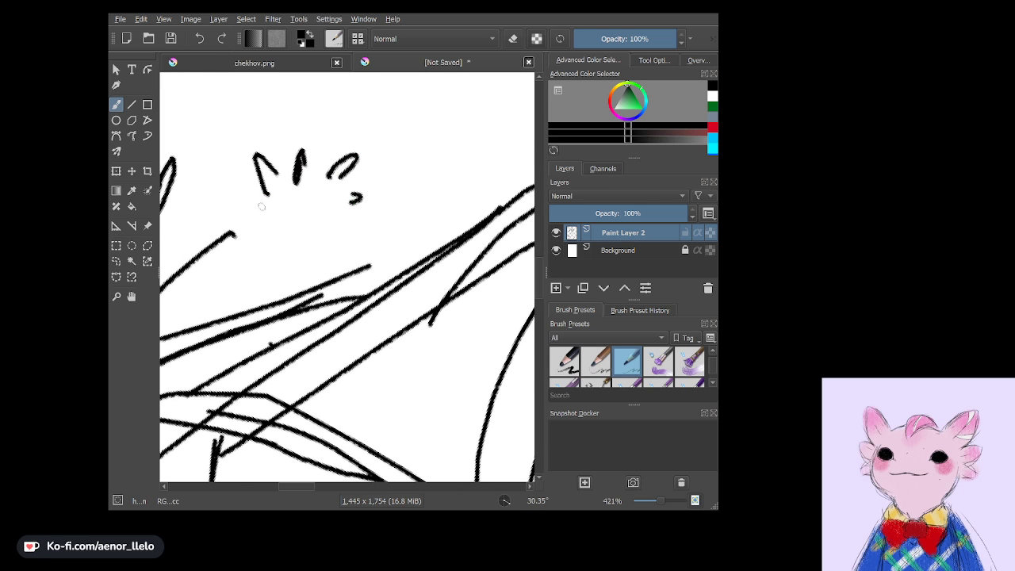
Add the doodle's cheek strokes, dot eyes, whisker dashes and a wavy smiling mouth.
mouse_move(262, 208)
left_mouse_down()
mouse_move(244, 220)
mouse_move(253, 251)
left_mouse_up()
left_click_drag(357, 228, 366, 225)
left_click_drag(341, 230, 352, 233)
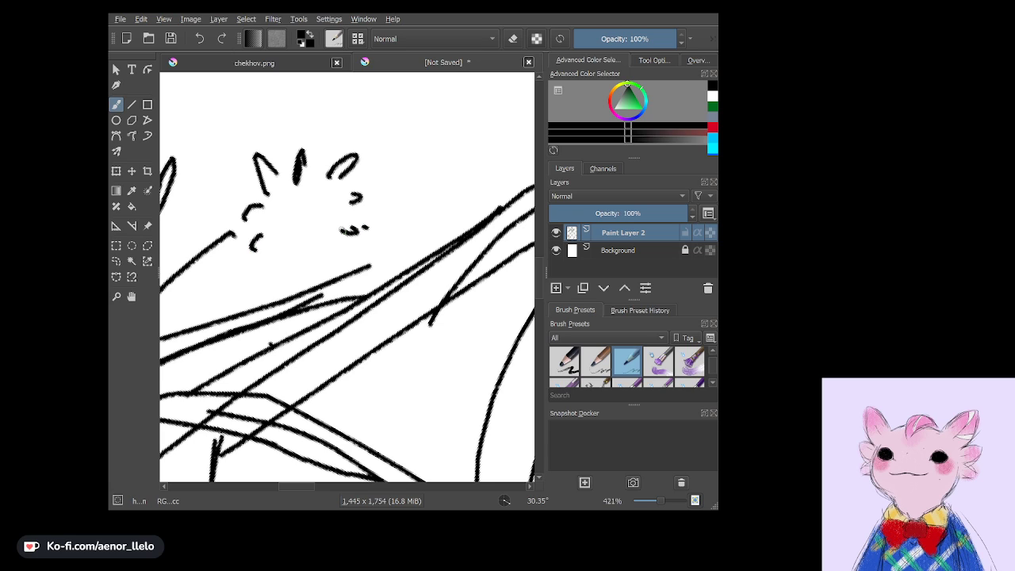
left_click_drag(282, 243, 330, 234)
left_click_drag(281, 229, 328, 212)
Zoom back out and save the drawing with Ctrl+S.
scroll(348, 277, "down", 3)
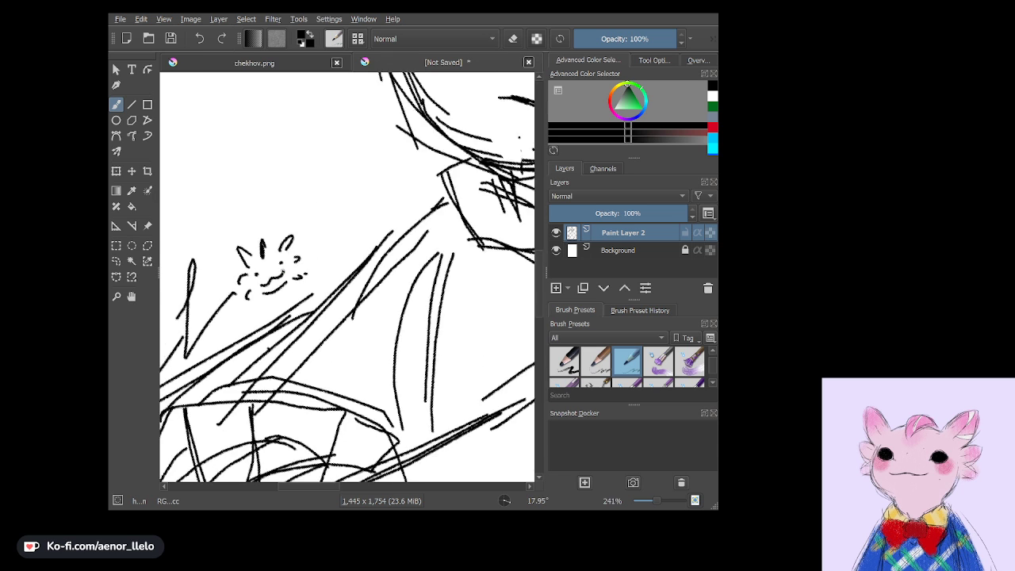
scroll(347, 278, "down", 3)
scroll(347, 278, "down", 2)
scroll(347, 277, "down", 2)
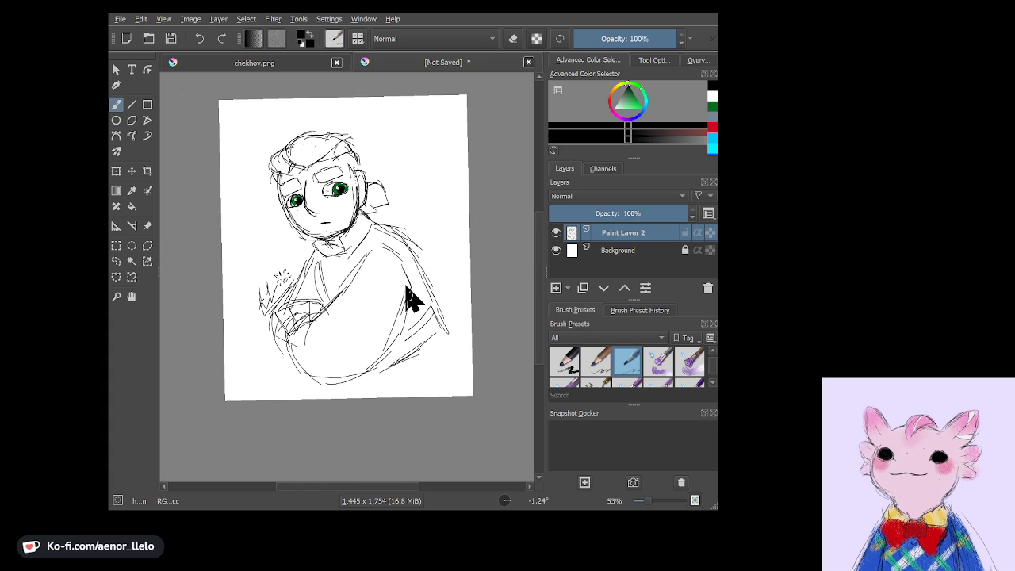
key("ctrl+s")
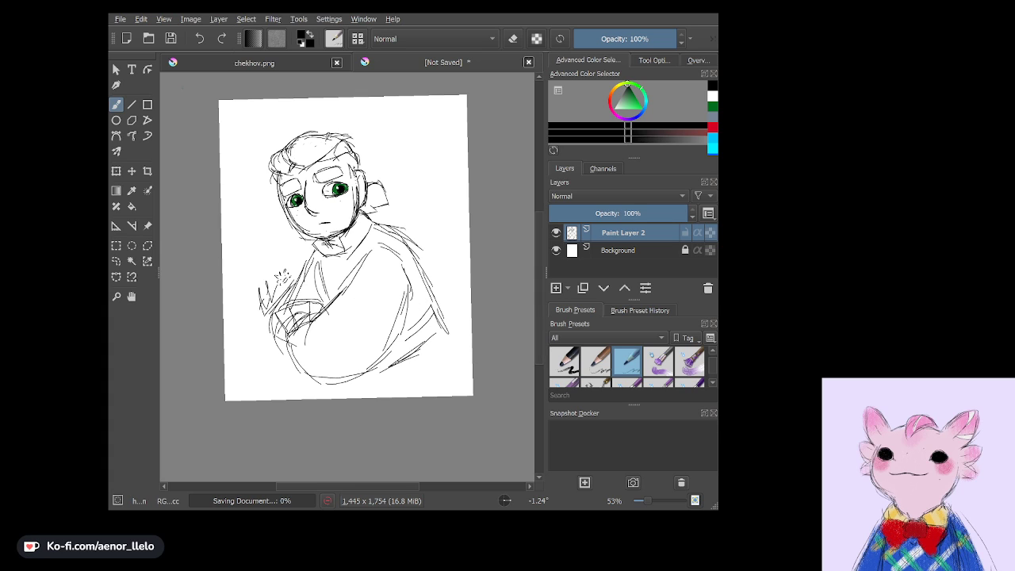
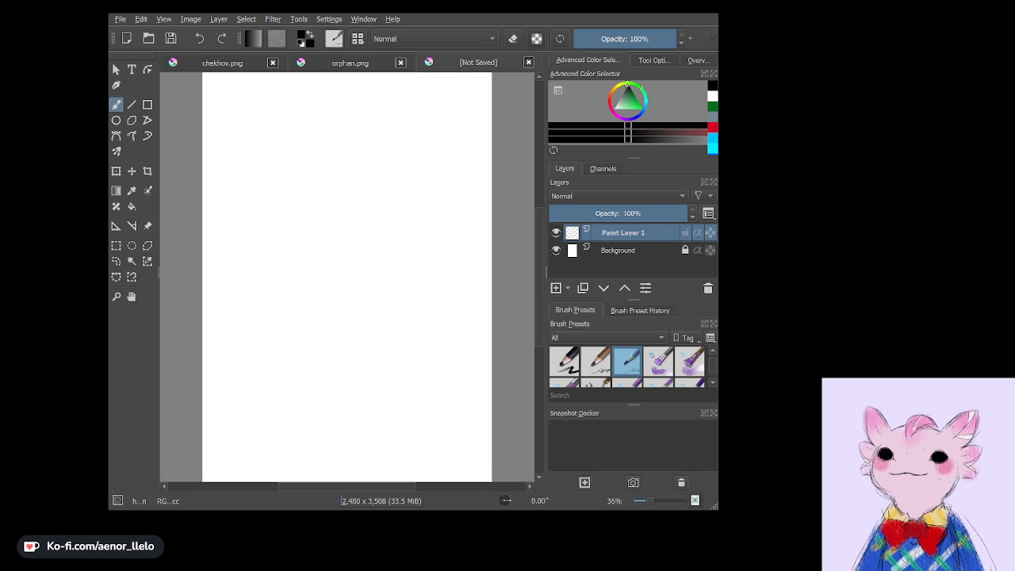
Fit the page in view and draw a rough C-shaped curve near the top left.
left_click_drag(347, 278, 344, 274)
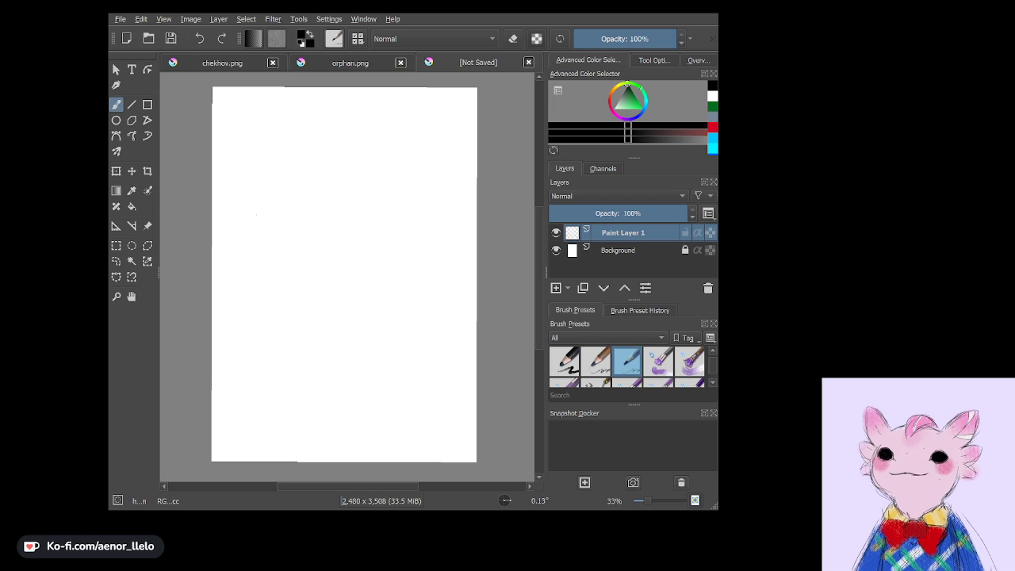
mouse_move(256, 214)
left_mouse_down()
mouse_move(295, 272)
mouse_move(302, 323)
mouse_move(289, 335)
left_mouse_up()
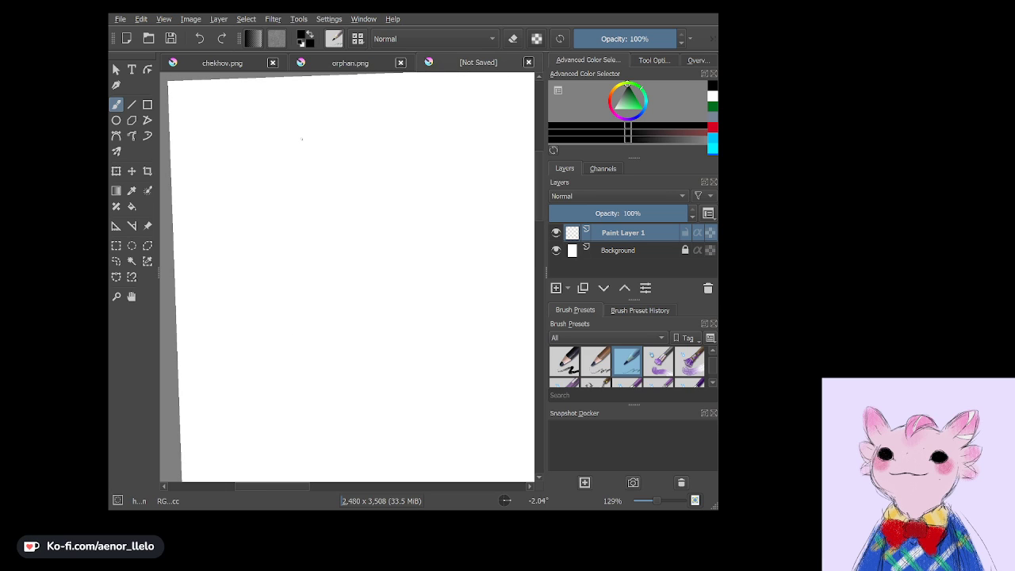
mouse_move(277, 150)
left_mouse_down()
mouse_move(301, 138)
mouse_move(299, 165)
left_mouse_up()
mouse_move(267, 124)
left_mouse_down()
mouse_move(256, 169)
mouse_move(274, 193)
mouse_move(326, 192)
mouse_move(344, 170)
left_mouse_up()
Close the head circle and sketch the body oval with strokes down its right side.
mouse_move(324, 119)
left_mouse_down()
mouse_move(342, 168)
mouse_move(339, 135)
left_mouse_up()
mouse_move(298, 108)
left_mouse_down()
mouse_move(348, 141)
mouse_move(277, 120)
mouse_move(267, 131)
left_mouse_up()
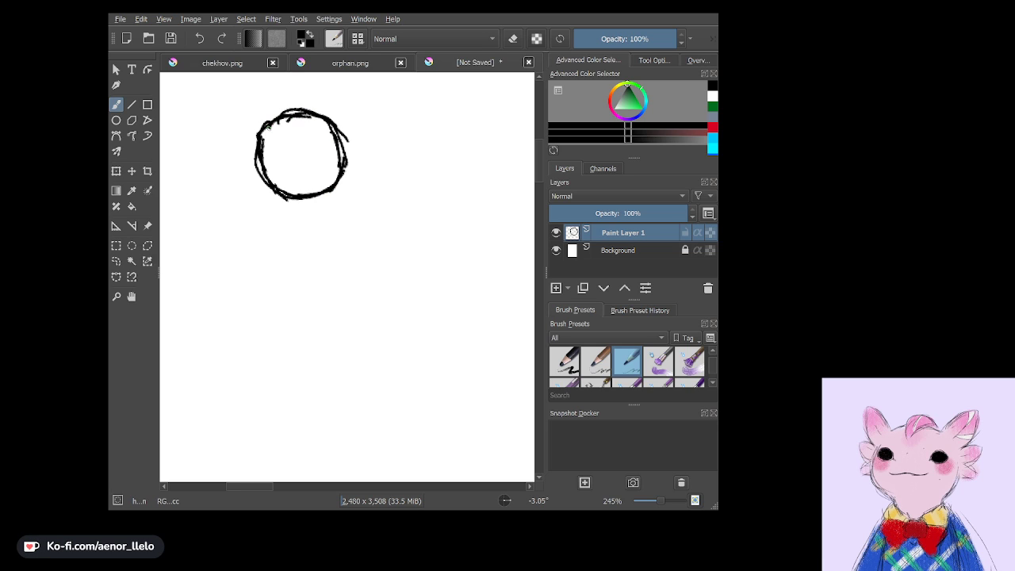
scroll(347, 278, "down", 1)
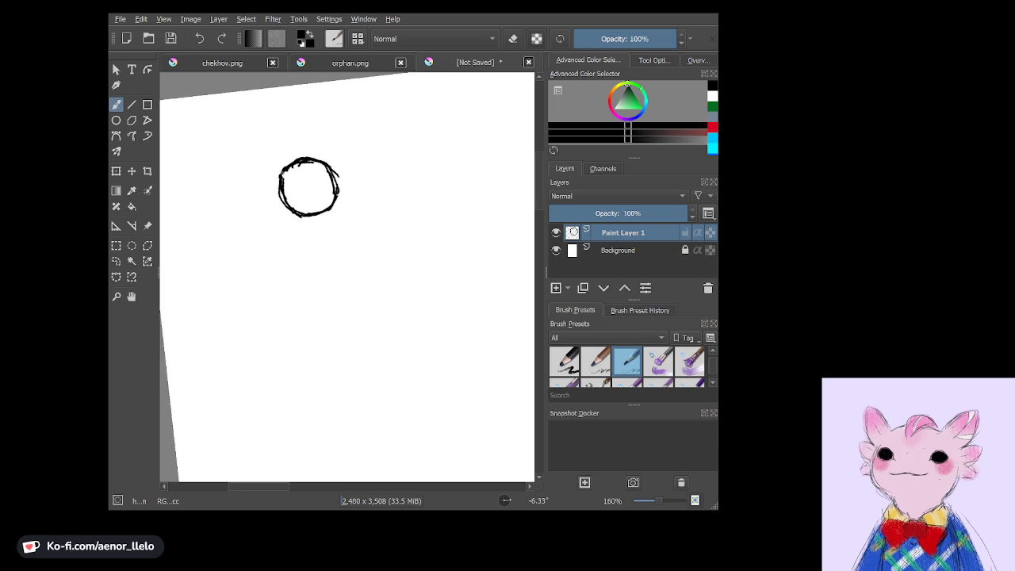
scroll(346, 278, "up", 1)
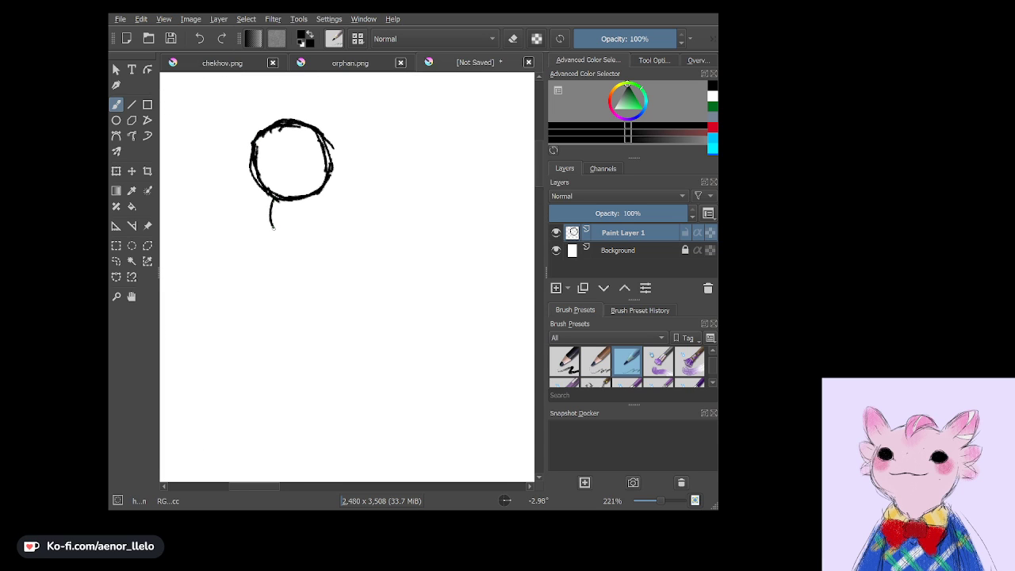
mouse_move(272, 200)
left_mouse_down()
mouse_move(283, 235)
mouse_move(317, 244)
mouse_move(313, 263)
mouse_move(325, 265)
left_mouse_up()
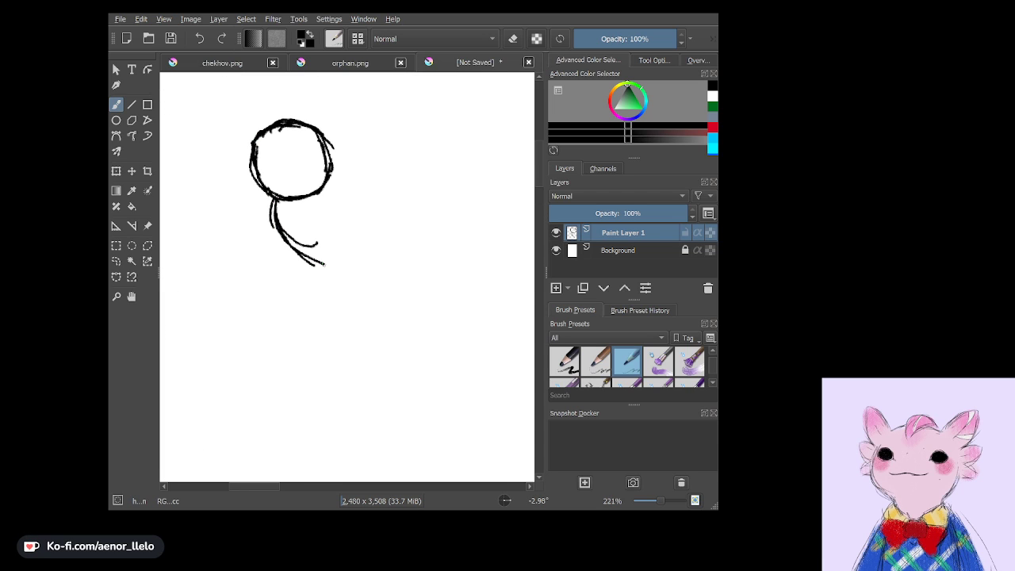
mouse_move(330, 171)
left_mouse_down()
mouse_move(355, 181)
mouse_move(379, 238)
mouse_move(373, 262)
mouse_move(317, 263)
mouse_move(290, 249)
mouse_move(307, 256)
left_mouse_up()
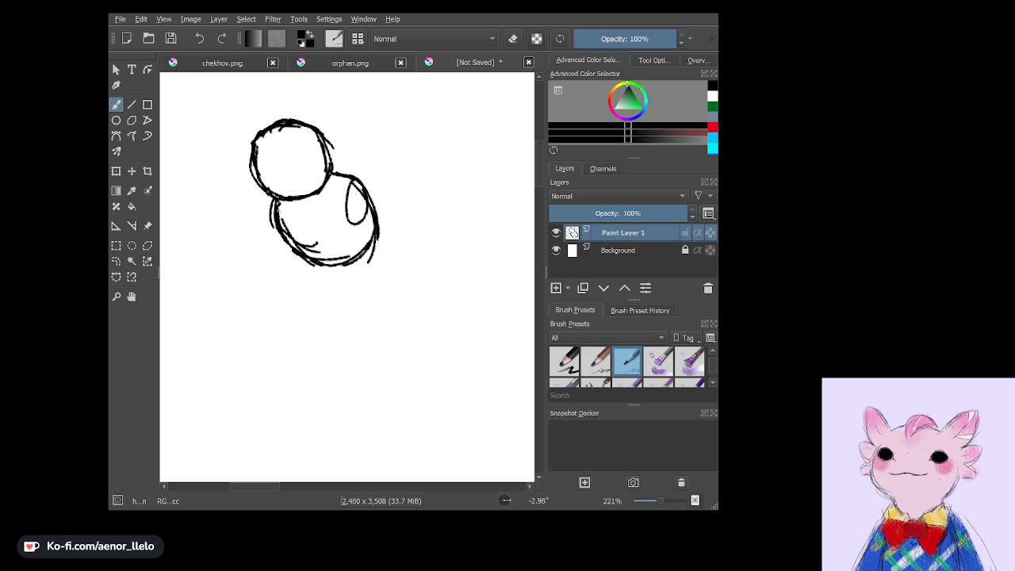
left_click_drag(377, 236, 395, 262)
left_click_drag(310, 261, 297, 284)
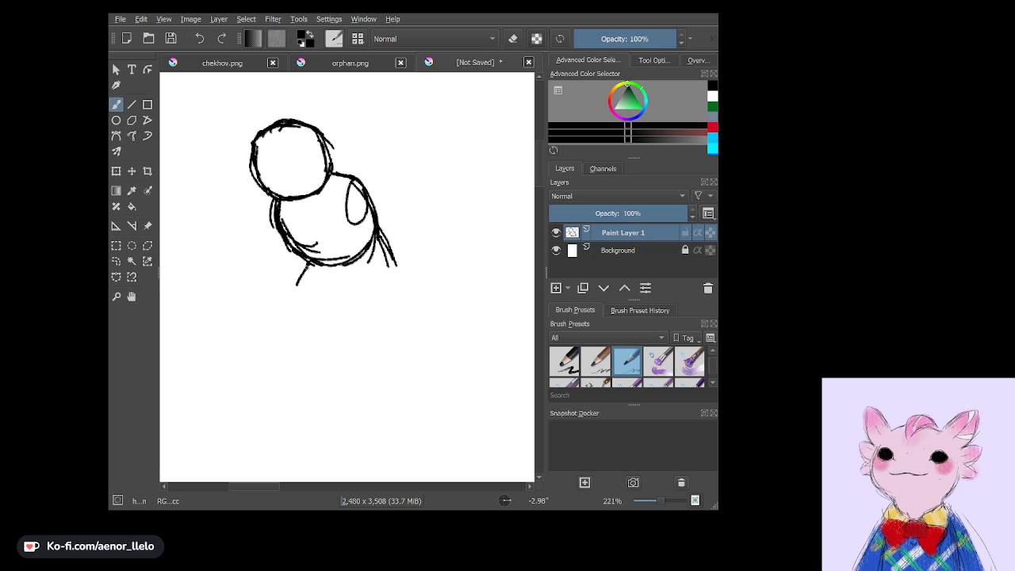
Sketch the bent legs beneath the body with several curved strokes.
scroll(333, 183, "up", 1, "ctrl")
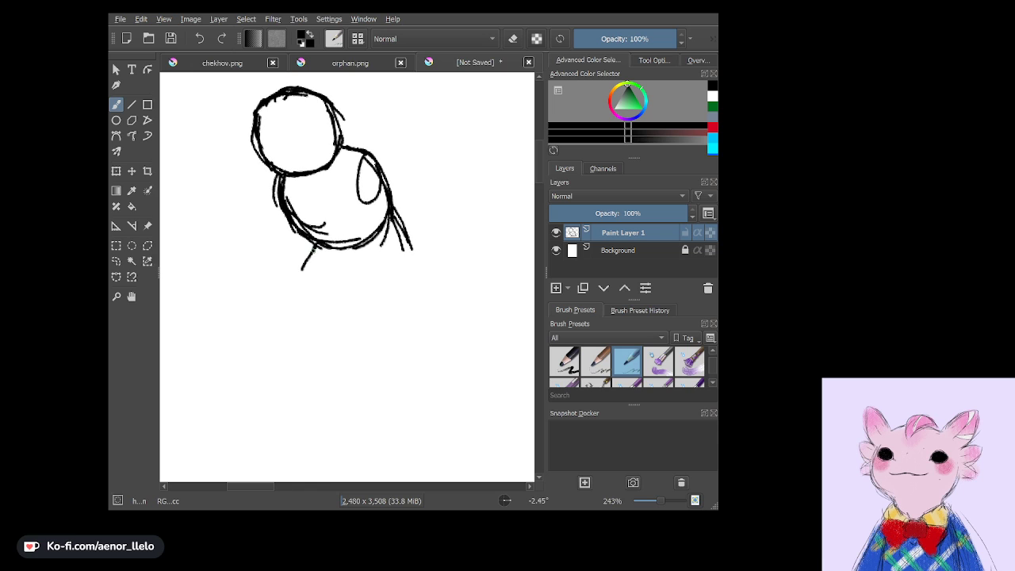
mouse_move(271, 213)
left_mouse_down()
mouse_move(287, 220)
mouse_move(257, 251)
mouse_move(268, 283)
left_mouse_up()
mouse_move(332, 214)
left_mouse_down()
mouse_move(390, 240)
mouse_move(314, 252)
left_mouse_up()
left_click_drag(355, 226, 311, 268)
mouse_move(314, 248)
left_mouse_down()
mouse_move(327, 283)
mouse_move(358, 314)
mouse_move(376, 304)
left_mouse_up()
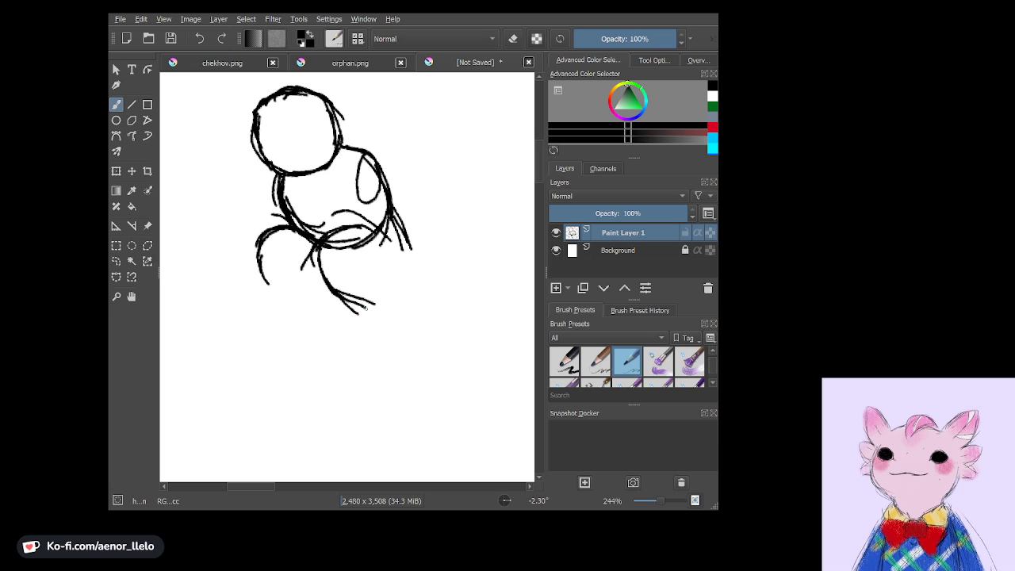
left_click_drag(371, 248, 394, 259)
mouse_move(263, 273)
left_mouse_down()
mouse_move(285, 295)
mouse_move(397, 309)
mouse_move(409, 266)
left_mouse_up()
Add lower legs, a foot and toes beneath the figure's bent right leg.
mouse_move(403, 218)
left_mouse_down()
mouse_move(409, 275)
mouse_move(417, 236)
mouse_move(429, 289)
left_mouse_up()
left_click_drag(433, 247, 411, 313)
left_click_drag(392, 276, 367, 313)
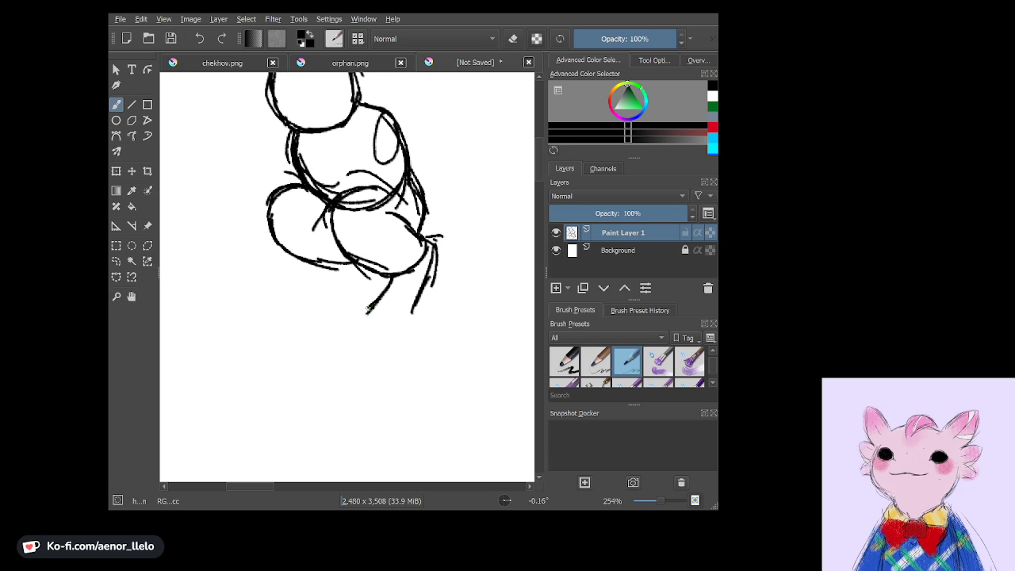
mouse_move(335, 267)
left_mouse_down()
mouse_move(297, 302)
mouse_move(257, 317)
mouse_move(357, 319)
left_mouse_up()
mouse_move(355, 268)
left_mouse_down()
mouse_move(345, 293)
mouse_move(397, 347)
left_mouse_up()
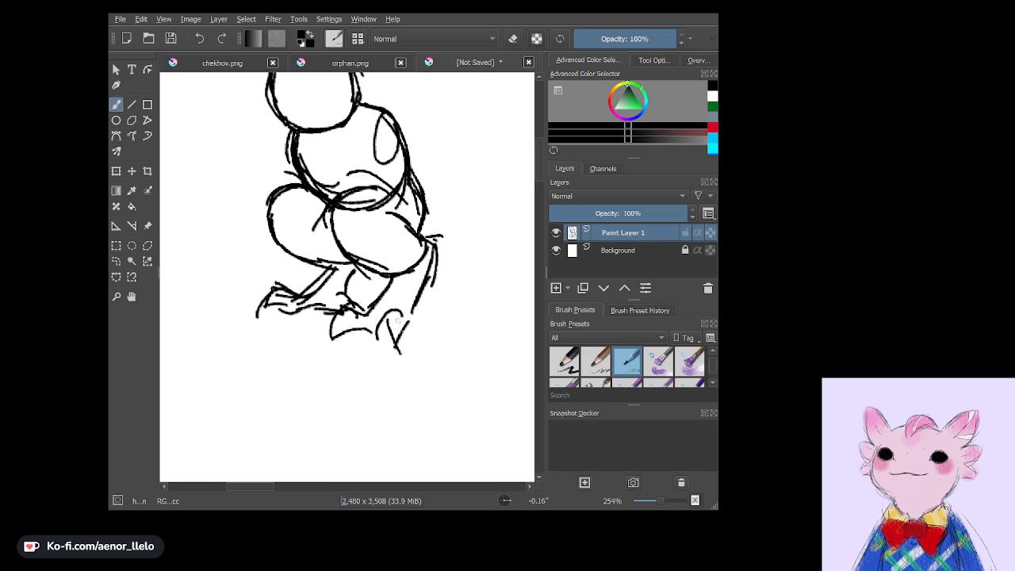
mouse_move(422, 314)
left_mouse_down()
mouse_move(442, 321)
mouse_move(408, 320)
left_mouse_up()
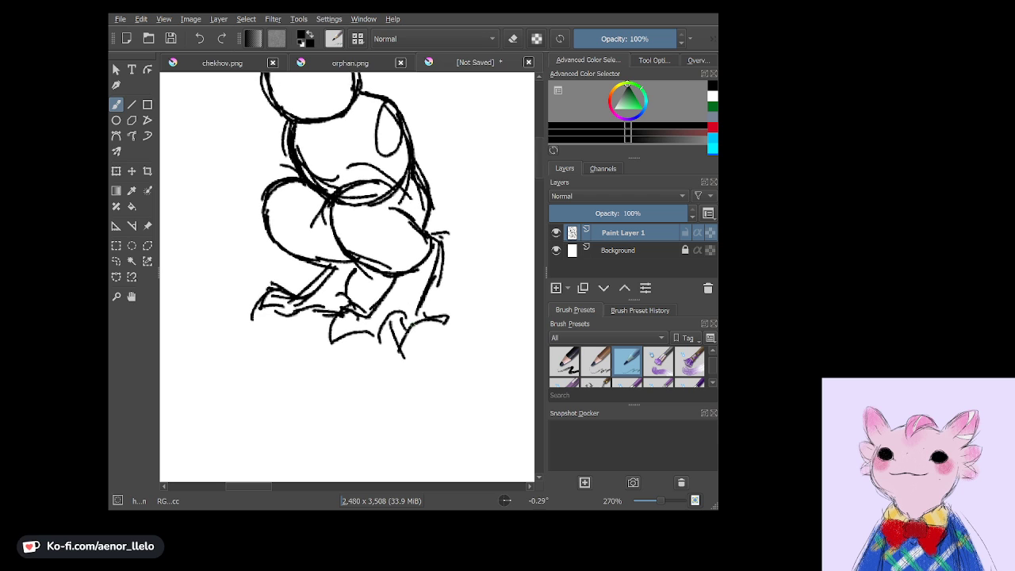
mouse_move(373, 262)
left_mouse_down()
mouse_move(349, 274)
mouse_move(316, 265)
left_mouse_up()
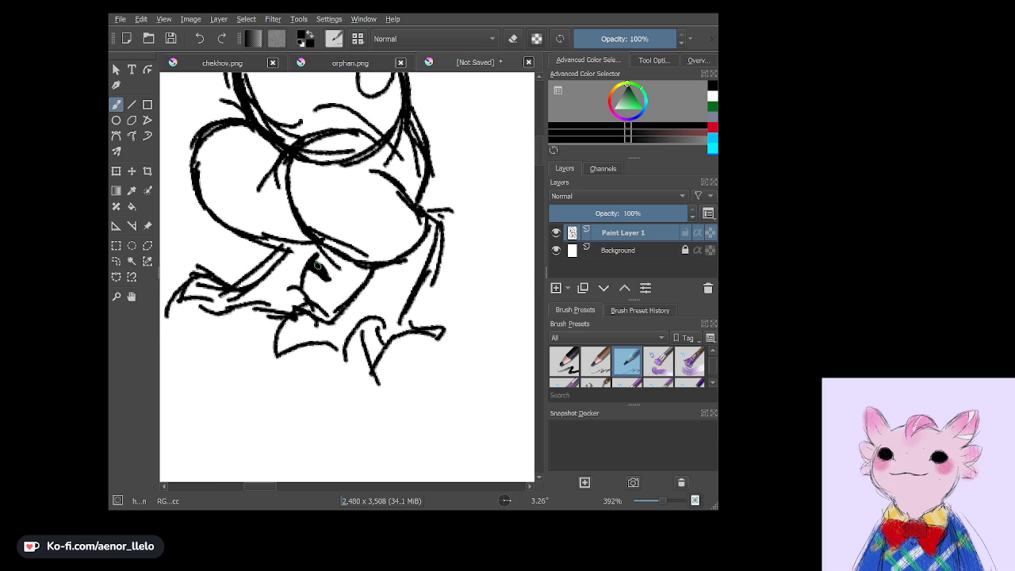
mouse_move(422, 282)
left_mouse_down()
mouse_move(438, 299)
mouse_move(424, 283)
mouse_move(399, 322)
left_mouse_up()
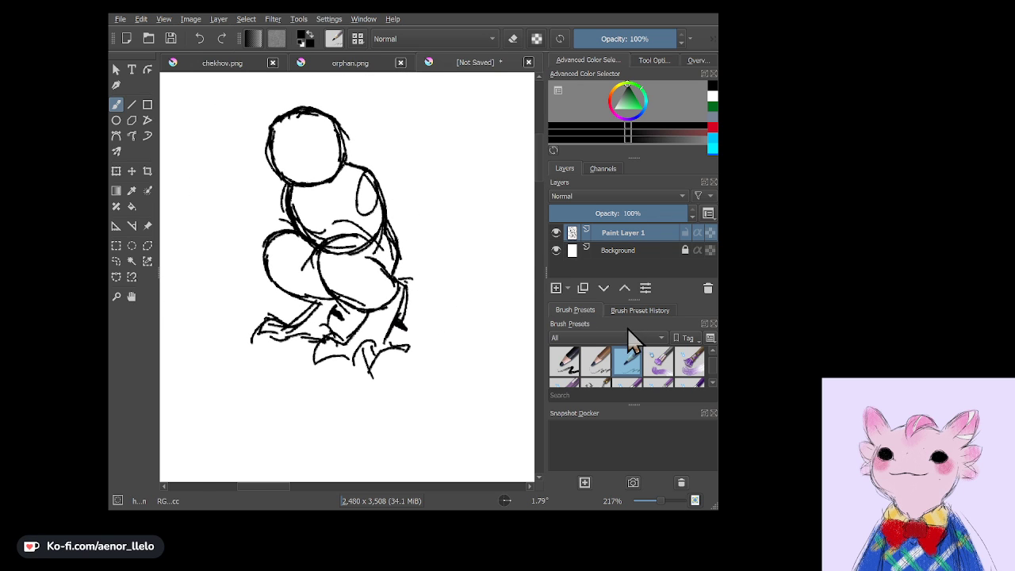
Erase the stray line across the knee with the eraser preset, then reselect the pencil preset.
scroll(712, 357, "down", 2)
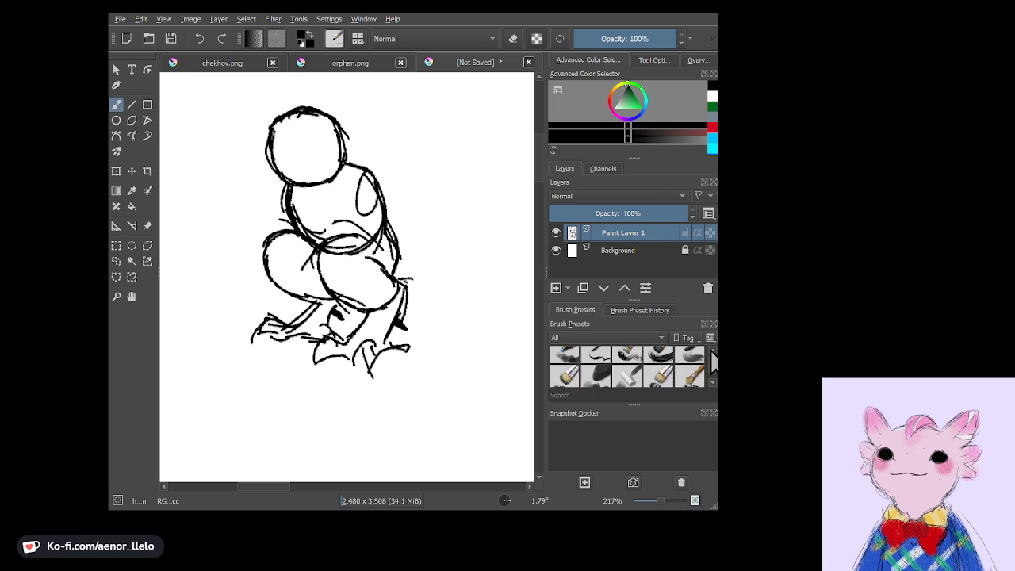
scroll(713, 361, "up", 3)
left_click(603, 366)
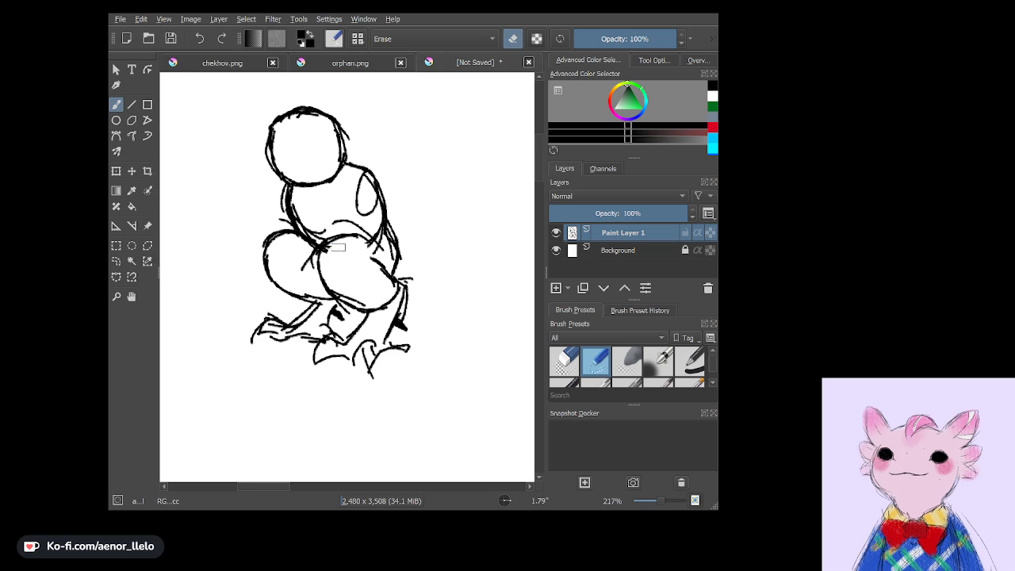
left_click_drag(339, 260, 377, 249)
scroll(712, 381, "down", 1)
scroll(712, 381, "down", 1)
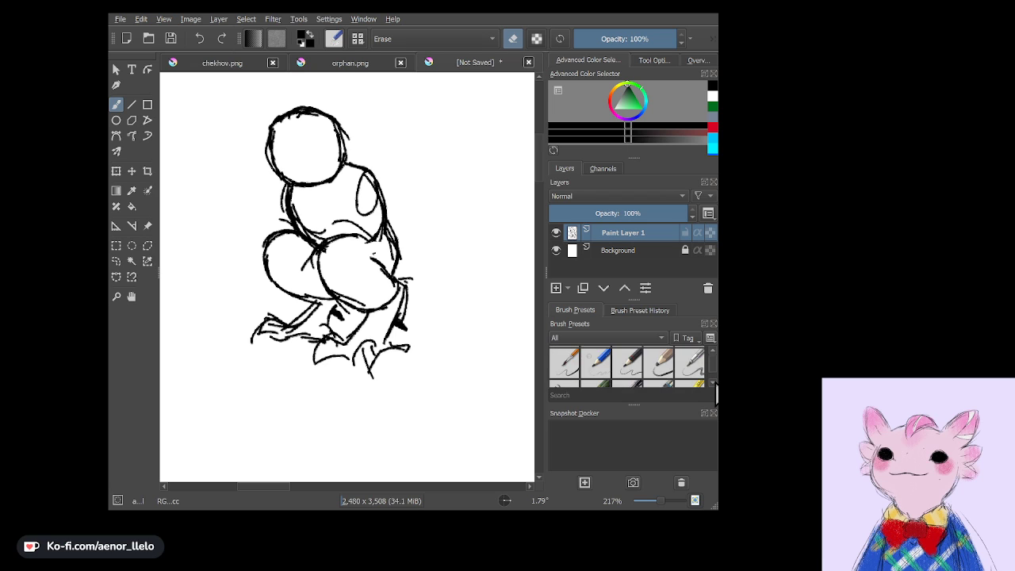
scroll(714, 382, "down", 1)
scroll(713, 382, "down", 1)
scroll(713, 382, "down", 2)
scroll(713, 382, "down", 2)
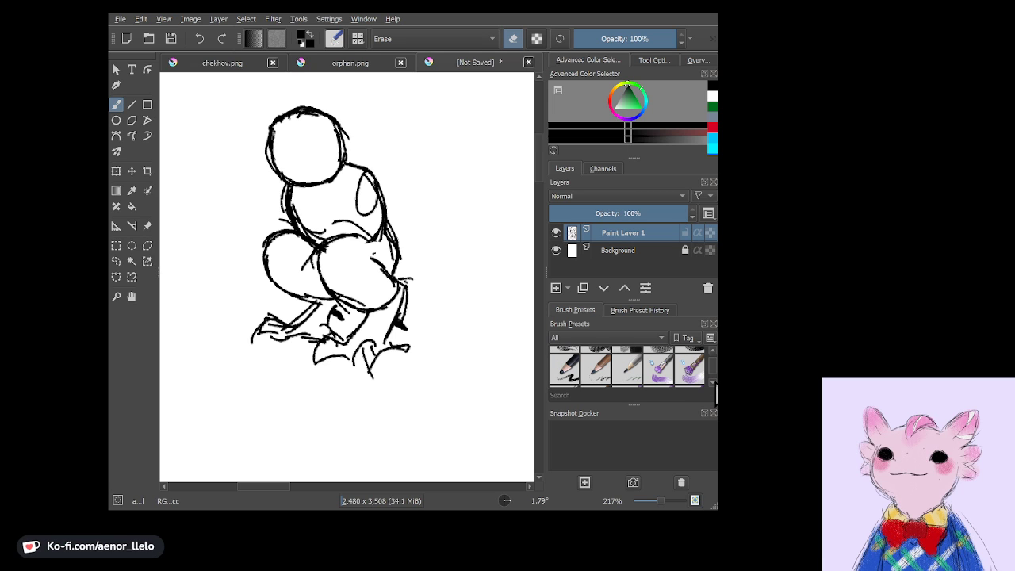
left_click(624, 374)
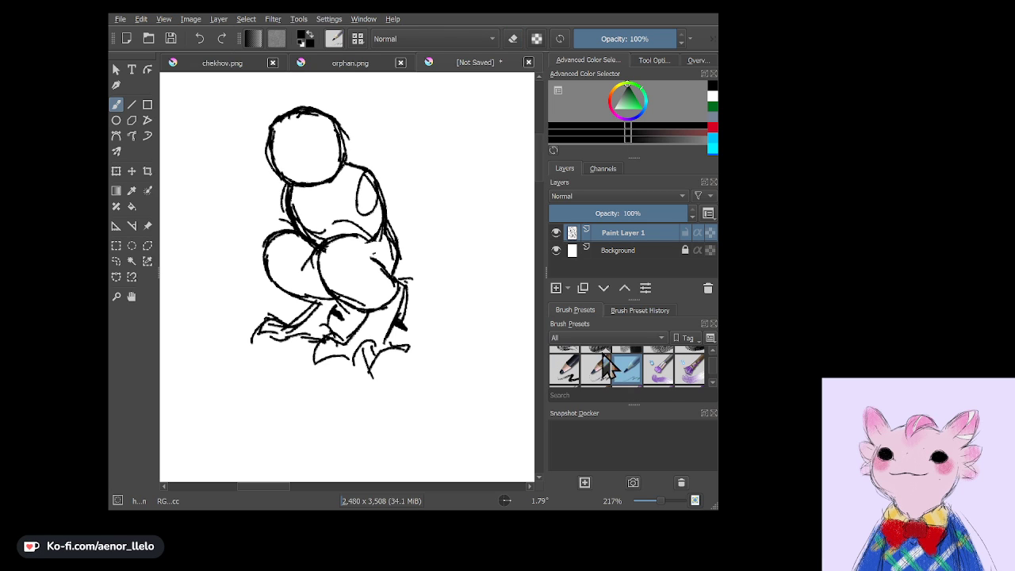
On a new Paint Layer 2, sketch the figure's arm and hand reaching down-left.
left_click(556, 289)
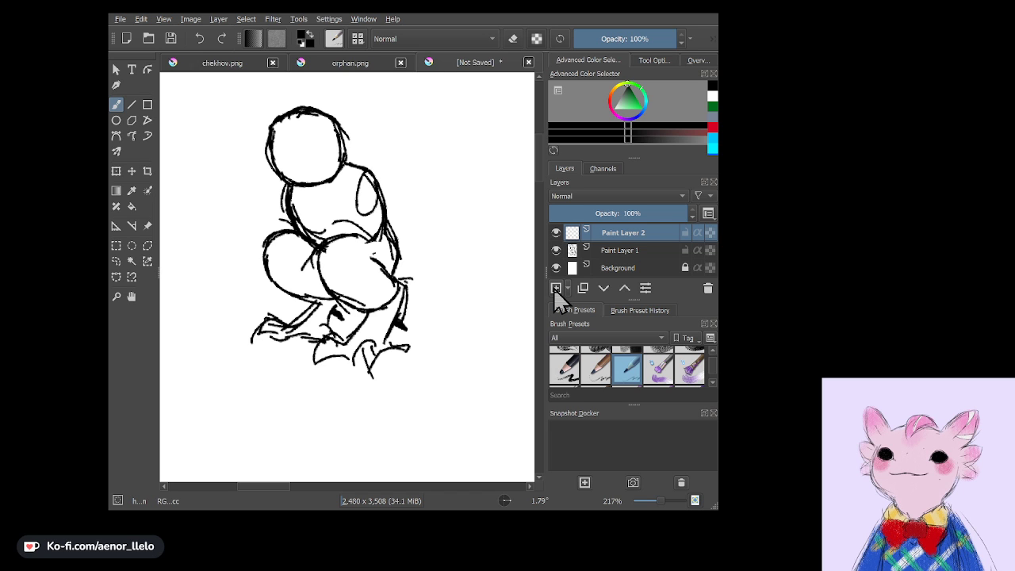
left_click_drag(357, 238, 463, 213)
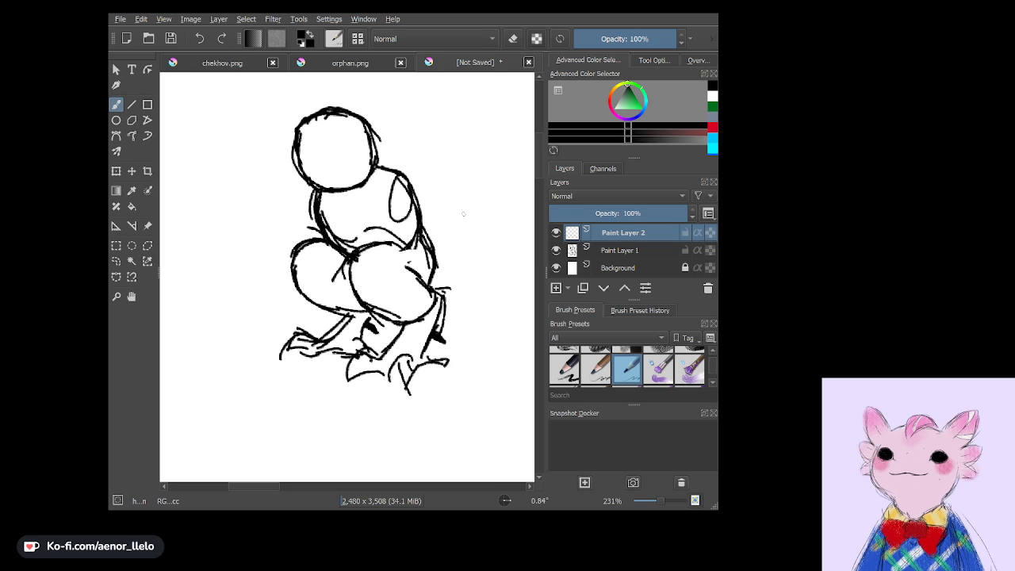
left_click_drag(310, 194, 278, 238)
left_click_drag(311, 192, 252, 270)
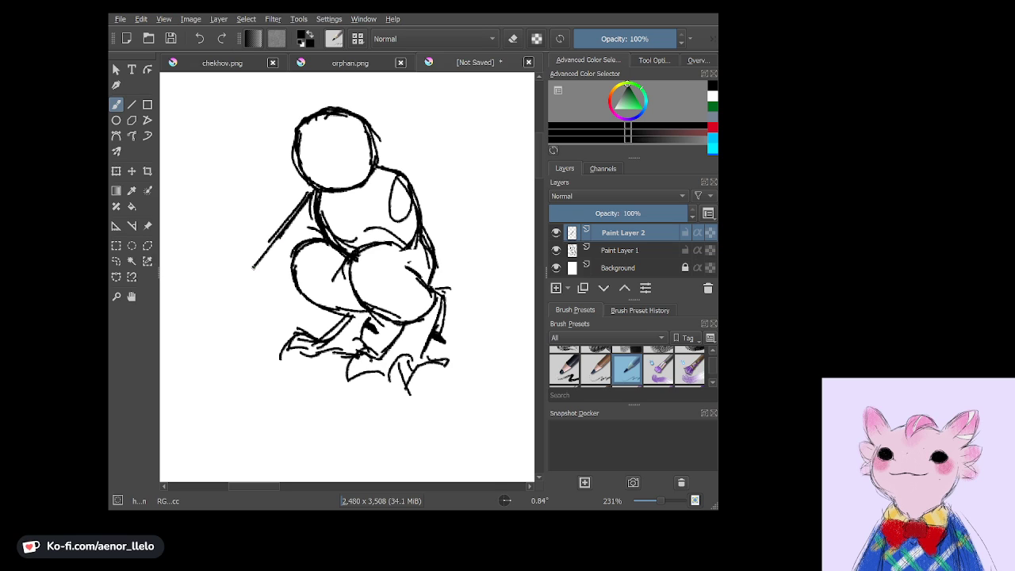
left_click_drag(300, 213, 242, 275)
left_click_drag(272, 243, 230, 288)
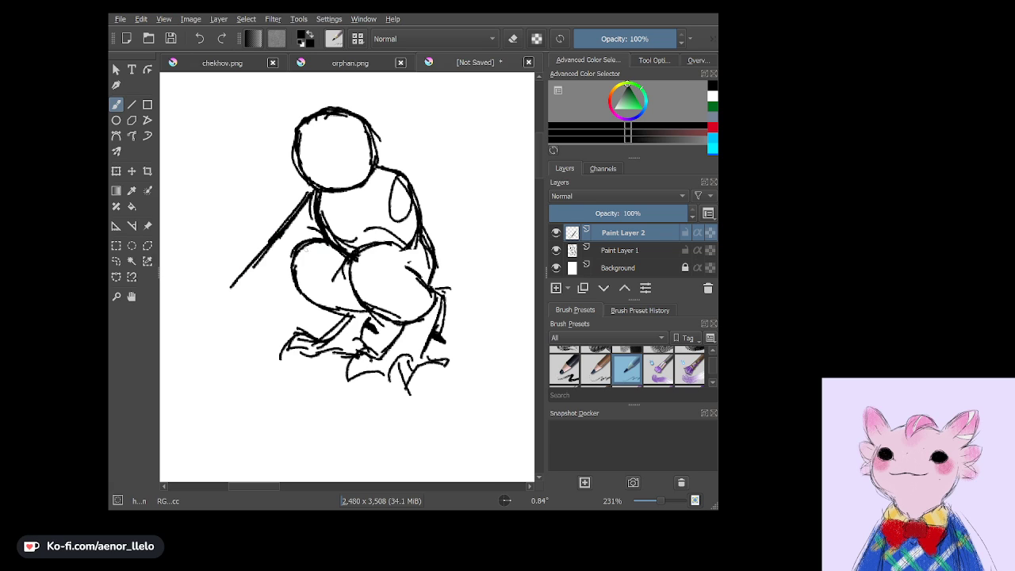
mouse_move(292, 260)
left_mouse_down()
mouse_move(224, 317)
mouse_move(246, 333)
left_mouse_up()
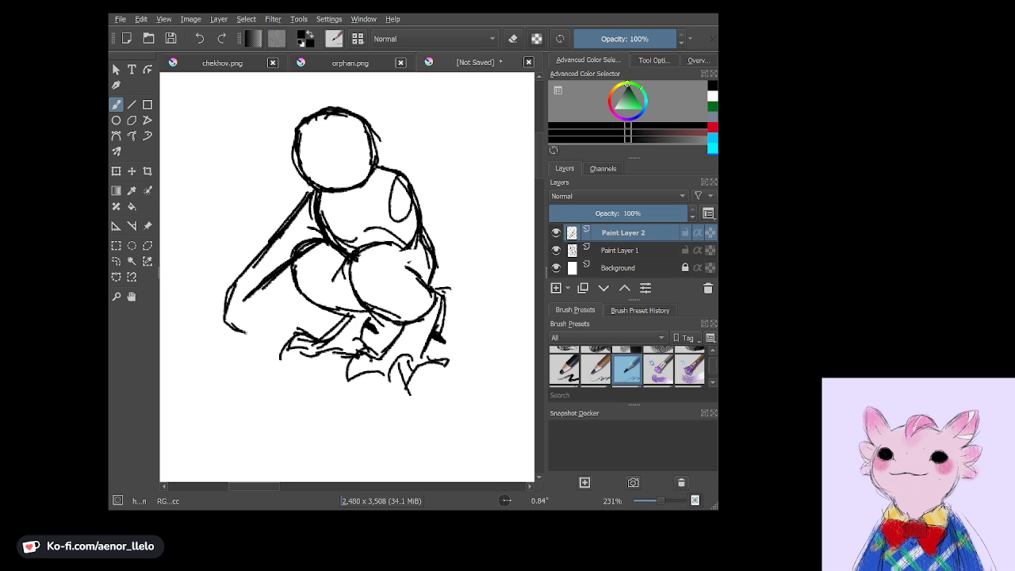
mouse_move(254, 295)
left_mouse_down()
mouse_move(258, 318)
mouse_move(273, 319)
left_mouse_up()
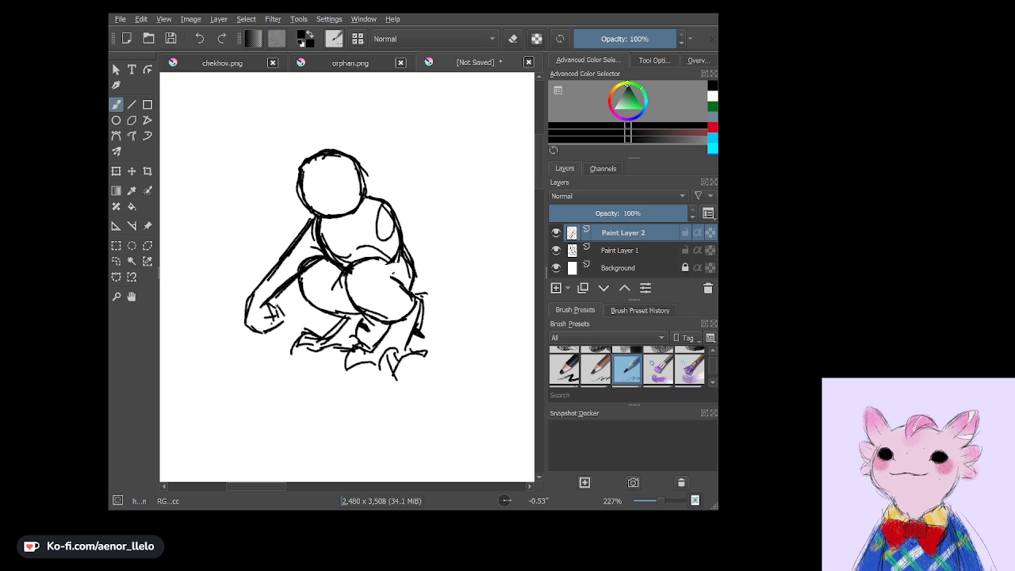
Redraw the figure's right shoulder, back and knee lines.
left_click_drag(360, 188, 400, 247)
left_click_drag(384, 208, 414, 270)
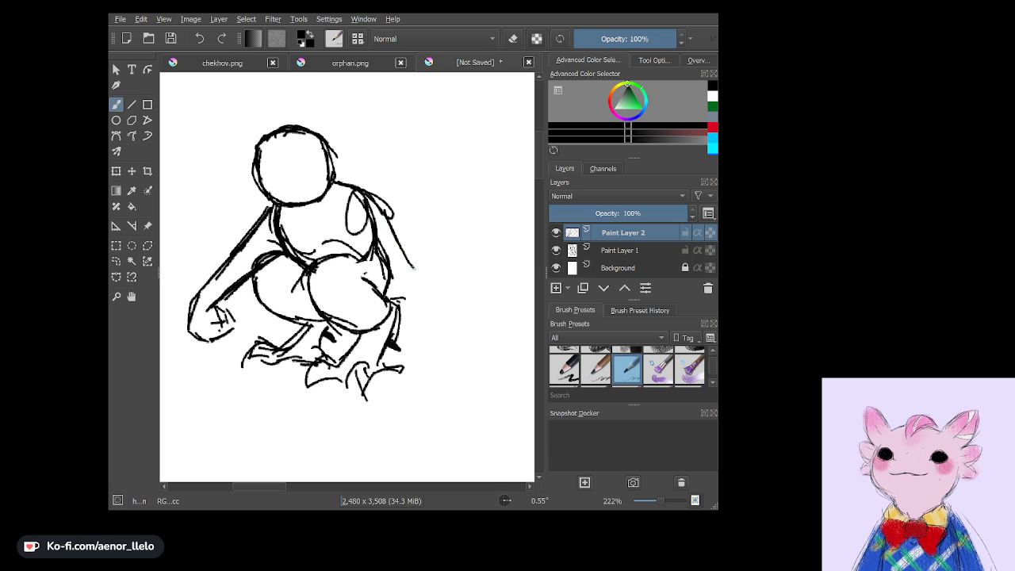
mouse_move(324, 251)
left_mouse_down()
mouse_move(373, 241)
mouse_move(365, 238)
mouse_move(376, 281)
mouse_move(393, 293)
left_mouse_up()
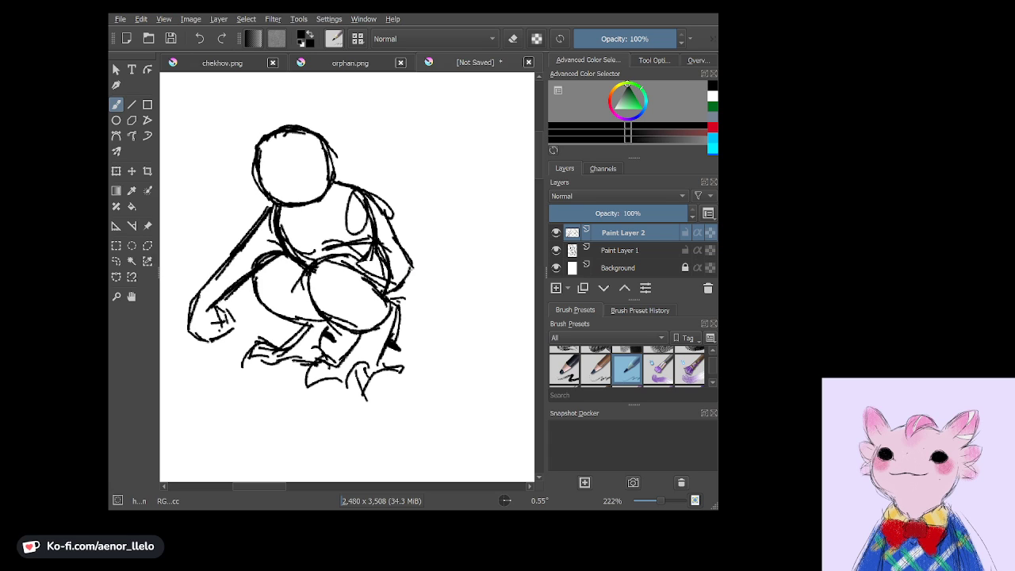
left_click_drag(413, 257, 406, 284)
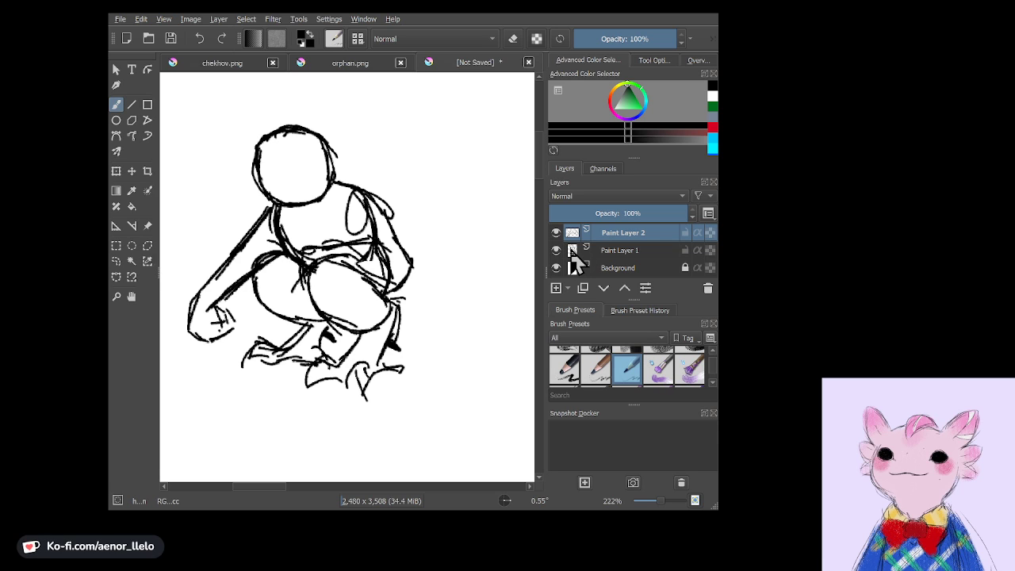
On Paint Layer 1, erase the stray lines on the figure's back and shoulder.
left_click(592, 252)
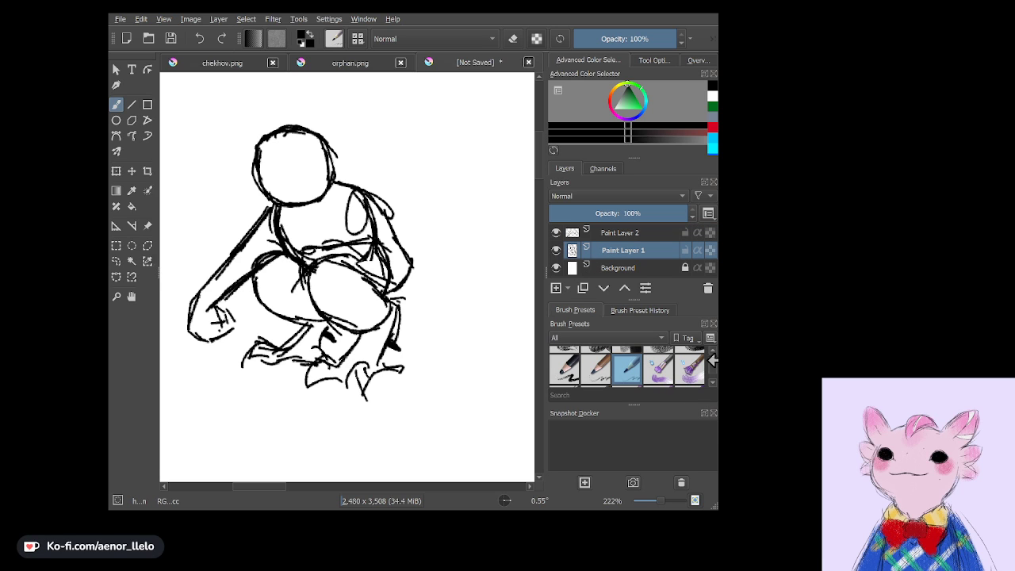
scroll(712, 361, "down", 1)
scroll(712, 363, "down", 1)
scroll(714, 364, "down", 2)
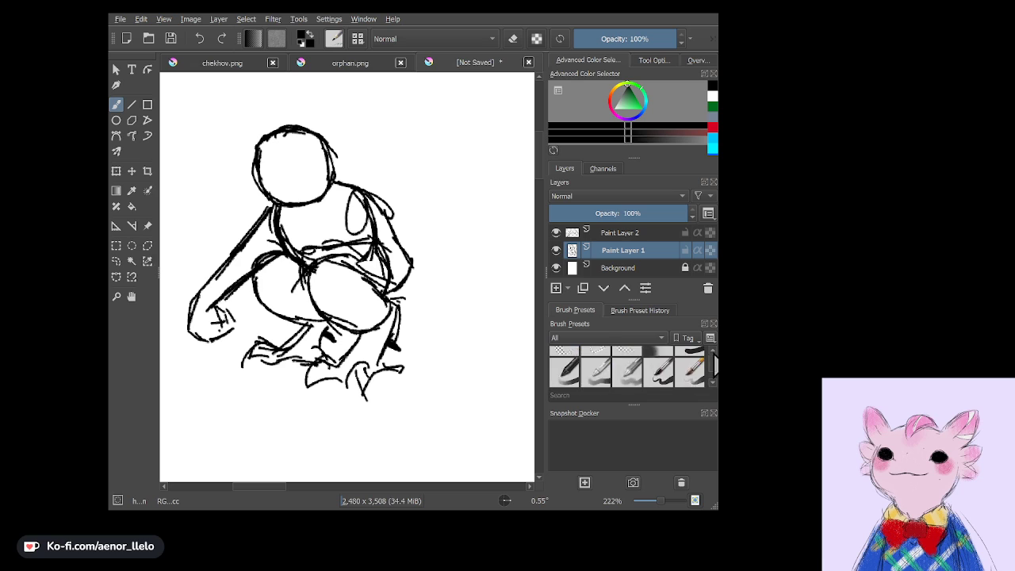
scroll(713, 363, "up", 1)
left_click(604, 368)
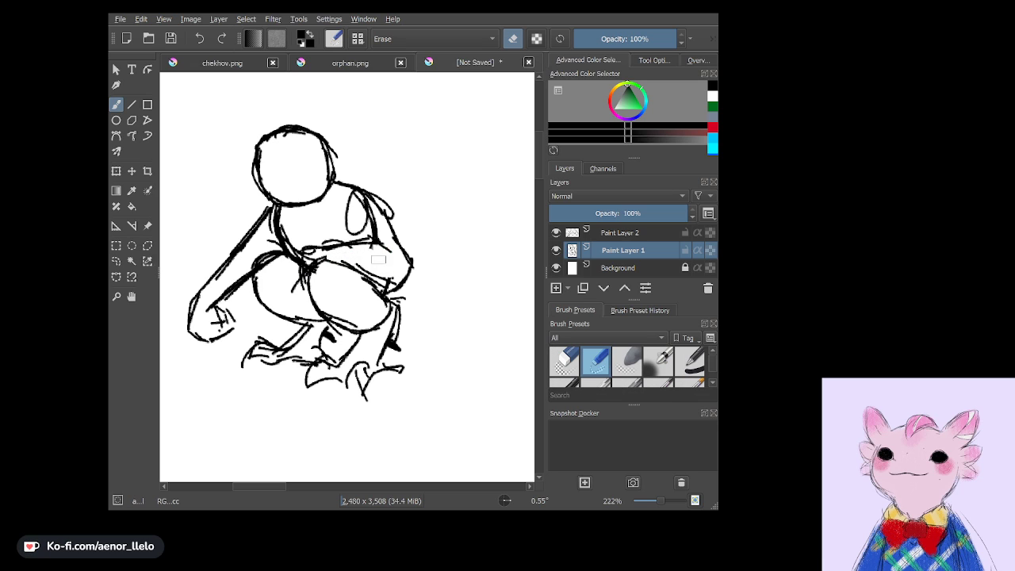
left_click_drag(379, 259, 370, 212)
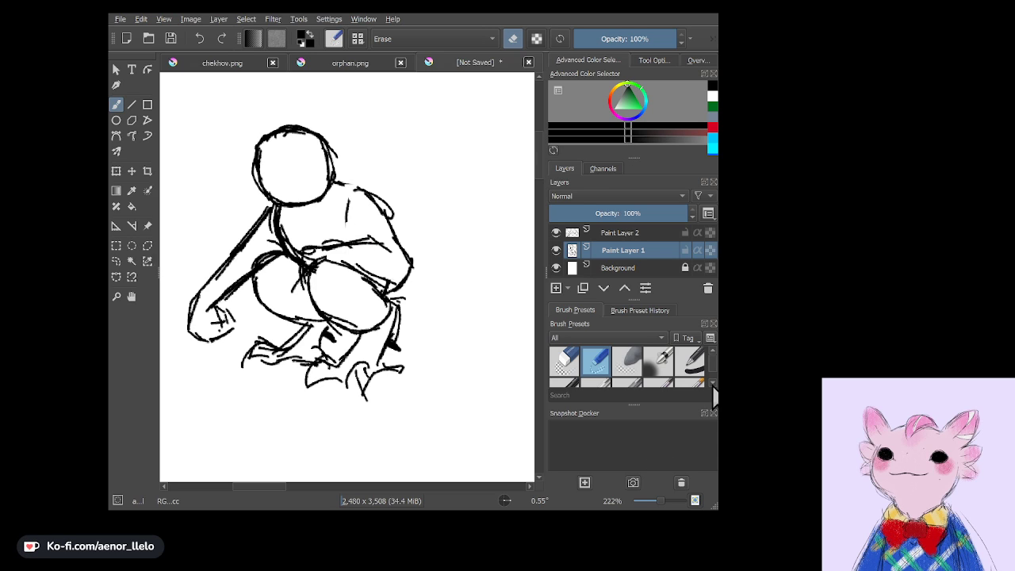
Reselect the pencil preset and redraw the shoulder and arm contour.
left_click(713, 384)
left_click(712, 384)
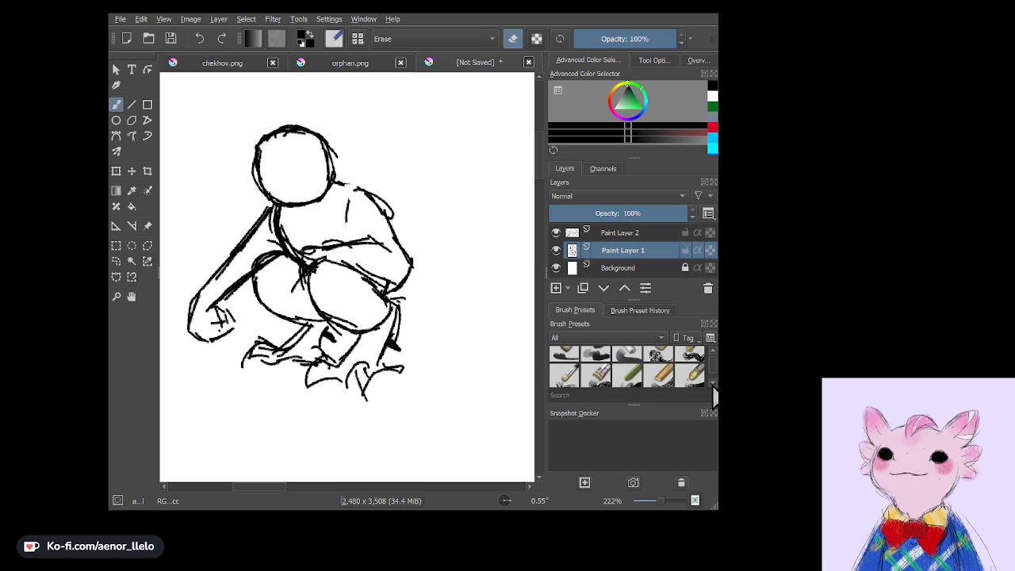
left_click(712, 385)
left_click(626, 360)
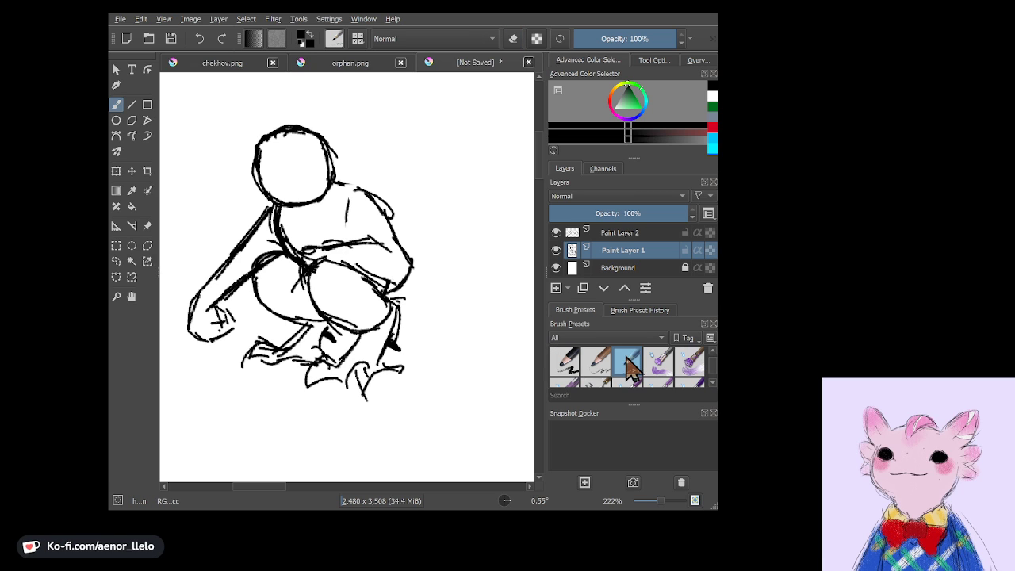
left_click_drag(357, 194, 349, 241)
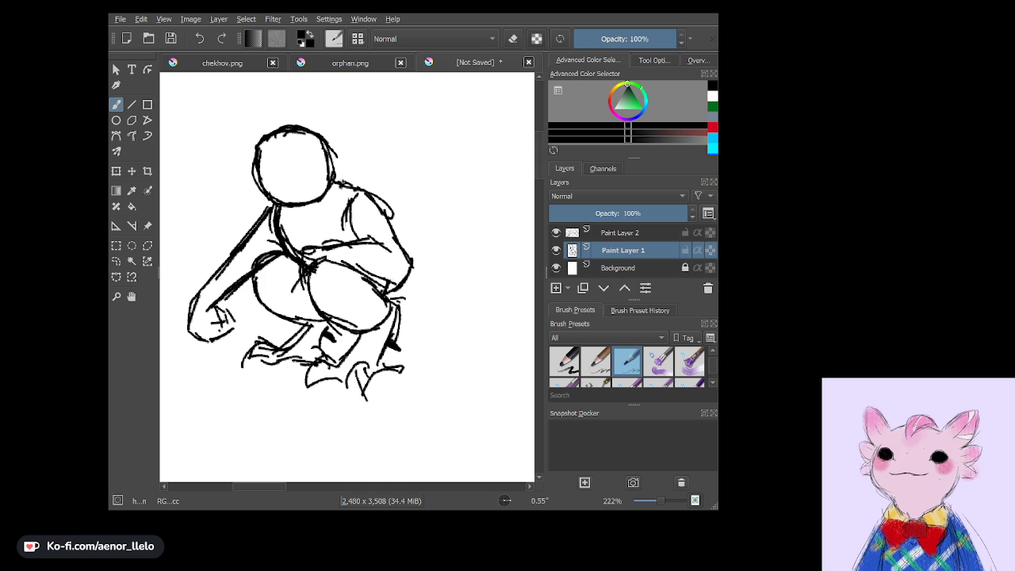
scroll(348, 277, "up", 3)
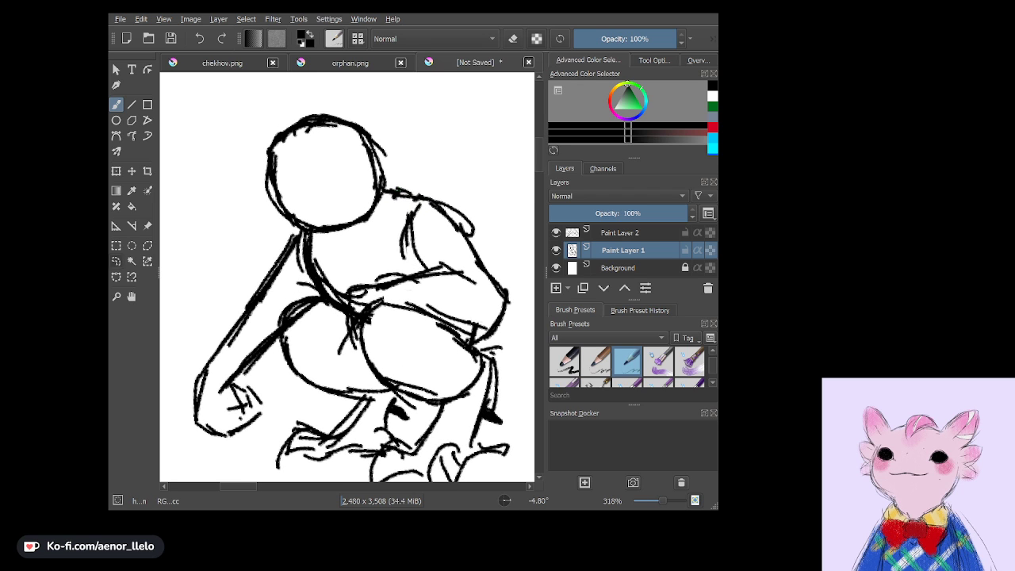
Lasso the head, shrink it slightly and shift it up and right with Transform.
key("ctrl+r")
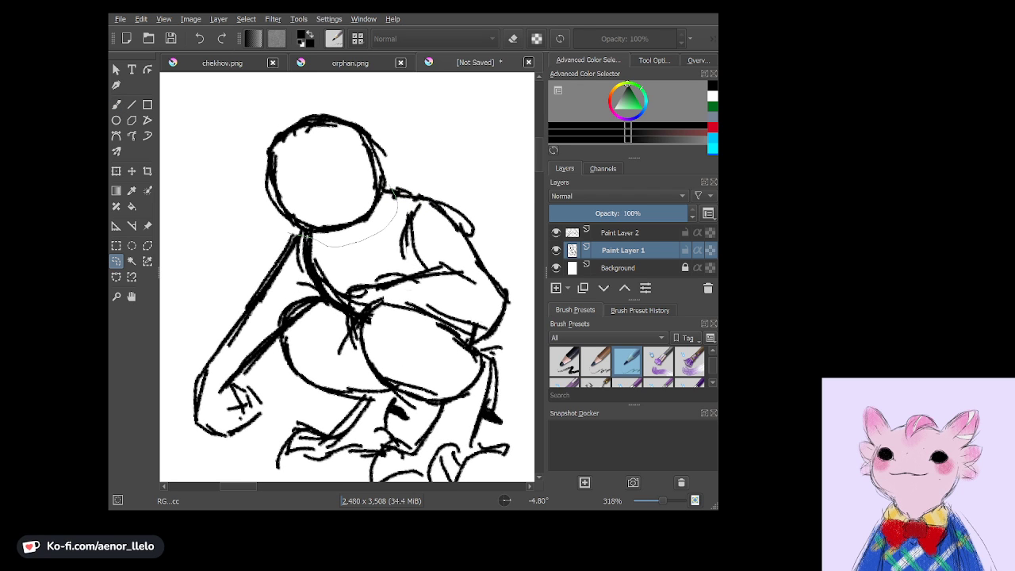
left_click_drag(396, 198, 266, 208)
left_click(134, 175)
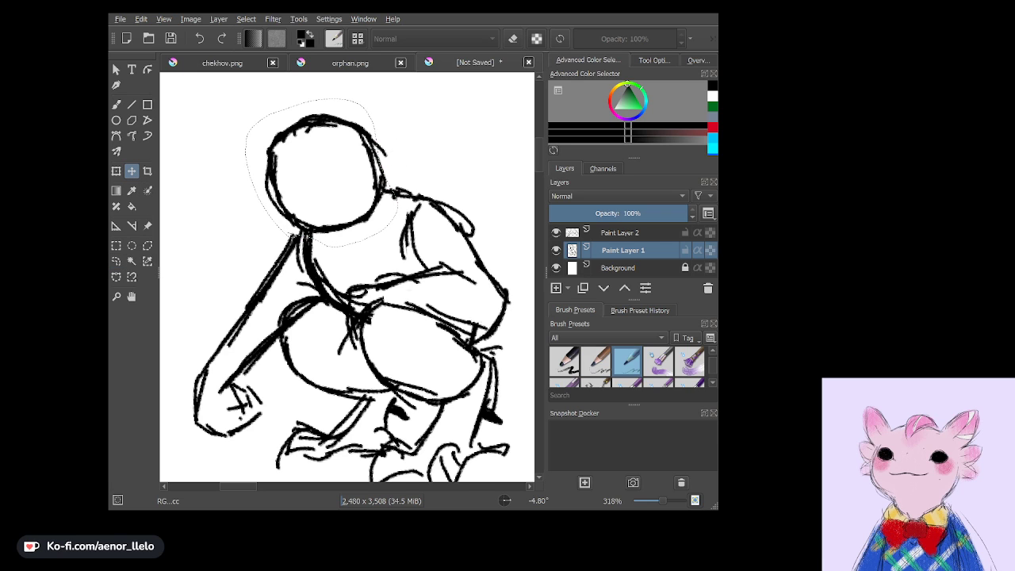
left_click(116, 170)
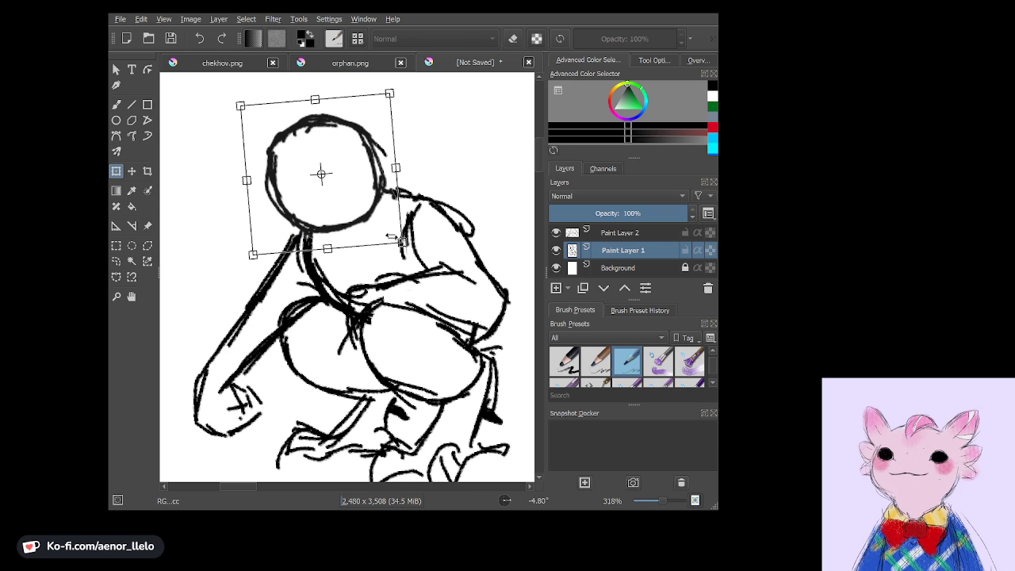
left_click_drag(402, 241, 389, 234)
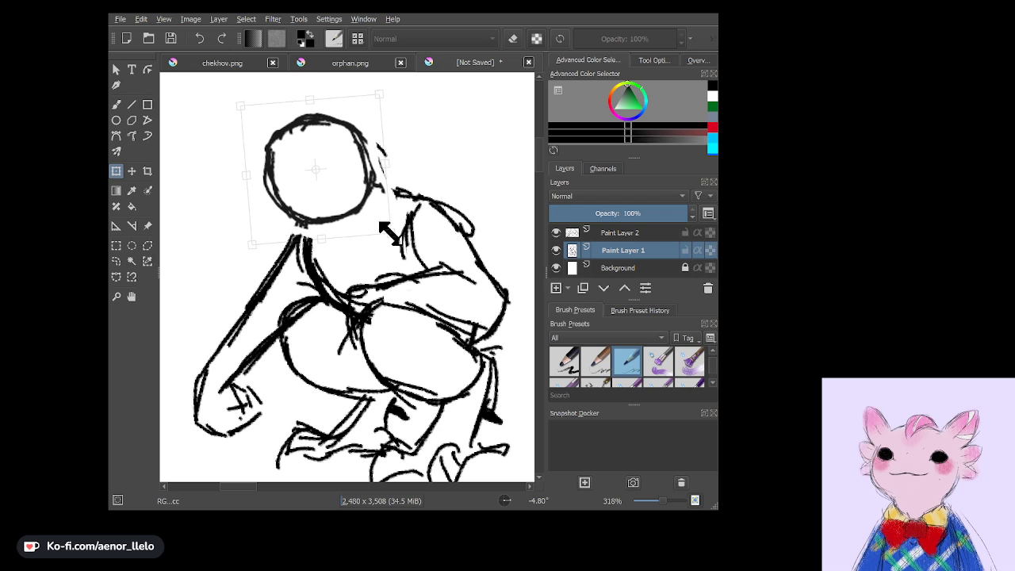
left_click_drag(353, 195, 360, 190)
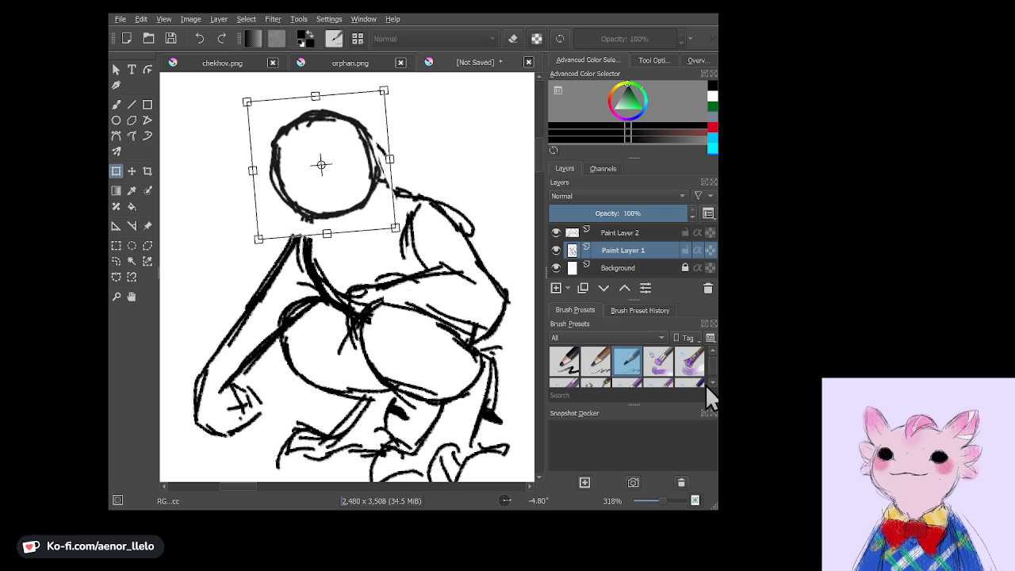
left_click(116, 104)
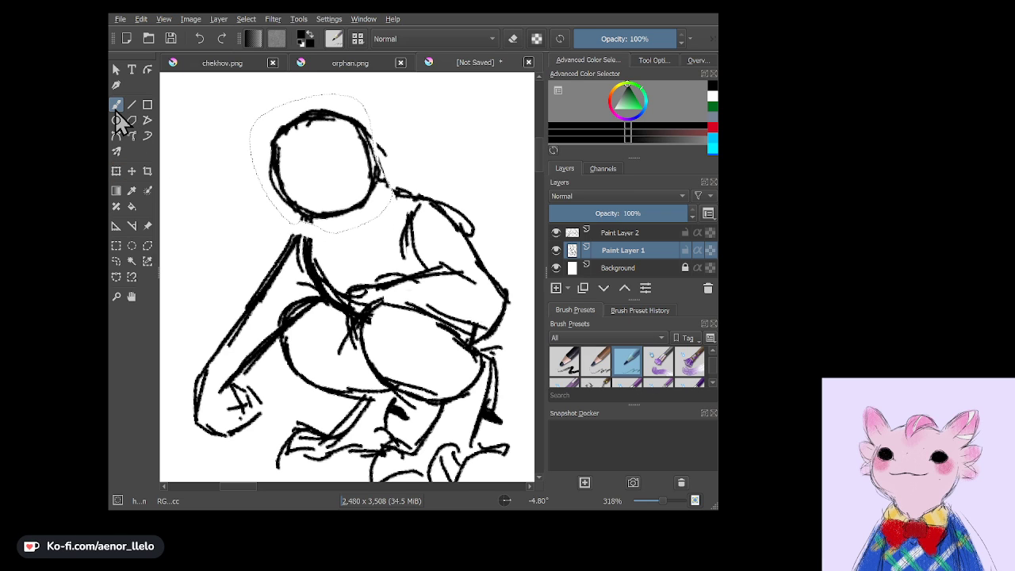
left_click(115, 261)
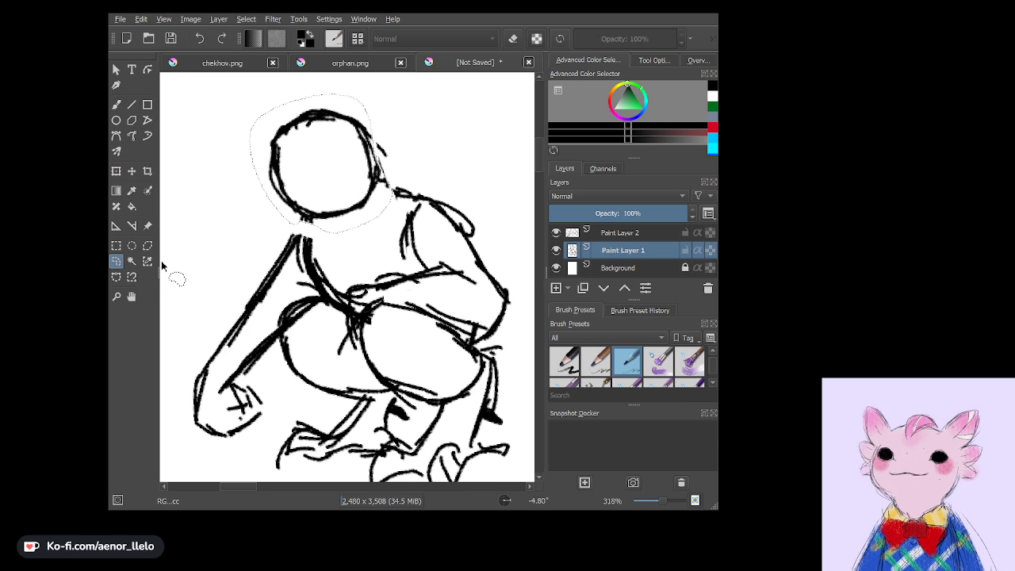
left_click(116, 105)
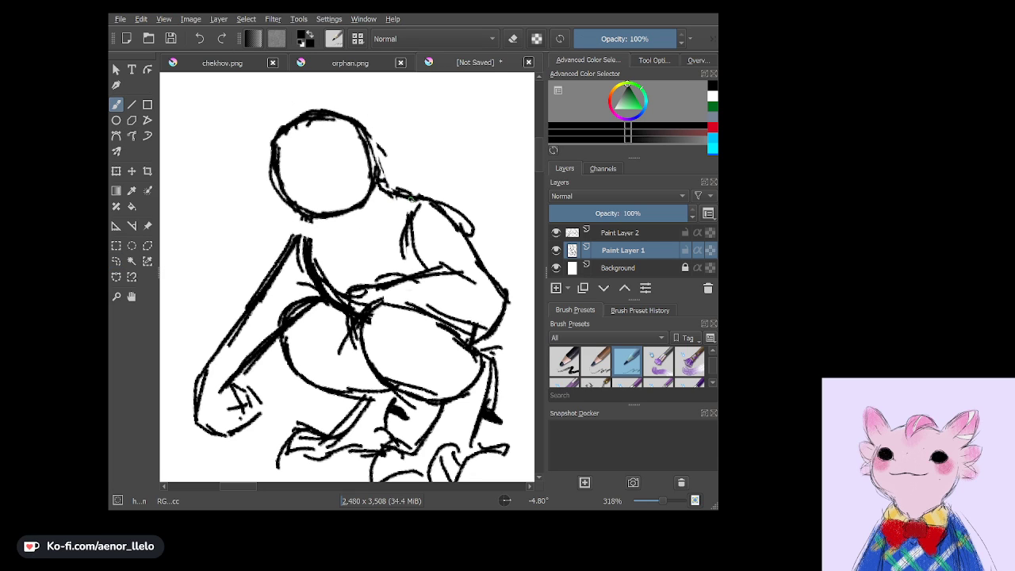
Draw neck lines to the shoulders, then merge Paint Layer 2 down into Paint Layer 1.
left_click_drag(345, 235, 389, 194)
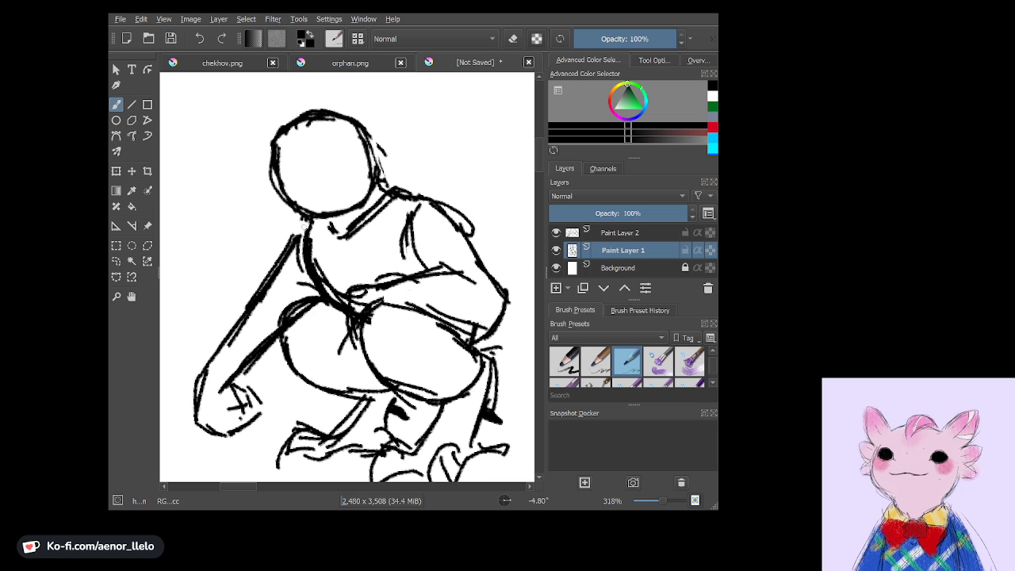
scroll(347, 277, "down", 5)
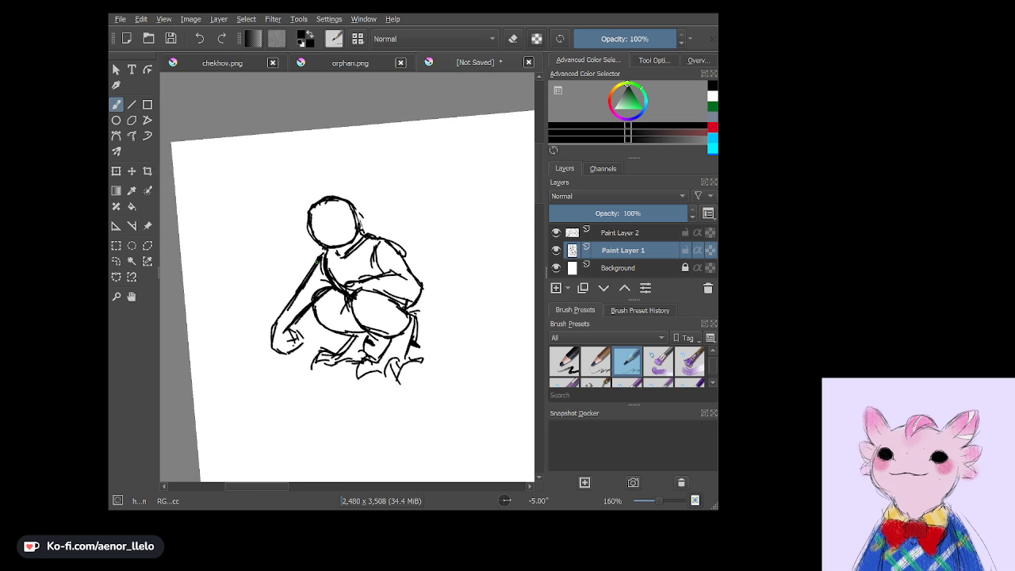
scroll(348, 278, "up", 2)
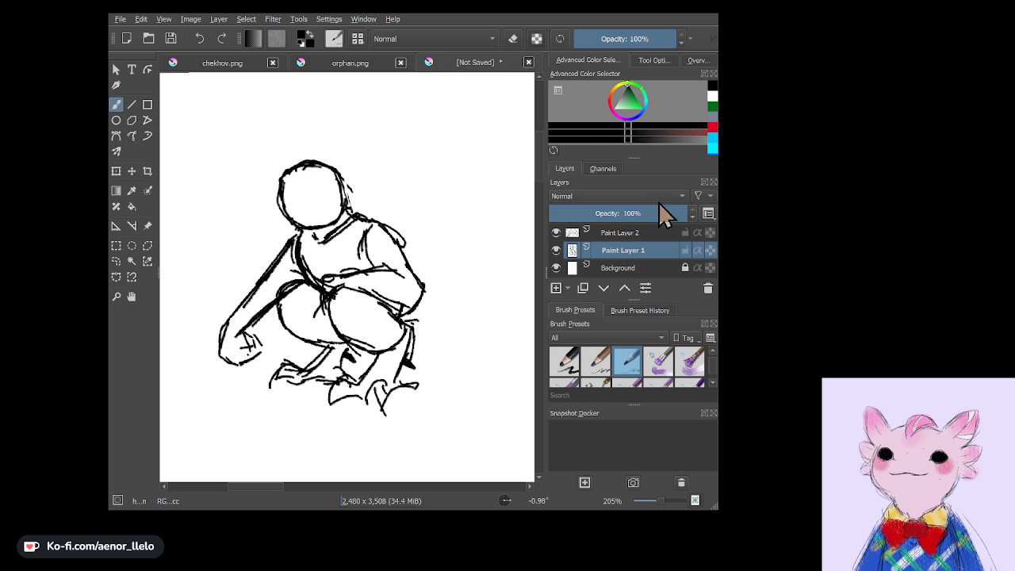
left_click(623, 231)
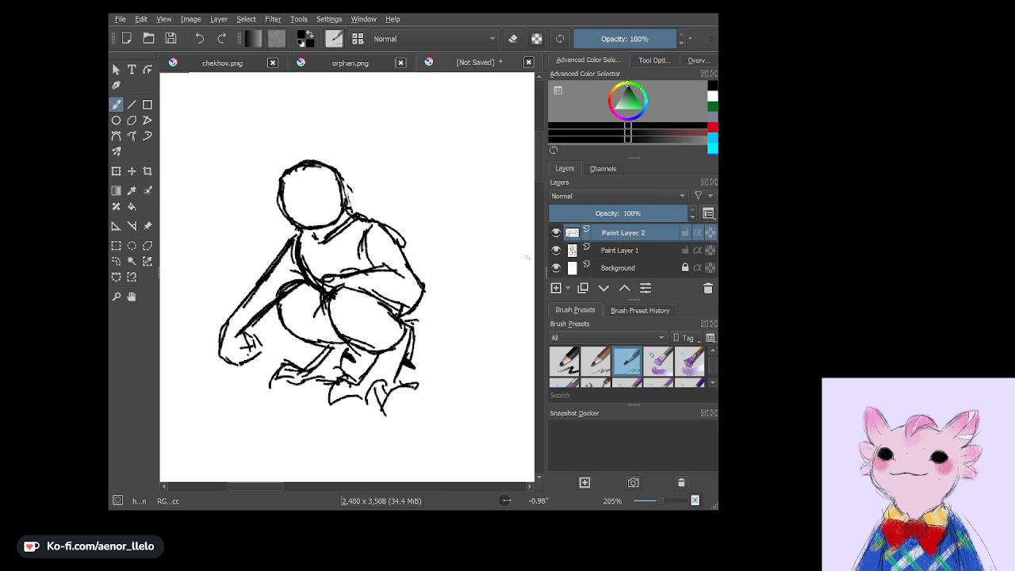
key("ctrl+e")
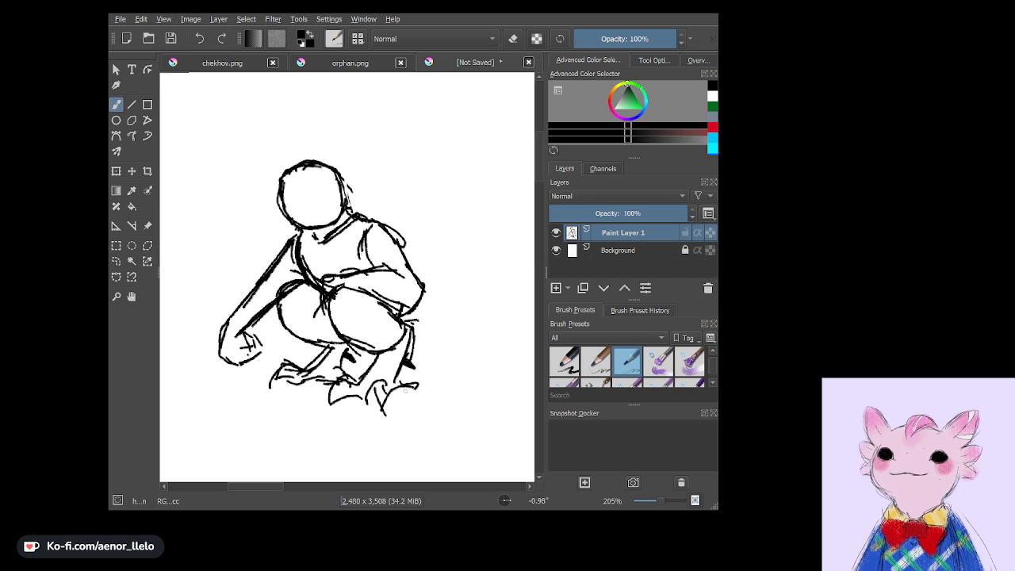
On a new Paint Layer 2, sketch pointed ears on both sides of the head.
left_click(557, 289)
scroll(338, 346, "up", 4)
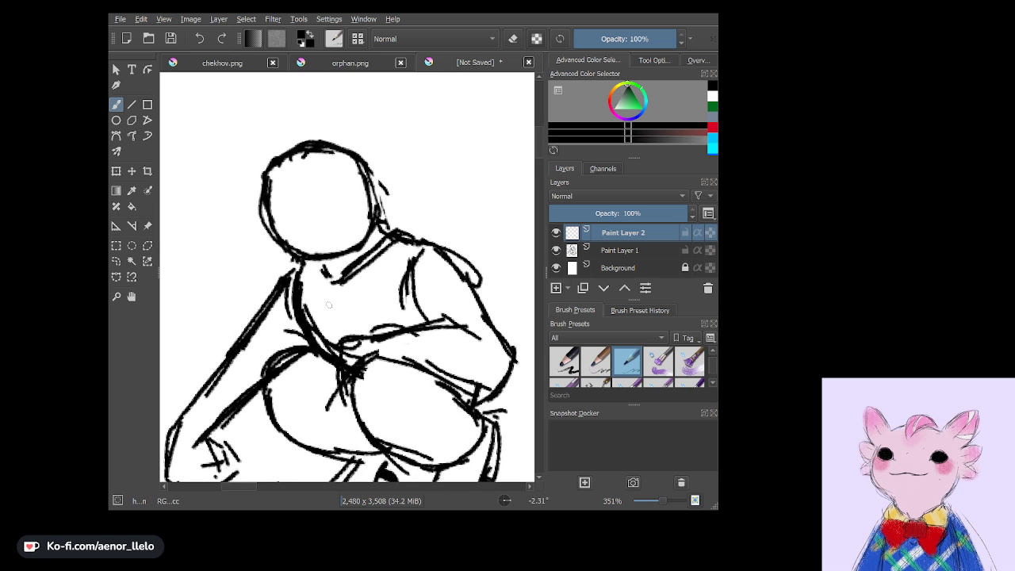
left_click_drag(389, 187, 463, 185)
mouse_move(406, 219)
left_mouse_down()
mouse_move(398, 227)
mouse_move(473, 185)
left_mouse_up()
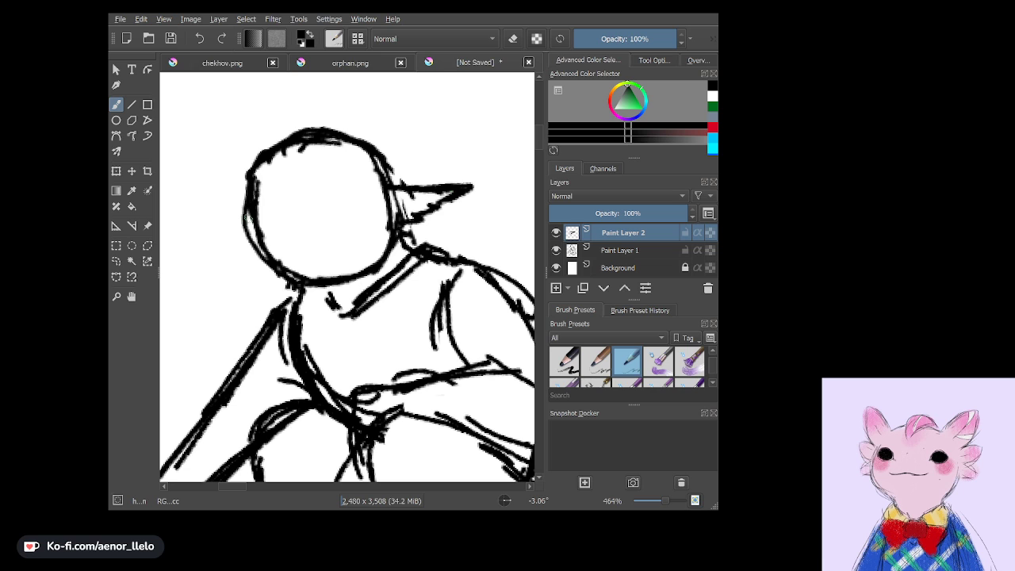
left_click_drag(252, 215, 206, 254)
mouse_move(206, 254)
left_mouse_down()
mouse_move(228, 246)
mouse_move(268, 262)
left_mouse_up()
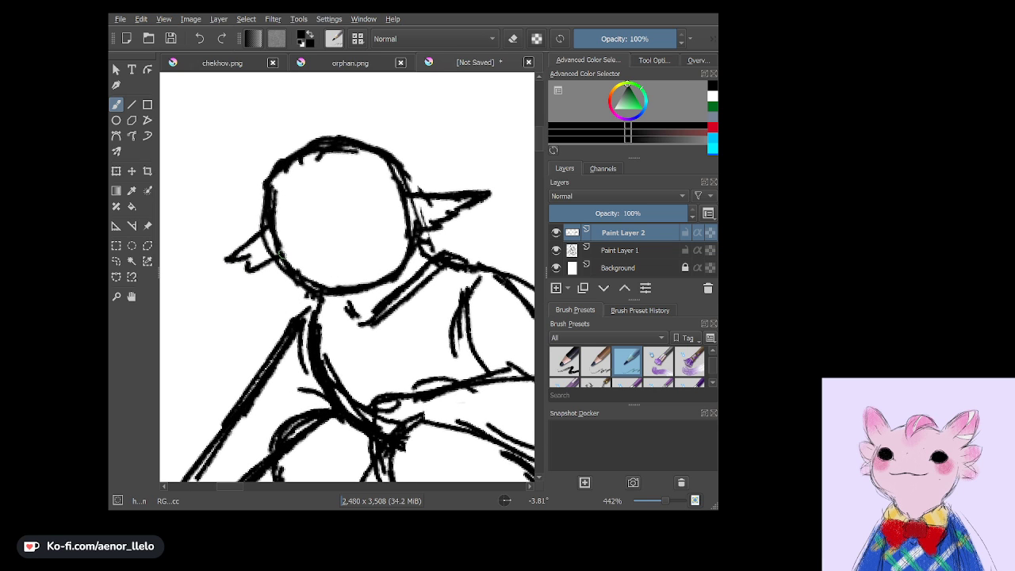
scroll(277, 256, "up", 1)
mouse_move(405, 181)
left_mouse_down()
mouse_move(422, 224)
mouse_move(425, 214)
left_mouse_up()
mouse_move(388, 225)
left_mouse_down()
mouse_move(405, 236)
mouse_move(380, 194)
left_mouse_up()
mouse_move(230, 219)
left_mouse_down()
mouse_move(258, 208)
mouse_move(268, 246)
left_mouse_up()
Sketch tousled hair and fringe across the head, plus a jaw stroke below the ear.
mouse_move(407, 179)
left_mouse_down()
mouse_move(394, 135)
mouse_move(357, 119)
mouse_move(335, 117)
mouse_move(349, 140)
mouse_move(273, 120)
mouse_move(251, 140)
mouse_move(251, 218)
left_mouse_up()
left_click_drag(238, 179, 254, 211)
mouse_move(270, 217)
left_mouse_down()
mouse_move(302, 210)
mouse_move(296, 202)
mouse_move(360, 200)
mouse_move(401, 171)
mouse_move(431, 183)
left_mouse_up()
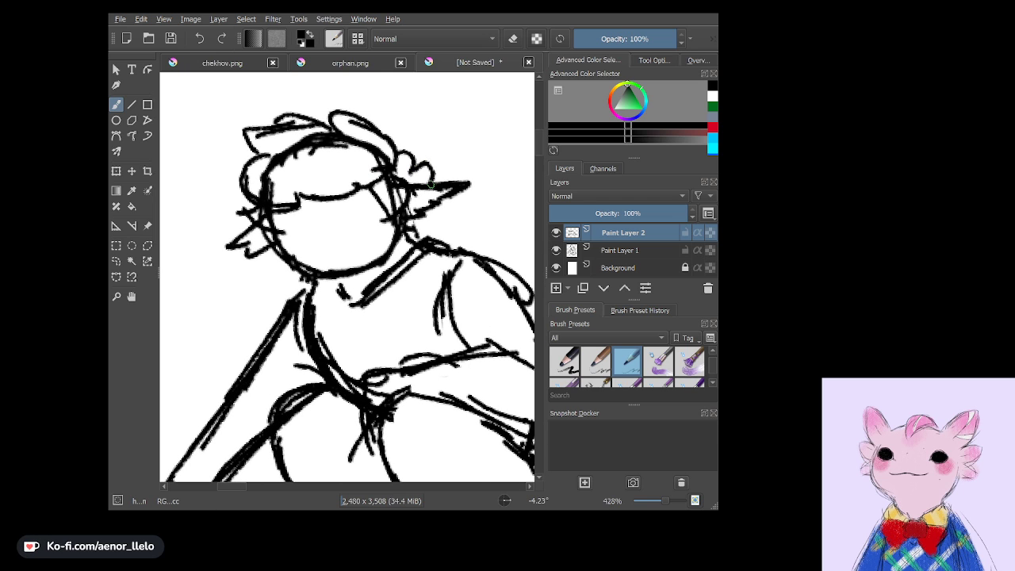
mouse_move(433, 236)
left_mouse_down()
mouse_move(444, 222)
mouse_move(438, 198)
left_mouse_up()
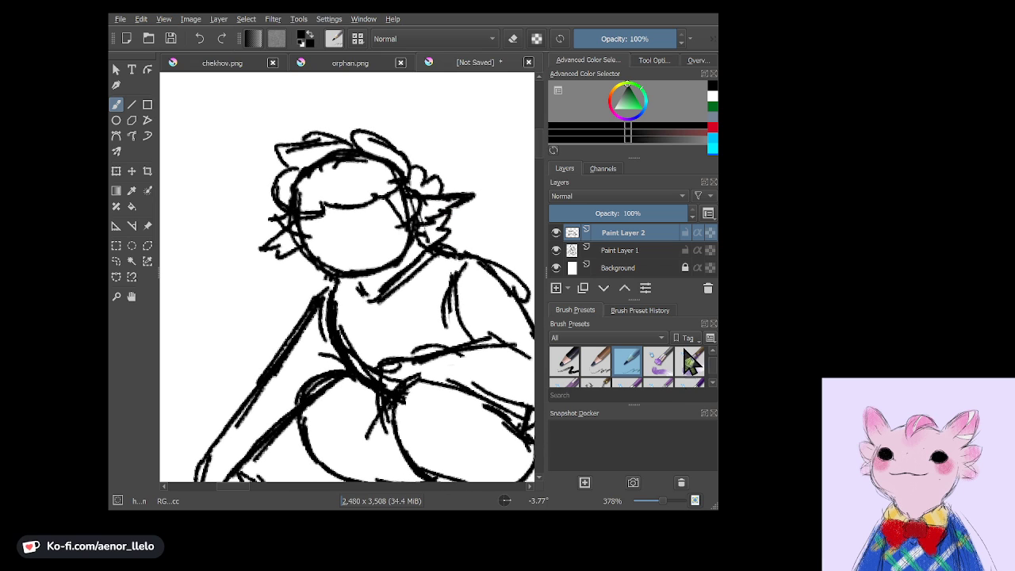
On Paint Layer 1, erase the stray hair strokes on the right of the head.
left_click(626, 249)
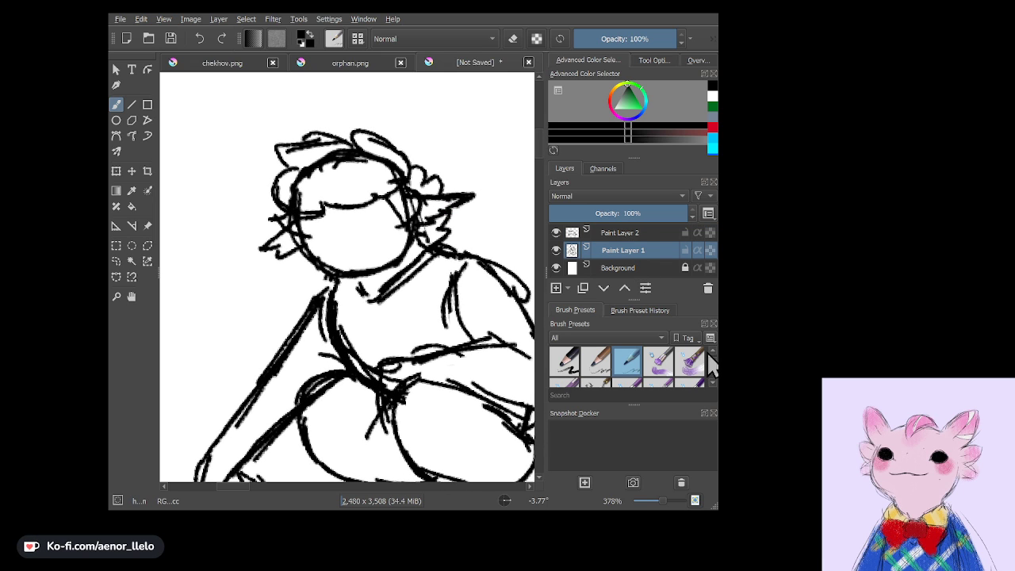
scroll(713, 363, "down", 1)
scroll(713, 363, "down", 1)
scroll(714, 364, "down", 1)
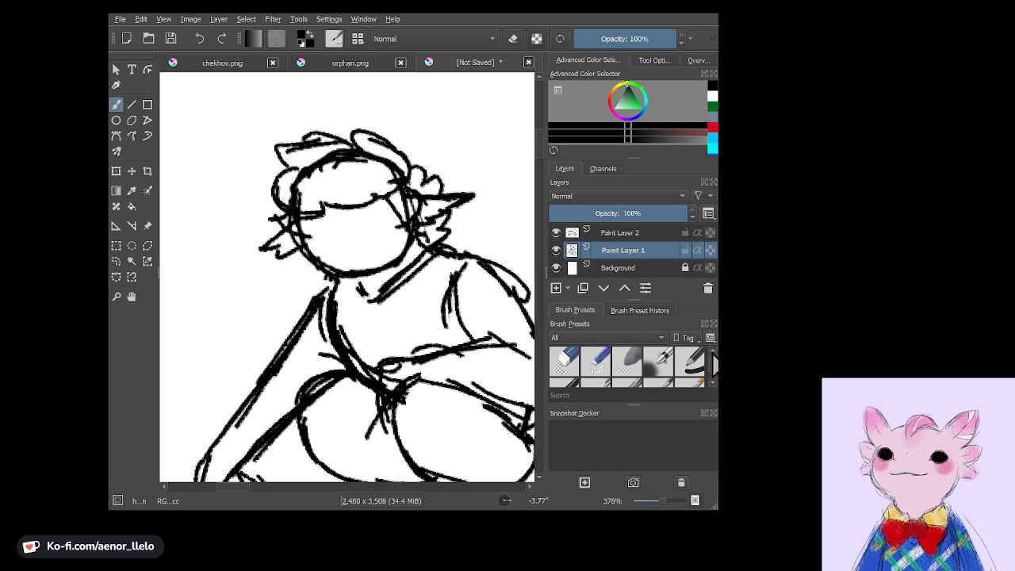
left_click(598, 366)
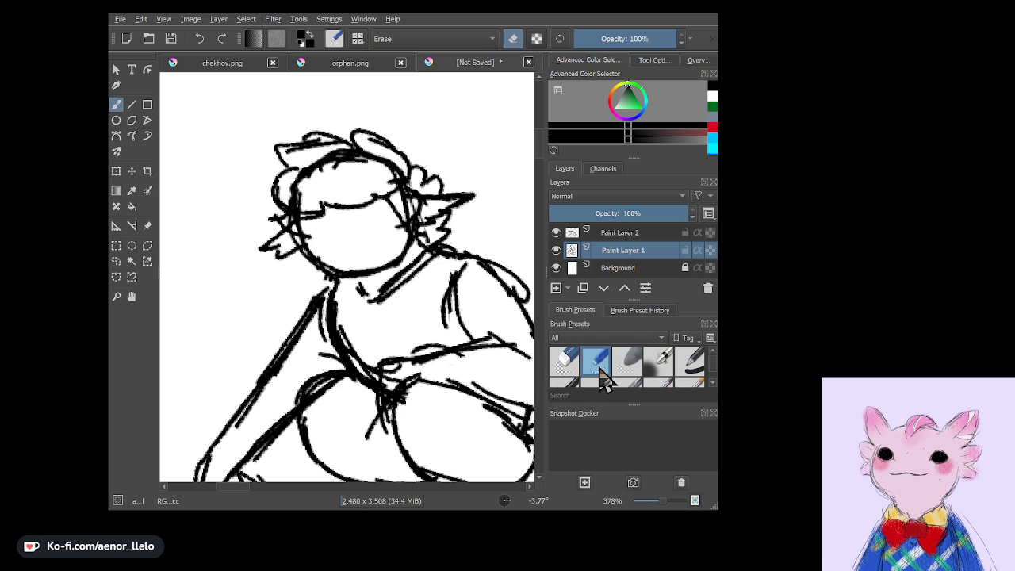
mouse_move(408, 198)
left_mouse_down()
mouse_move(363, 166)
mouse_move(295, 198)
mouse_move(306, 191)
left_mouse_up()
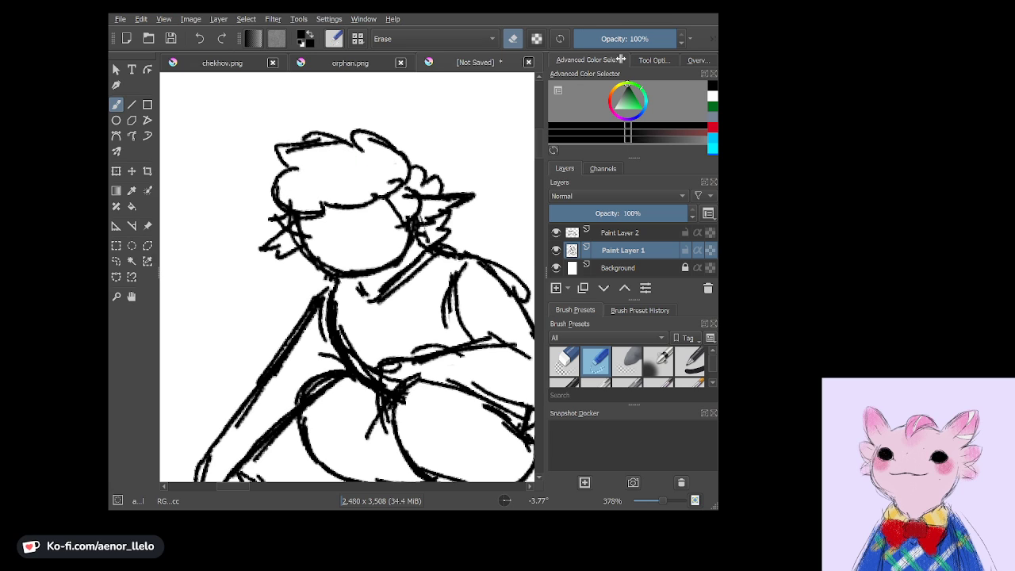
Return to the black pen preset and draw a small smiling mouth on the face.
left_click(711, 384)
left_click(711, 384)
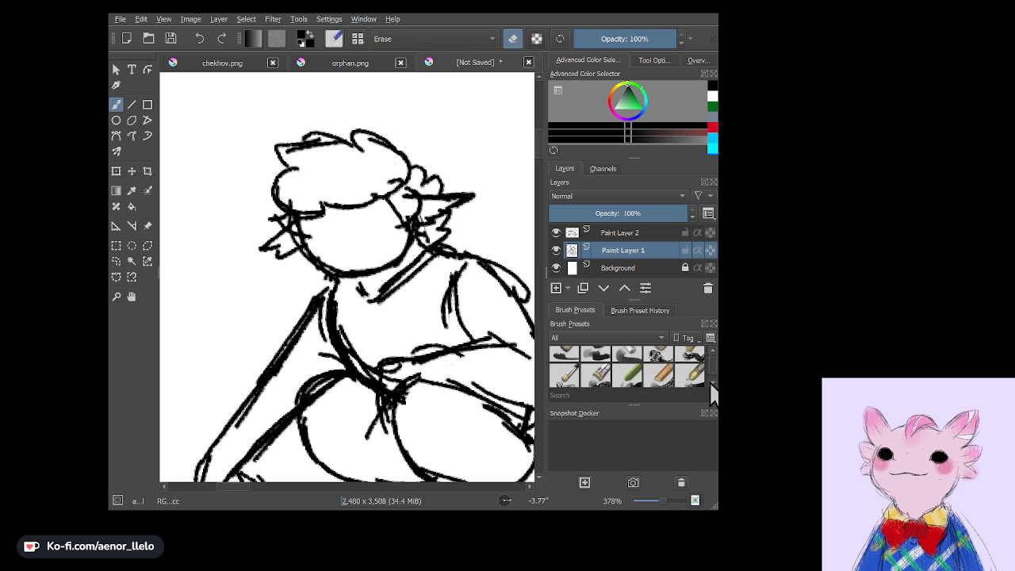
left_click(711, 384)
left_click(627, 369)
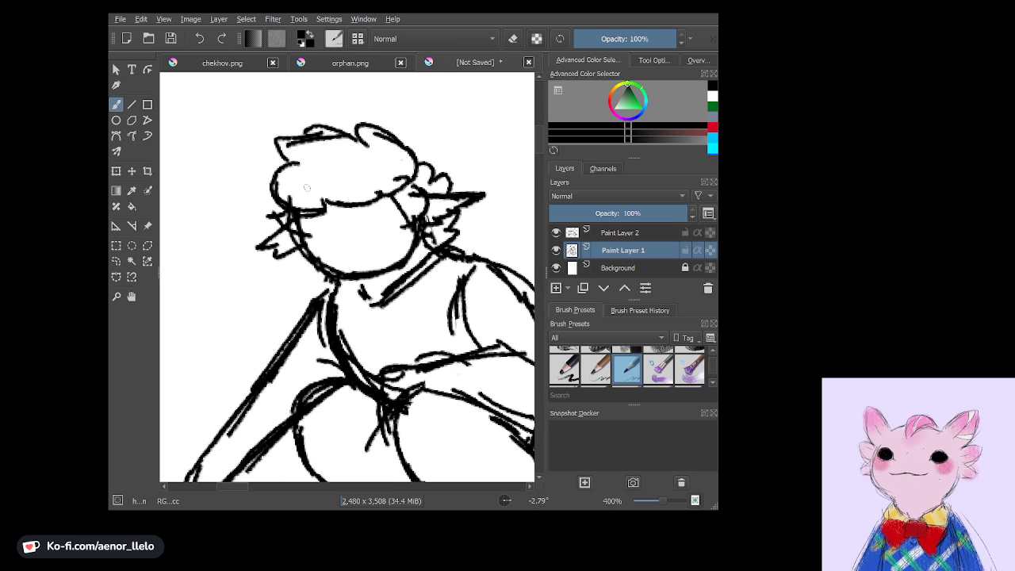
scroll(307, 187, "up", 5)
left_click_drag(311, 295, 406, 267)
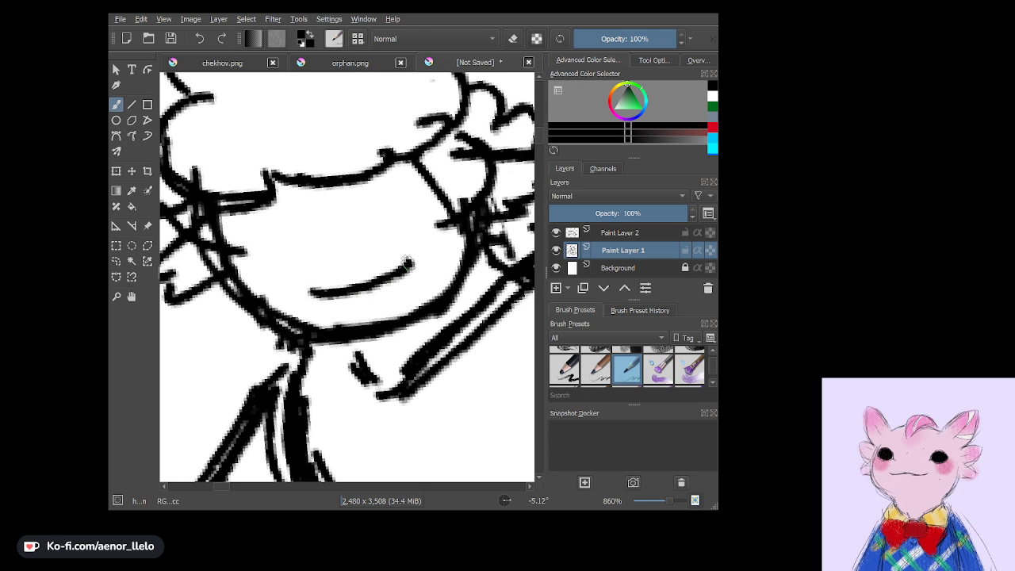
scroll(346, 277, "down", 2)
scroll(346, 277, "down", 2)
scroll(347, 278, "down", 1)
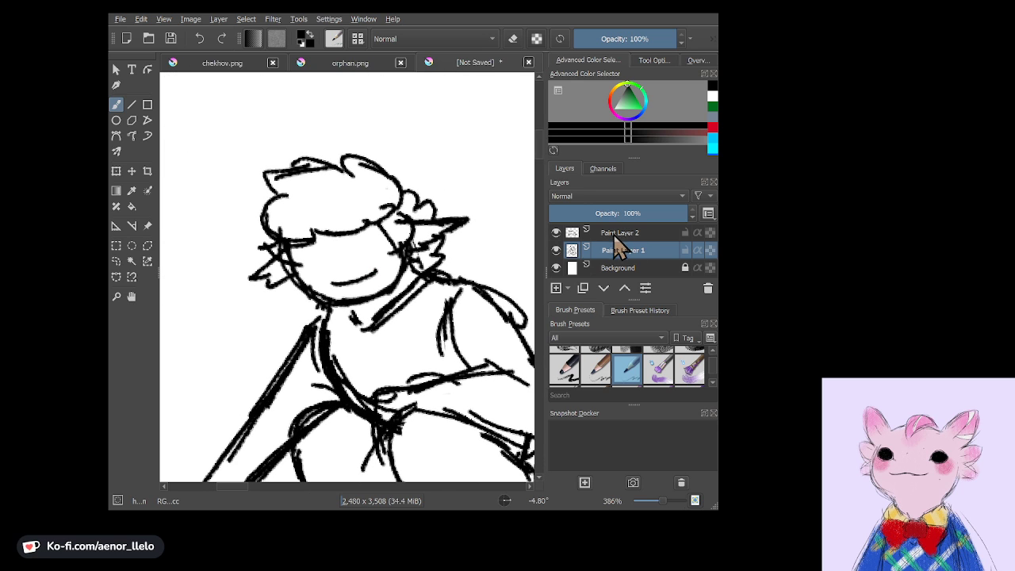
Merge Paint Layer 2 down into Paint Layer 1 and add a fresh layer above.
left_click(642, 235)
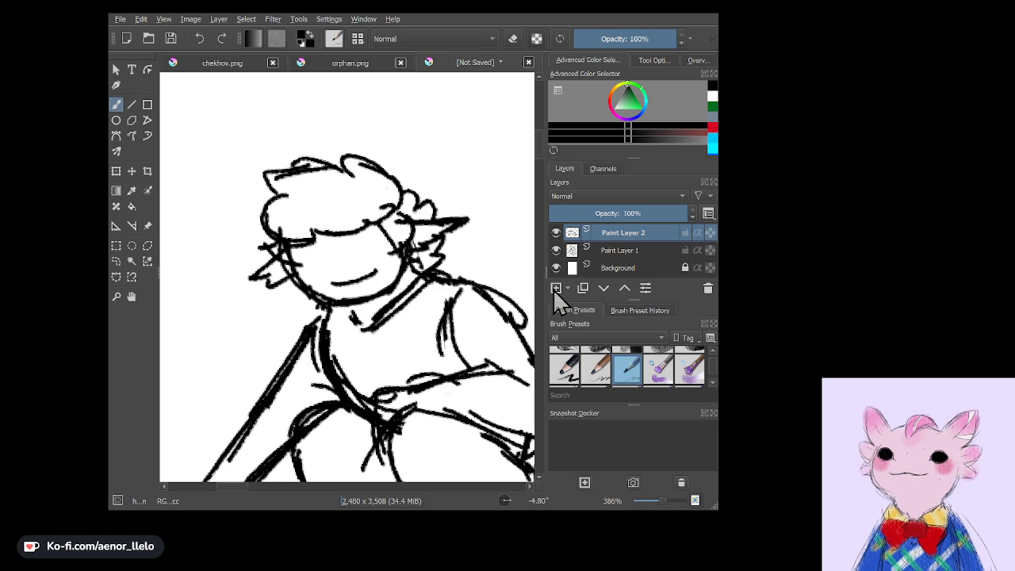
key("ctrl+e")
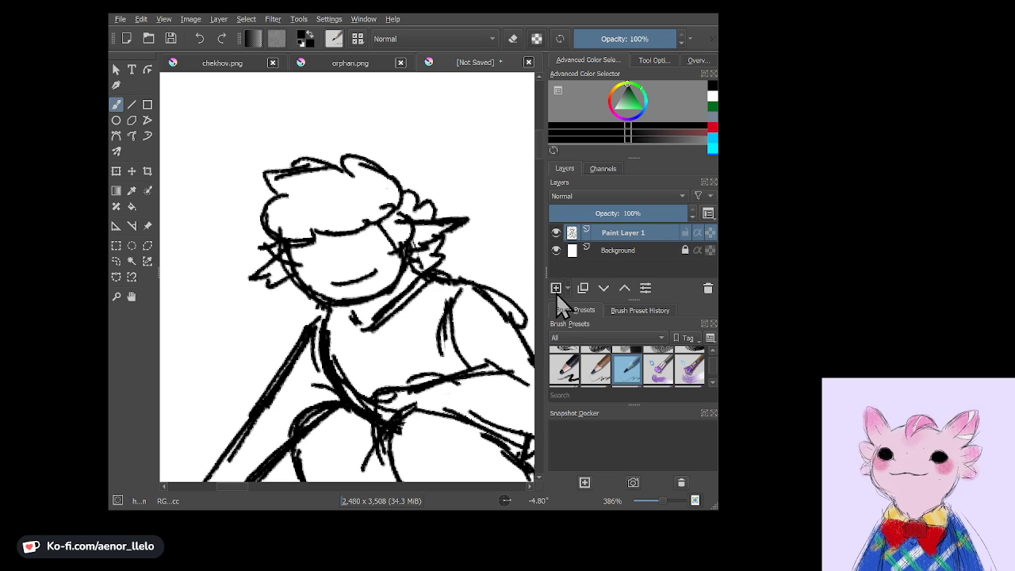
left_click(557, 289)
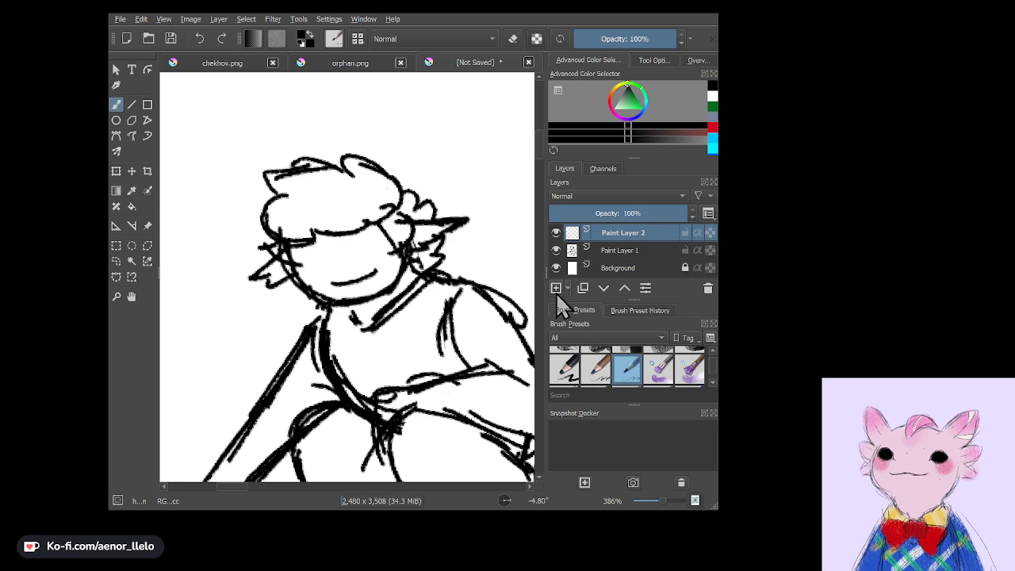
Draw looser hair strands sweeping across the top and left of the head.
scroll(347, 277, "up", 3)
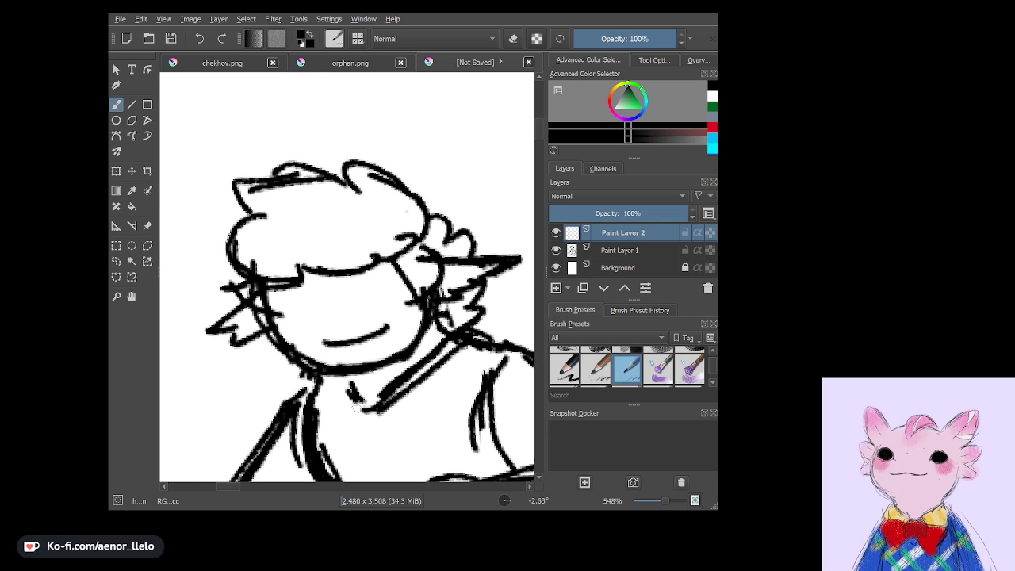
mouse_move(485, 257)
left_mouse_down()
mouse_move(466, 200)
mouse_move(361, 165)
left_mouse_up()
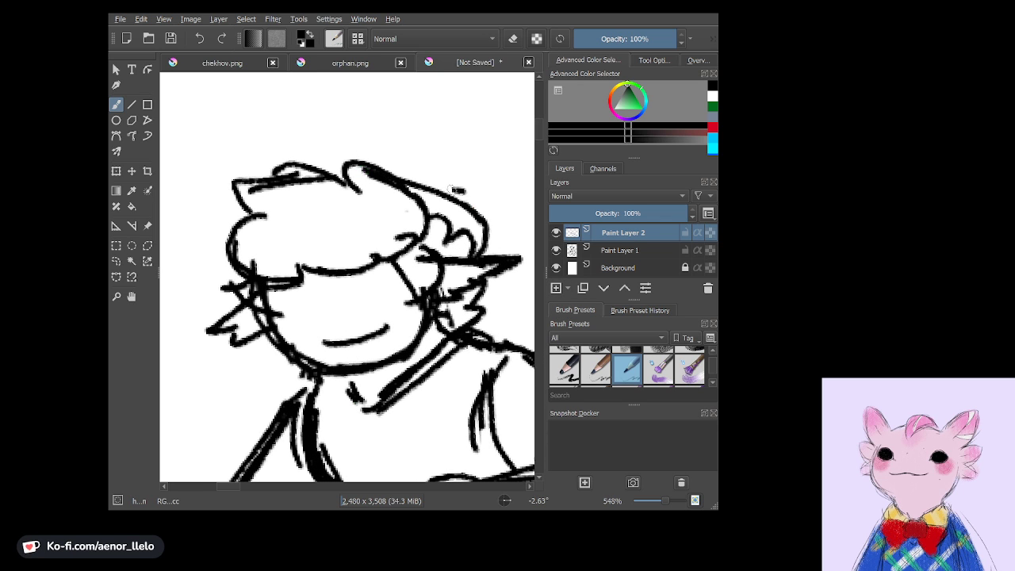
mouse_move(460, 194)
left_mouse_down()
mouse_move(310, 151)
mouse_move(287, 187)
mouse_move(236, 184)
mouse_move(265, 162)
mouse_move(208, 238)
left_mouse_up()
left_click_drag(216, 198, 229, 252)
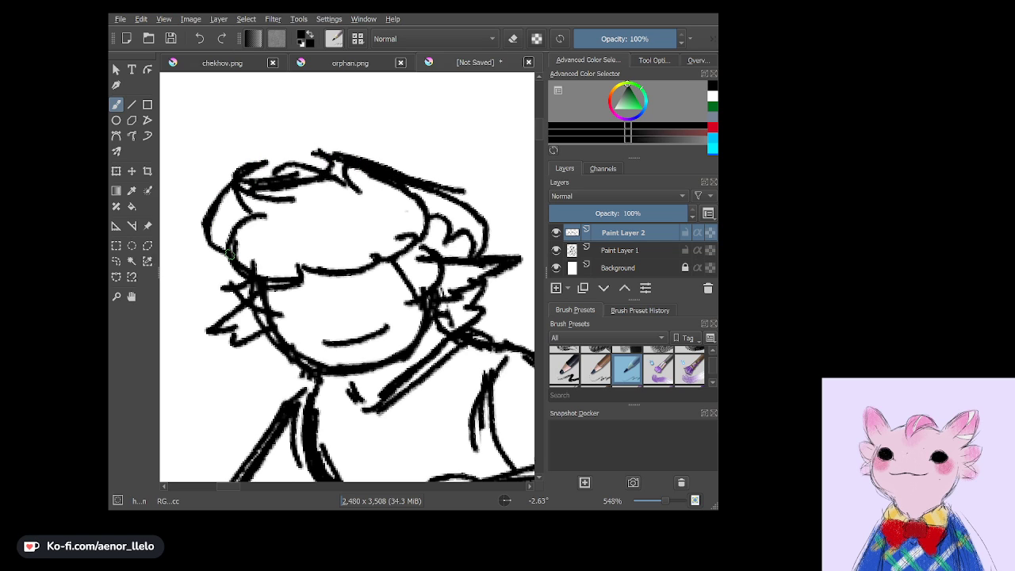
mouse_move(261, 207)
left_mouse_down()
mouse_move(396, 193)
mouse_move(411, 204)
left_mouse_up()
left_click_drag(317, 210, 432, 231)
mouse_move(377, 211)
left_mouse_down()
mouse_move(445, 231)
mouse_move(436, 230)
left_mouse_up()
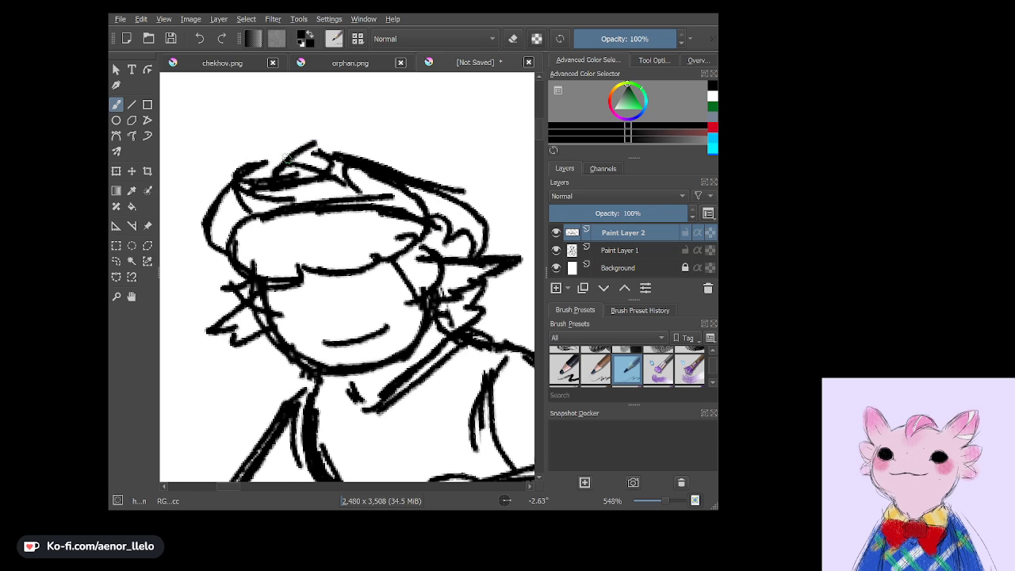
left_click_drag(286, 162, 387, 133)
left_click_drag(317, 140, 409, 151)
mouse_move(341, 148)
left_mouse_down()
mouse_move(438, 168)
mouse_move(450, 190)
left_mouse_up()
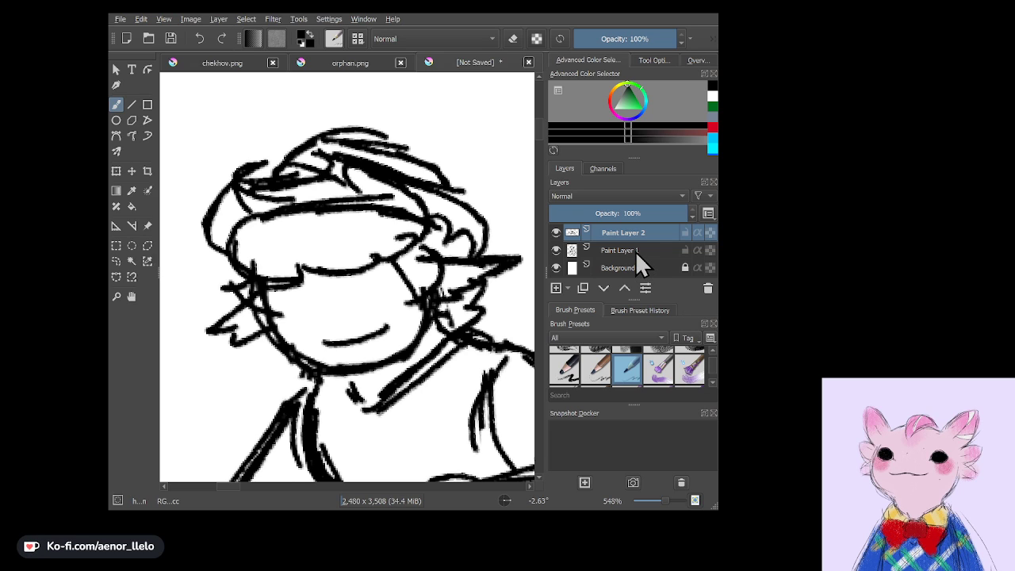
Erase the old hair lines on Paint Layer 1 beneath the redrawn hair.
left_click(604, 246)
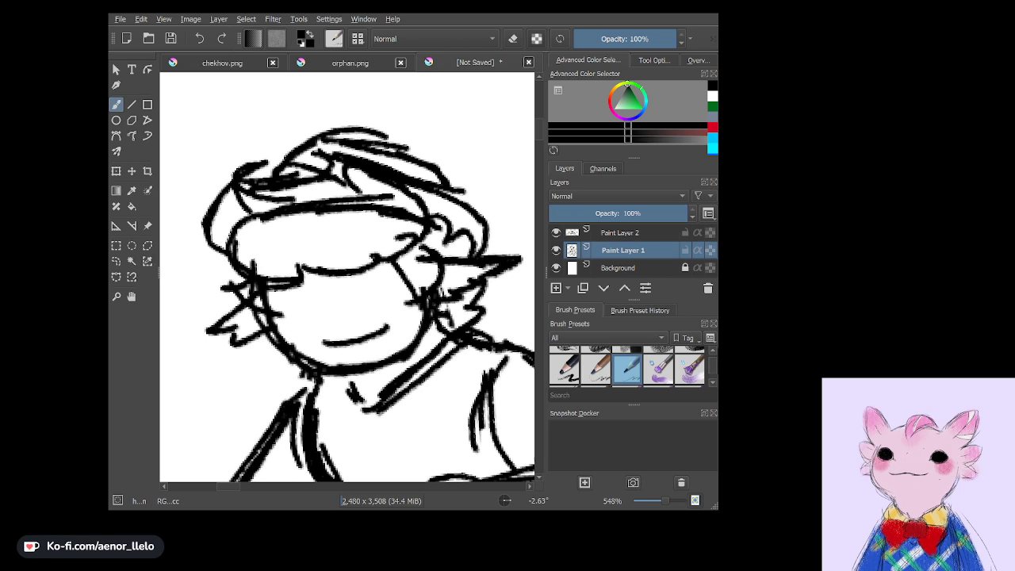
scroll(716, 365, "up", 1)
scroll(716, 366, "up", 2)
scroll(716, 366, "up", 1)
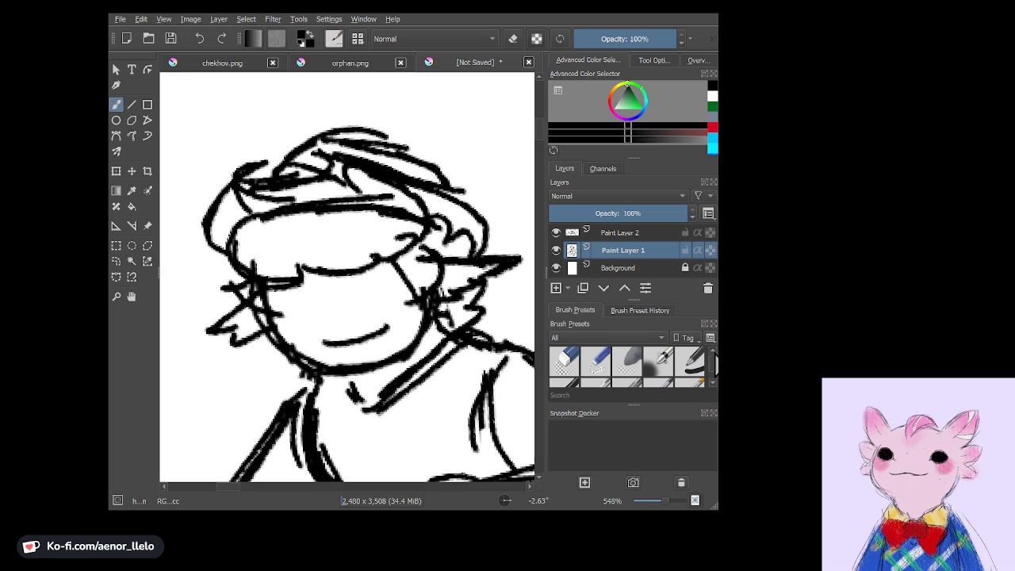
left_click(596, 362)
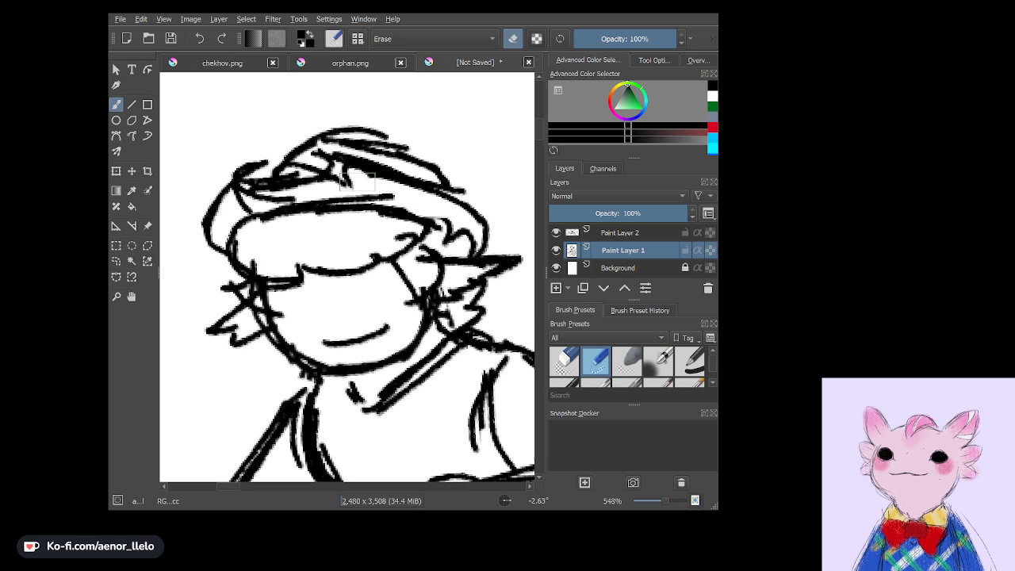
mouse_move(346, 171)
left_mouse_down()
mouse_move(309, 166)
mouse_move(246, 195)
mouse_move(294, 193)
mouse_move(317, 173)
left_mouse_up()
Merge the new hair layer, Paint Layer 2, down into the sketch.
scroll(317, 174, "down", 2)
scroll(317, 173, "down", 1)
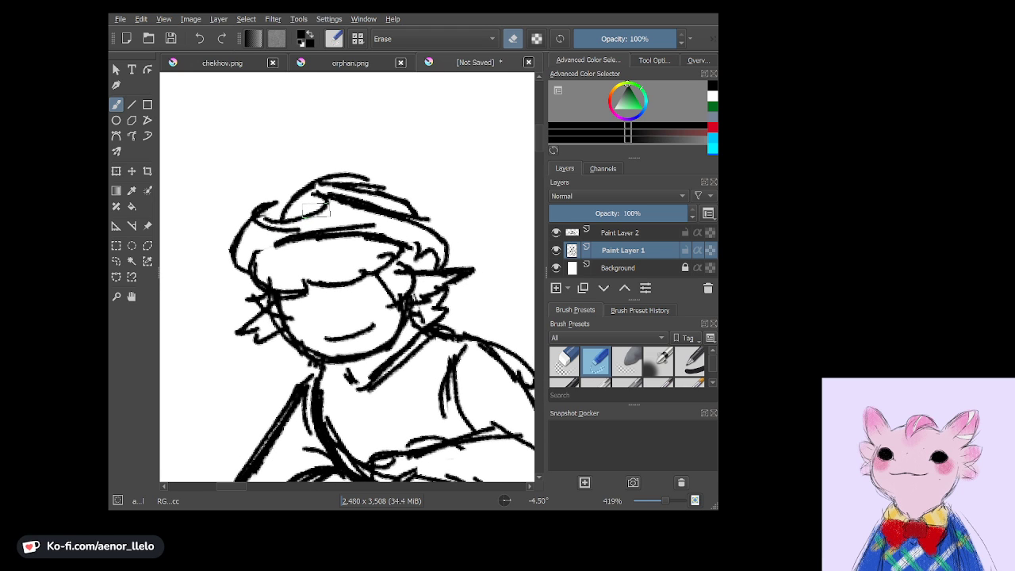
left_click(616, 233)
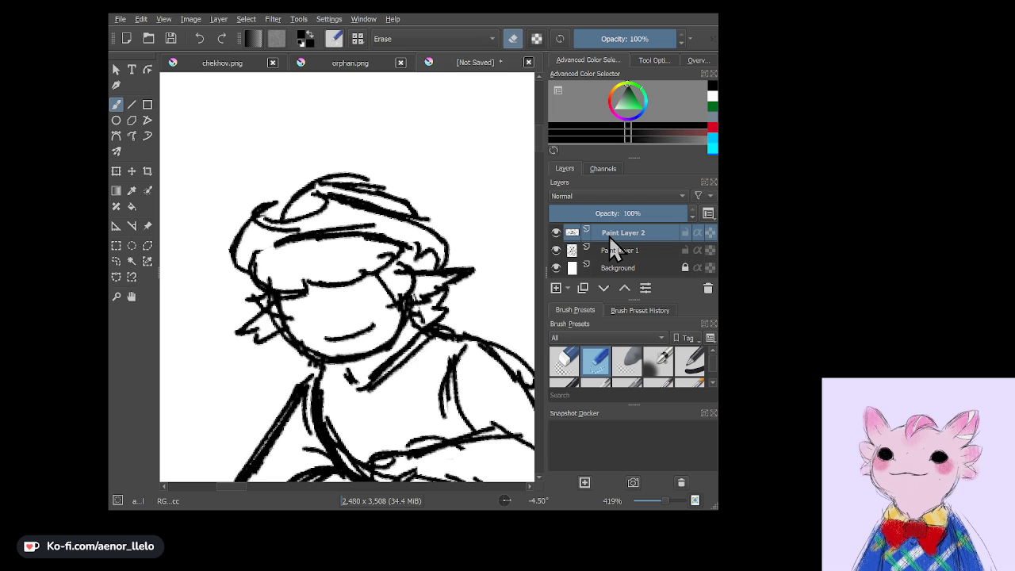
key("ctrl+e")
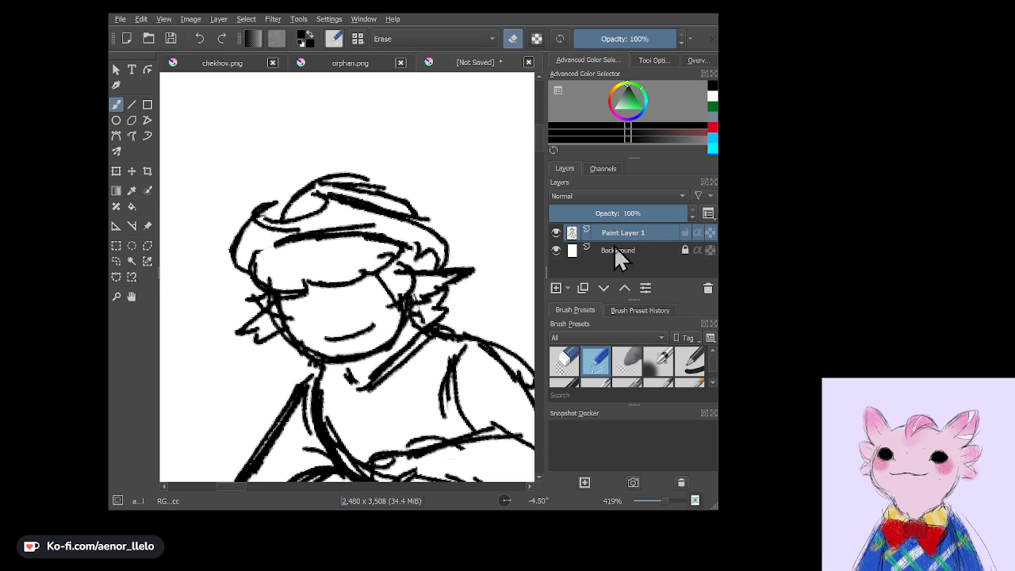
With the black pen, add two small ground arcs near the crouching figure.
scroll(511, 271, "down", 5)
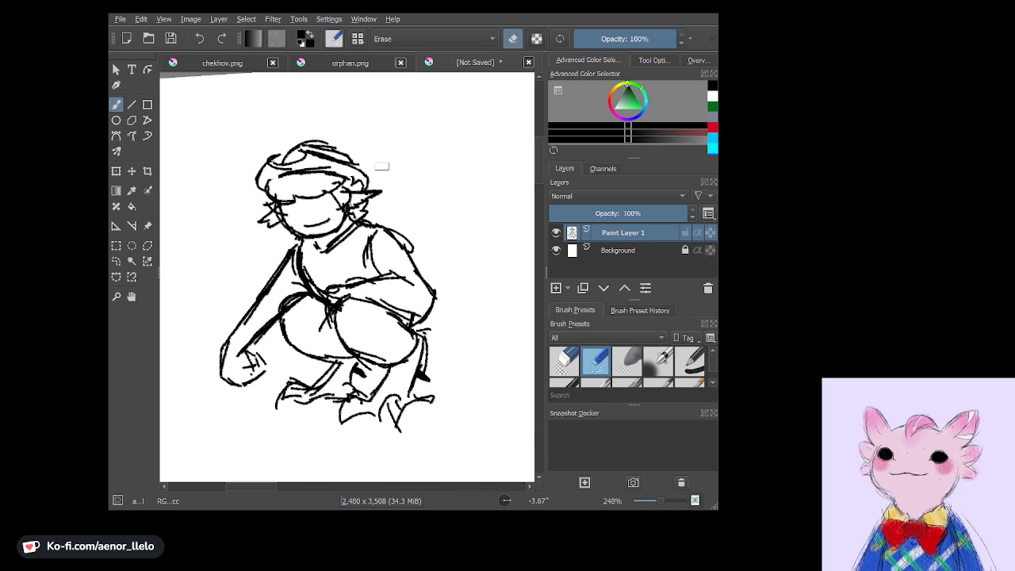
scroll(360, 156, "down", 3)
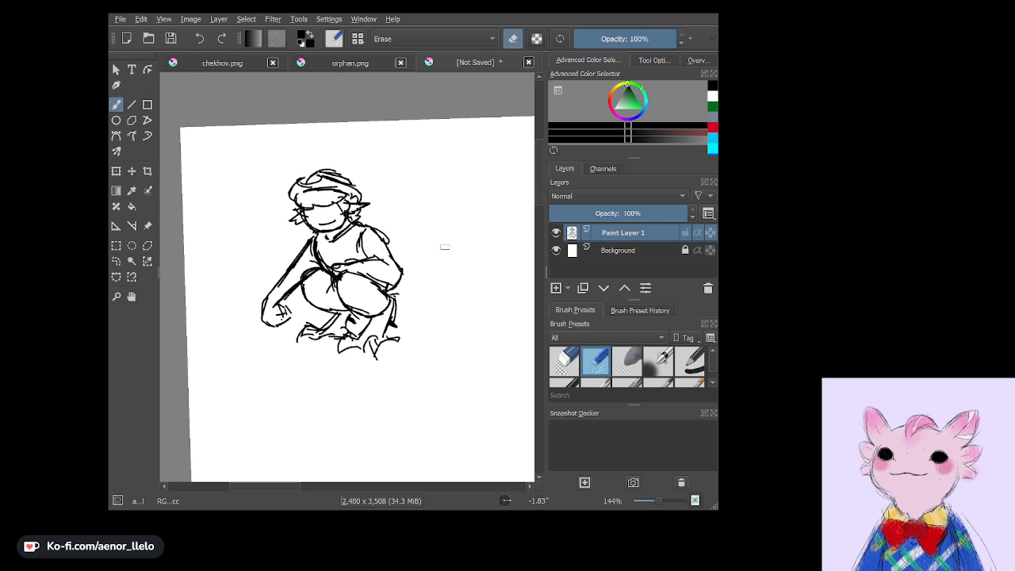
scroll(446, 247, "up", 2)
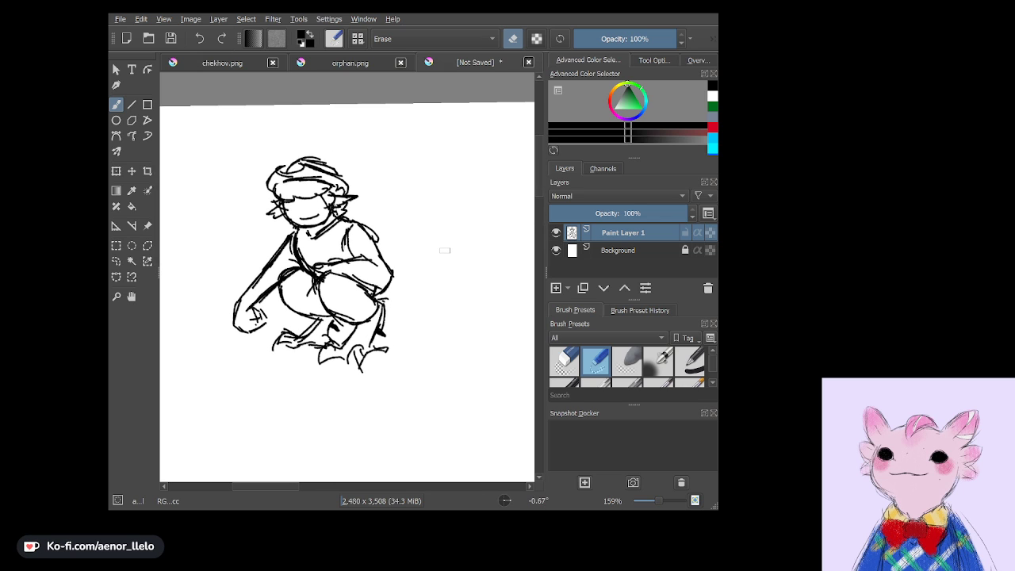
left_click(708, 382)
left_click(708, 382)
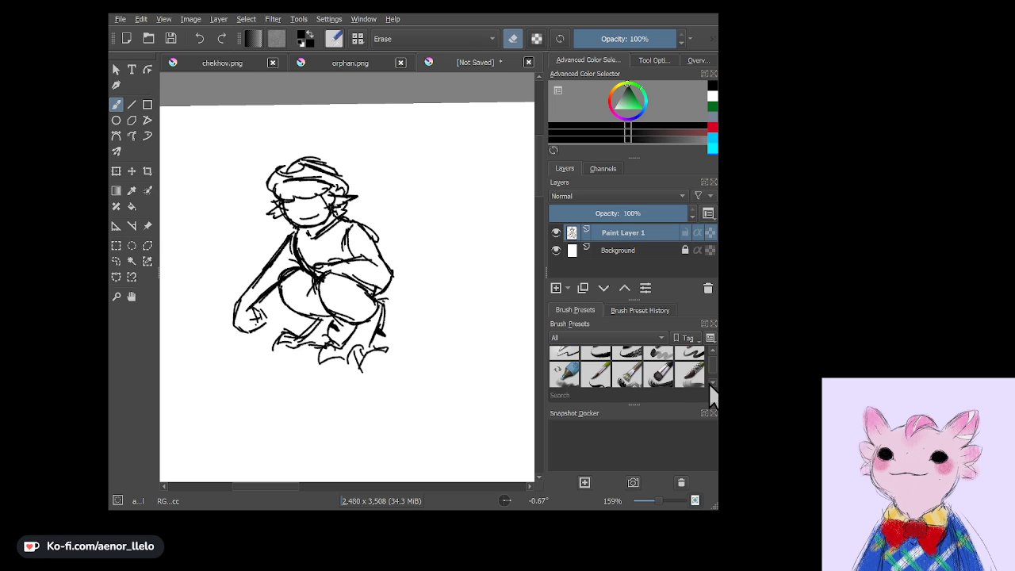
left_click(709, 384)
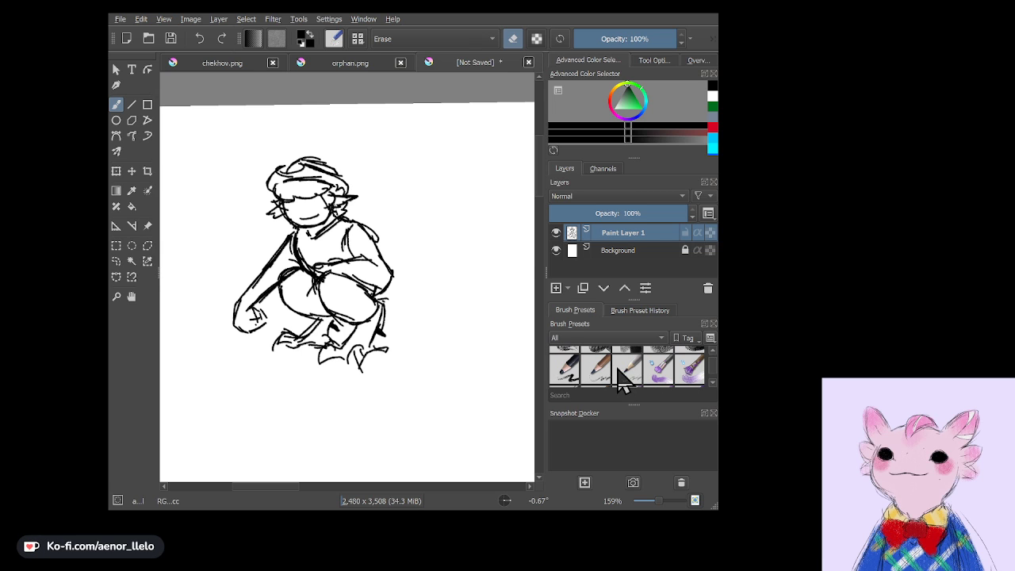
left_click(624, 371)
scroll(362, 384, "down", 2)
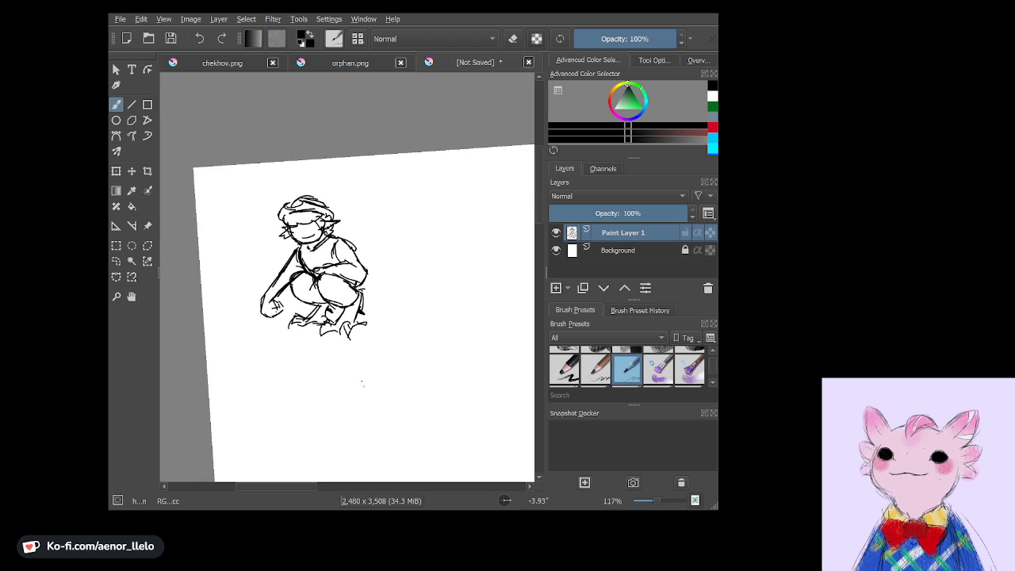
scroll(362, 384, "up", 1)
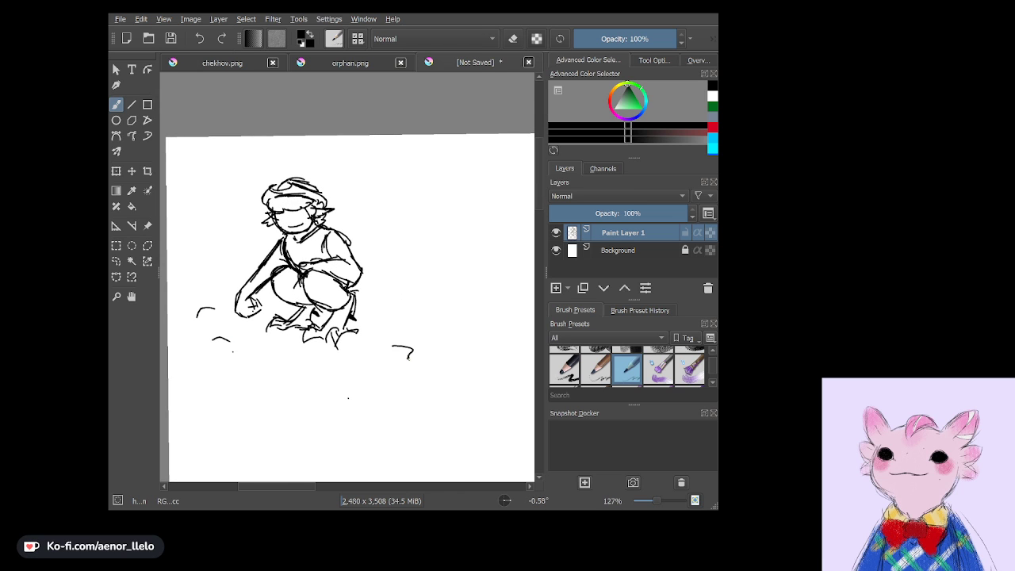
left_click_drag(337, 369, 363, 372)
left_click_drag(481, 322, 498, 338)
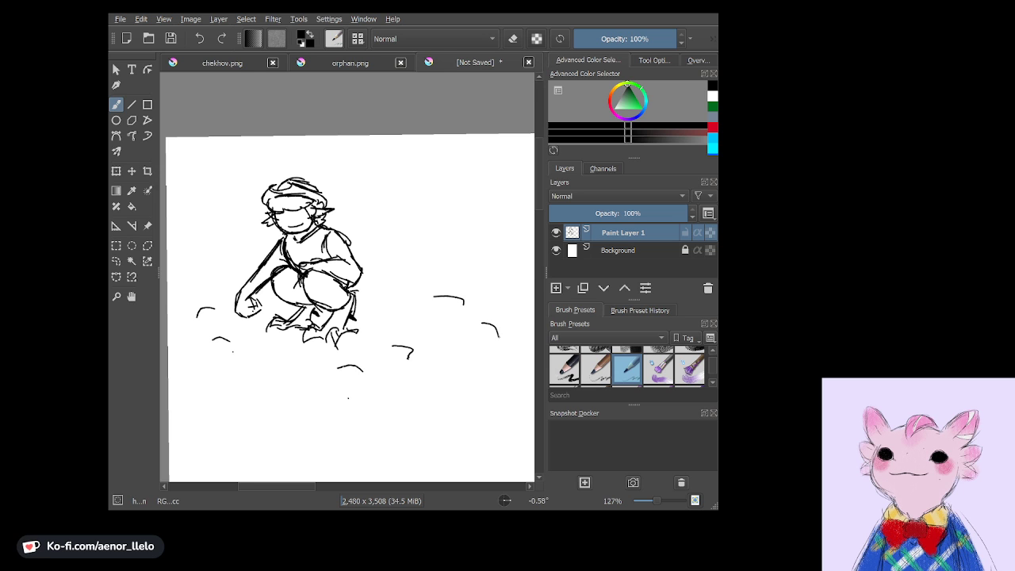
Zoom in and draw the left and right edges of a forearm rising from the ground.
scroll(492, 333, "up", 4)
scroll(347, 277, "down", 1)
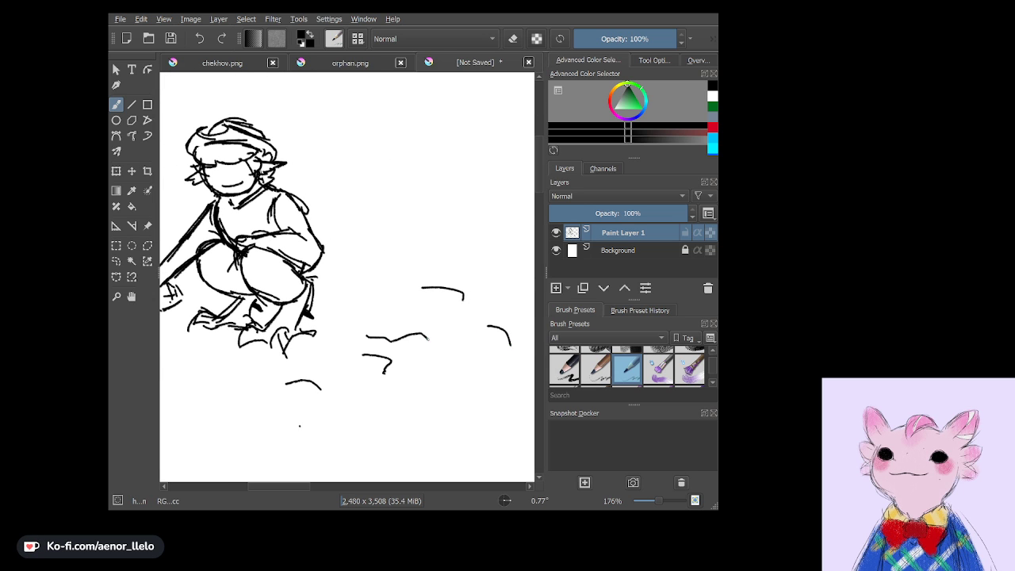
scroll(427, 337, "up", 2)
scroll(433, 389, "up", 2)
mouse_move(324, 278)
left_mouse_down()
mouse_move(315, 382)
mouse_move(332, 243)
left_mouse_up()
left_click_drag(388, 260, 406, 376)
left_click_drag(406, 374, 390, 261)
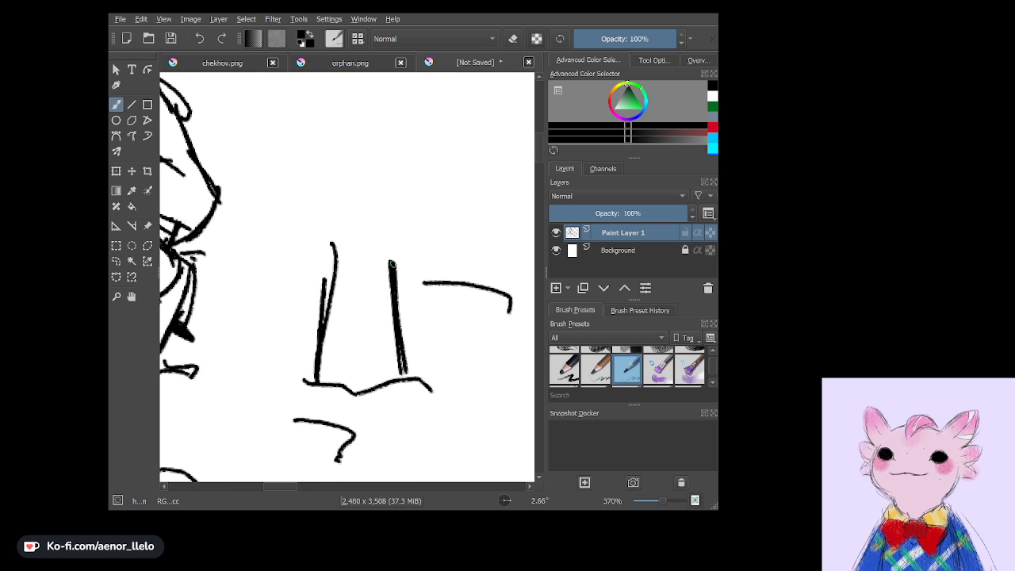
scroll(392, 265, "up", 2)
Outline the hand above the forearm with thumb, palm and curled fingers.
left_click_drag(322, 276, 249, 227)
scroll(249, 226, "down", 1)
scroll(346, 277, "down", 1)
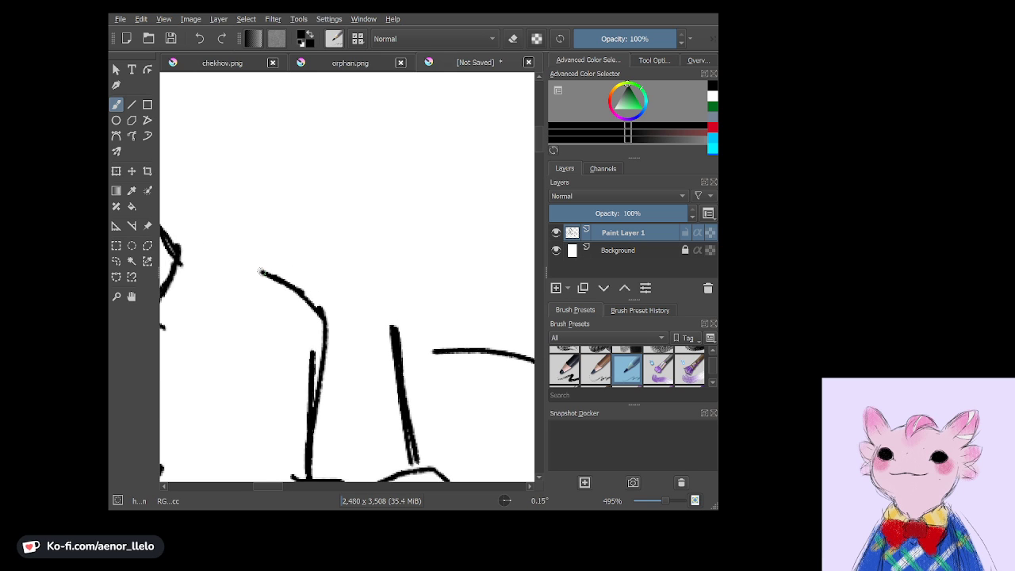
mouse_move(394, 334)
left_mouse_down()
mouse_move(417, 297)
mouse_move(446, 282)
mouse_move(453, 222)
mouse_move(429, 181)
mouse_move(416, 228)
mouse_move(351, 263)
mouse_move(368, 284)
left_mouse_up()
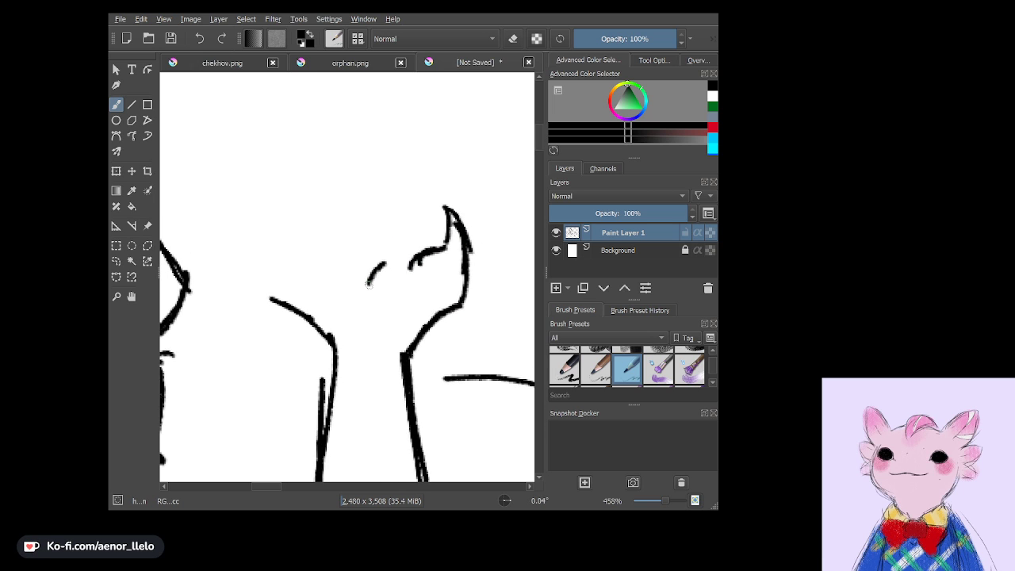
left_click_drag(365, 210, 408, 253)
mouse_move(267, 288)
left_mouse_down()
mouse_move(239, 216)
mouse_move(273, 159)
left_mouse_up()
mouse_move(248, 194)
left_mouse_down()
mouse_move(277, 157)
mouse_move(304, 147)
mouse_move(280, 188)
mouse_move(292, 217)
left_mouse_up()
mouse_move(287, 219)
left_mouse_down()
mouse_move(291, 252)
mouse_move(363, 229)
left_mouse_up()
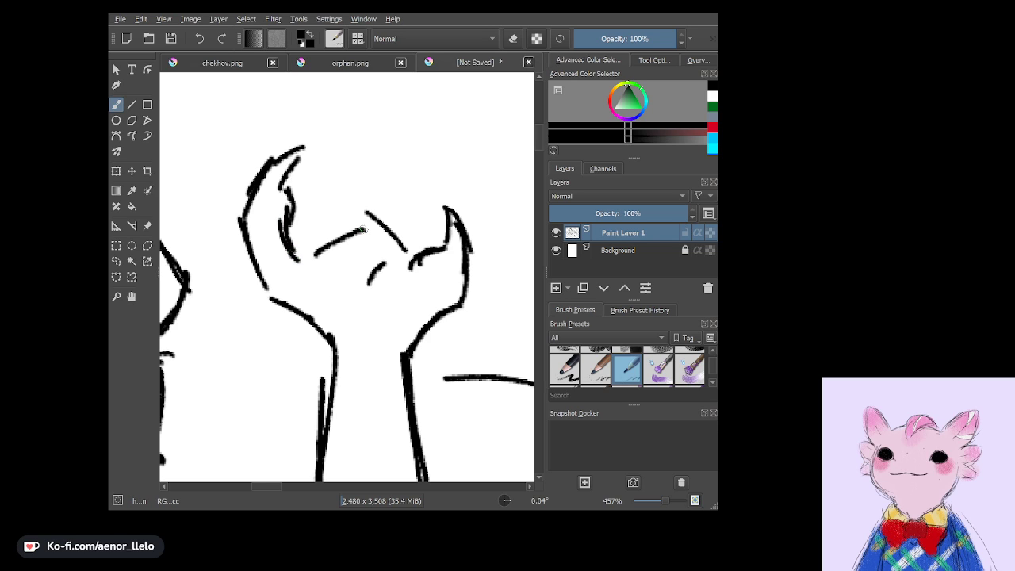
mouse_move(308, 155)
left_mouse_down()
mouse_move(357, 121)
mouse_move(313, 173)
mouse_move(333, 195)
left_mouse_up()
left_click_drag(323, 190, 325, 236)
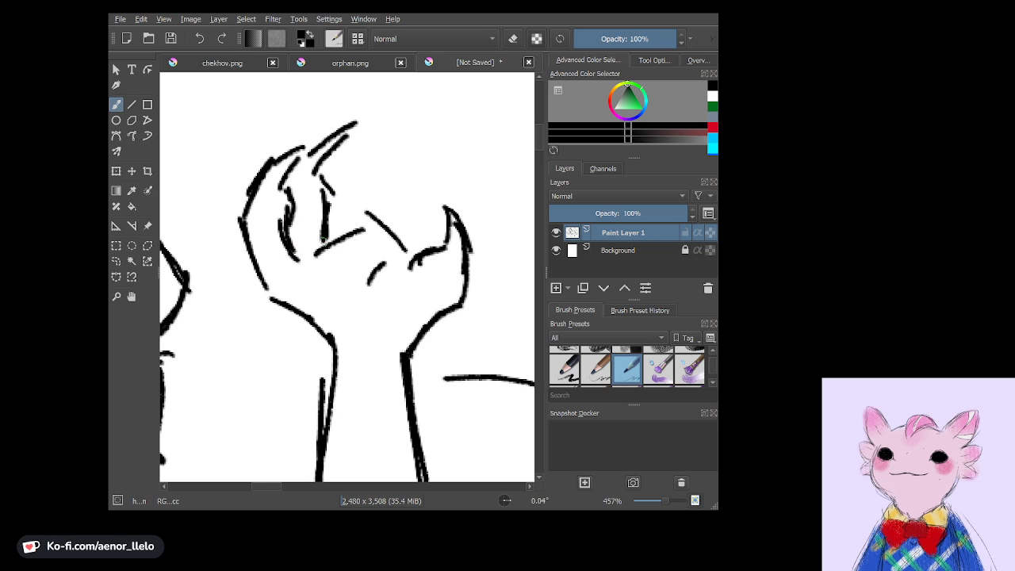
Add upward-reaching finger strokes and fingertips, then zoom out to the whole sketch.
left_click_drag(362, 185, 350, 213)
left_click_drag(370, 149, 358, 176)
mouse_move(381, 114)
left_mouse_down()
mouse_move(359, 164)
mouse_move(363, 133)
left_mouse_up()
mouse_move(396, 176)
left_mouse_down()
mouse_move(370, 222)
mouse_move(372, 208)
left_mouse_up()
left_click_drag(367, 167, 415, 151)
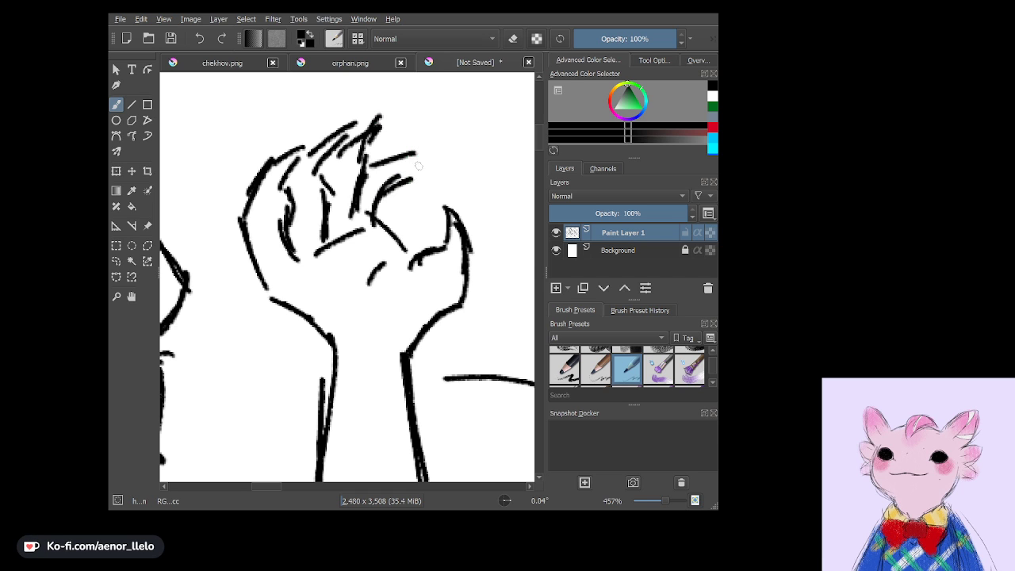
key("minus")
key("minus")
key("minus")
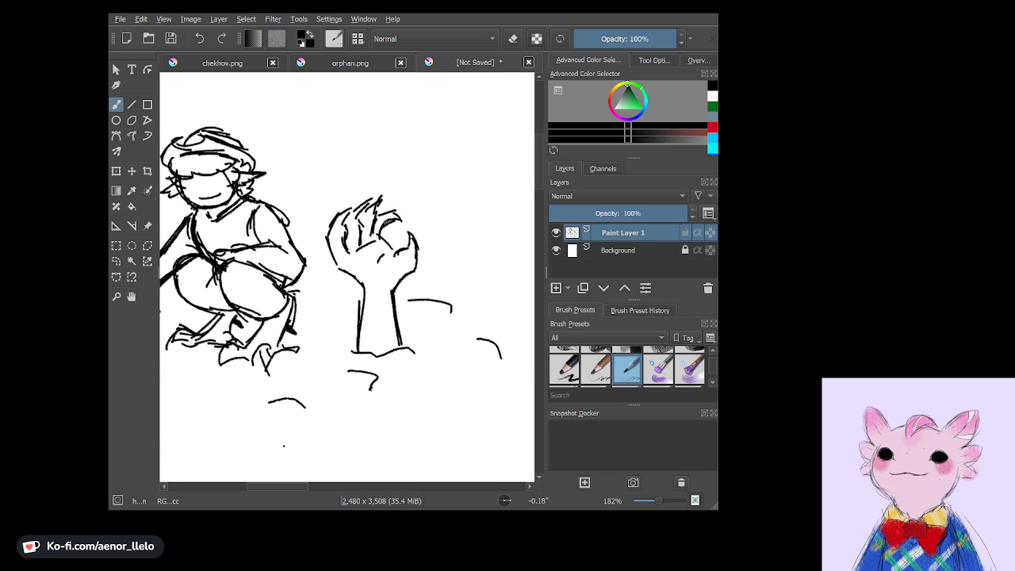
scroll(347, 278, "up", 2)
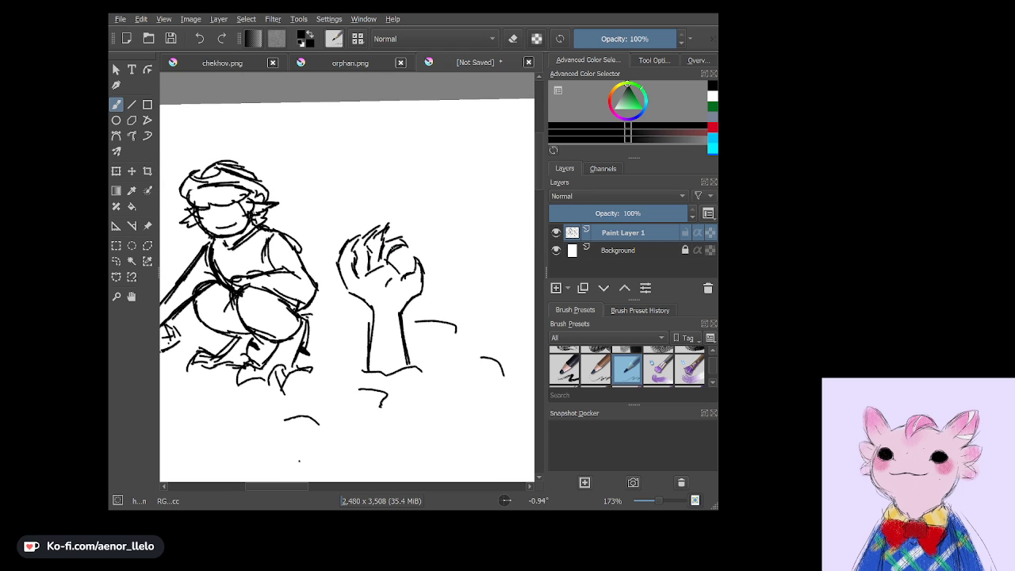
left_click(132, 173)
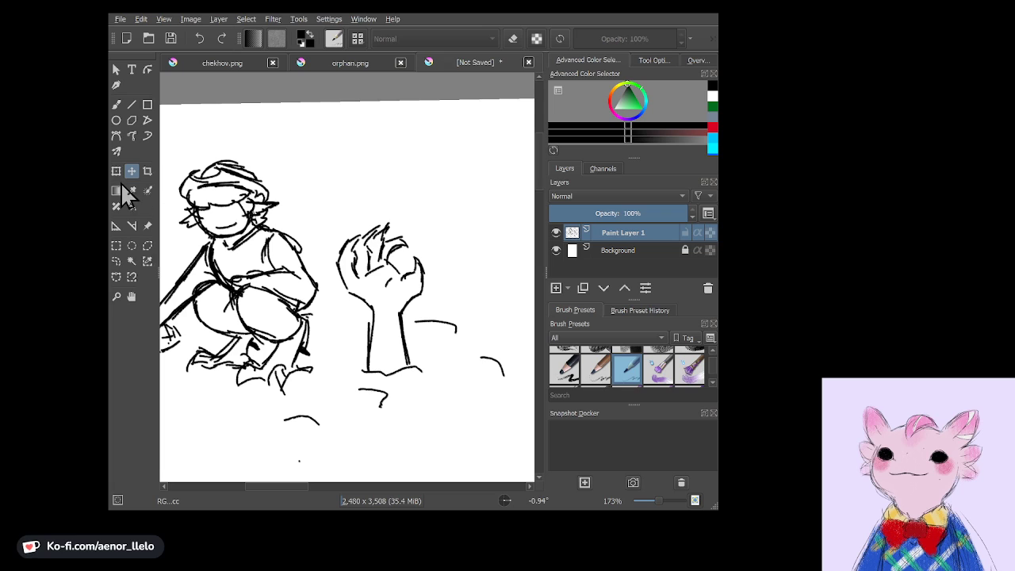
Lasso the hand sketch and scale it smaller and narrower, nudged slightly right.
left_click(117, 261)
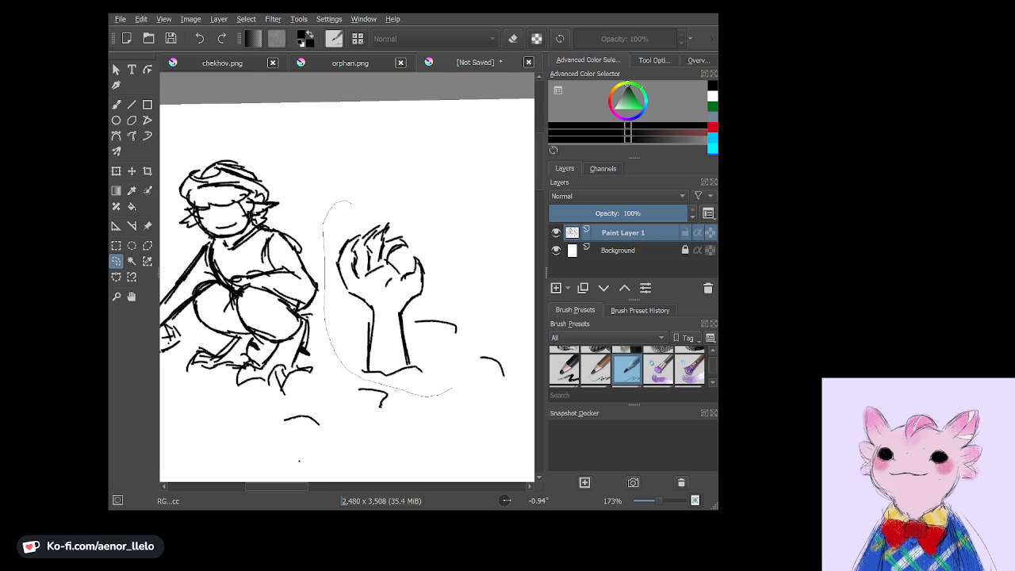
left_click_drag(349, 205, 337, 203)
left_click(116, 172)
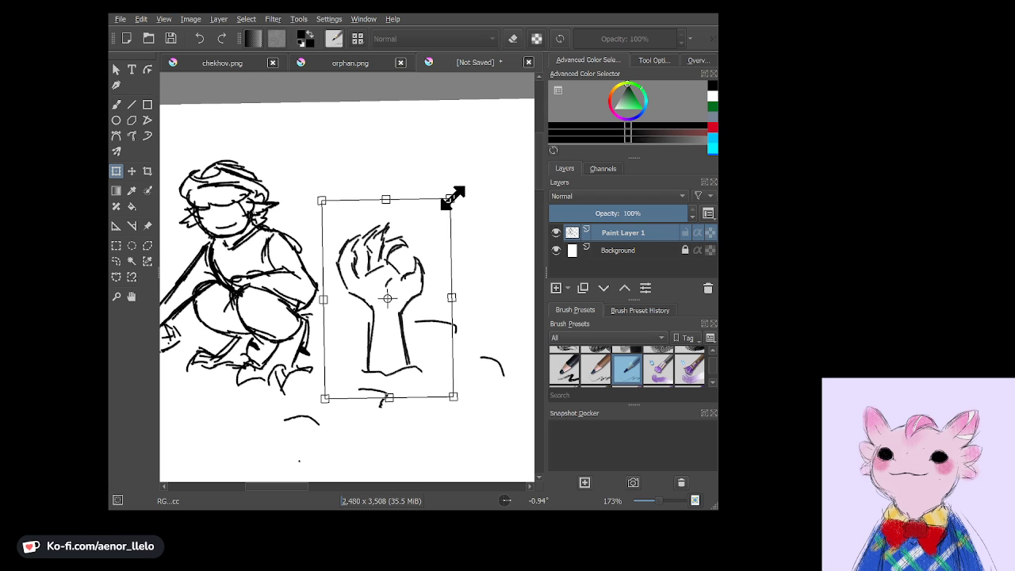
left_click_drag(453, 197, 416, 210)
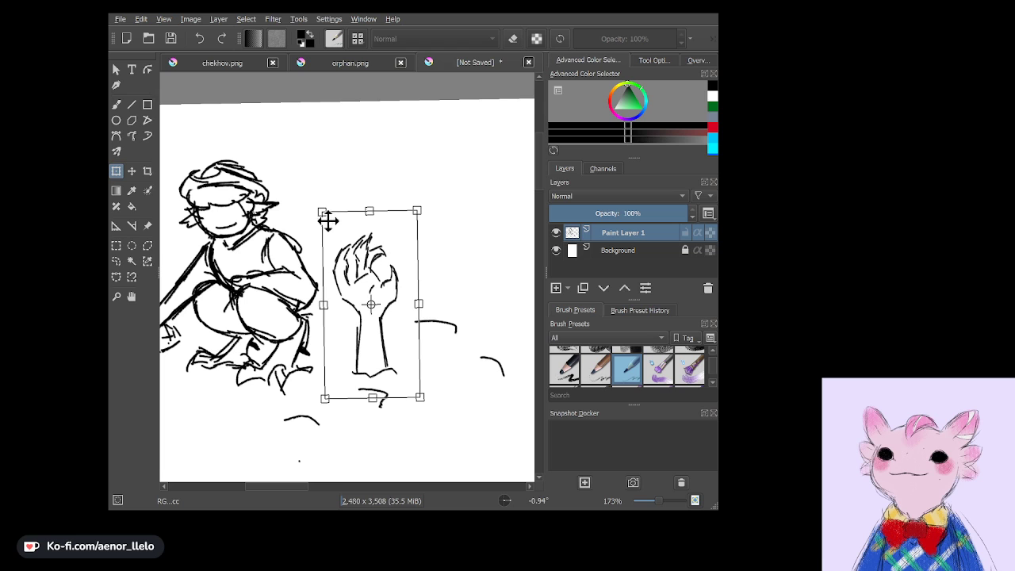
left_click_drag(321, 209, 350, 239)
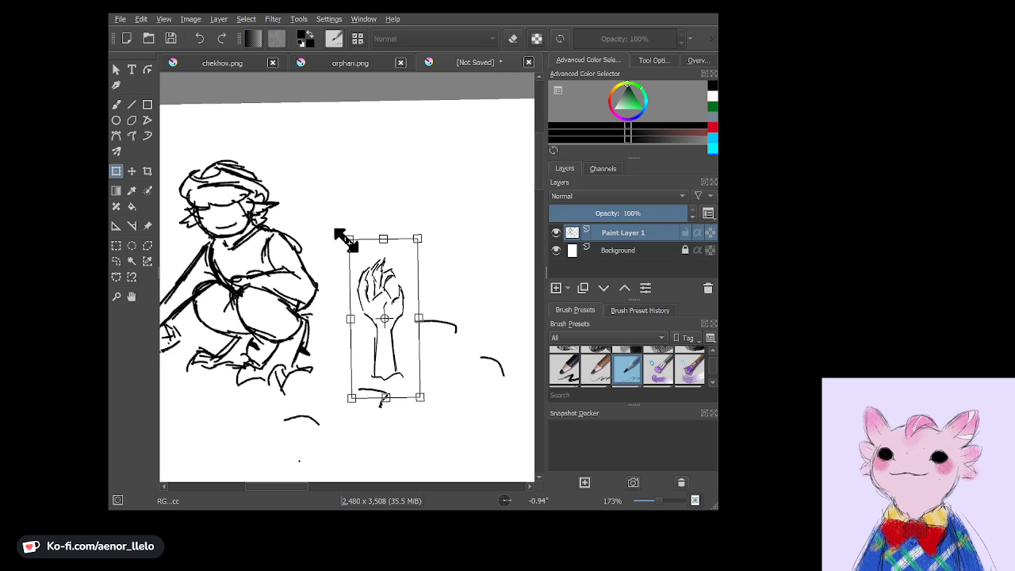
left_click_drag(350, 241, 349, 242)
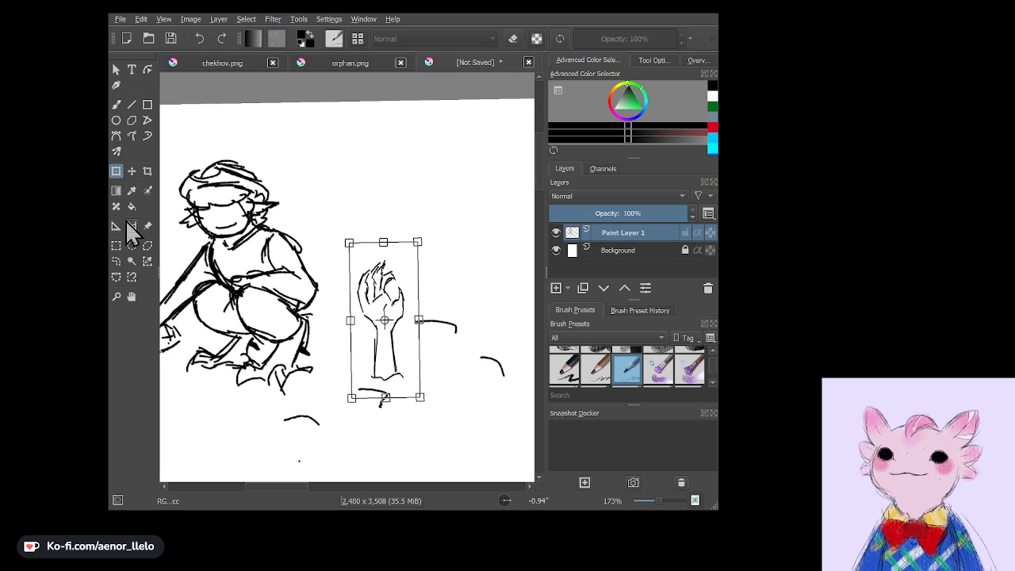
left_click(116, 261)
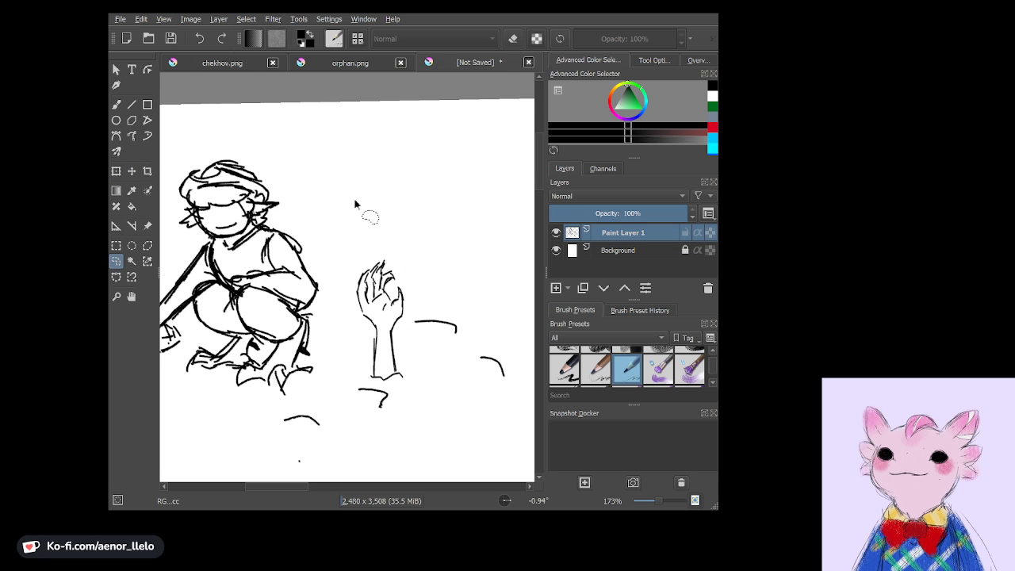
Thicken the forearm's right edge and add a zigzag shape below the wrist.
left_click(116, 104)
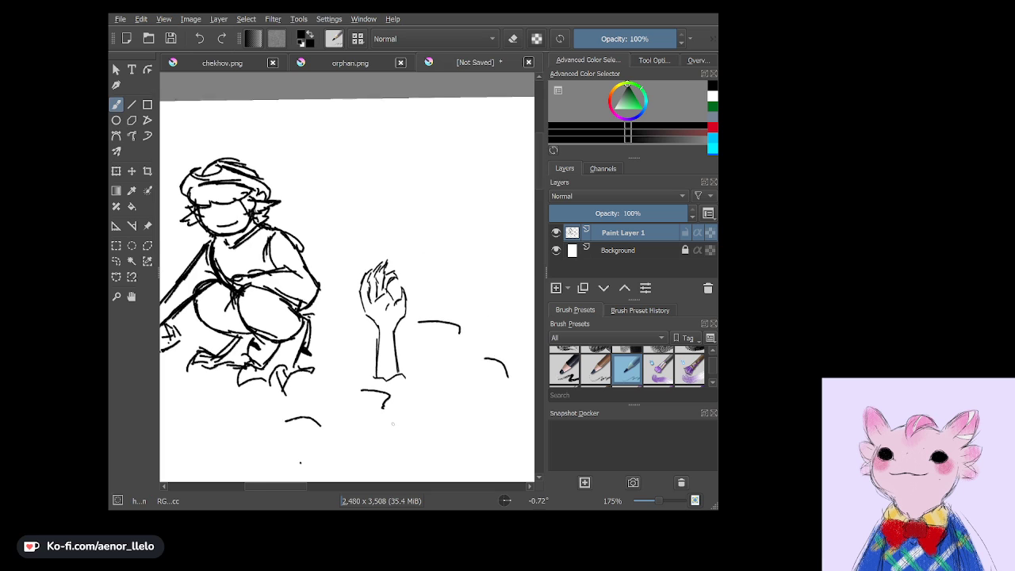
scroll(404, 449, "up", 2)
scroll(405, 449, "up", 2)
scroll(404, 449, "down", 3)
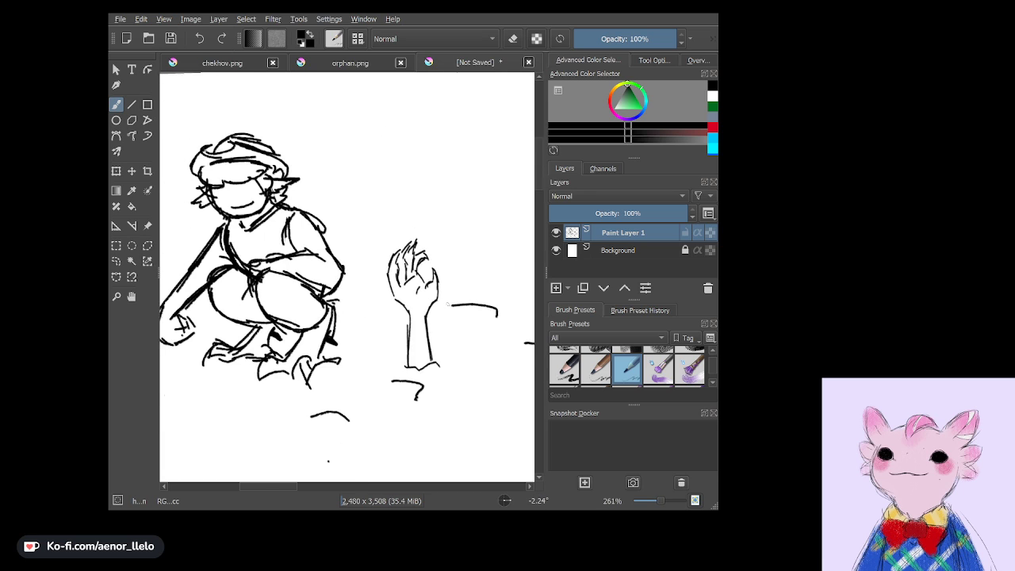
scroll(452, 288, "up", 2)
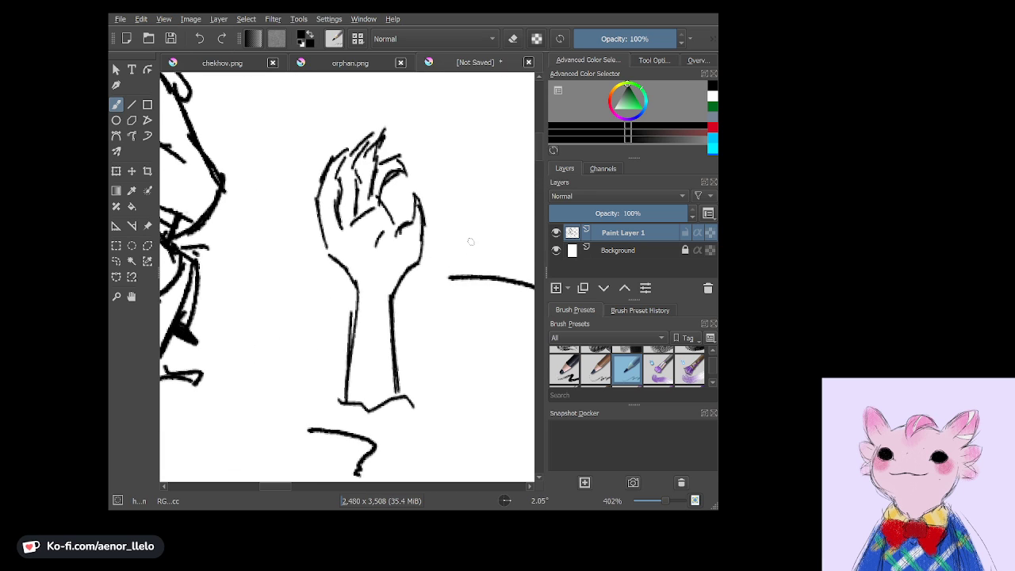
scroll(452, 288, "up", 2)
scroll(465, 244, "up", 1)
left_click_drag(382, 251, 397, 399)
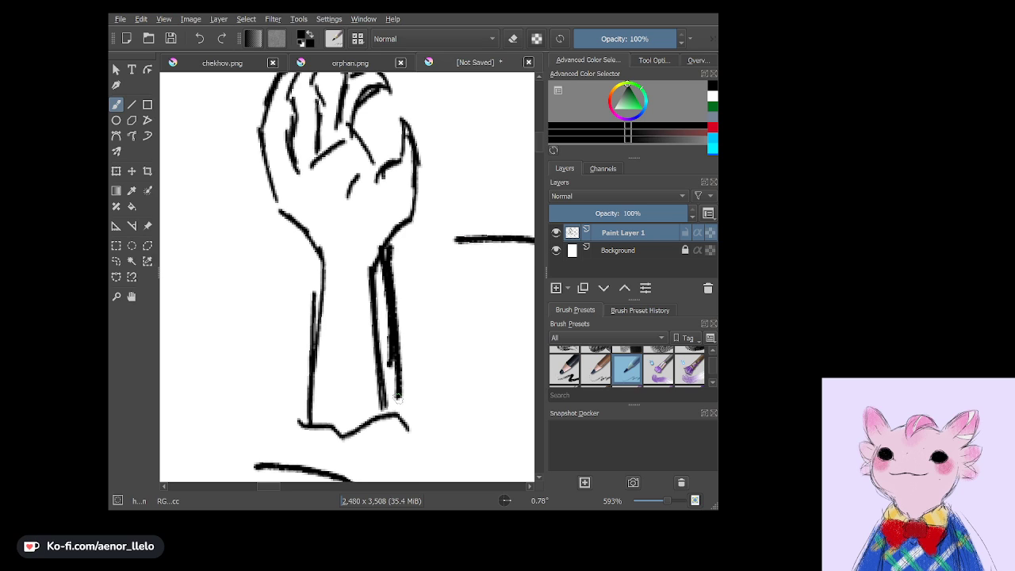
left_click_drag(383, 328, 406, 430)
left_click_drag(384, 333, 397, 412)
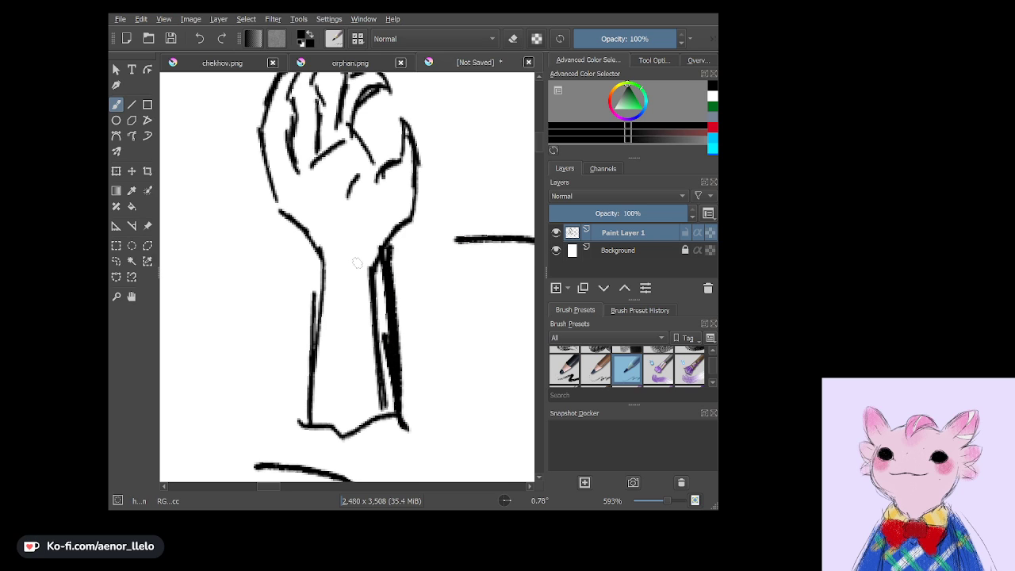
mouse_move(356, 252)
left_mouse_down()
mouse_move(346, 274)
mouse_move(370, 278)
mouse_move(366, 256)
left_mouse_up()
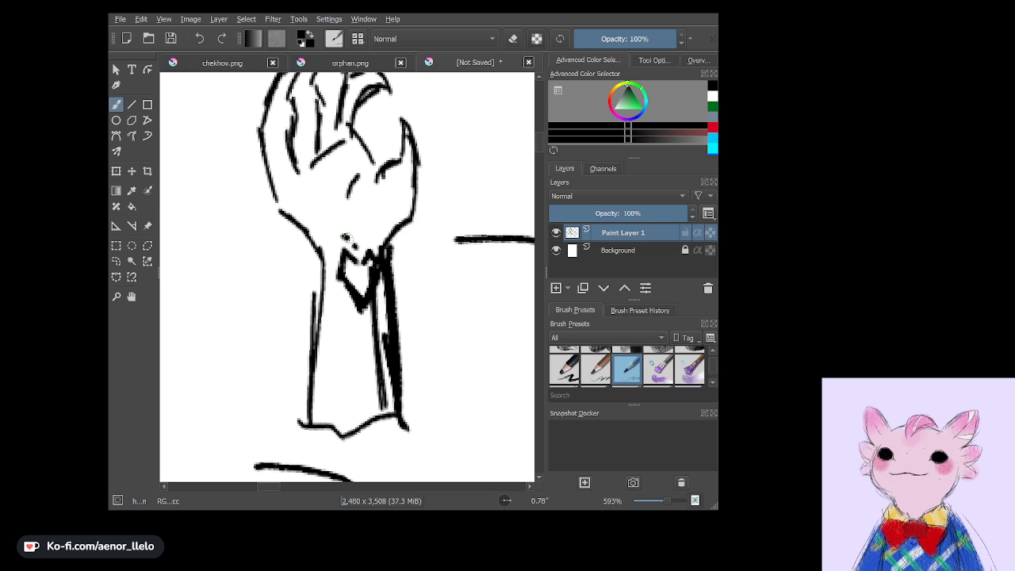
Decorate the forearm and sleeve with small dots and heart shapes.
scroll(347, 277, "up", 2)
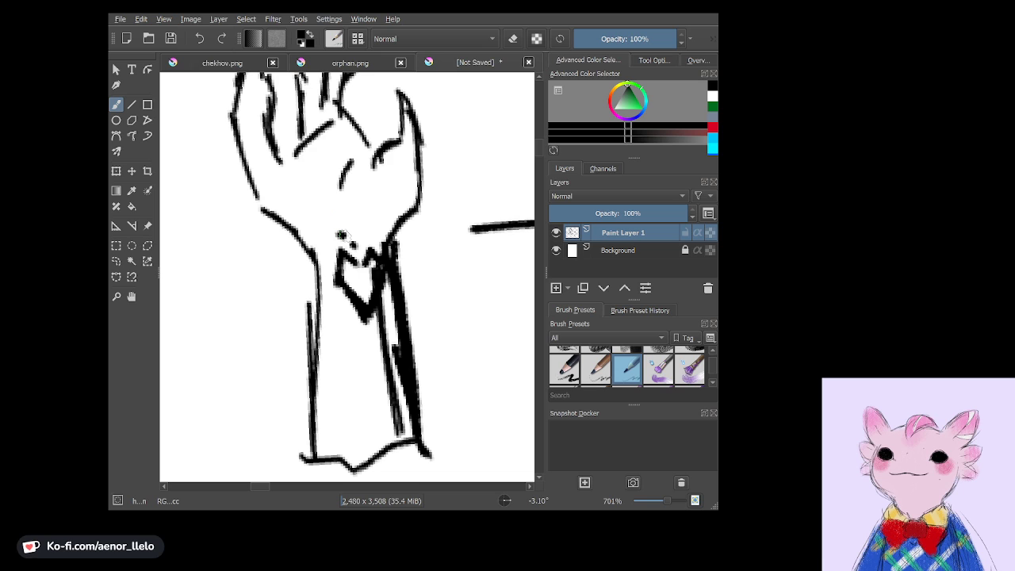
left_click(347, 335)
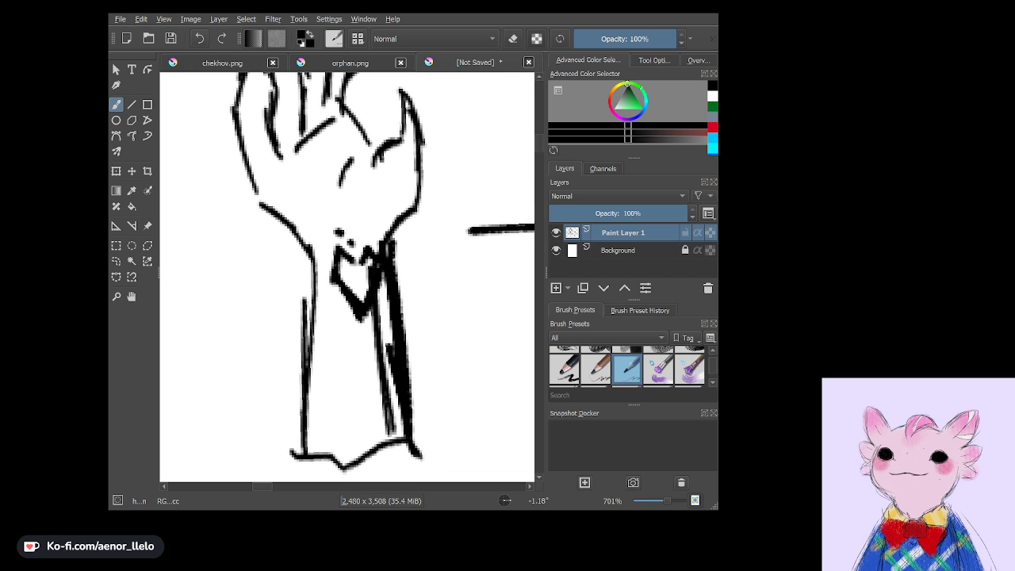
scroll(327, 381, "up", 3)
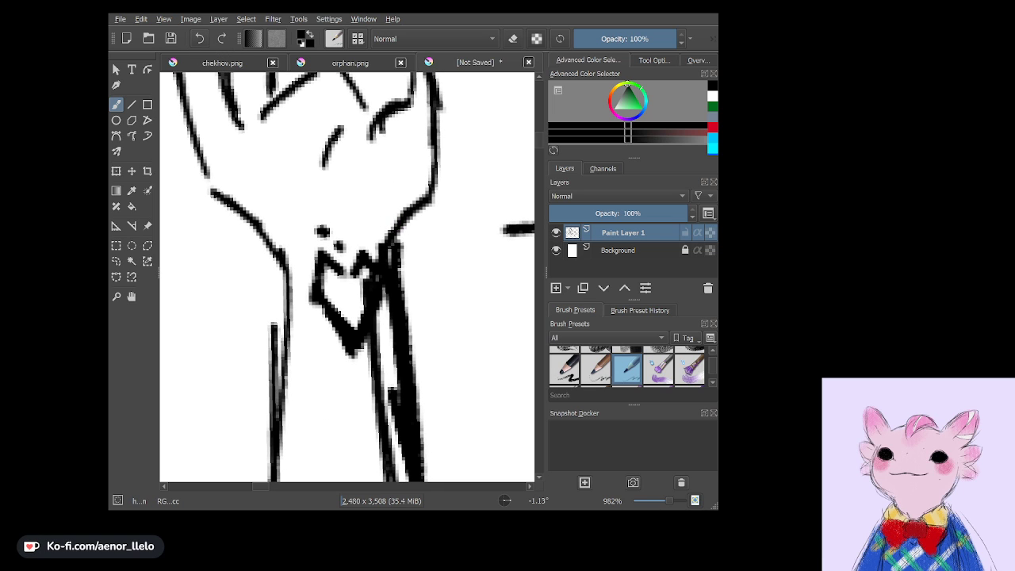
left_click(344, 228)
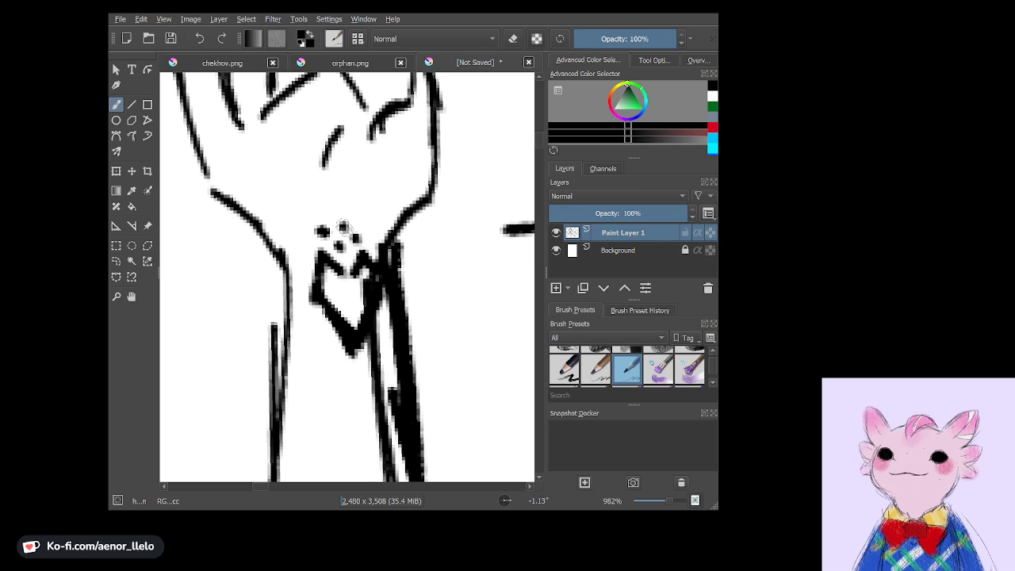
mouse_move(338, 369)
left_mouse_down()
mouse_move(330, 387)
mouse_move(343, 401)
mouse_move(336, 182)
mouse_move(321, 203)
left_mouse_up()
mouse_move(353, 260)
left_mouse_down()
mouse_move(325, 252)
mouse_move(333, 295)
mouse_move(371, 274)
mouse_move(349, 253)
left_mouse_up()
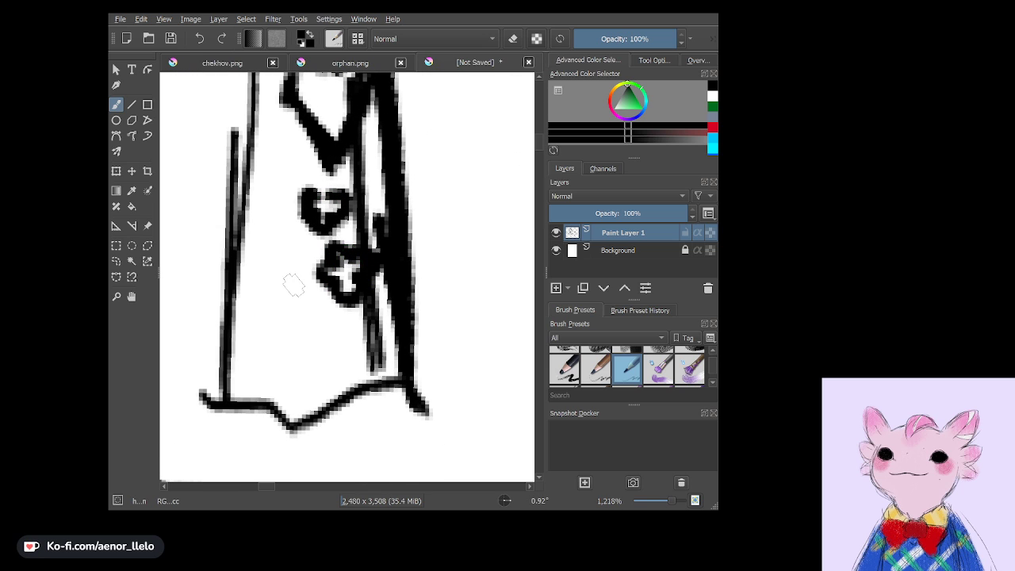
mouse_move(293, 285)
left_mouse_down()
mouse_move(277, 306)
mouse_move(289, 341)
mouse_move(329, 317)
mouse_move(300, 287)
mouse_move(326, 218)
mouse_move(325, 278)
left_mouse_up()
Shade the hand's left fingers with dark hatching and darken the thumb's edge.
mouse_move(262, 121)
left_mouse_down()
mouse_move(240, 180)
mouse_move(256, 173)
left_mouse_up()
left_click_drag(277, 122, 259, 162)
left_click_drag(273, 147, 259, 174)
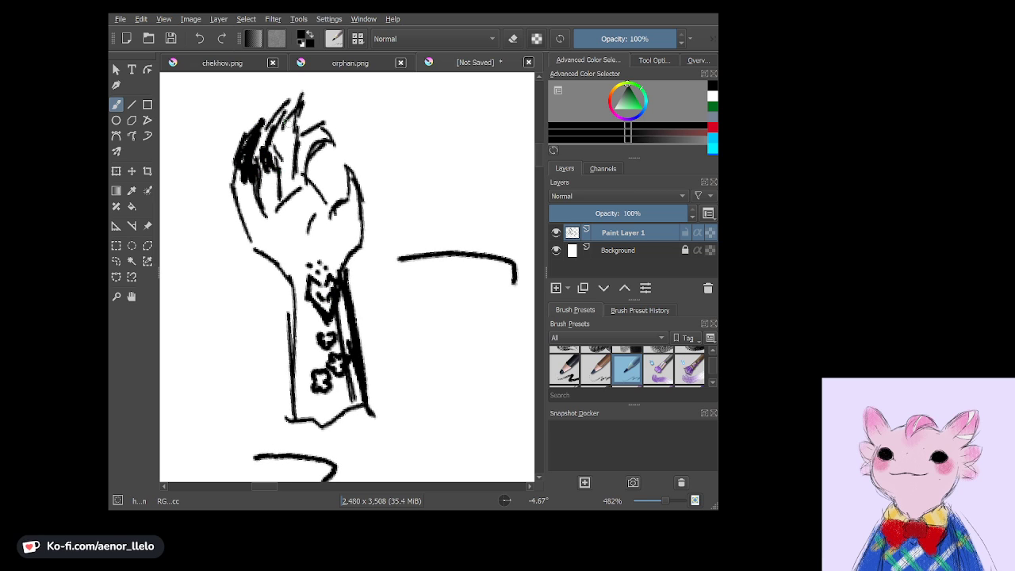
left_click_drag(291, 119, 284, 160)
left_click_drag(295, 125, 287, 162)
mouse_move(314, 136)
left_mouse_down()
mouse_move(326, 129)
mouse_move(310, 141)
left_mouse_up()
left_click_drag(347, 181, 354, 217)
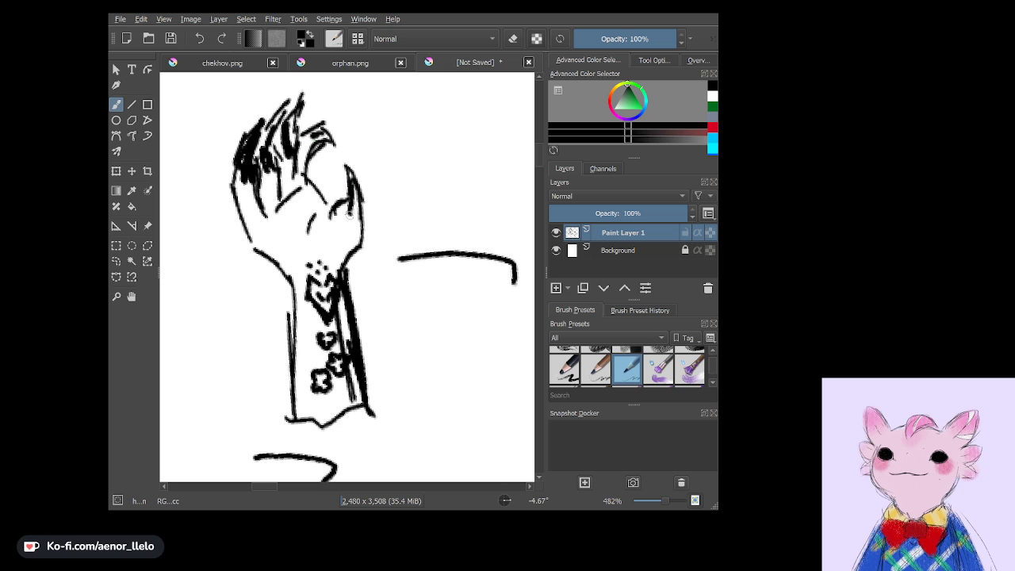
Zoom out and outline a first landscape crop over the sketch, then abandon it.
scroll(346, 277, "down", 1)
scroll(347, 277, "down", 5)
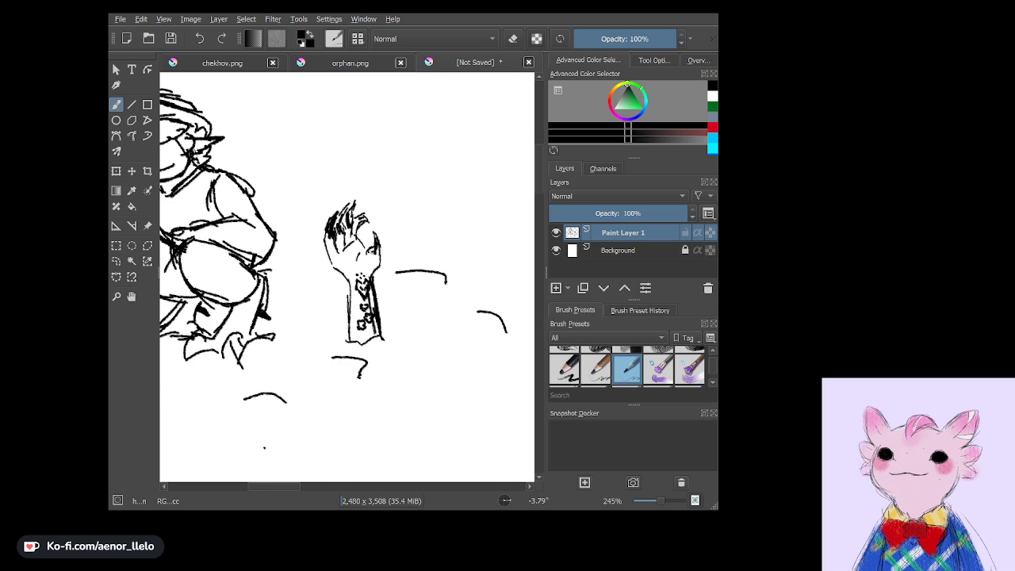
scroll(346, 277, "down", 1)
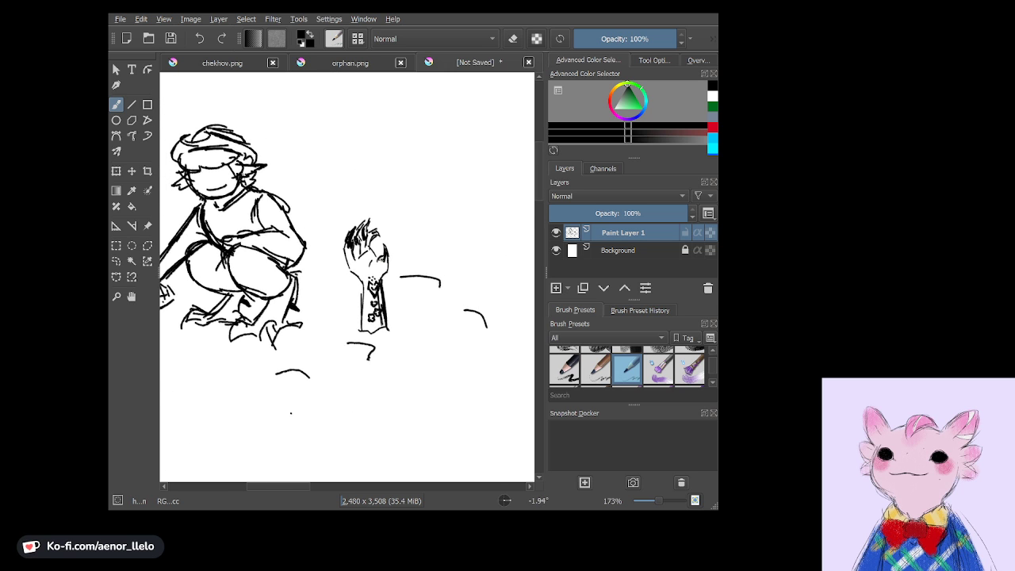
scroll(346, 277, "down", 1)
scroll(347, 278, "down", 1)
scroll(346, 278, "down", 2)
scroll(347, 278, "down", 1)
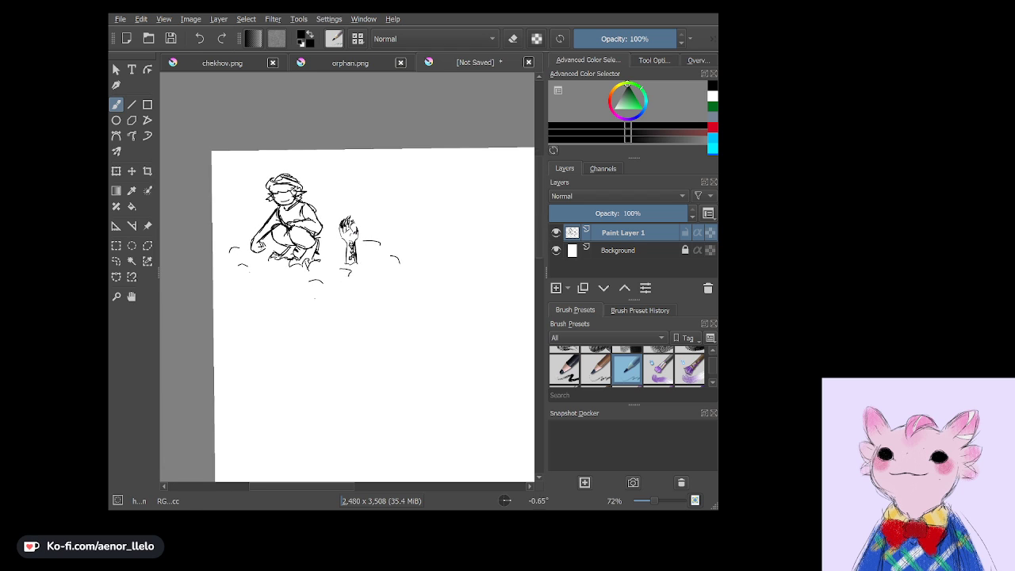
scroll(346, 277, "up", 1)
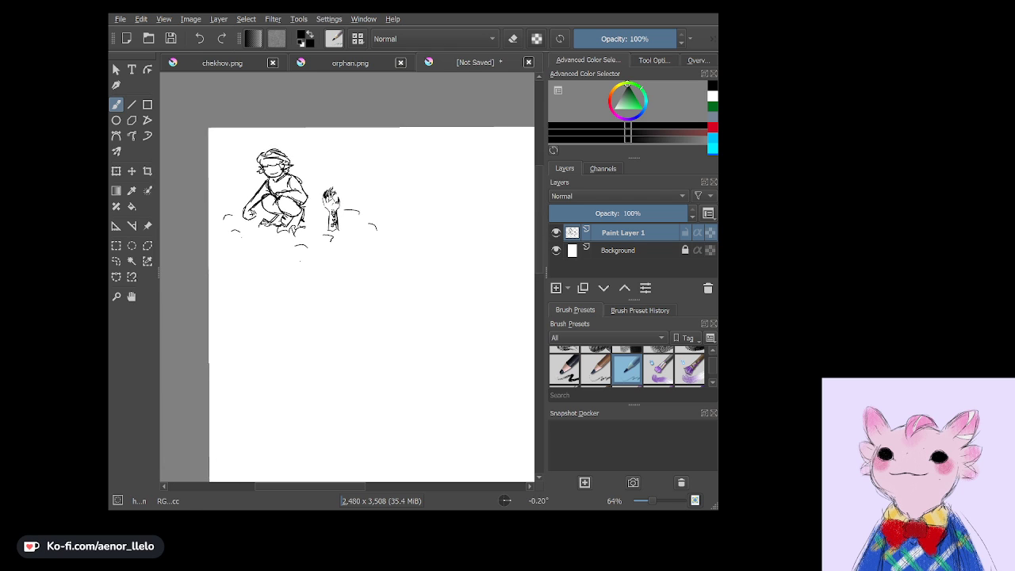
scroll(347, 277, "down", 1)
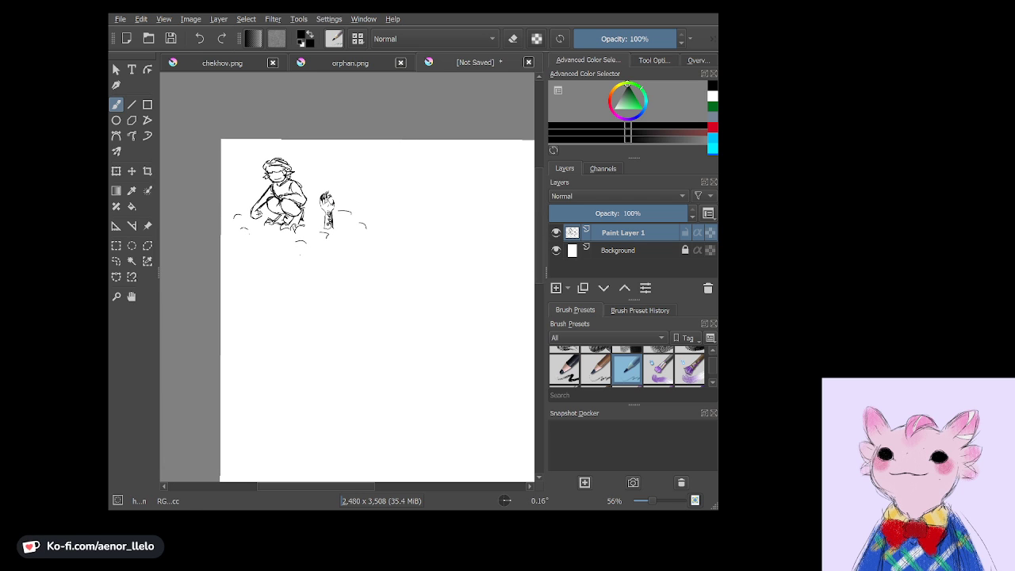
left_click(148, 170)
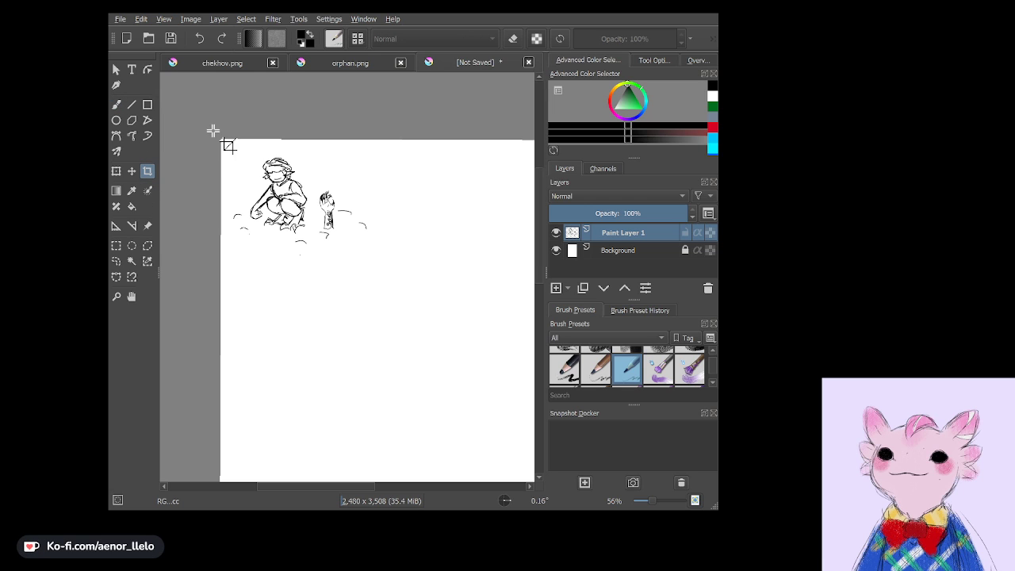
left_click(213, 131)
left_click_drag(212, 131, 402, 255)
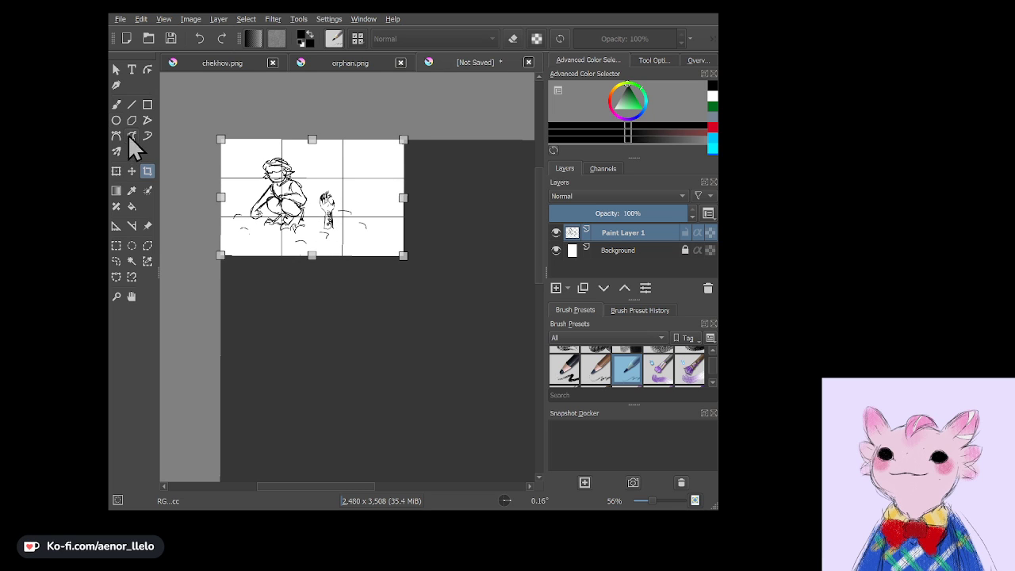
left_click(116, 111)
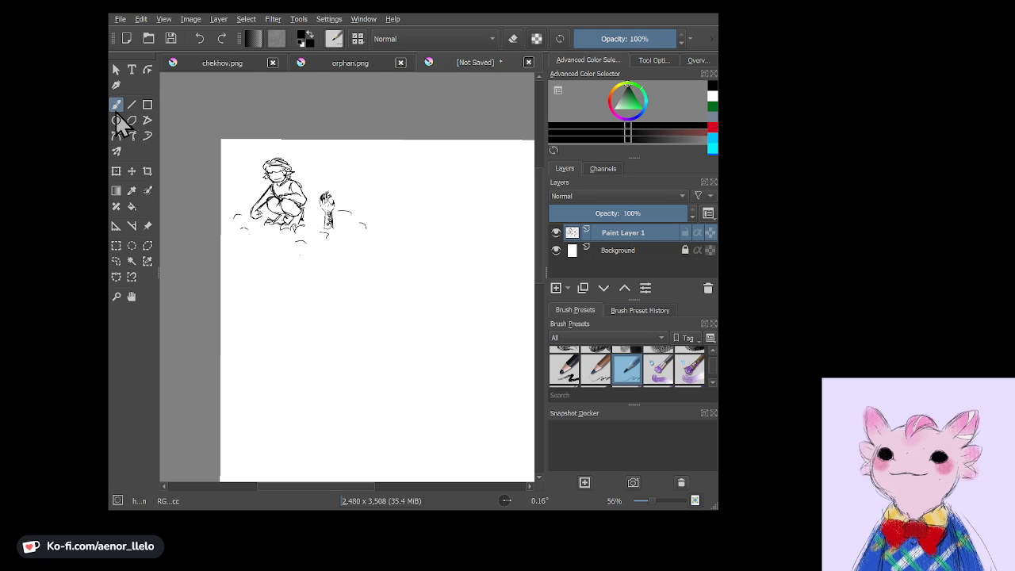
Crop the canvas to a 1080 x 644 landscape frame around figure and hand.
left_click(147, 172)
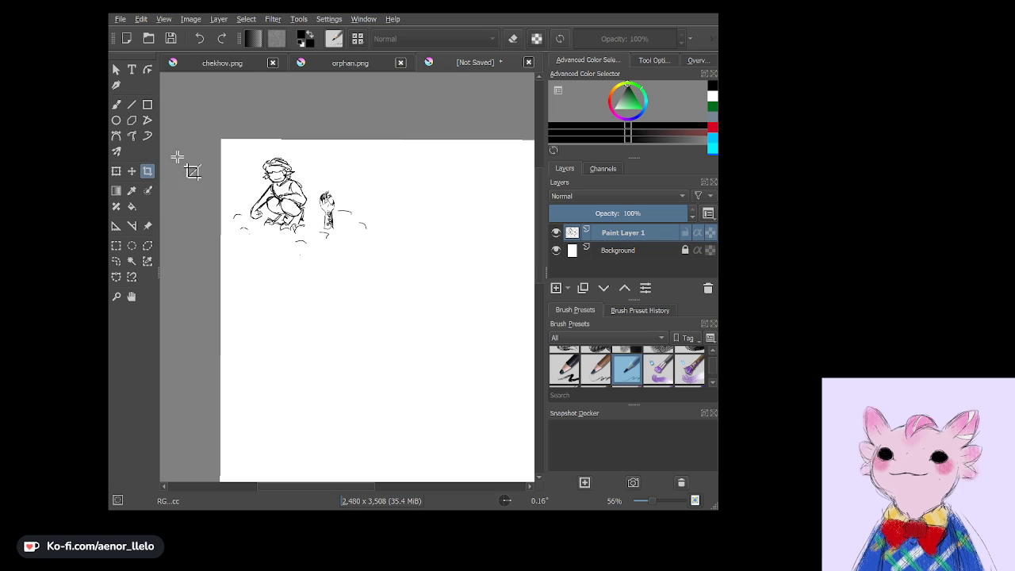
left_click(205, 133)
left_click_drag(206, 134, 393, 255)
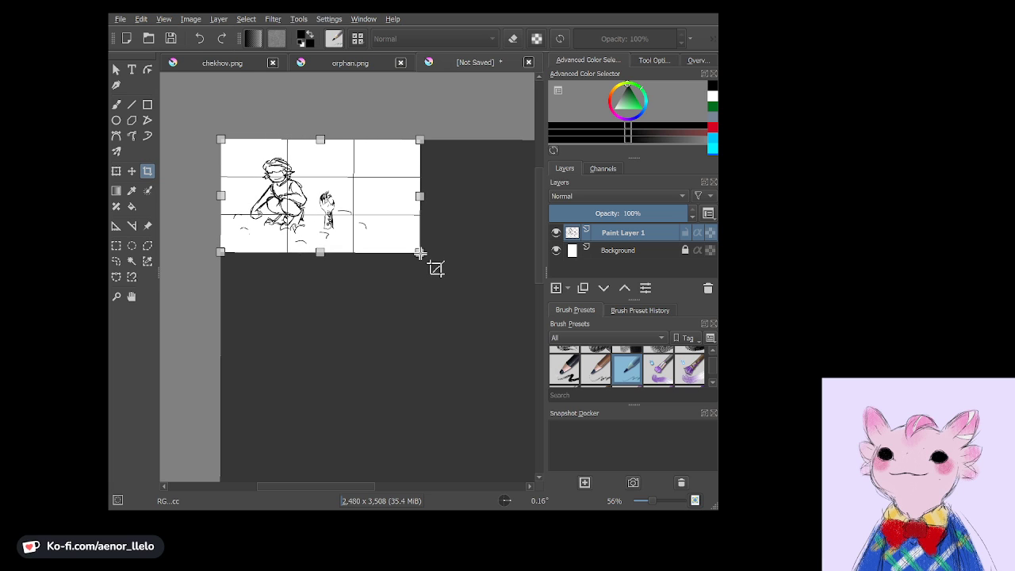
left_click_drag(392, 256, 417, 256)
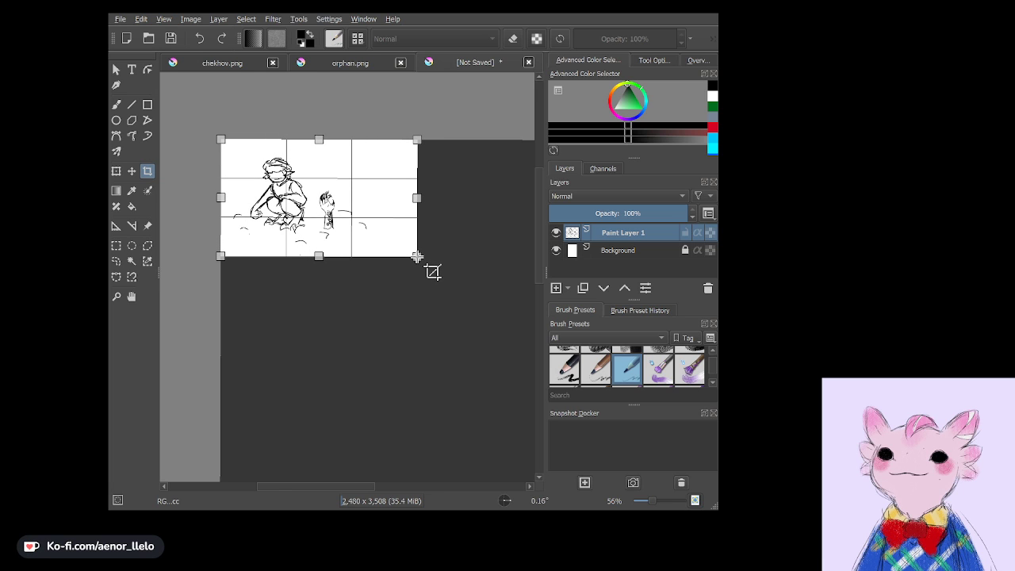
key("Return")
left_click(129, 171)
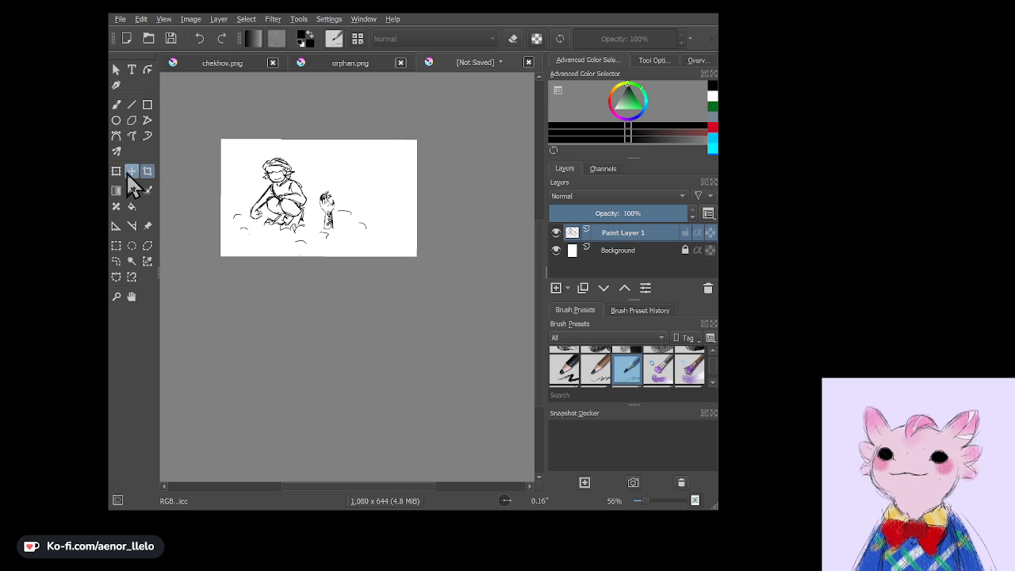
Shift the whole sketch right within the cropped frame and zoom into the lower-right corner.
mouse_move(284, 205)
left_mouse_down()
mouse_move(324, 208)
mouse_move(322, 191)
mouse_move(272, 207)
mouse_move(334, 209)
left_mouse_up()
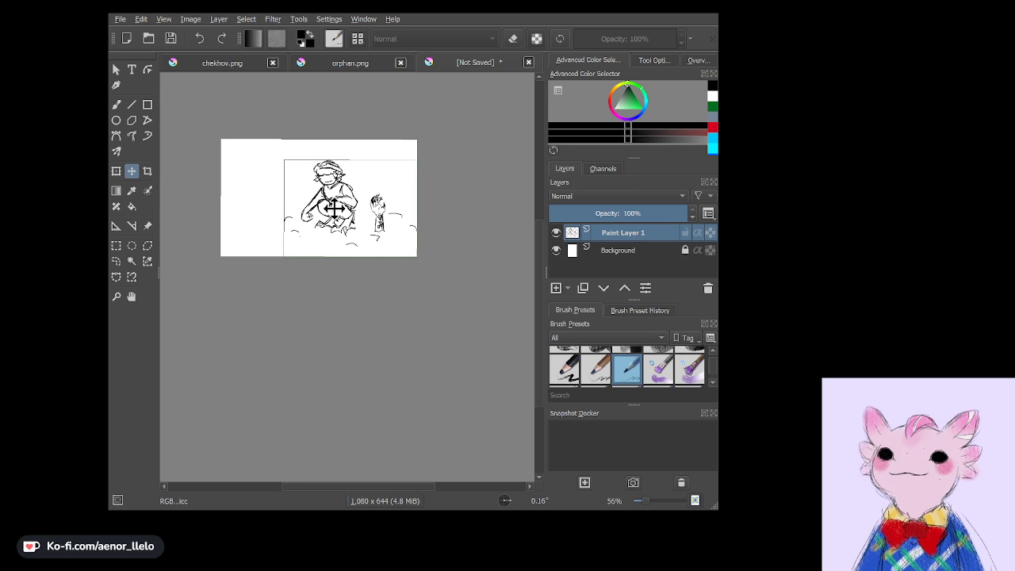
left_click(117, 104)
scroll(317, 198, "up", 5)
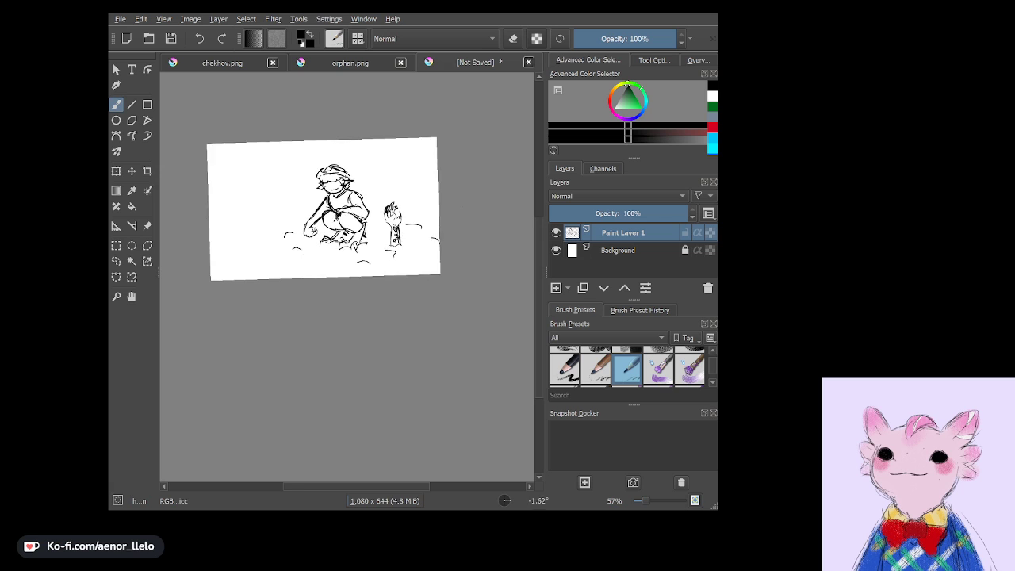
scroll(333, 199, "up", 1)
scroll(333, 198, "up", 2)
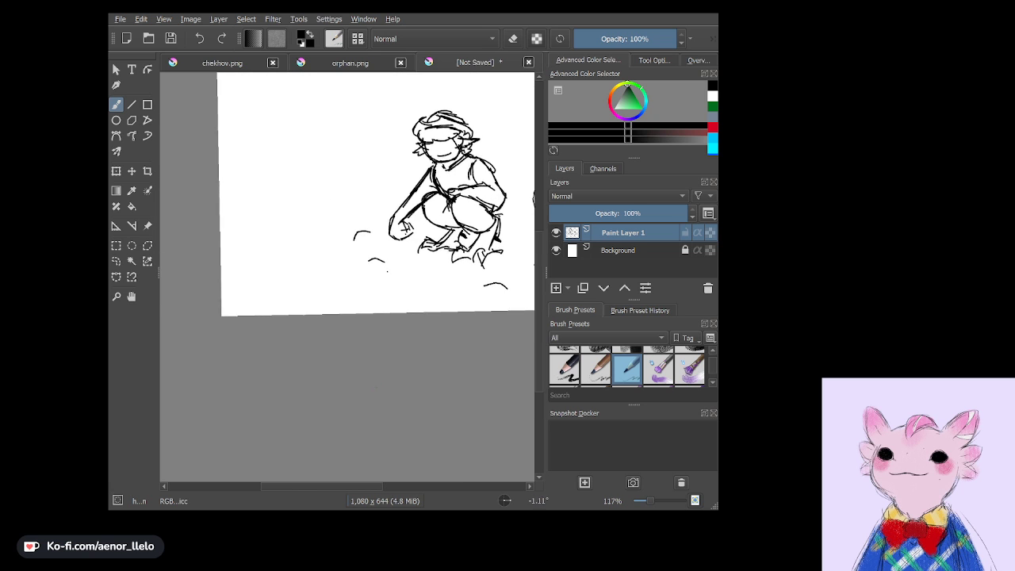
scroll(333, 198, "up", 1)
scroll(333, 198, "up", 1)
scroll(347, 198, "up", 1)
scroll(346, 198, "up", 1)
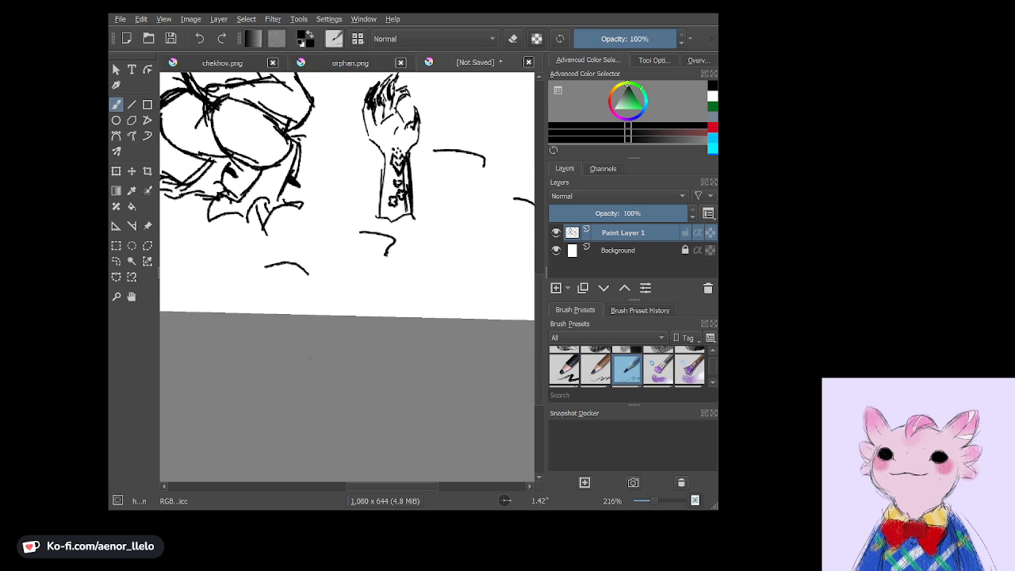
scroll(346, 198, "up", 1)
scroll(346, 198, "up", 1)
scroll(321, 347, "up", 1)
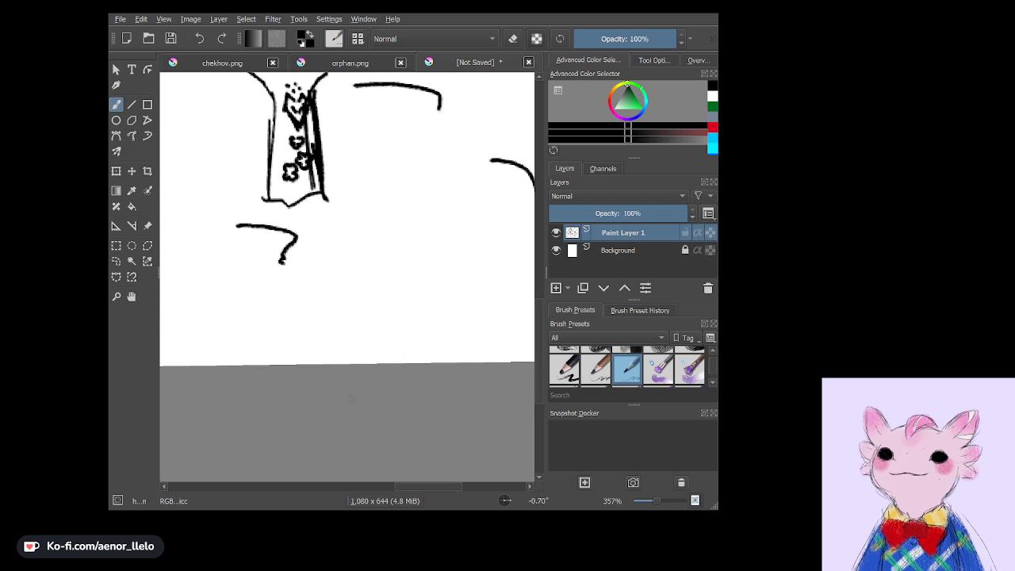
Draw a zigzag signature with a tiny doodled face in the lower-right corner.
mouse_move(252, 341)
left_mouse_down()
mouse_move(289, 312)
mouse_move(315, 335)
mouse_move(389, 314)
mouse_move(419, 349)
left_mouse_up()
scroll(313, 333, "up", 2)
key("ctrl+z")
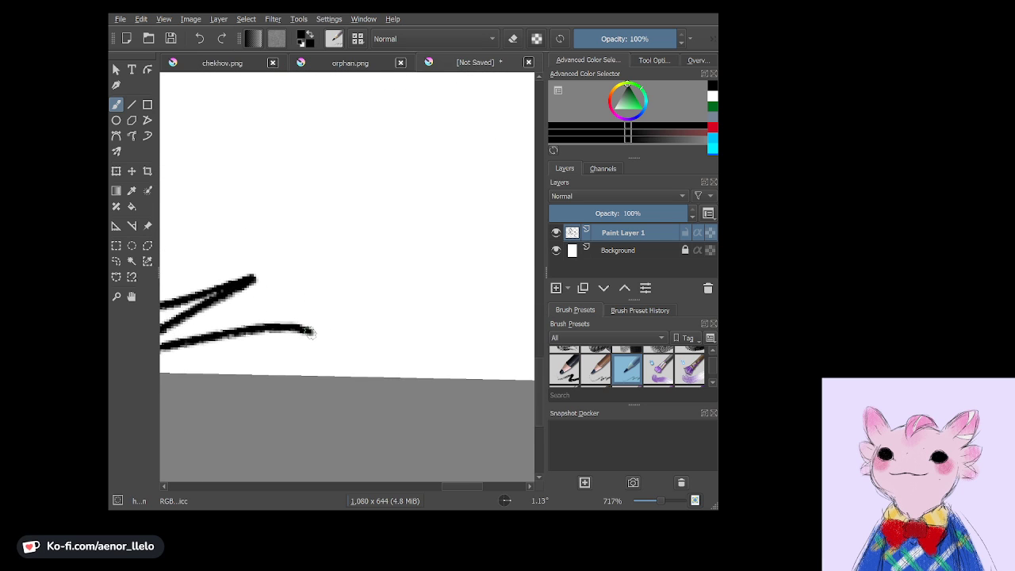
mouse_move(395, 266)
left_mouse_down()
mouse_move(365, 268)
mouse_move(331, 322)
left_mouse_up()
mouse_move(429, 274)
left_mouse_down()
mouse_move(460, 271)
mouse_move(426, 295)
mouse_move(449, 316)
mouse_move(432, 347)
mouse_move(417, 337)
left_mouse_up()
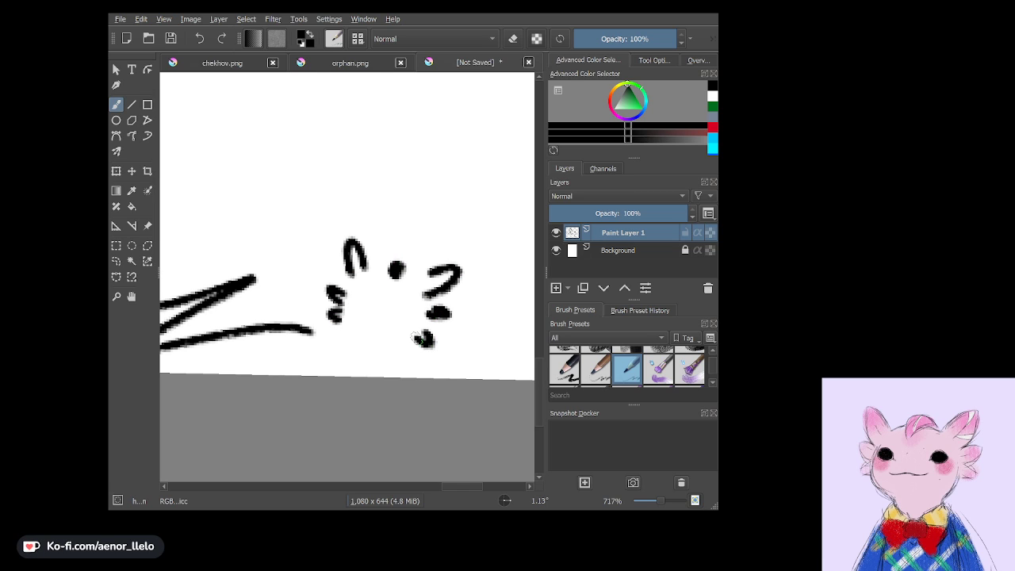
left_click(364, 302)
left_click(403, 306)
scroll(361, 329, "down", 2)
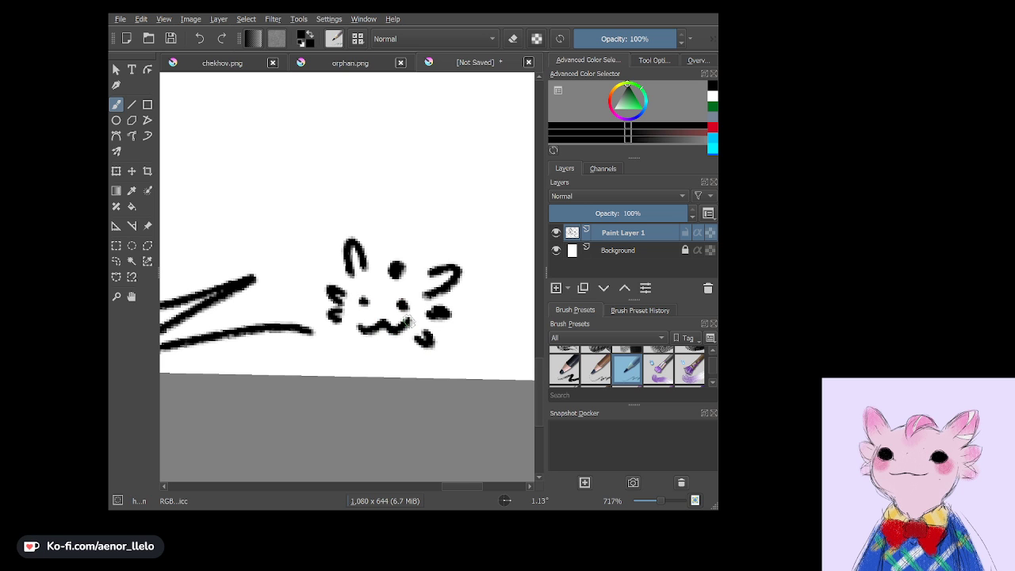
scroll(361, 328, "down", 3)
scroll(361, 328, "down", 2)
scroll(305, 254, "down", 3)
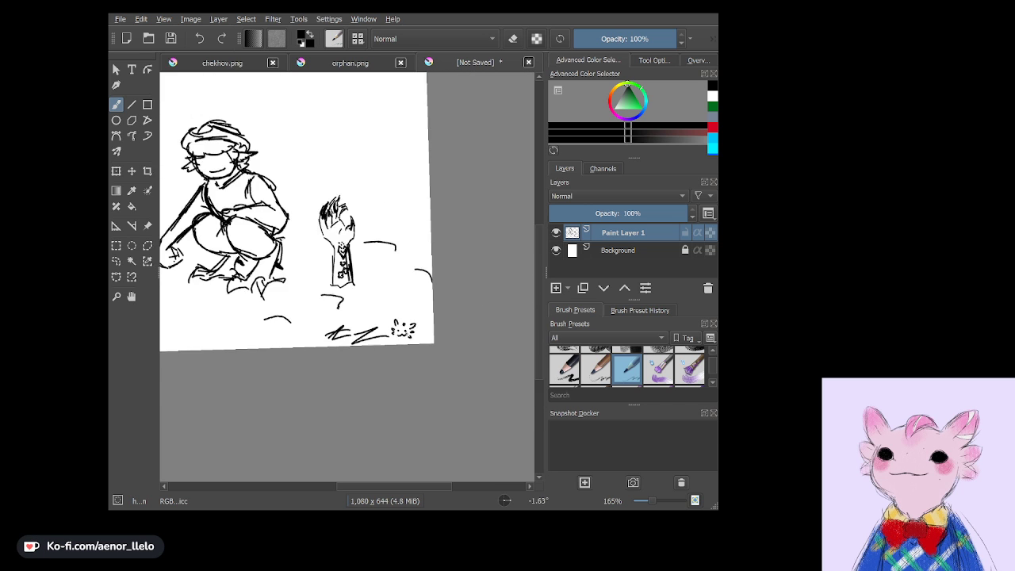
scroll(306, 254, "down", 2)
Save the sketch as bastard.png and rotate the canvas view back to level.
left_click_drag(305, 254, 314, 252)
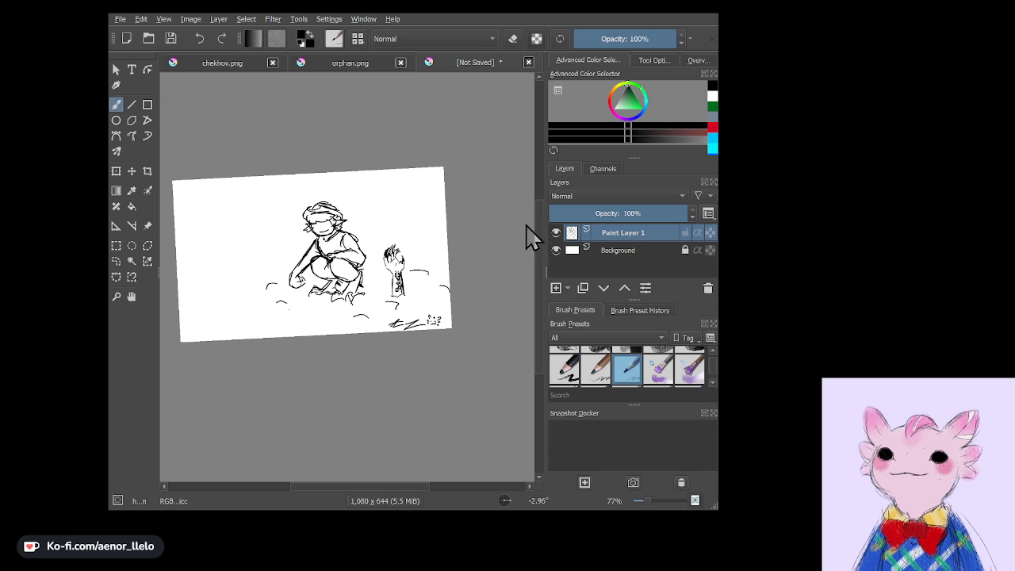
key("ctrl+s")
left_click_drag(421, 436, 397, 428)
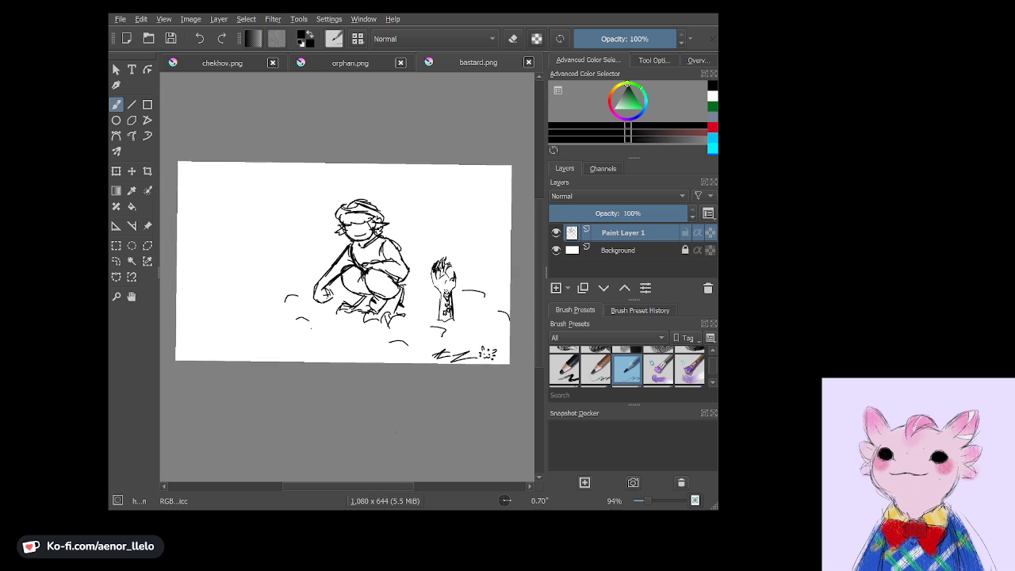